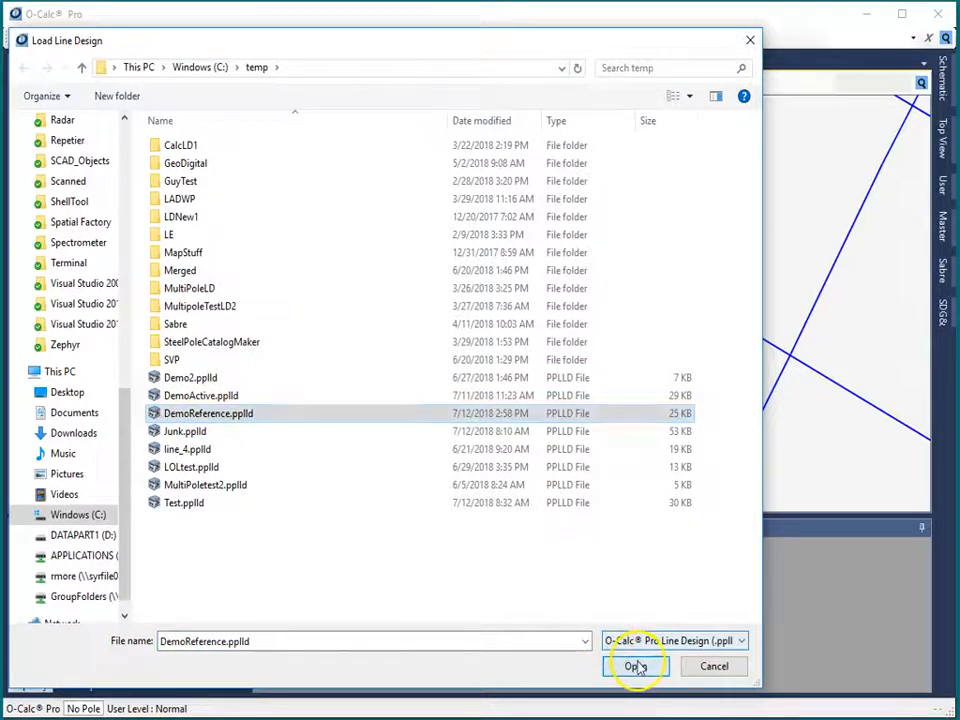
Load the DemoReference.pplld line design and examine the pole line on the map, including a close look at Pole_4's crossarm.
scroll(590, 308, down, 4)
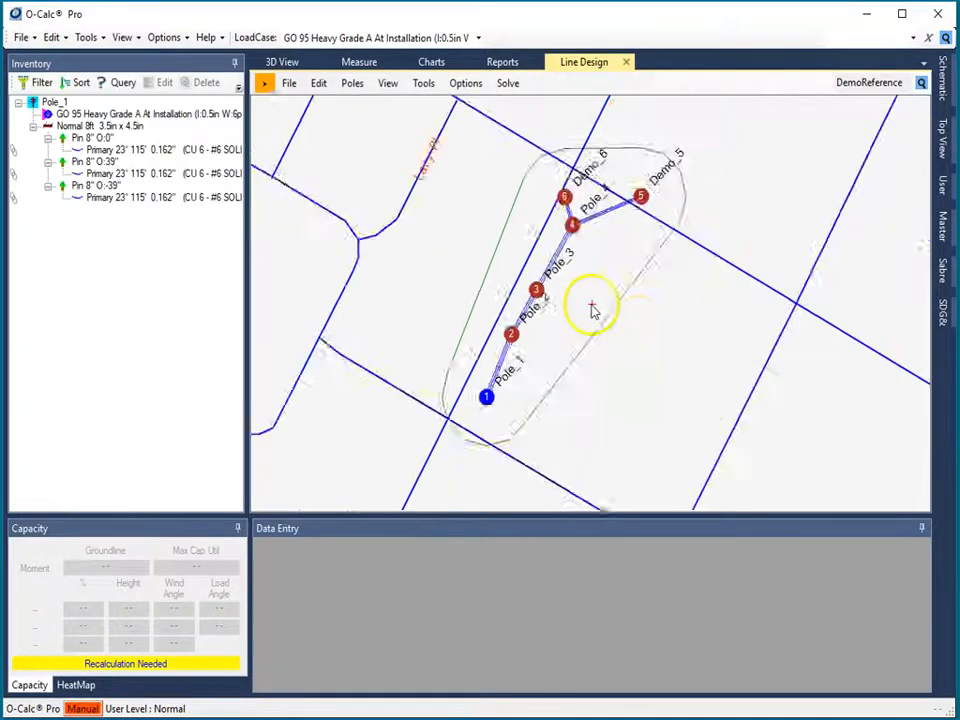
scroll(592, 312, up, 3)
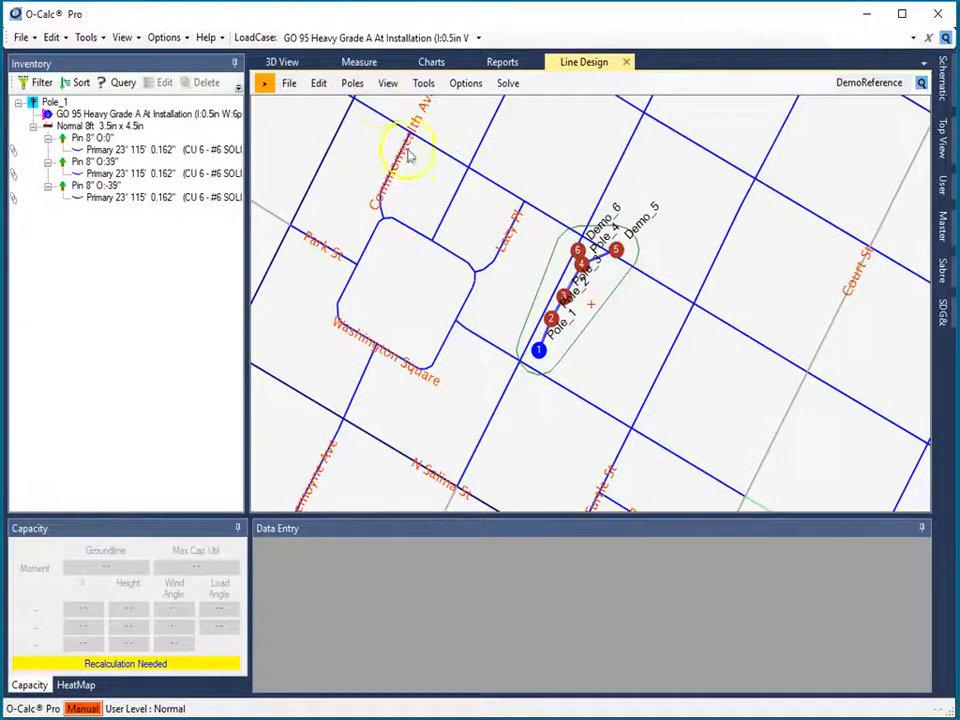
scroll(592, 305, up, 3)
scroll(588, 310, down, 3)
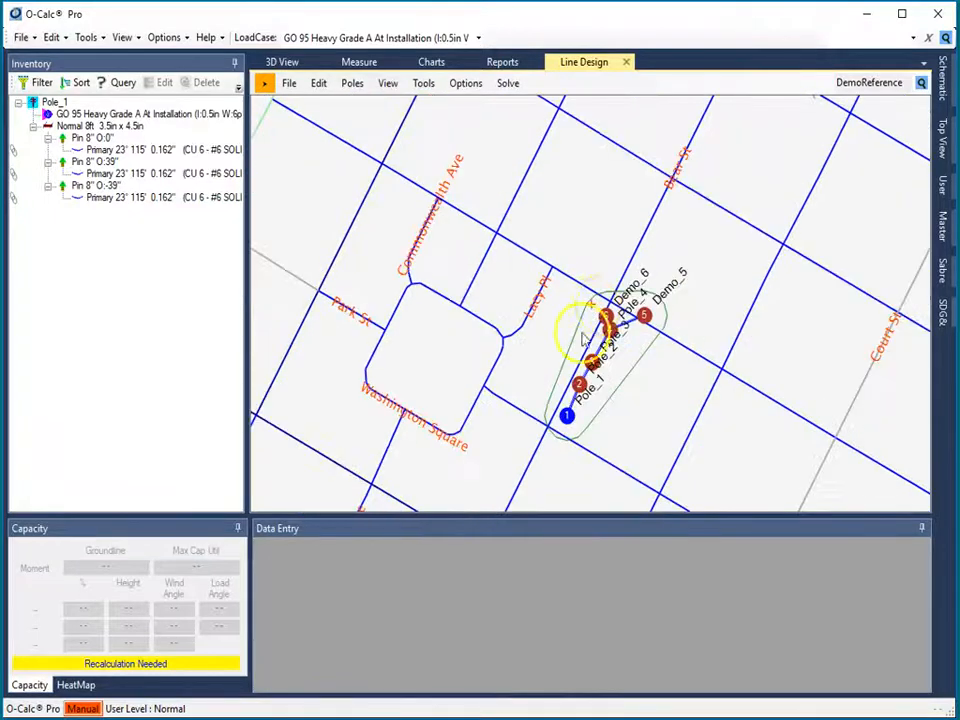
scroll(585, 316, up, 5)
scroll(566, 245, up, 3)
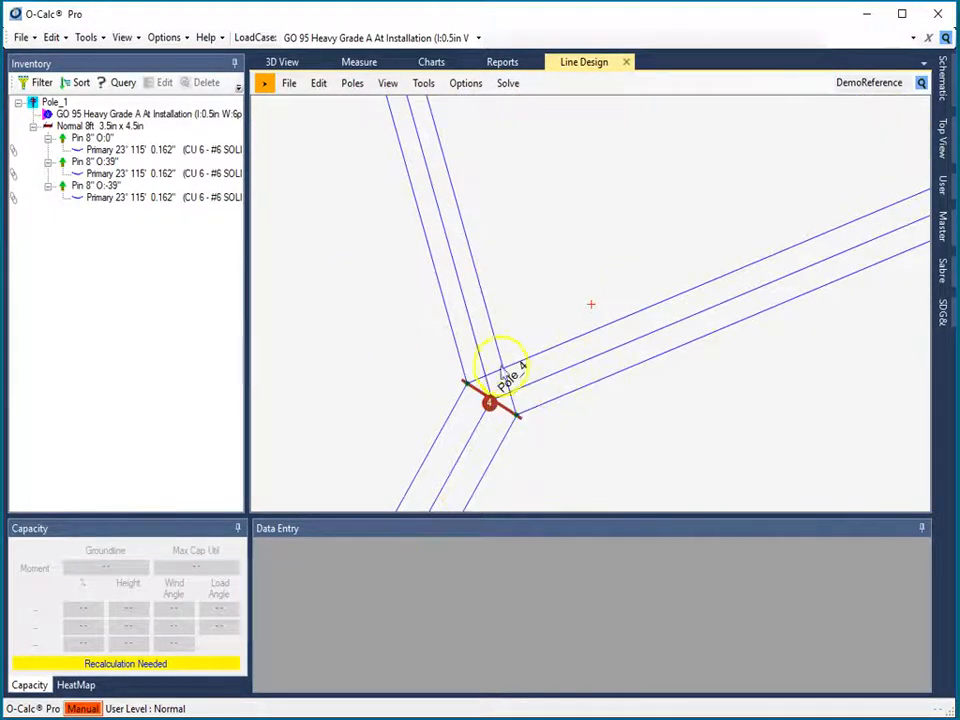
scroll(497, 400, up, 2)
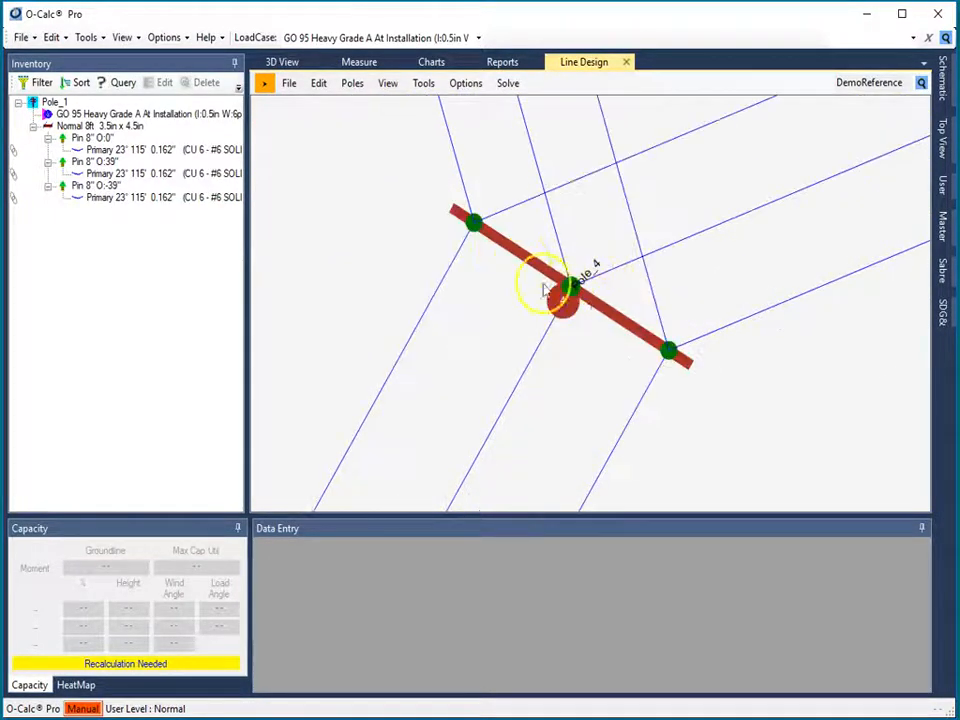
scroll(591, 306, down, 4)
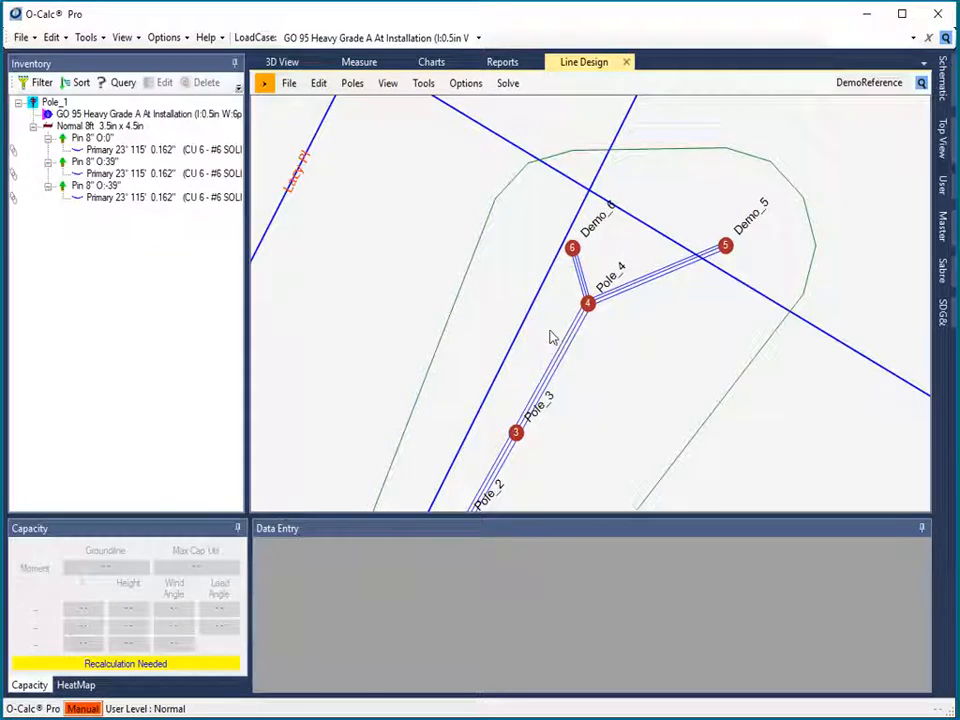
right_click(589, 304)
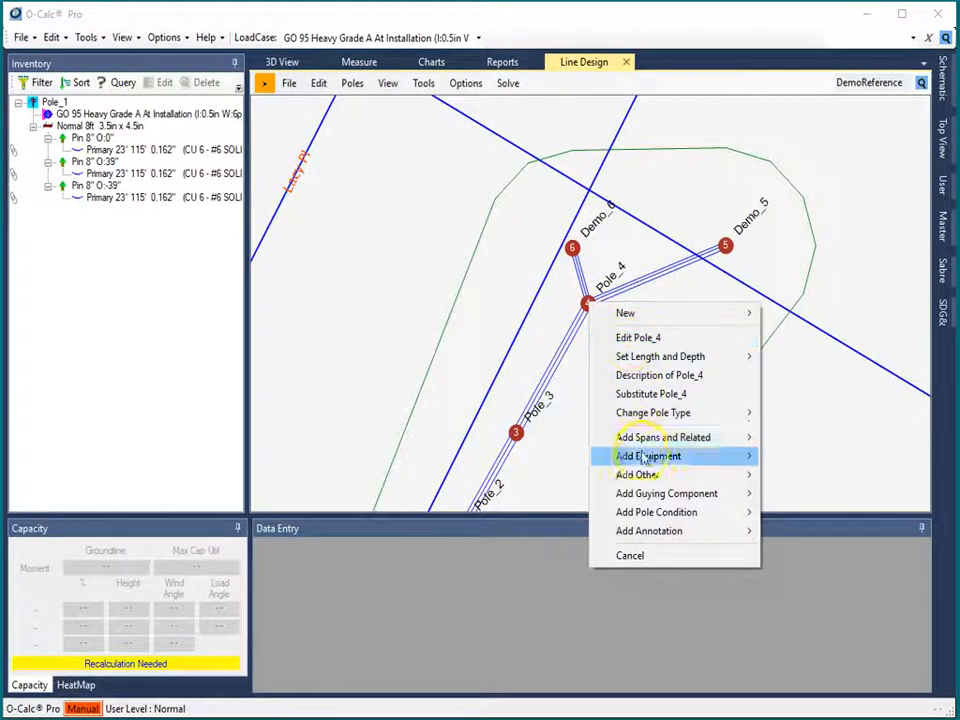
mouse_move(645, 415)
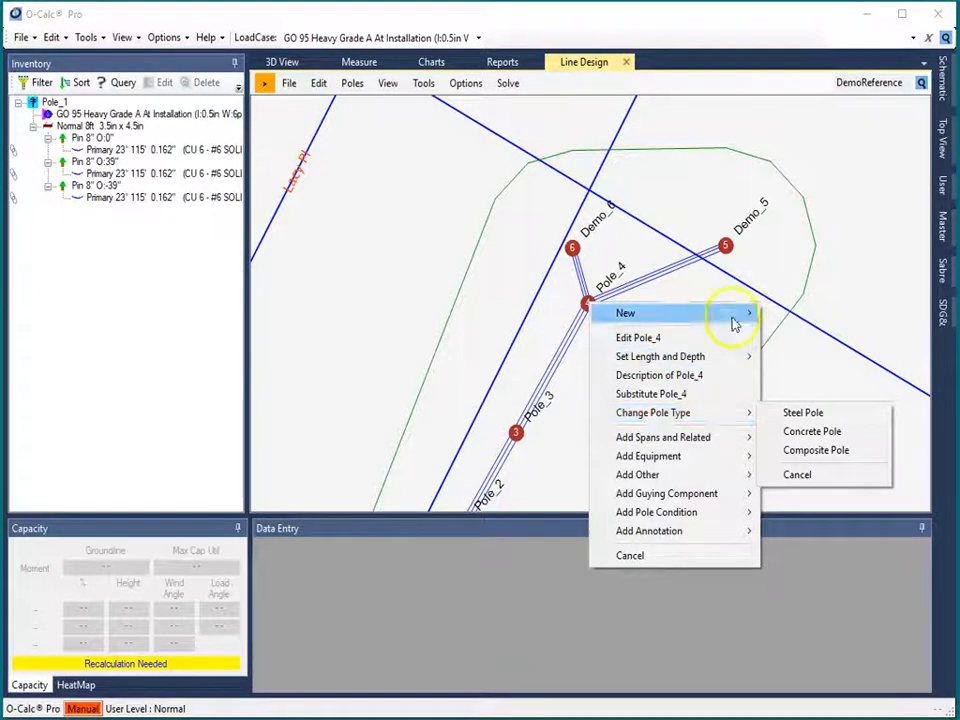
click(823, 386)
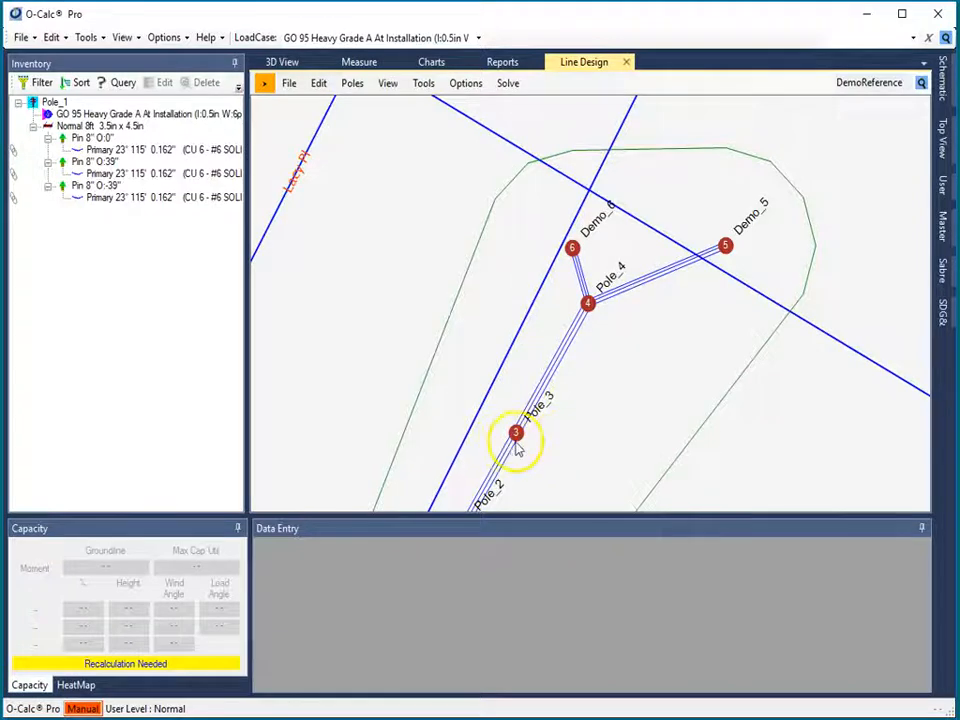
Show the line design's pole list, make it narrower, and check every pole except Demo_6.
click(266, 87)
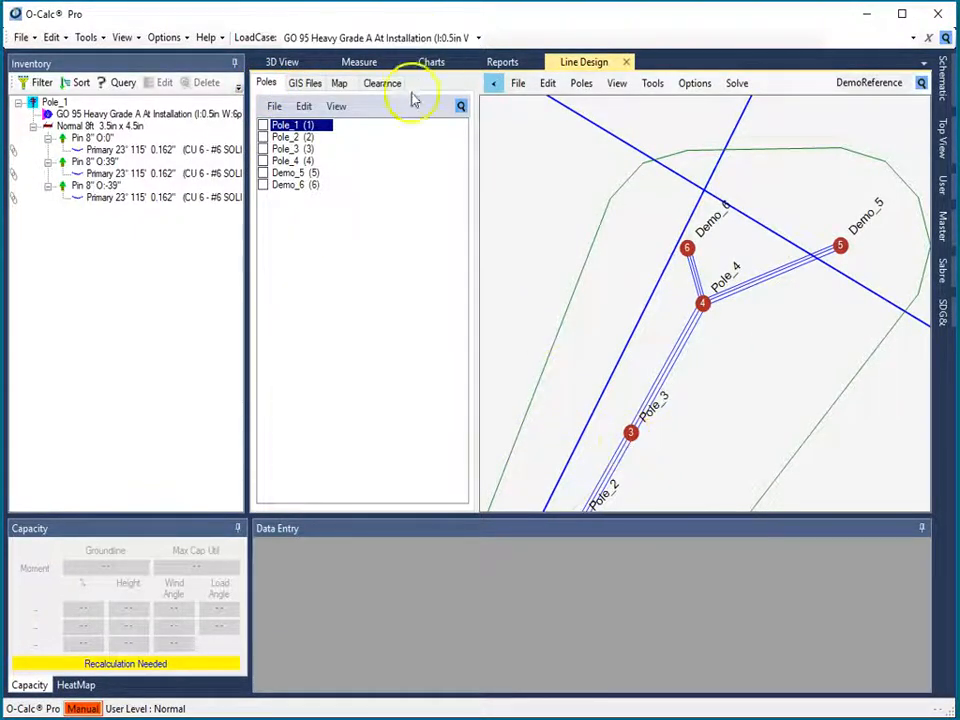
drag(477, 265, 396, 258)
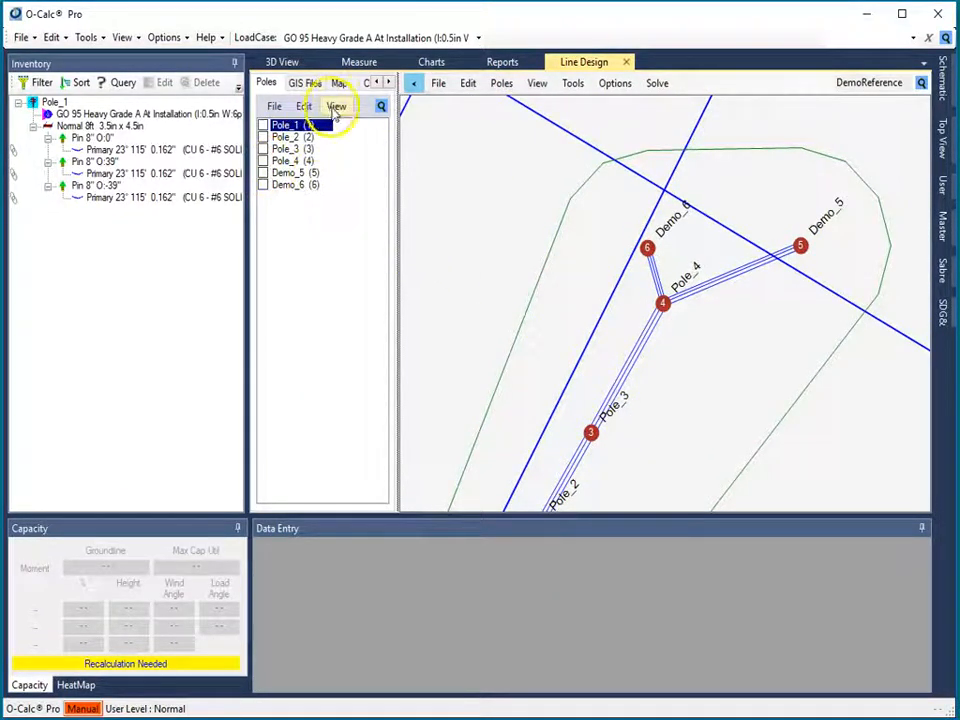
click(337, 107)
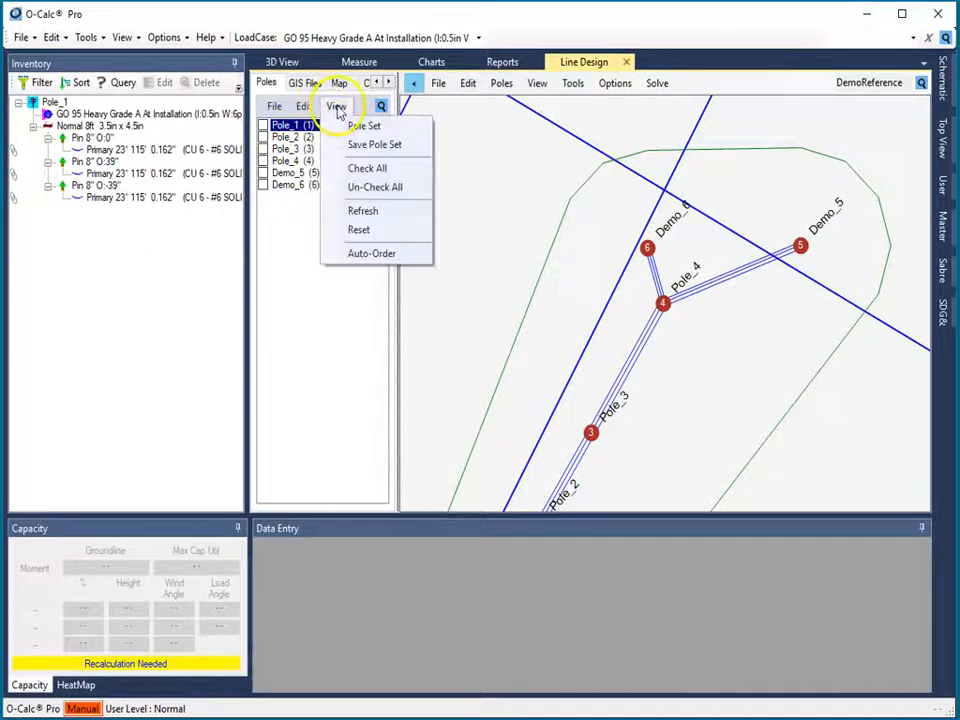
click(380, 170)
click(263, 185)
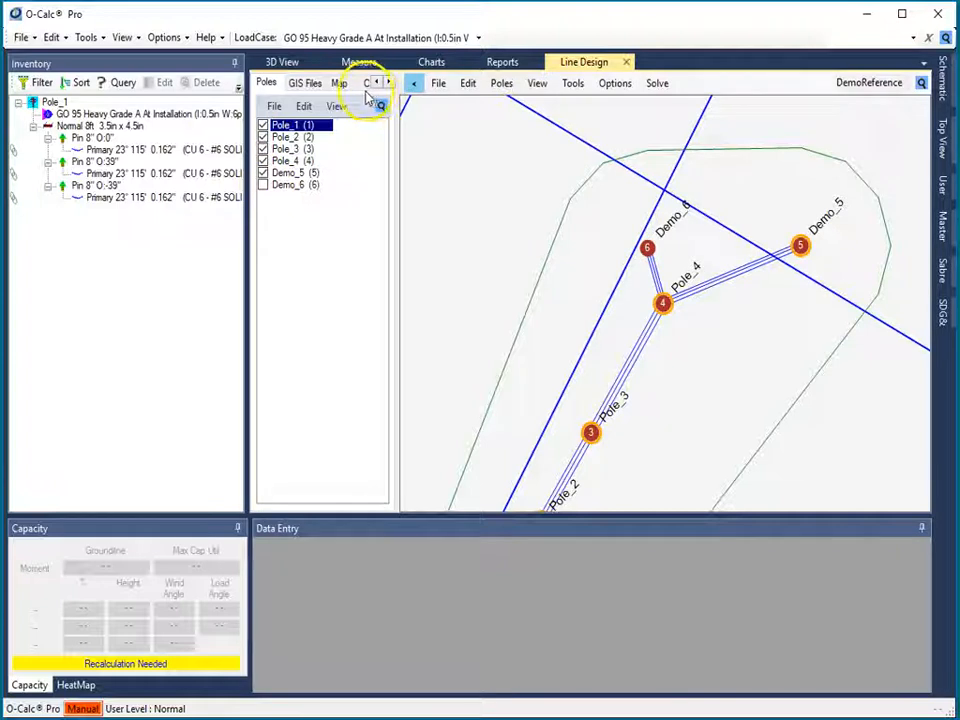
Display the profile view of the checked poles and examine the spans and the pole data.
click(538, 84)
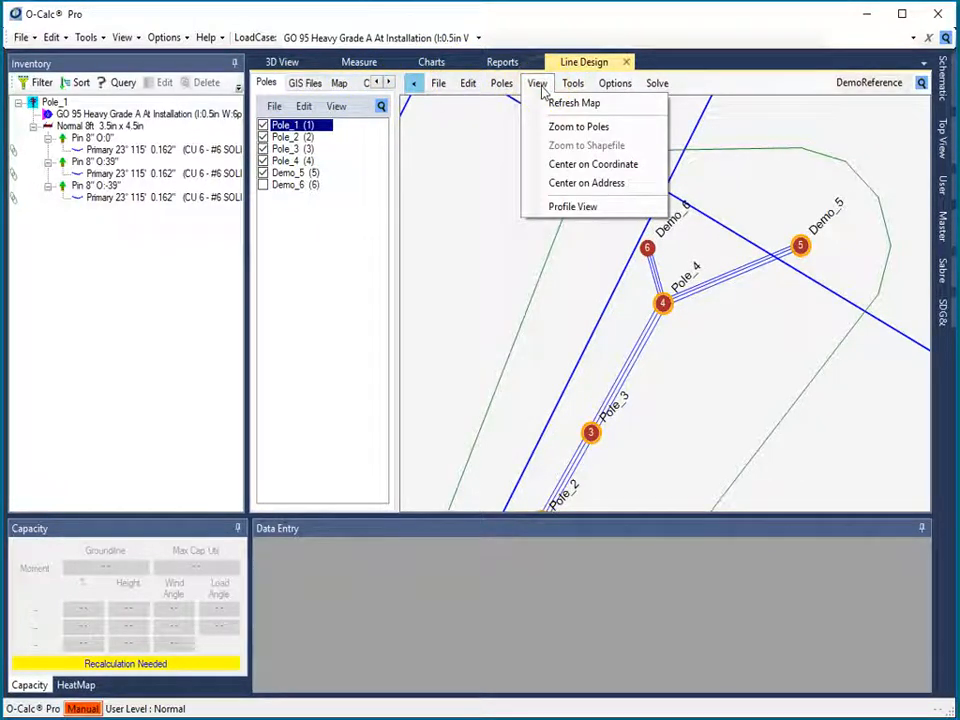
click(567, 206)
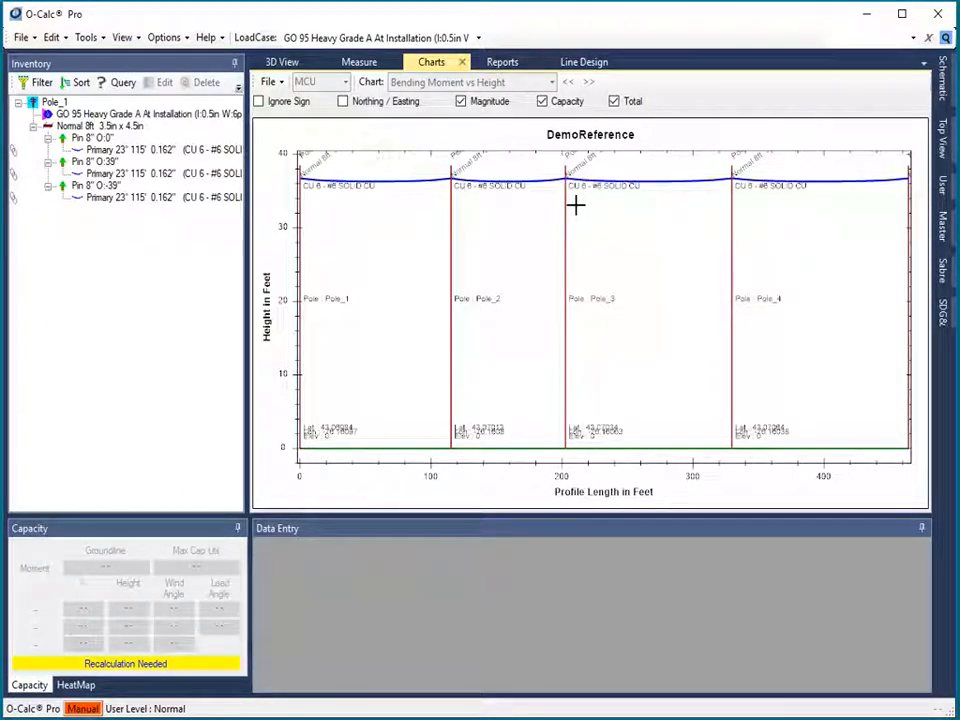
click(566, 205)
click(480, 428)
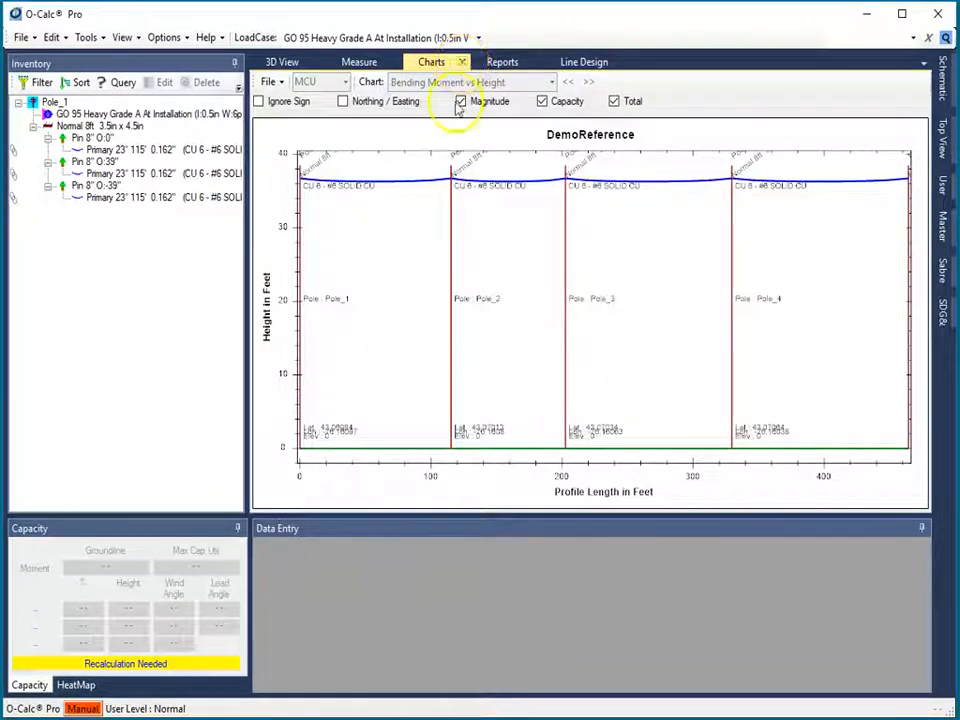
Show the line in the 3D view and set the span display value to 25 for all spans.
click(583, 61)
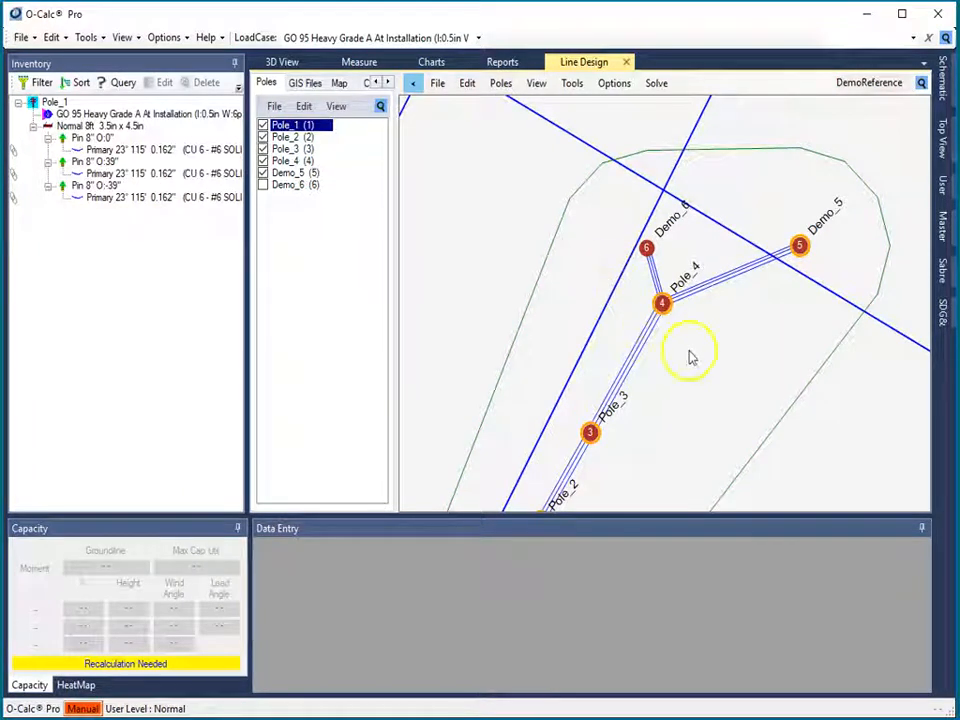
click(283, 64)
drag(497, 207, 676, 343)
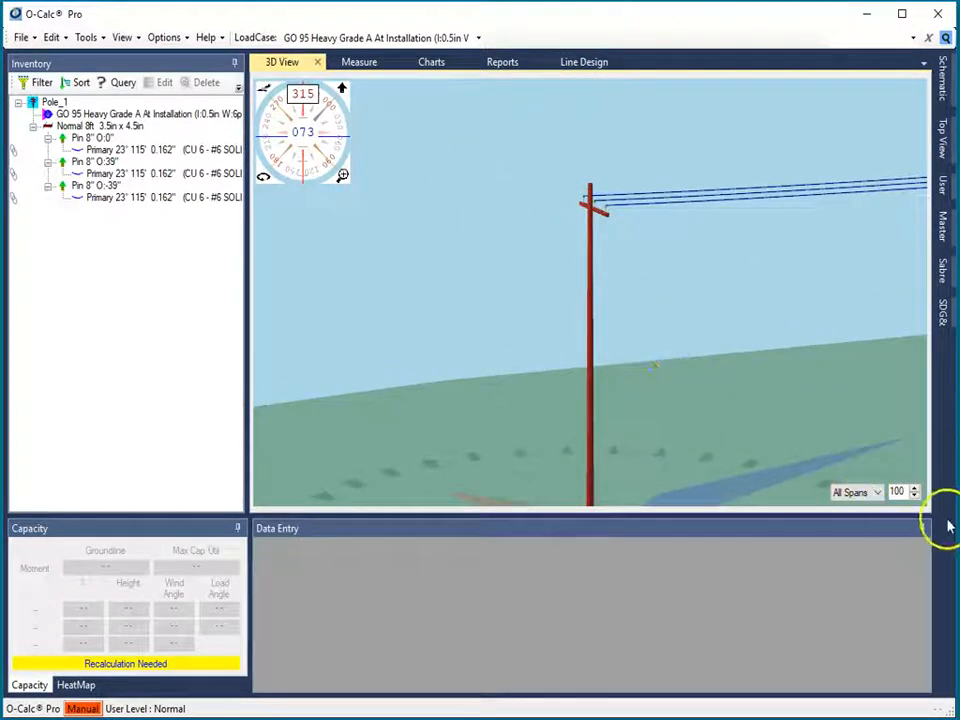
click(914, 496)
click(914, 496)
click(914, 496)
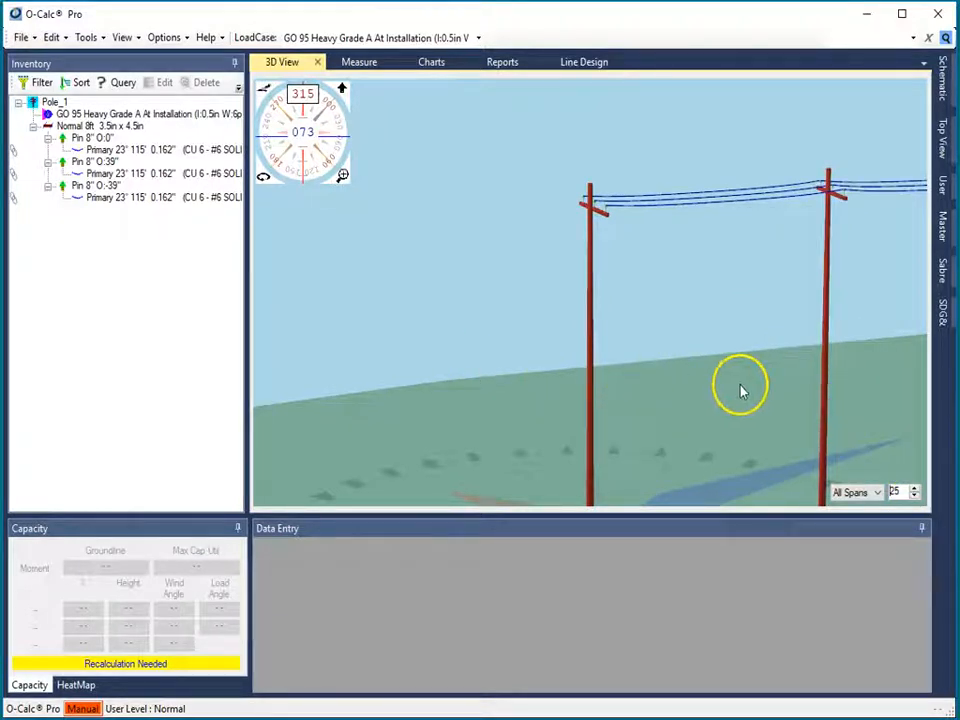
drag(858, 390, 788, 372)
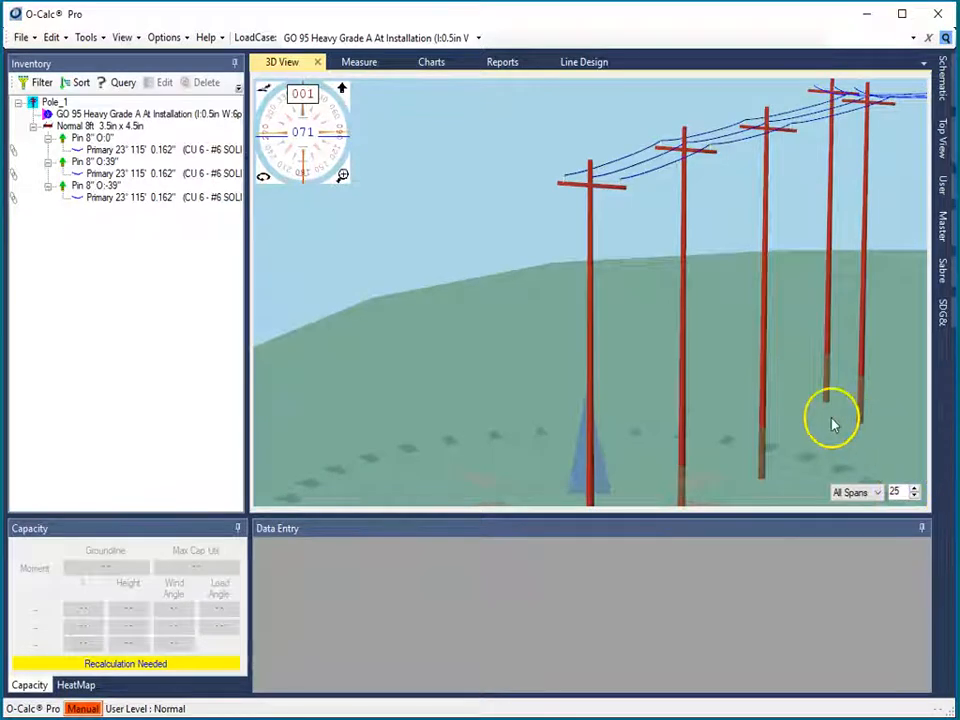
Try a span display value of 100 in the 3D view and settle on 50.
click(914, 488)
click(914, 488)
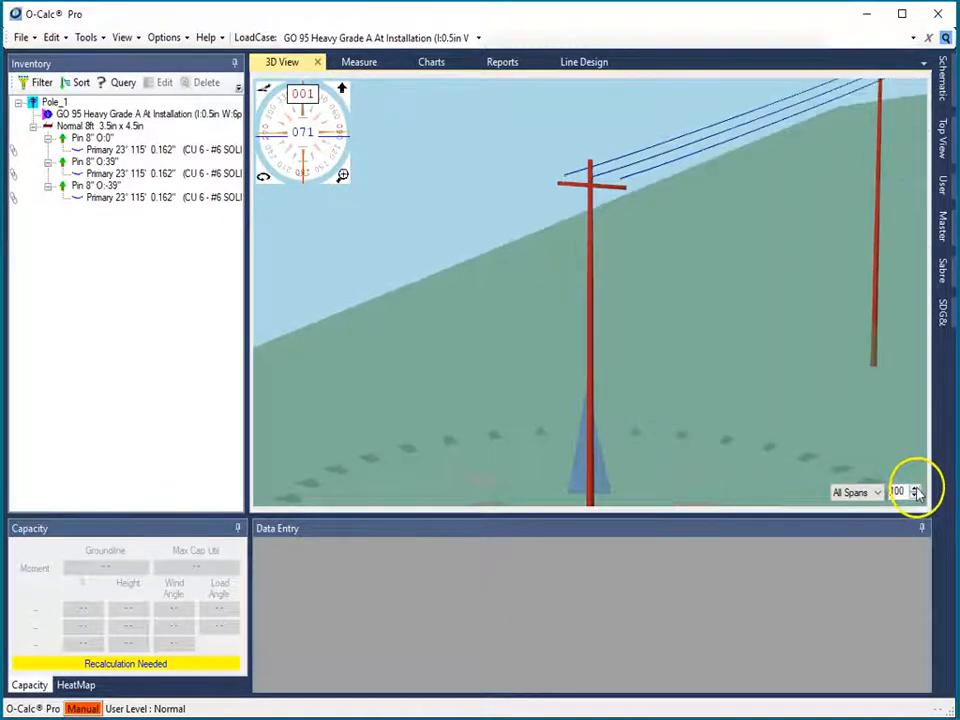
click(914, 496)
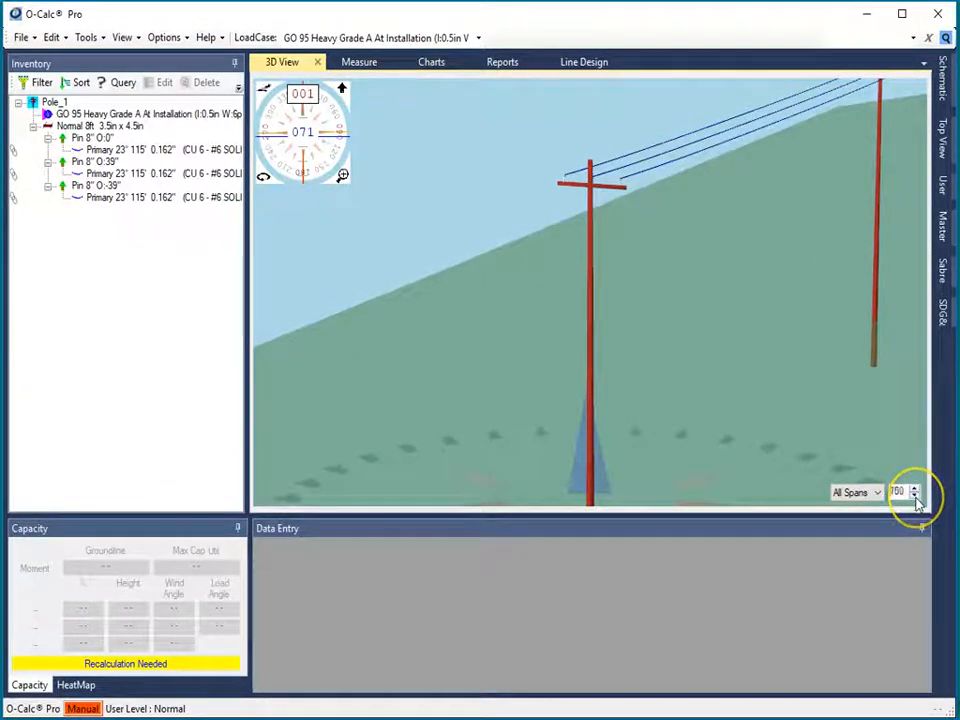
click(914, 496)
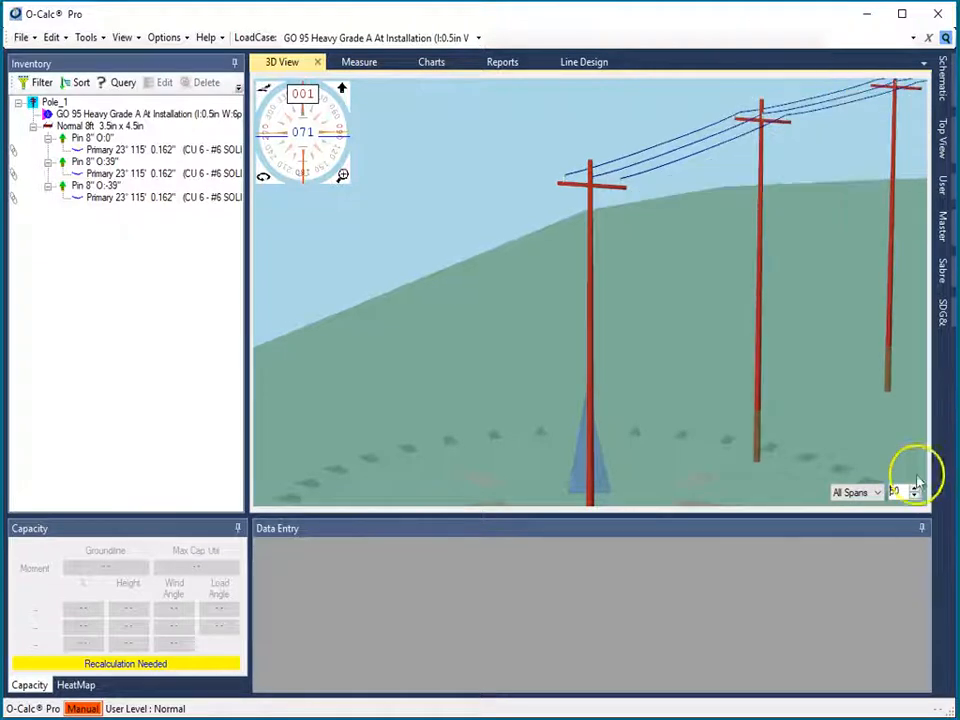
Make Pole_2, Pole_3 and finally Pole_4 the active pole from within the 3D view.
click(760, 318)
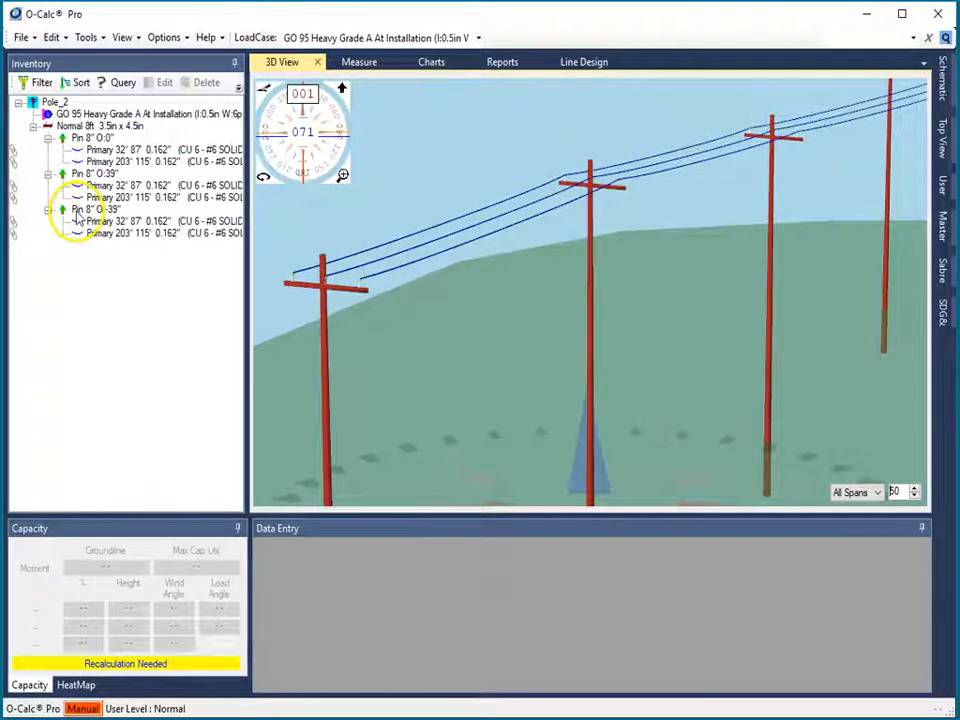
click(770, 246)
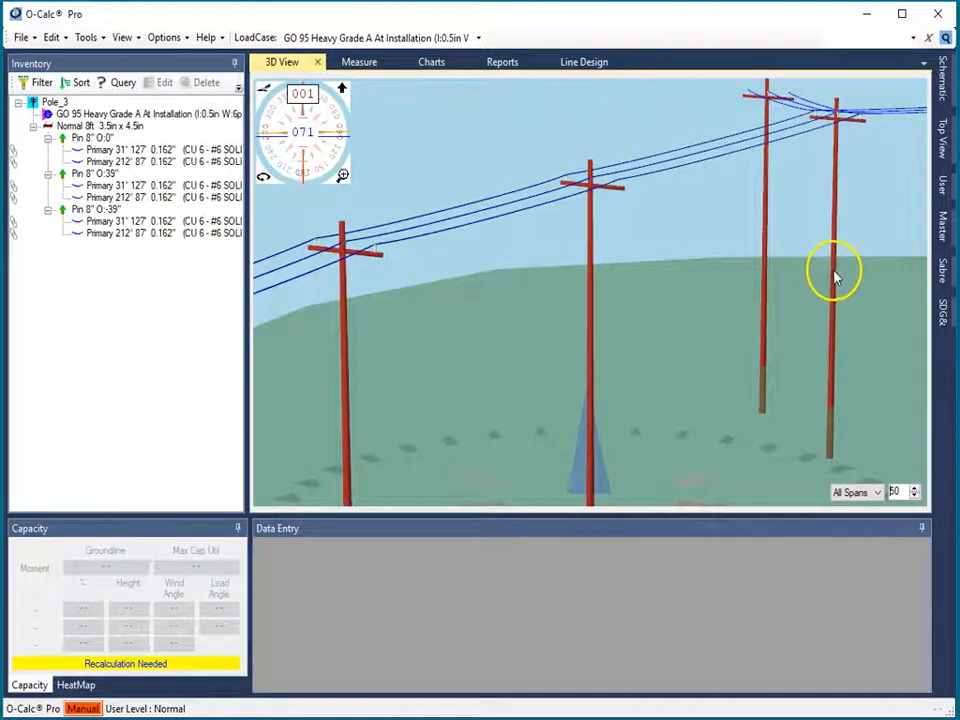
double_click(834, 276)
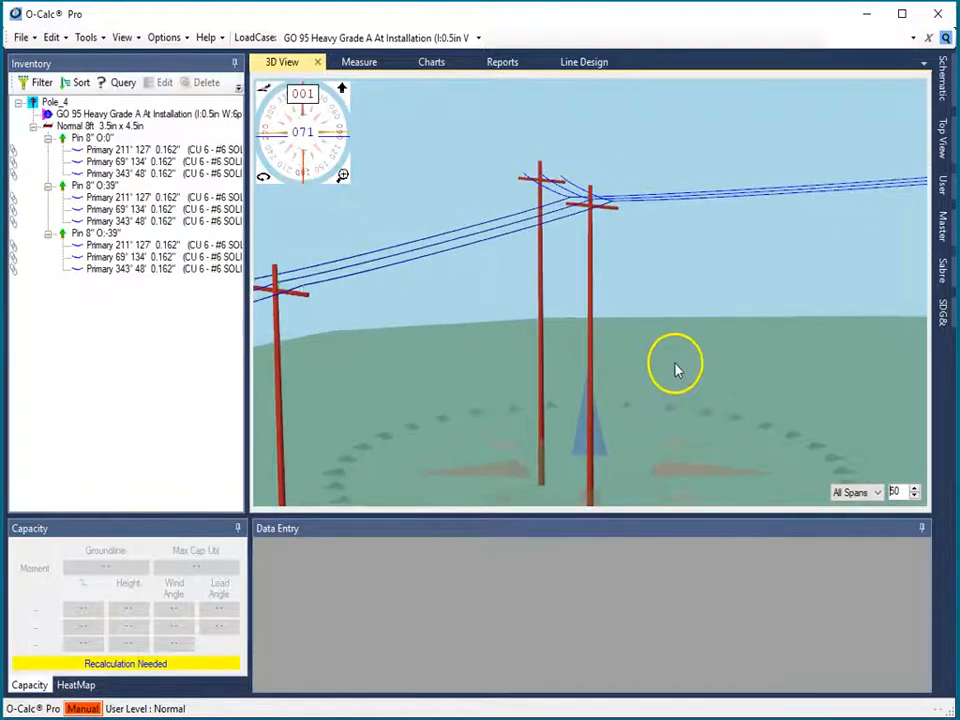
drag(645, 385, 572, 370)
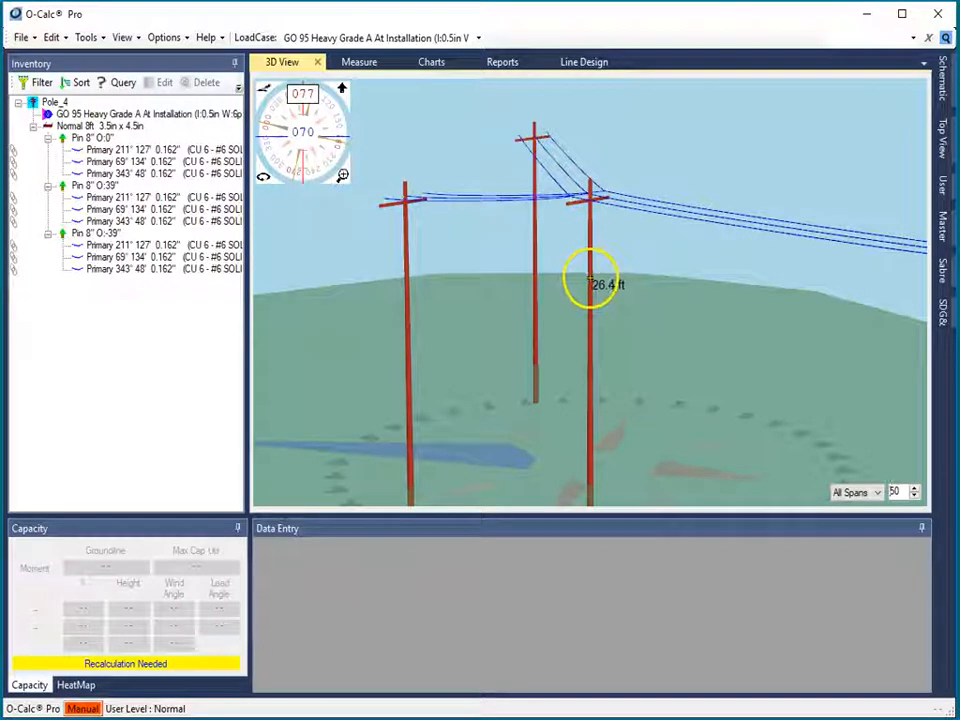
Set Pole_4's line of lead to 341° and deselect the pole.
click(590, 280)
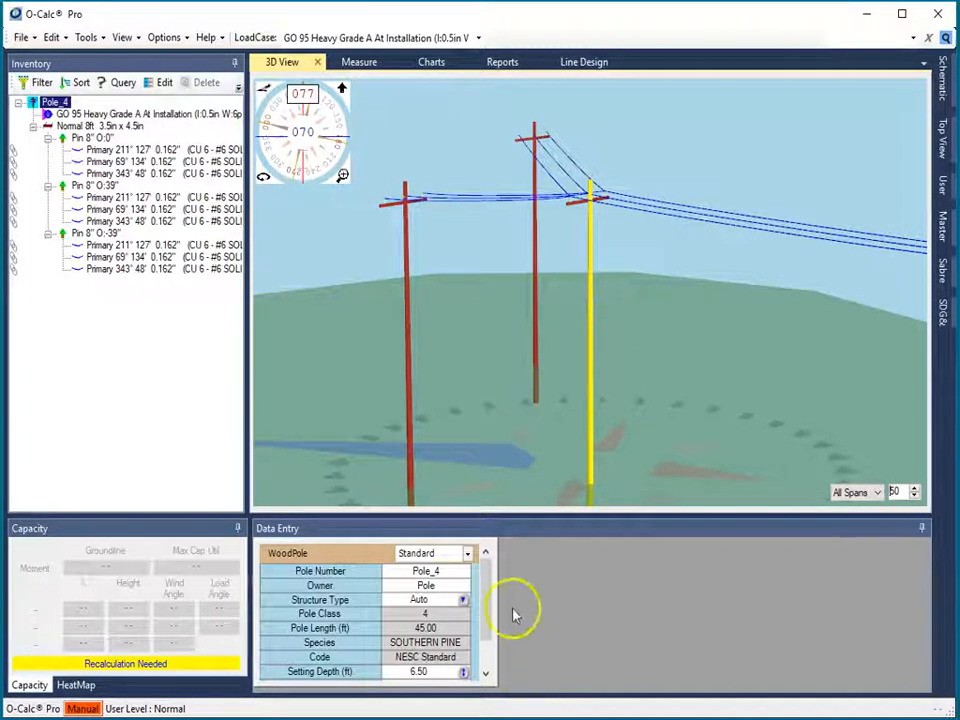
drag(487, 630, 487, 655)
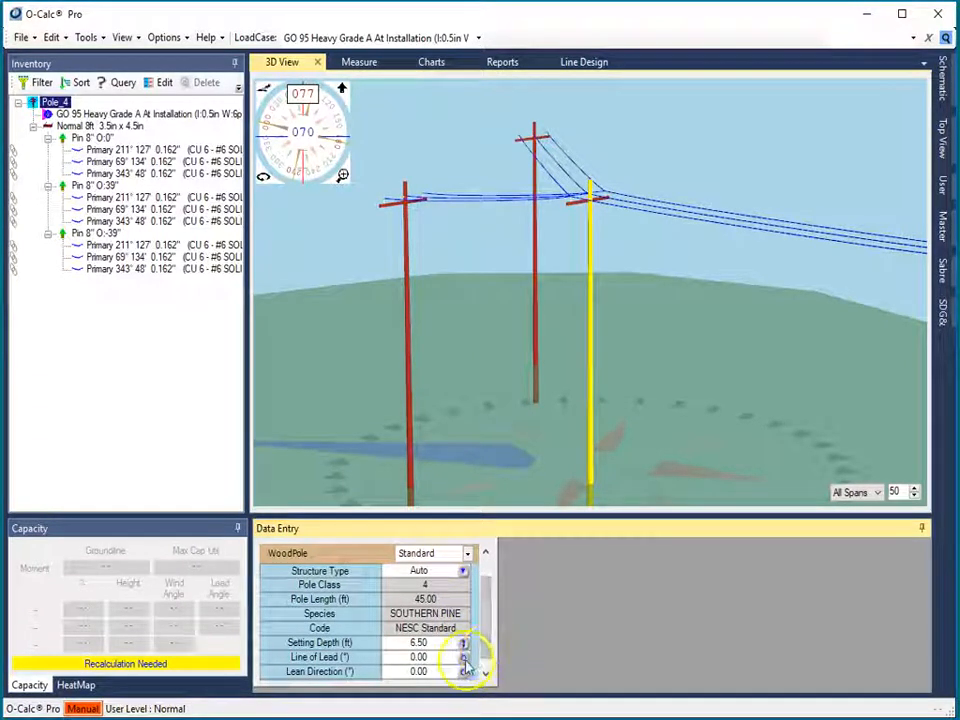
mouse_move(468, 659)
mouse_down()
mouse_move(484, 660)
mouse_move(422, 656)
mouse_move(489, 653)
mouse_move(463, 652)
mouse_up()
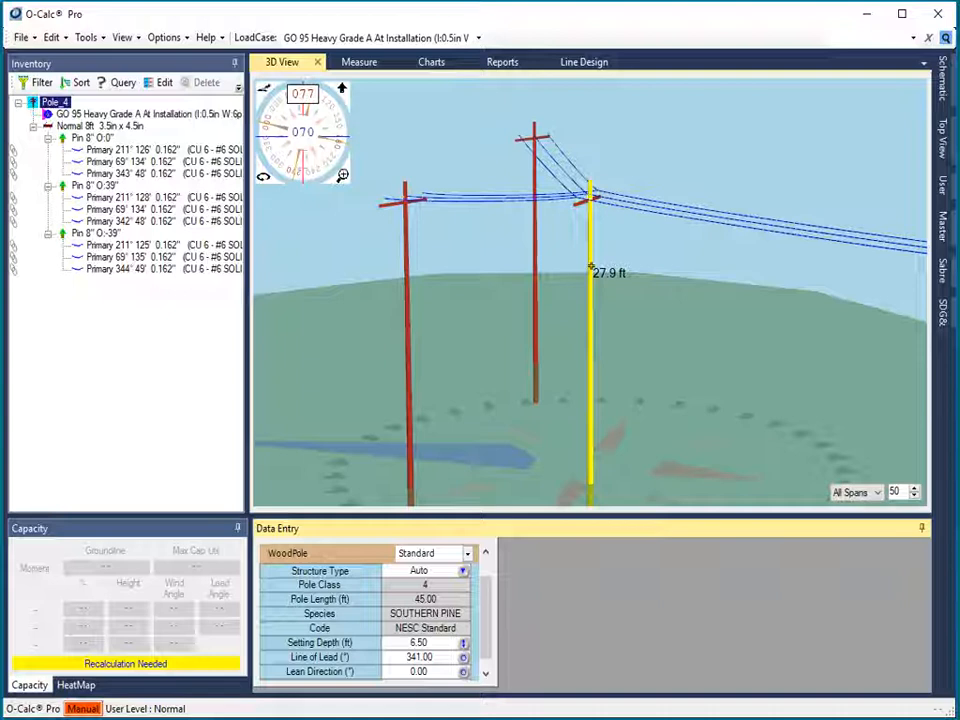
click(70, 348)
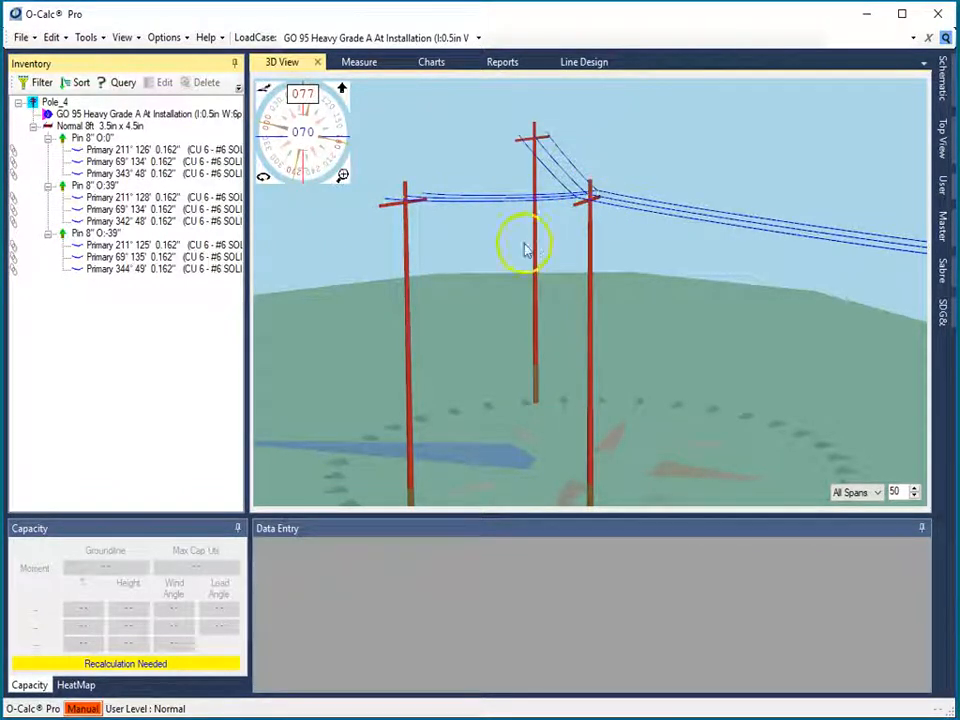
Set the install height of Pole_4's crossarm to 33.88 ft and return to the line design map.
click(583, 205)
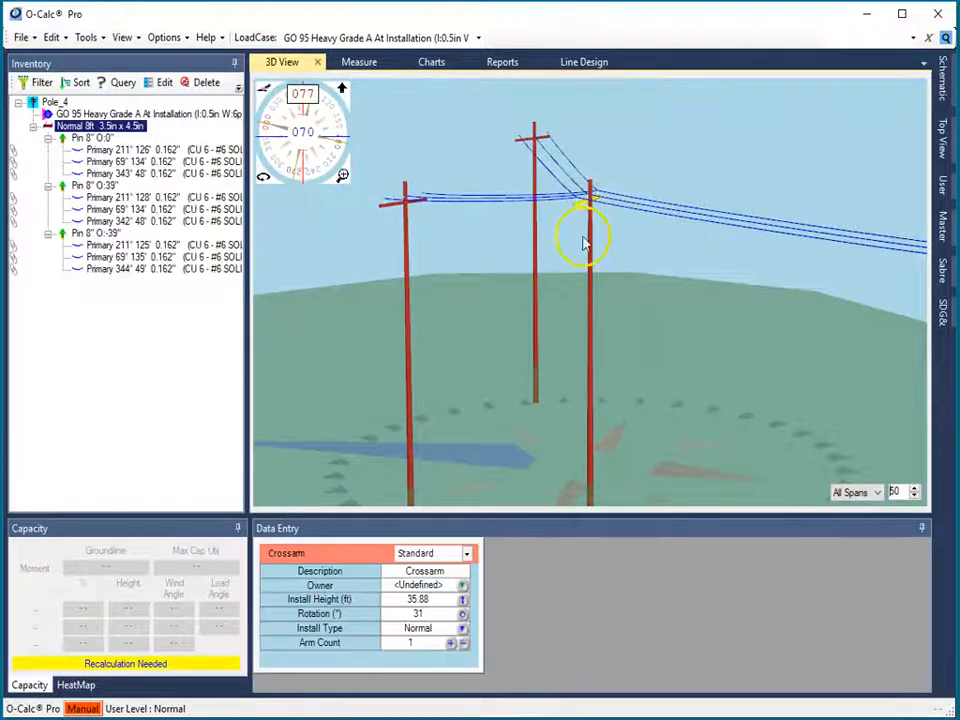
mouse_move(463, 600)
mouse_down()
mouse_move(484, 627)
mouse_move(472, 621)
mouse_move(473, 602)
mouse_up()
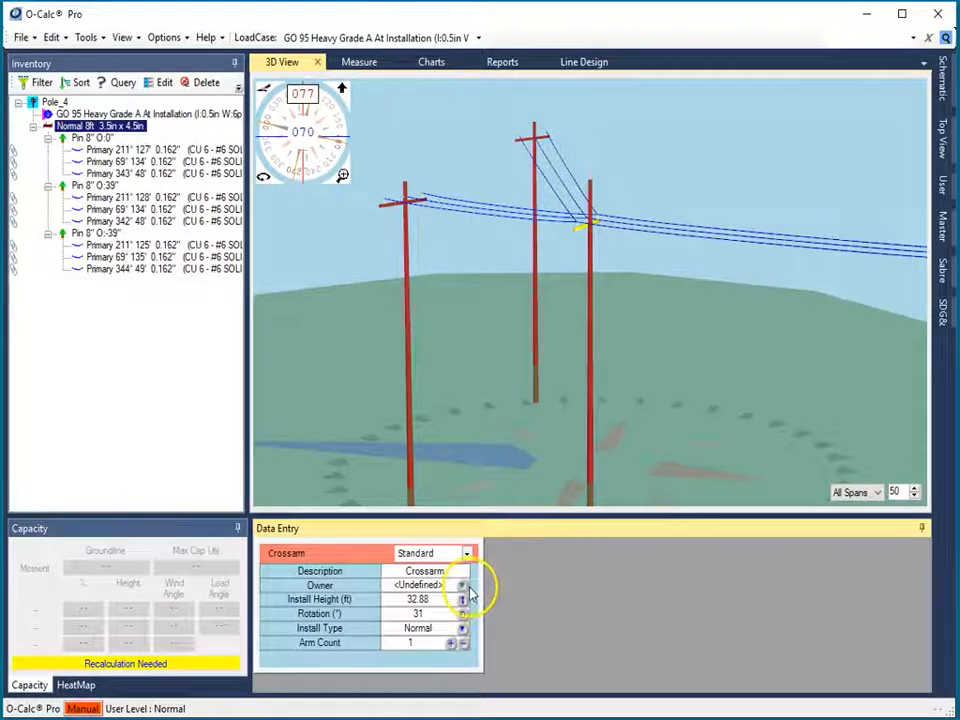
drag(470, 601, 468, 597)
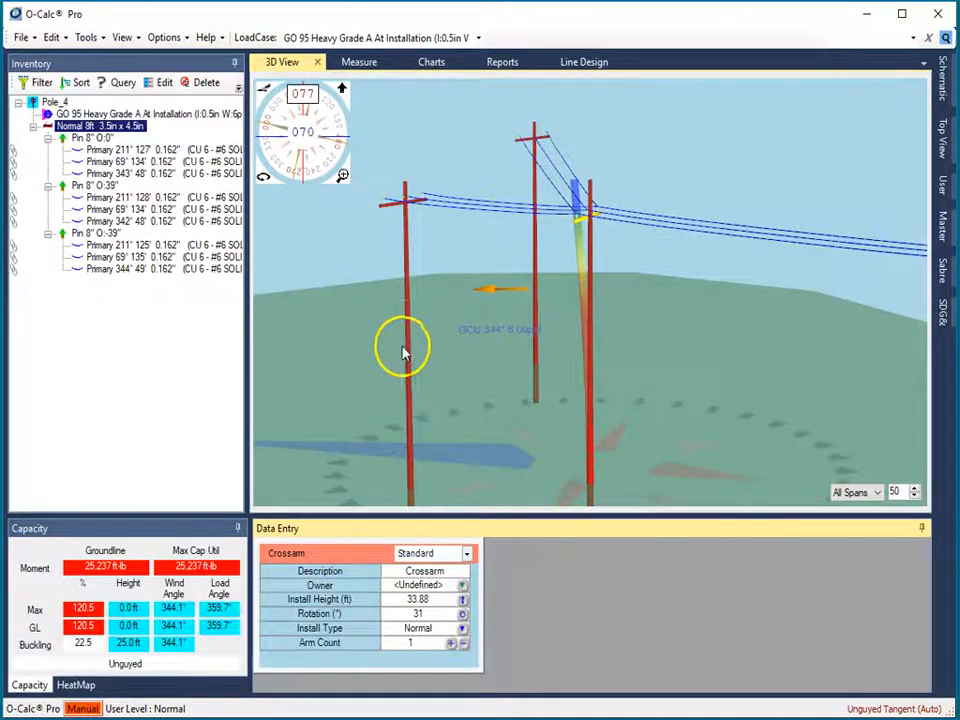
click(583, 62)
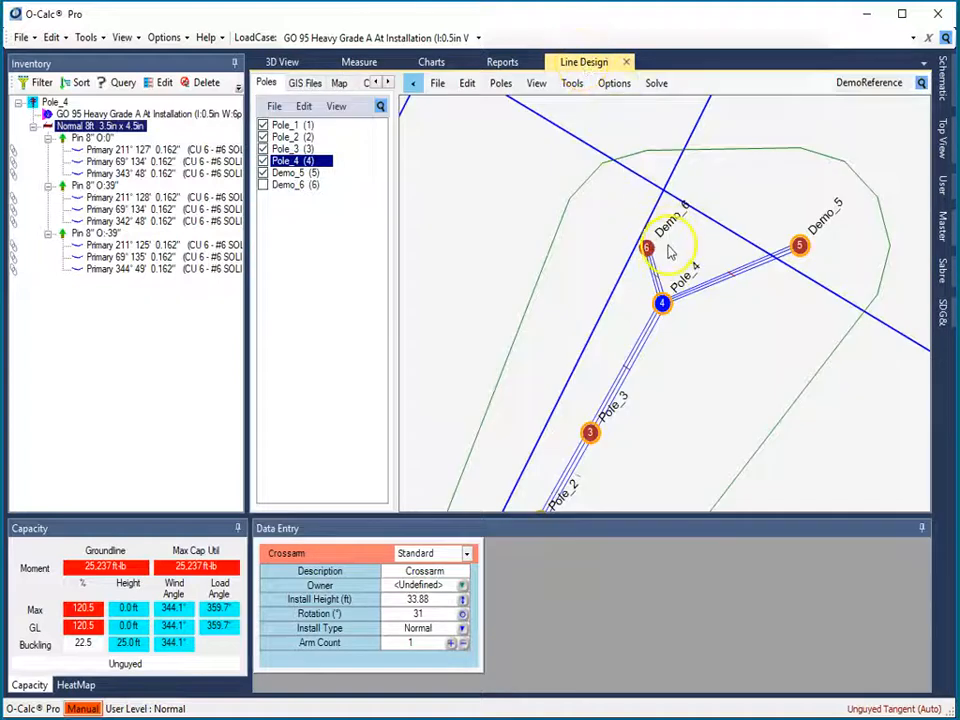
Solve the entire line with a sweep wind from 0 to 360° in 15° increments and enlarge the resulting report.
click(656, 85)
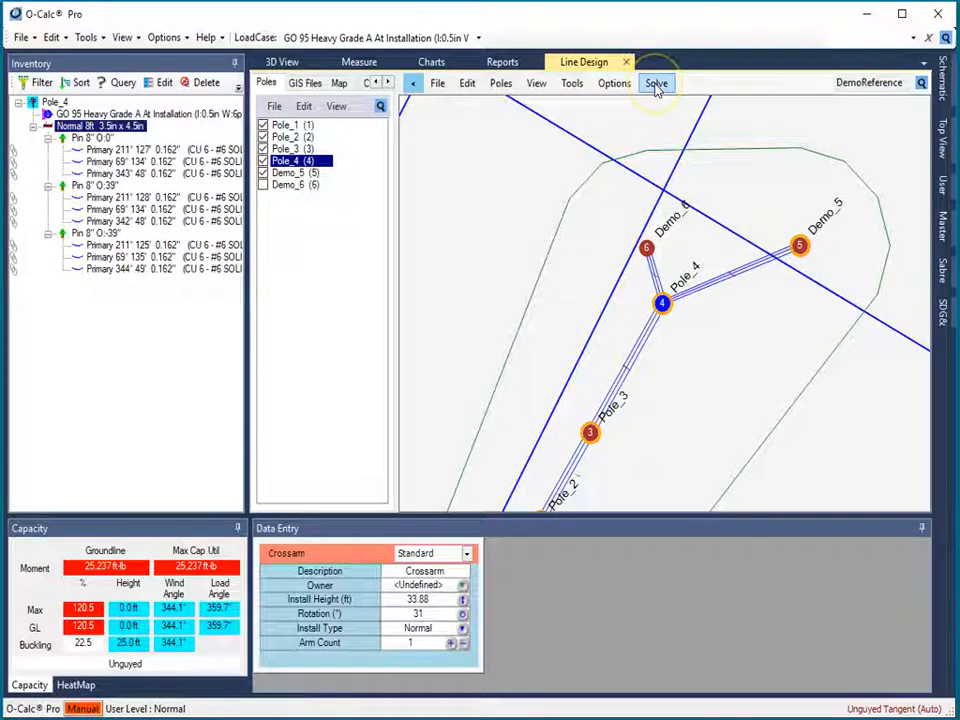
click(656, 85)
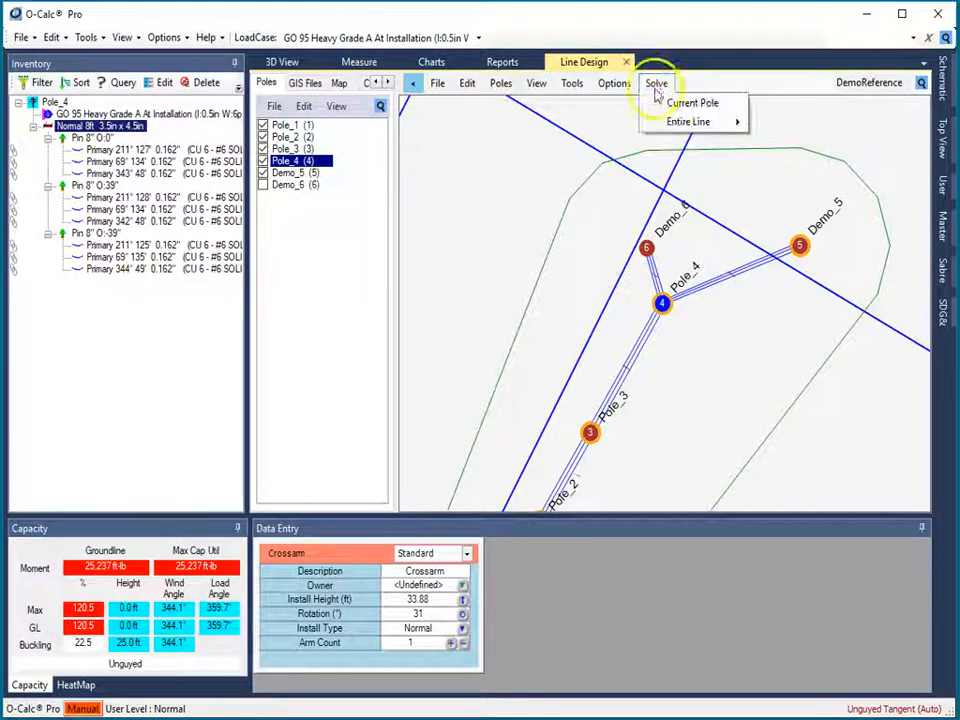
click(686, 126)
click(800, 142)
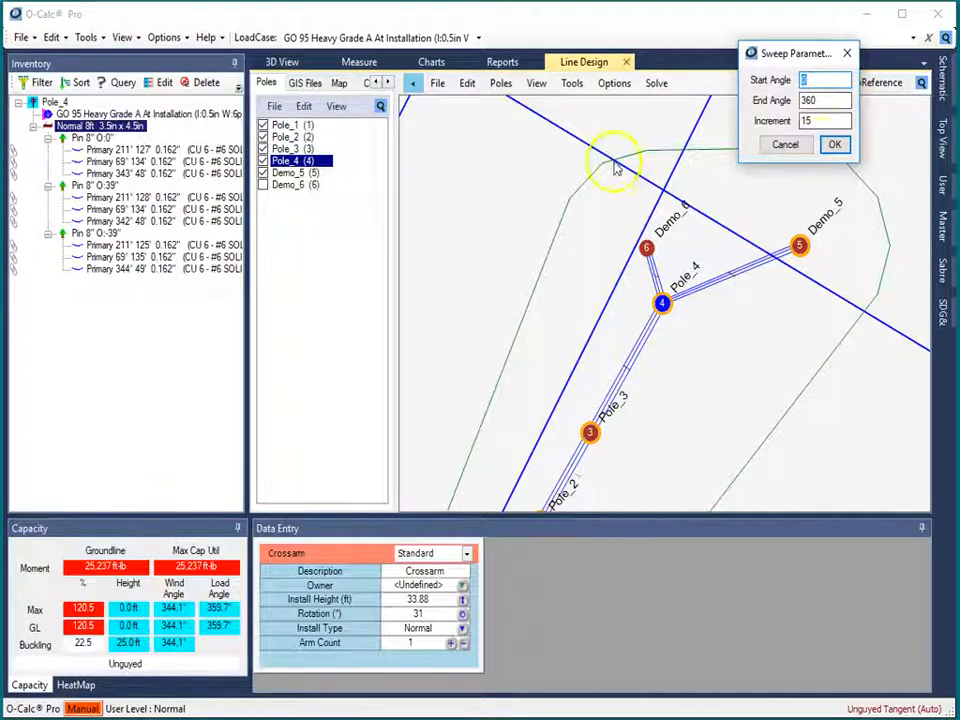
click(838, 145)
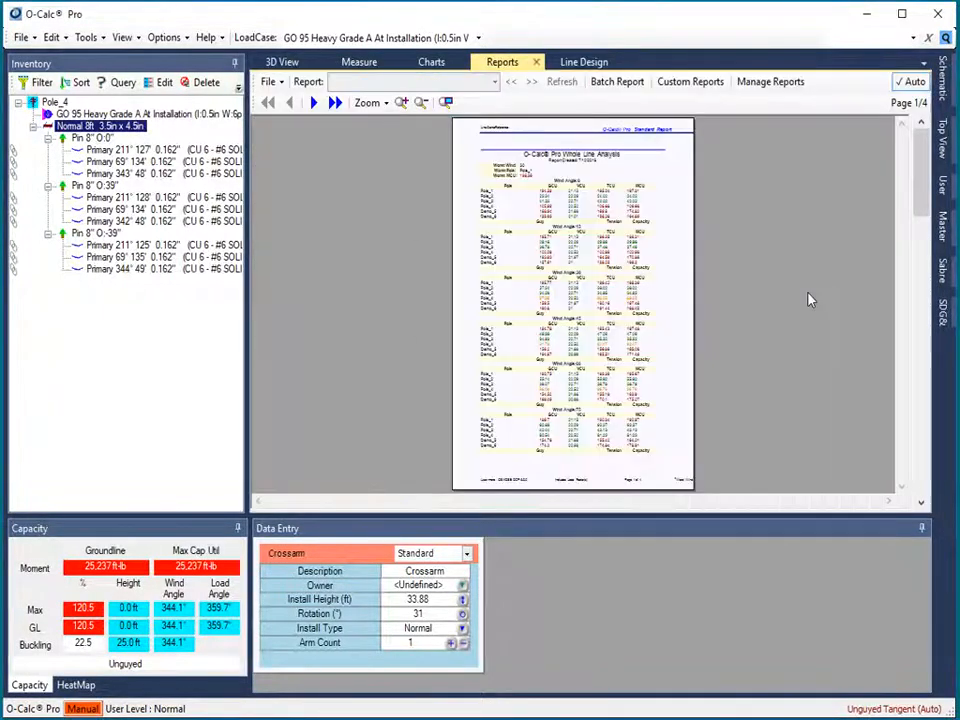
click(401, 104)
click(401, 104)
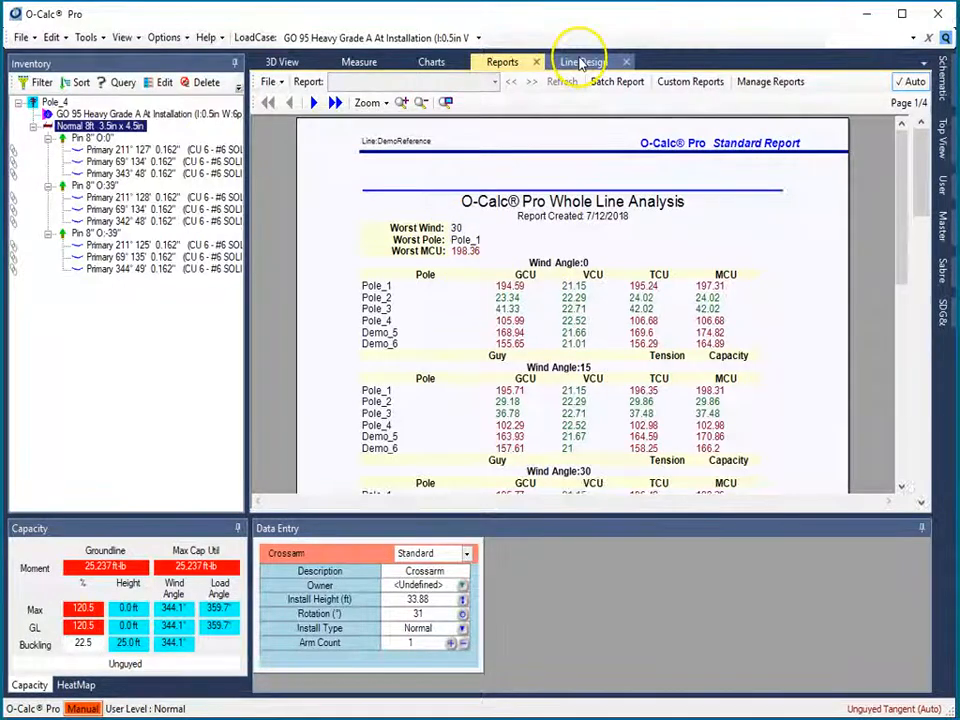
Make Pole_1 the active pole on the line design map and recalculate its capacity.
click(580, 63)
drag(656, 429, 754, 199)
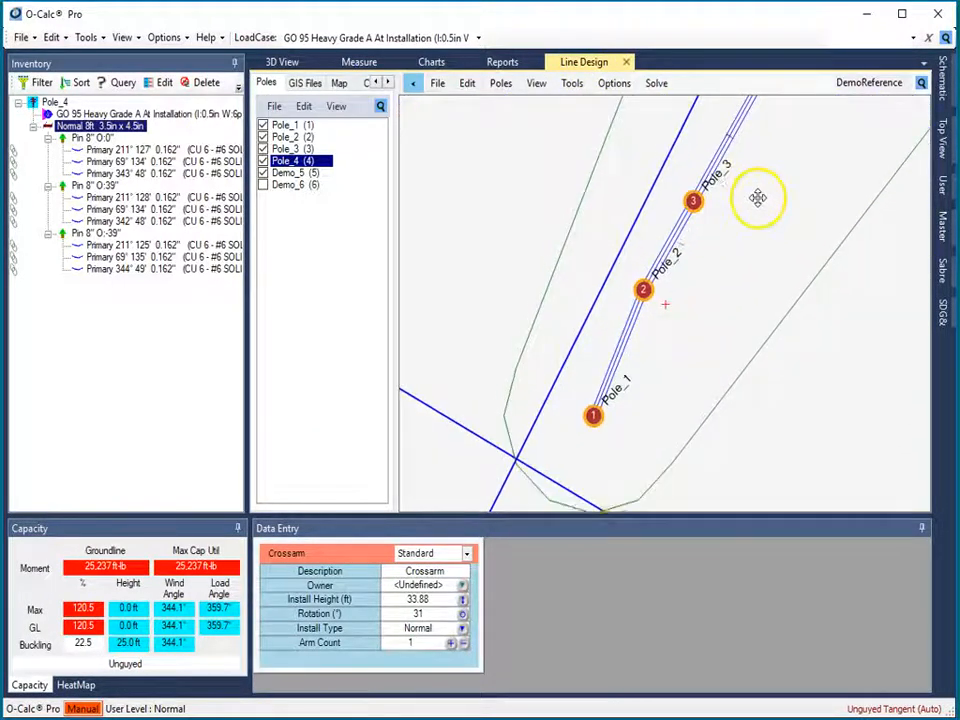
click(594, 417)
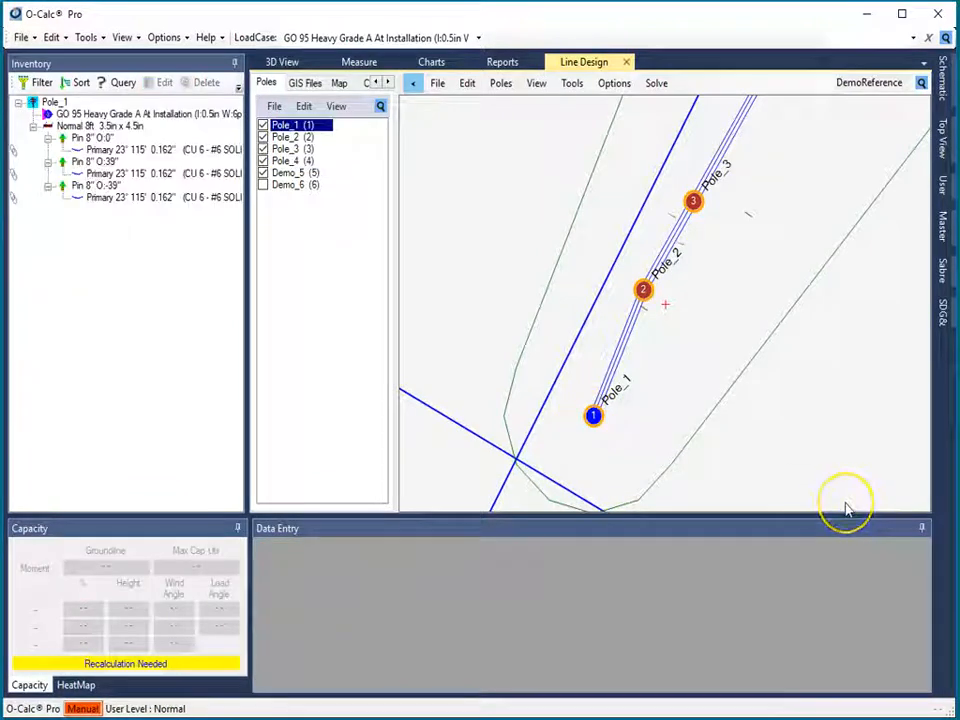
click(801, 448)
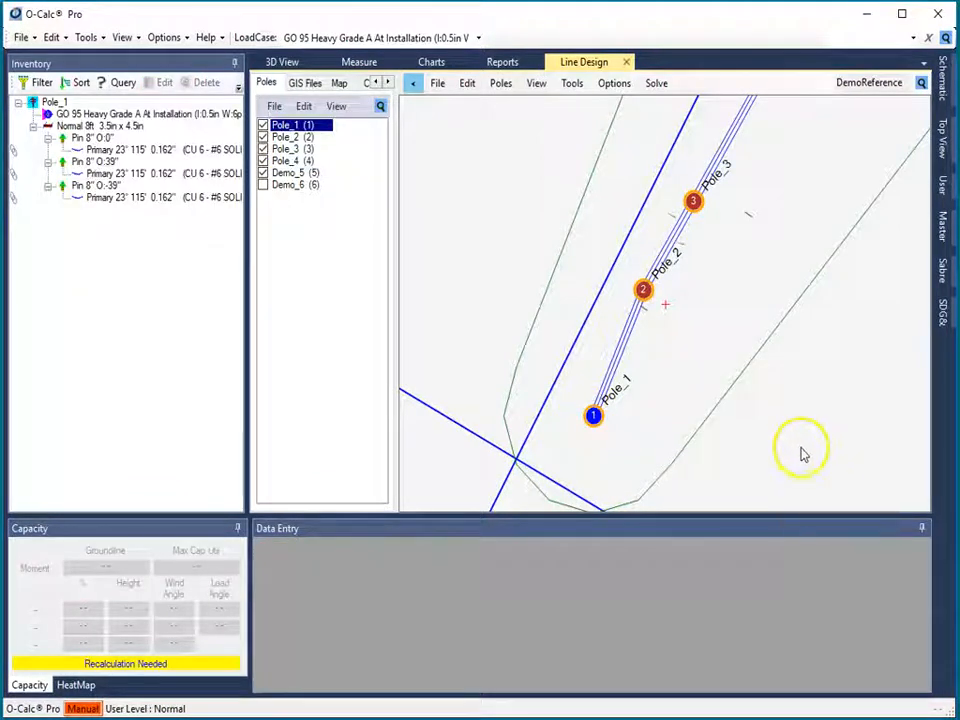
click(84, 708)
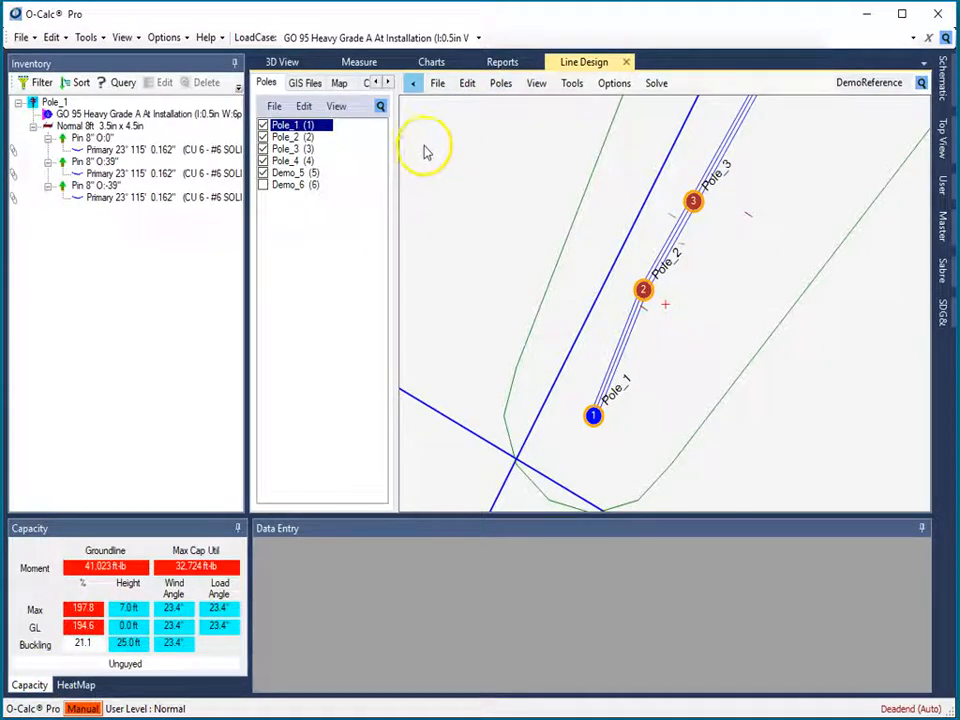
Auto-guy Pole_1 in the 3D view with a Single Helix Anchor at 28.29 ft lead length and 203° lead angle, and recalculate.
click(284, 64)
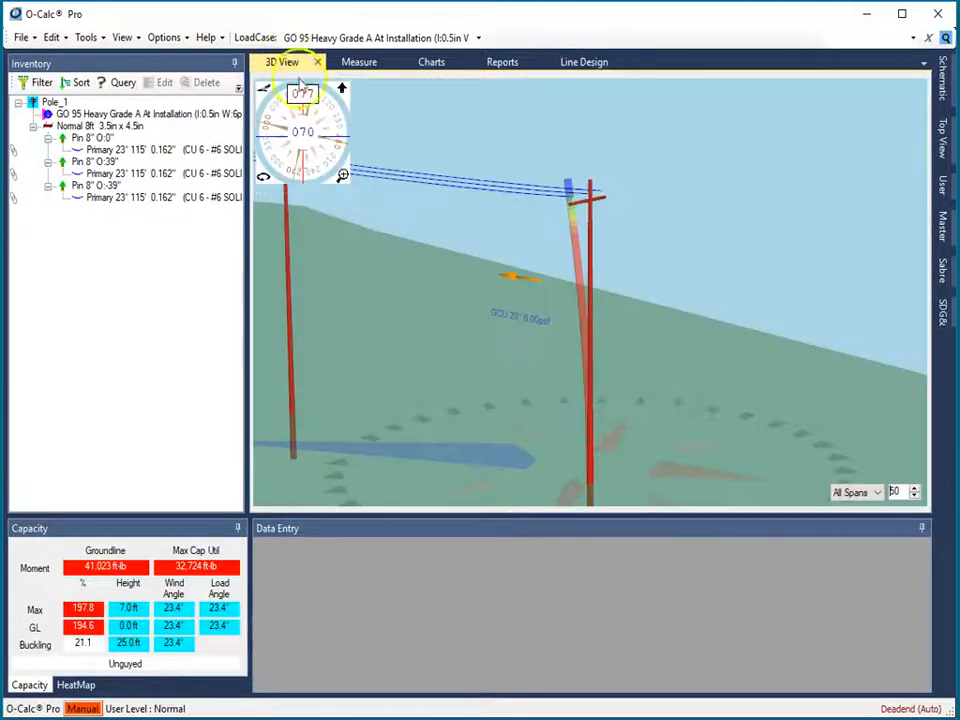
mouse_move(588, 200)
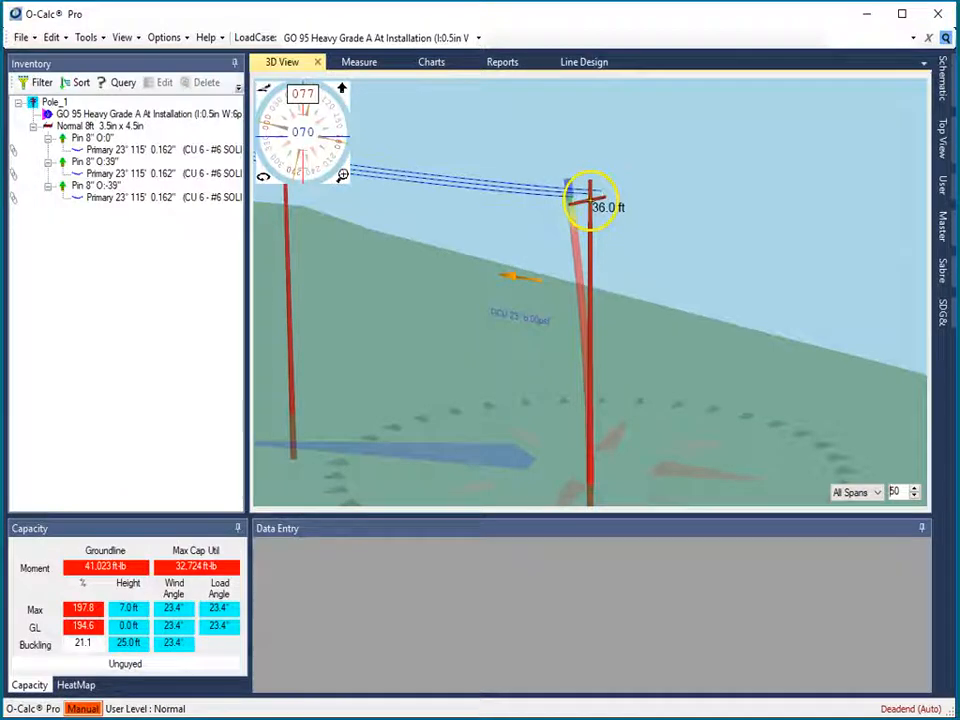
right_click(588, 200)
click(628, 263)
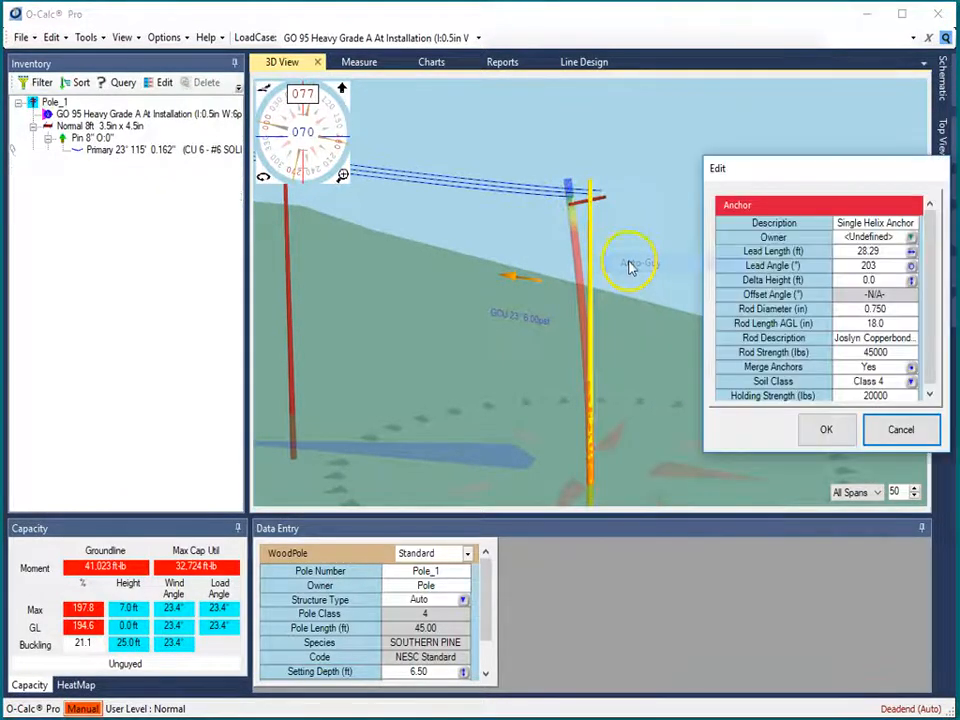
click(815, 430)
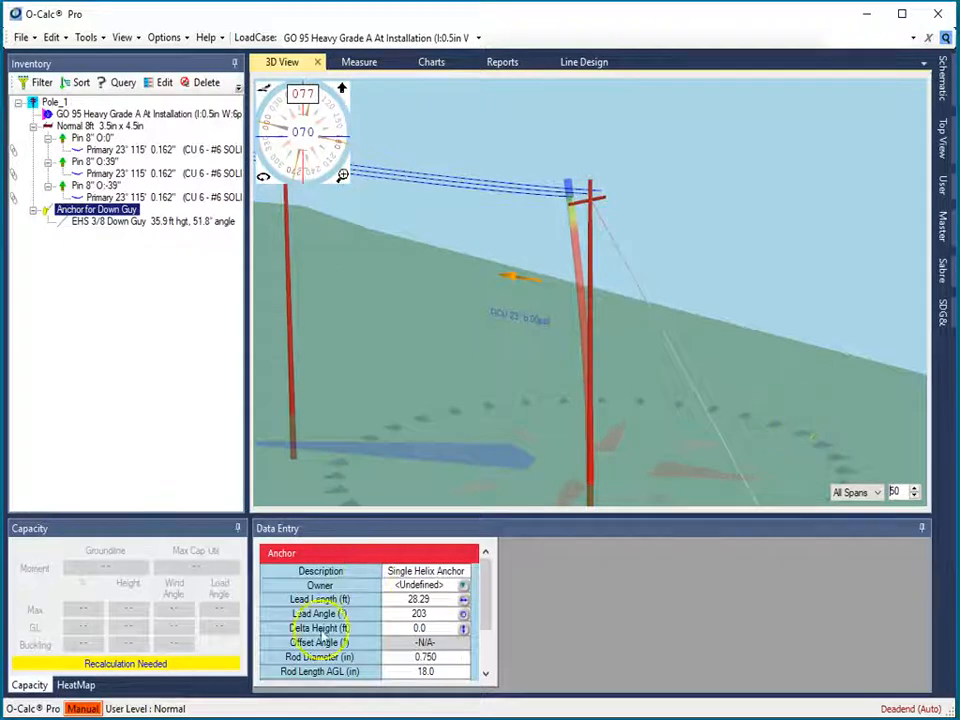
click(82, 708)
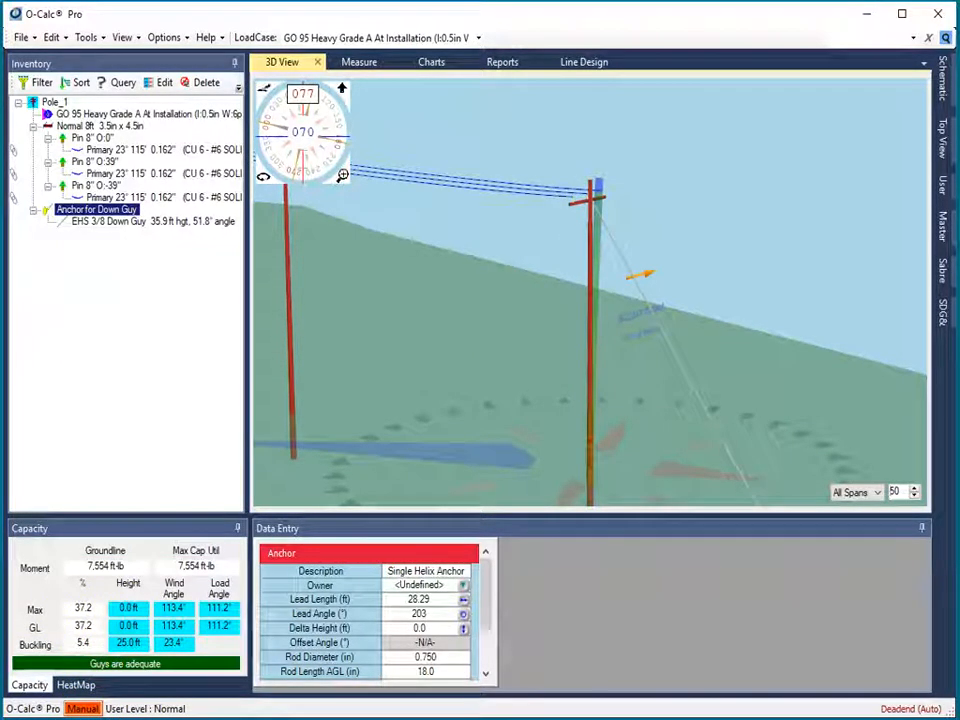
Locate Pole_1's new guy on the line design map and rerun the entire-line sweep wind from 0 to 360° in 15° increments.
click(587, 61)
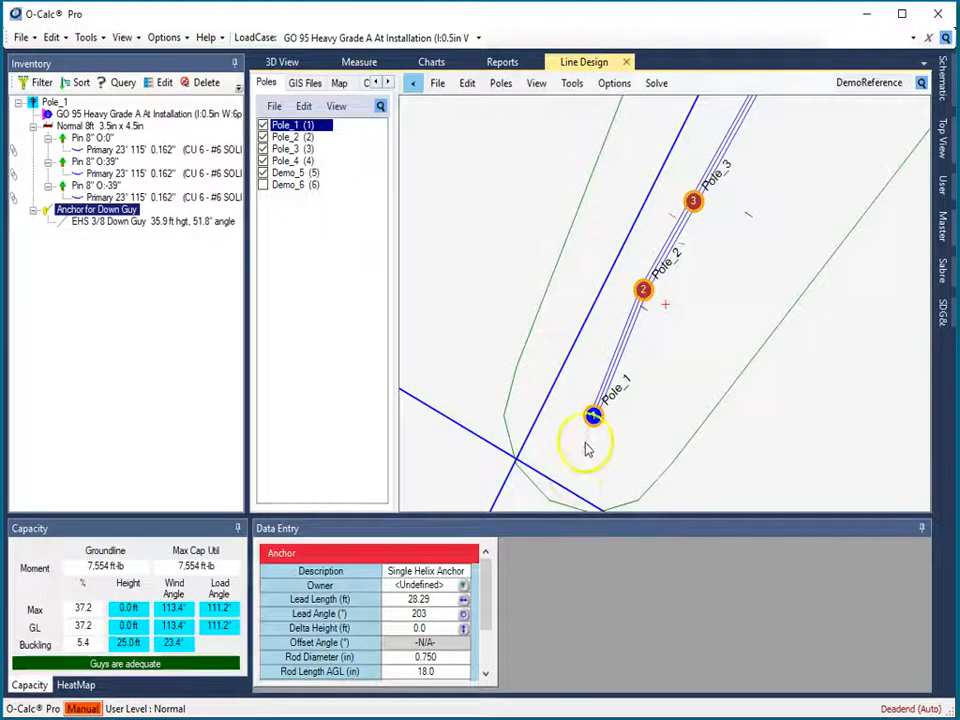
scroll(594, 428, up, 5)
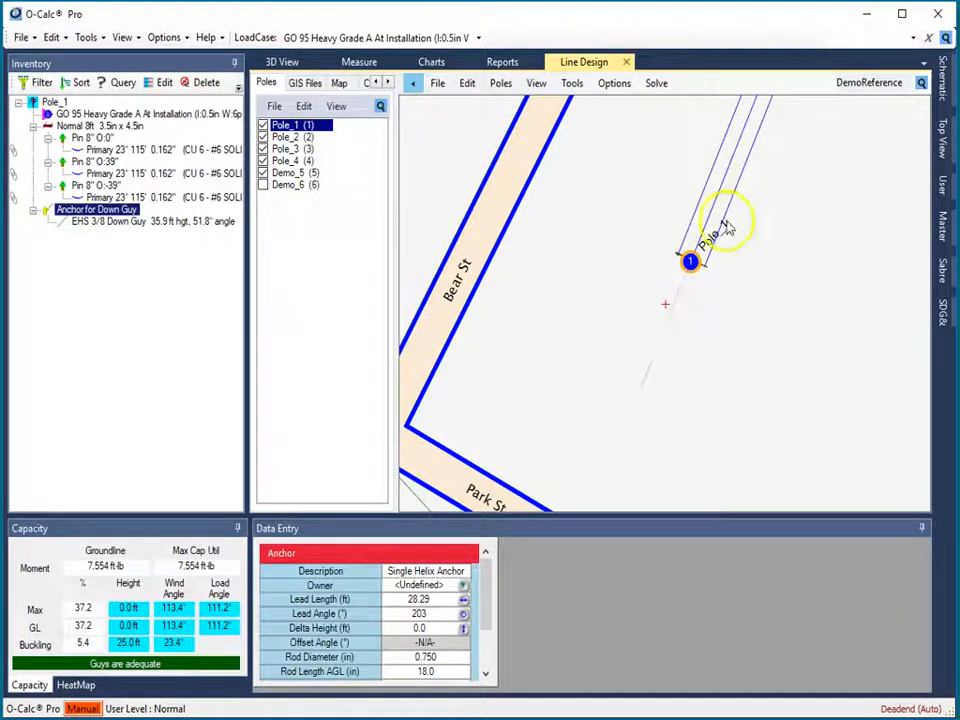
click(657, 85)
mouse_move(690, 124)
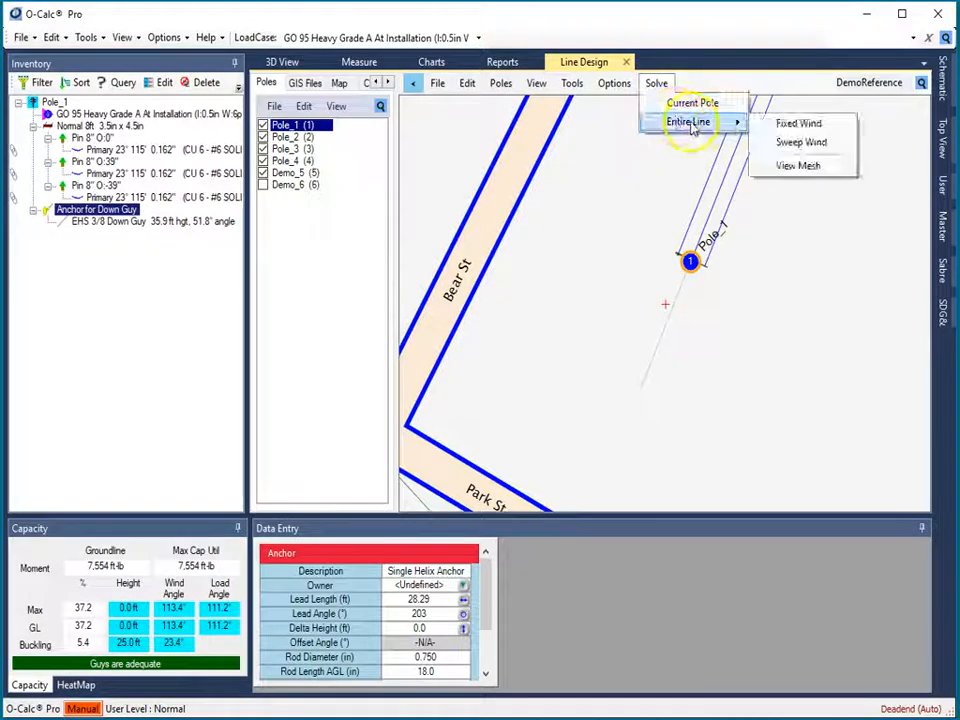
click(826, 143)
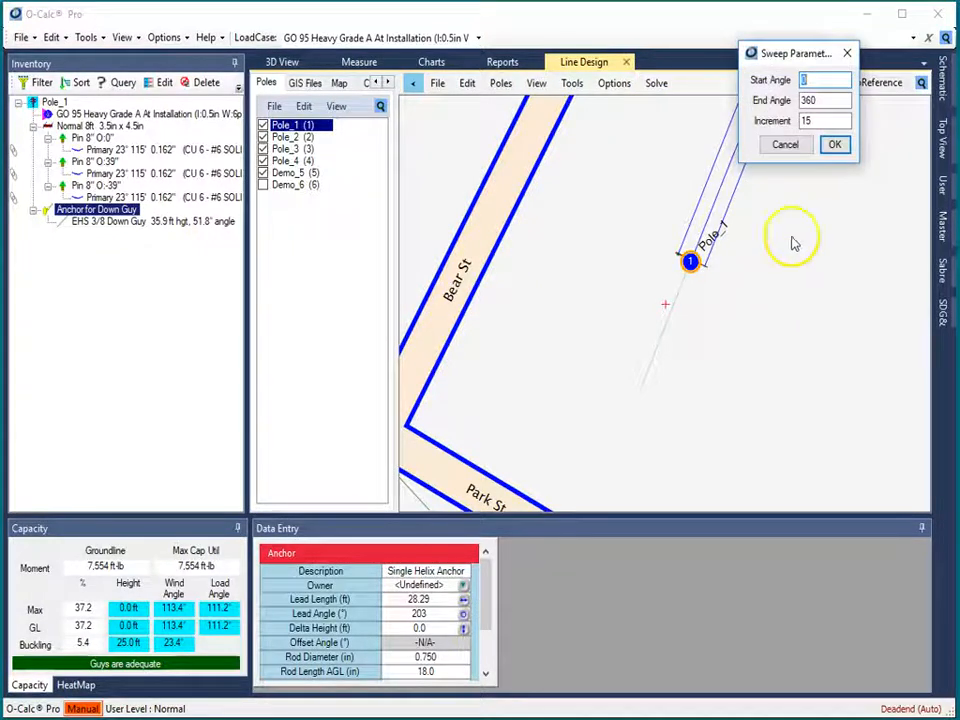
click(834, 144)
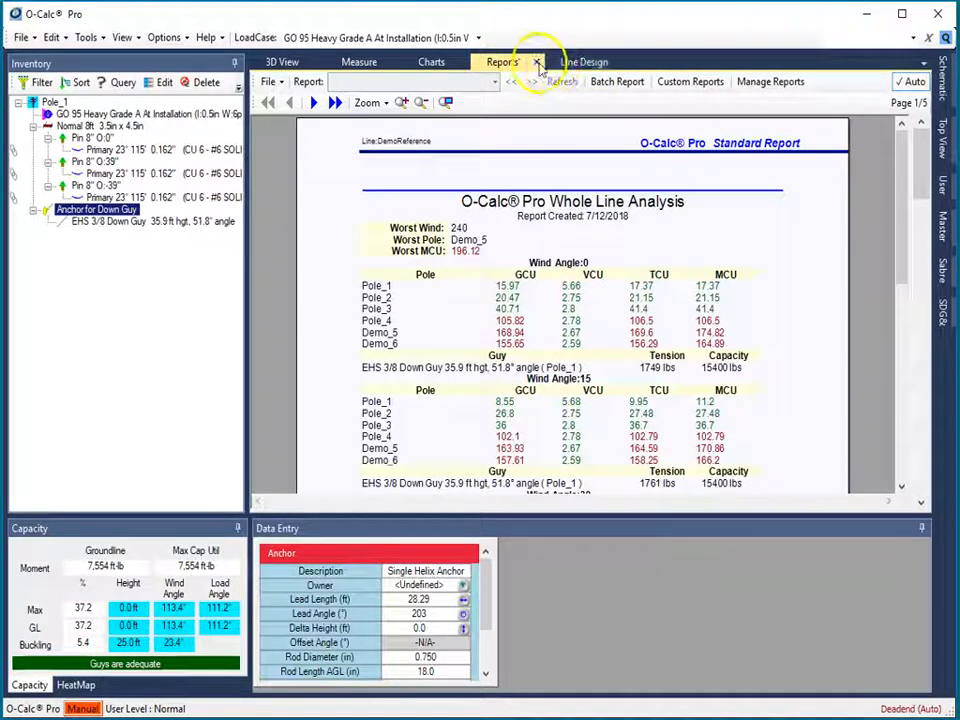
Check Pole_1's down guy on the line design map and in the 3D view, ending on the map.
click(577, 64)
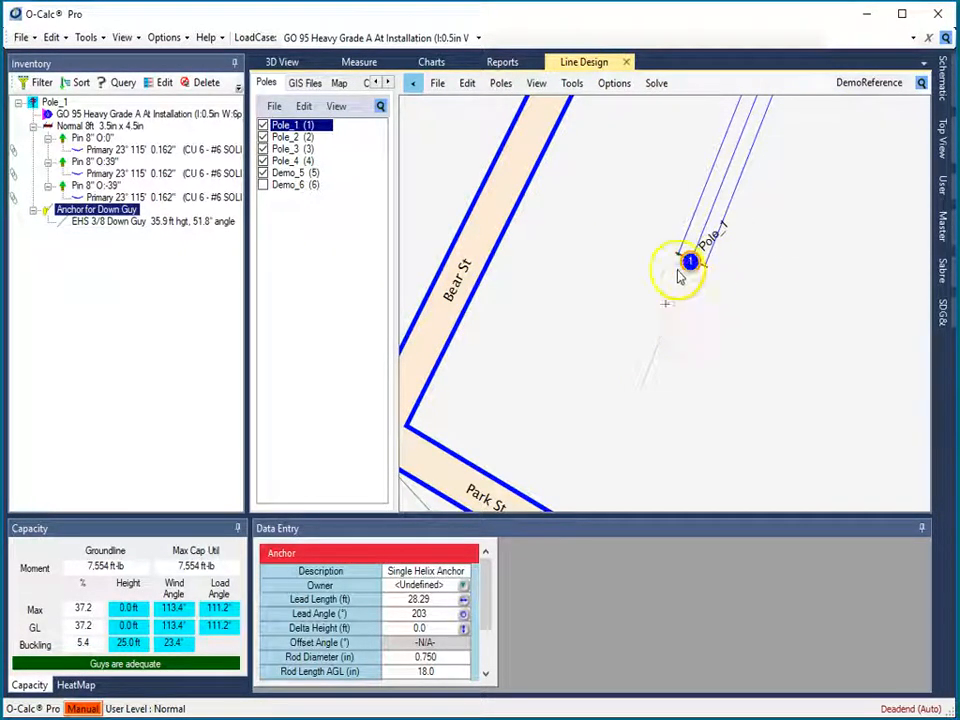
click(283, 62)
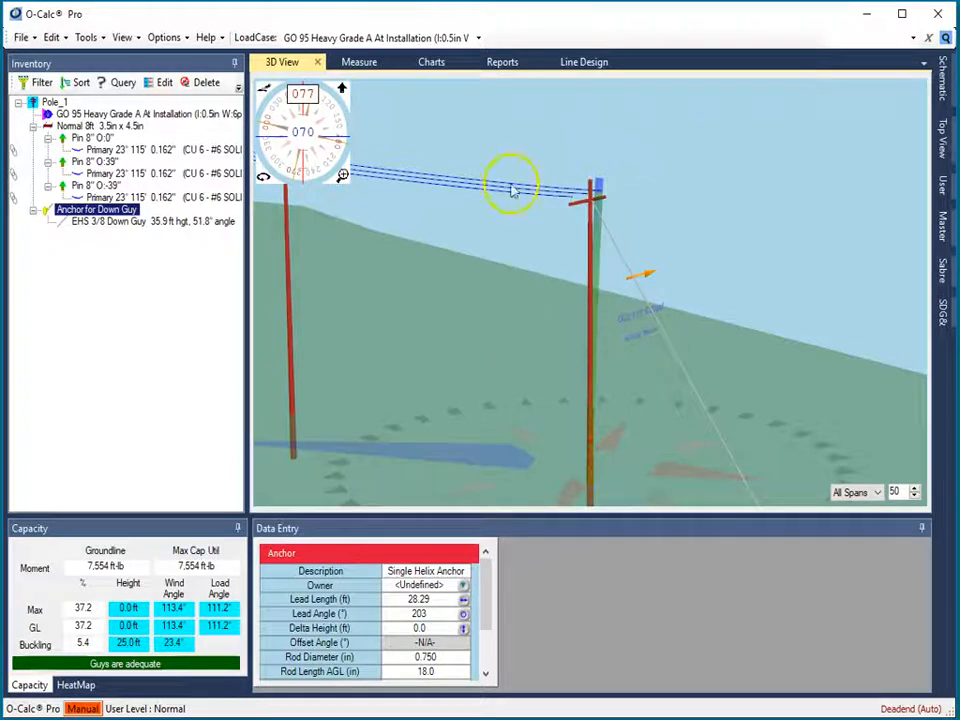
click(565, 66)
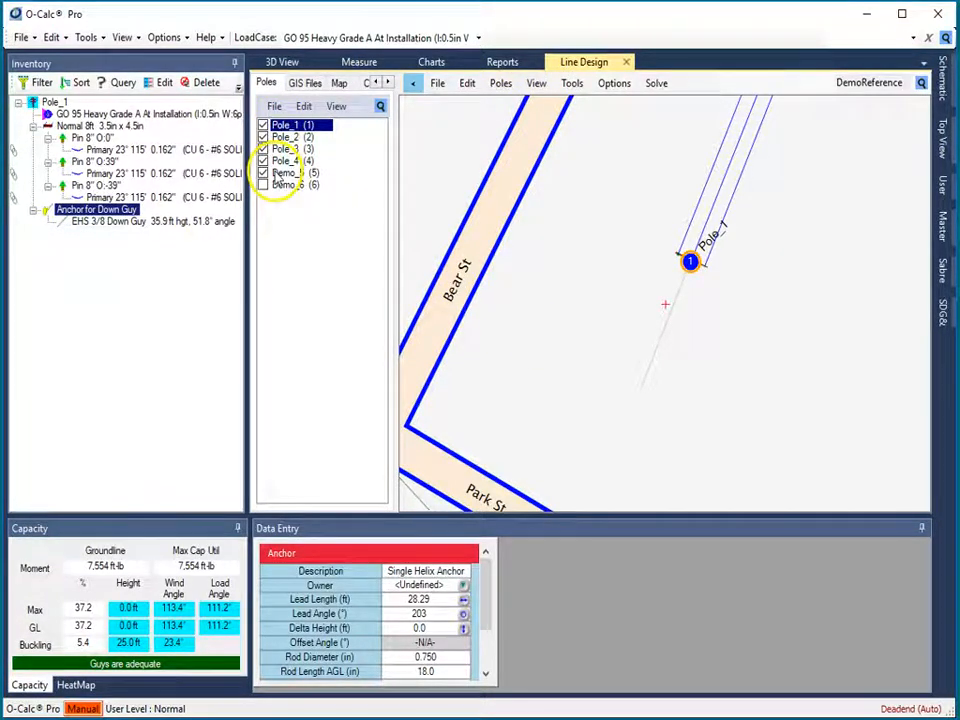
Copy the Single Bolt assembly under Generic Telco from the Master catalog and return to the full line design map.
scroll(680, 312, down, 5)
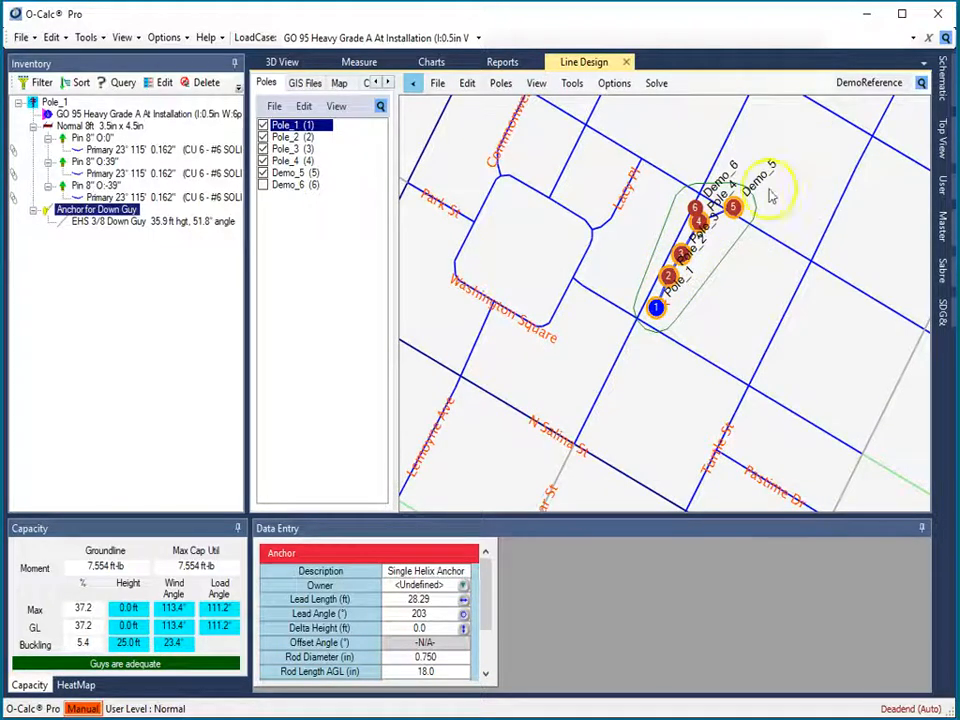
scroll(668, 315, up, 4)
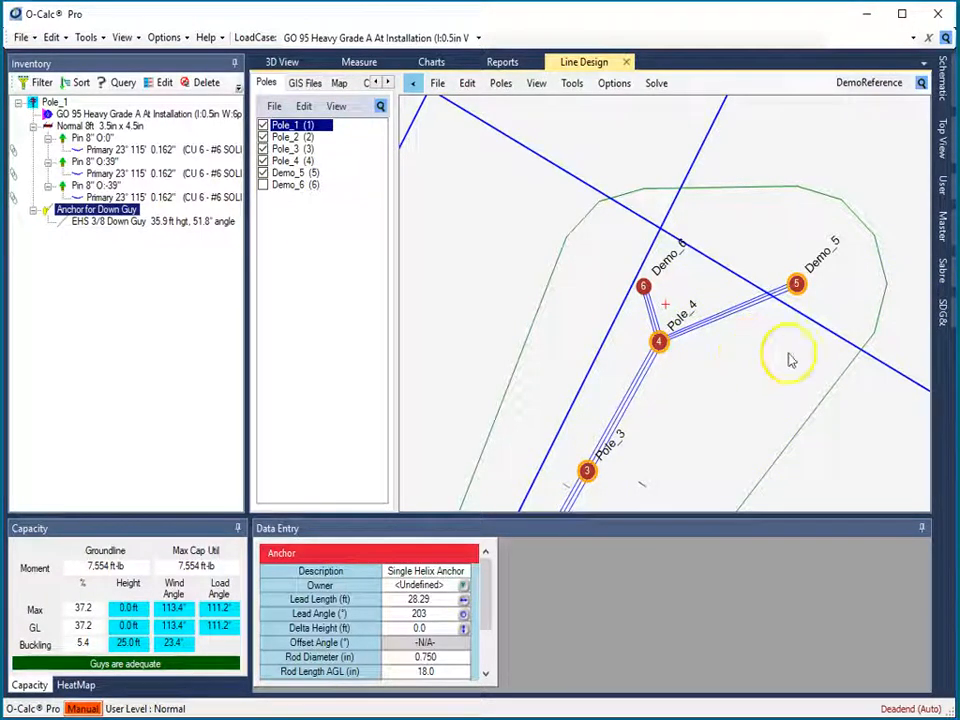
click(943, 232)
drag(930, 350, 934, 596)
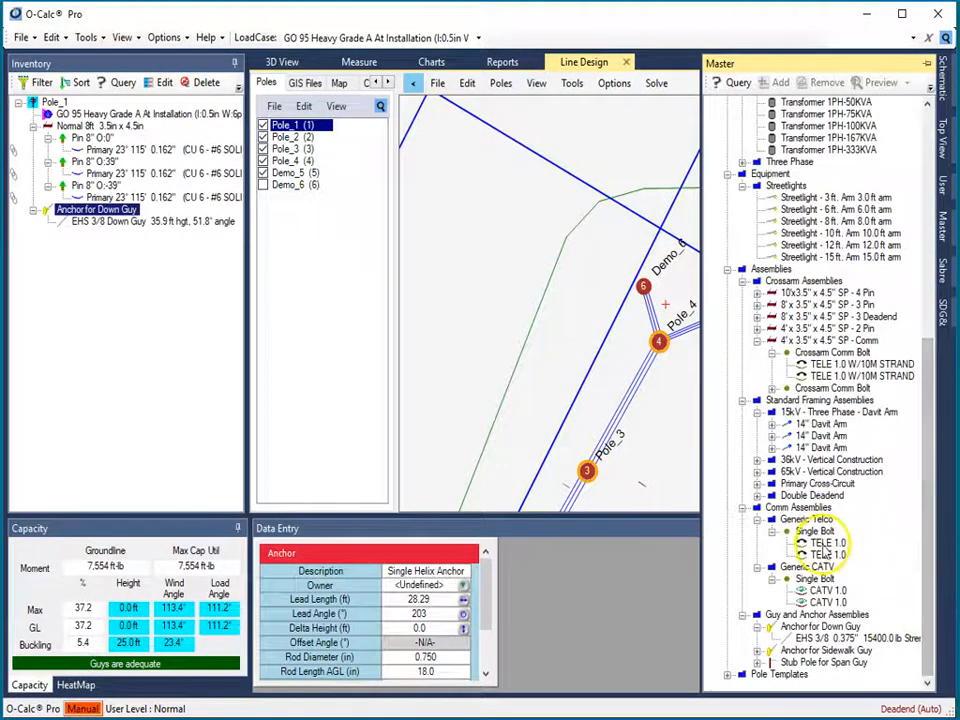
click(815, 531)
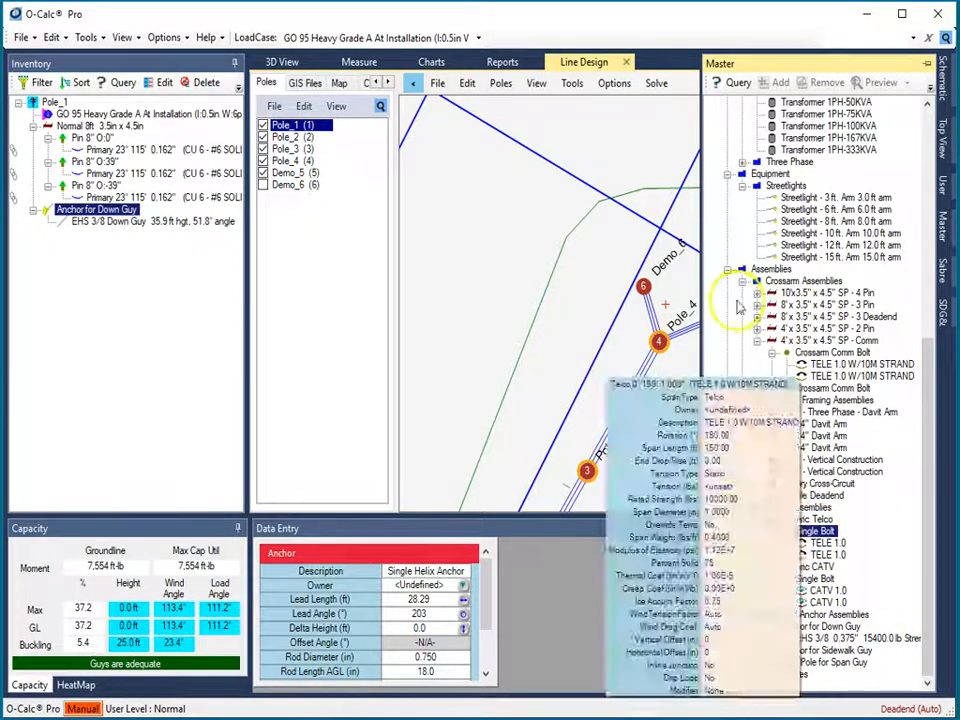
right_click(811, 534)
click(878, 541)
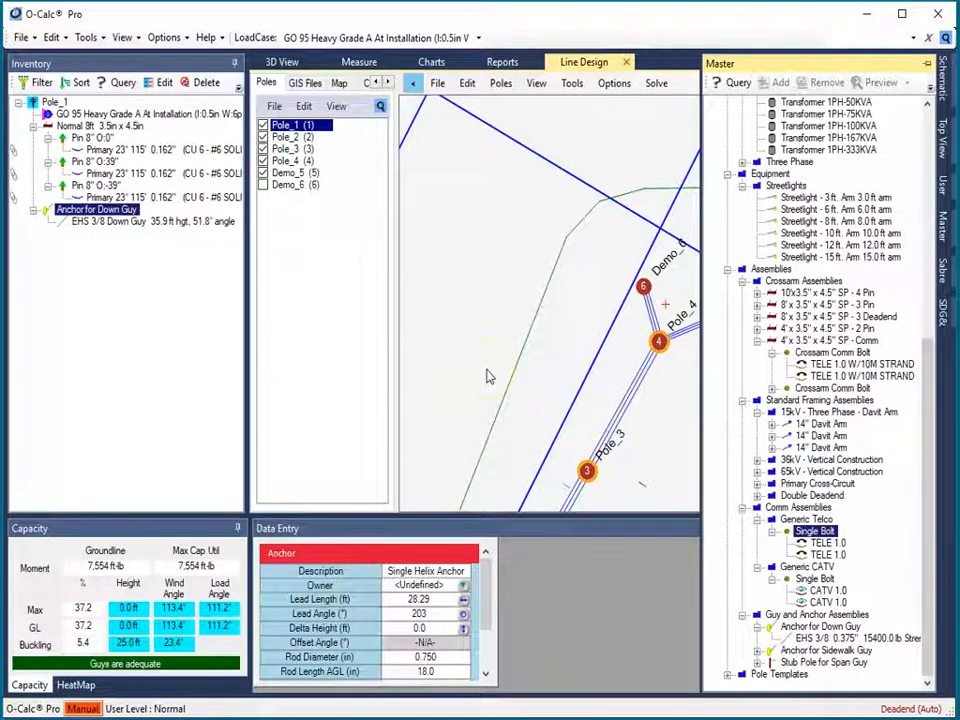
click(531, 257)
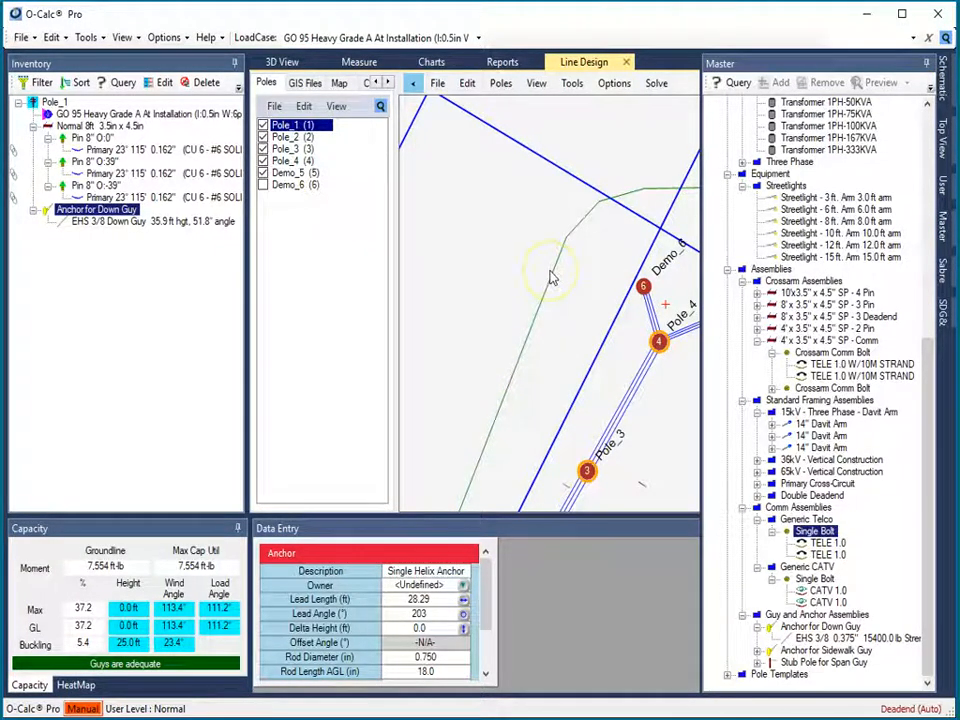
click(580, 148)
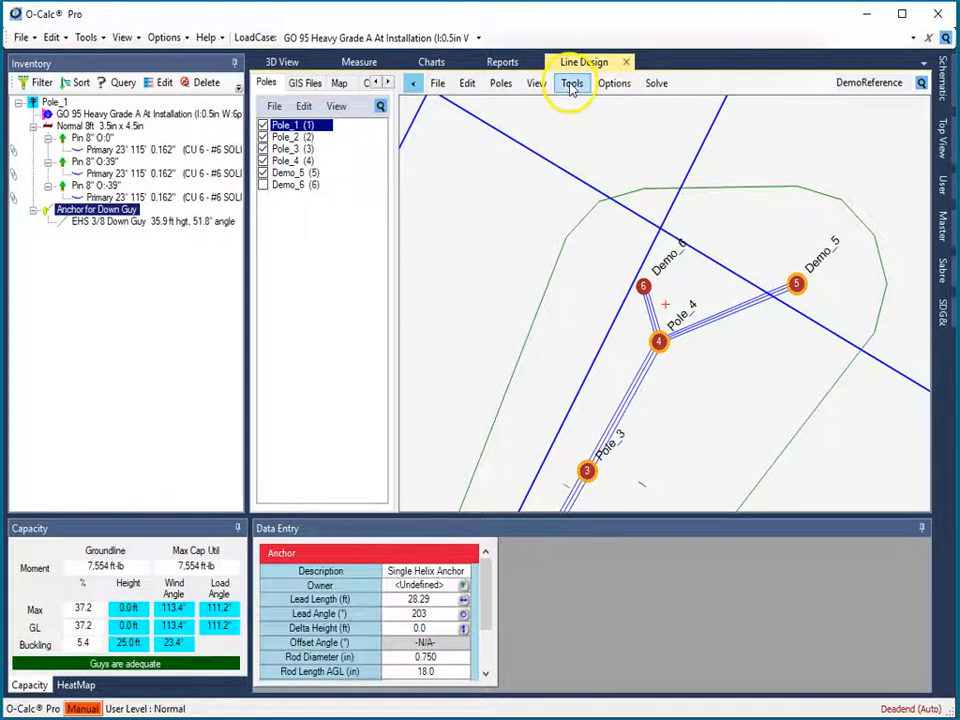
String the copied telco assembly through the checked poles at a height of 23 ft and display Pole_4 in the 3D view.
click(572, 84)
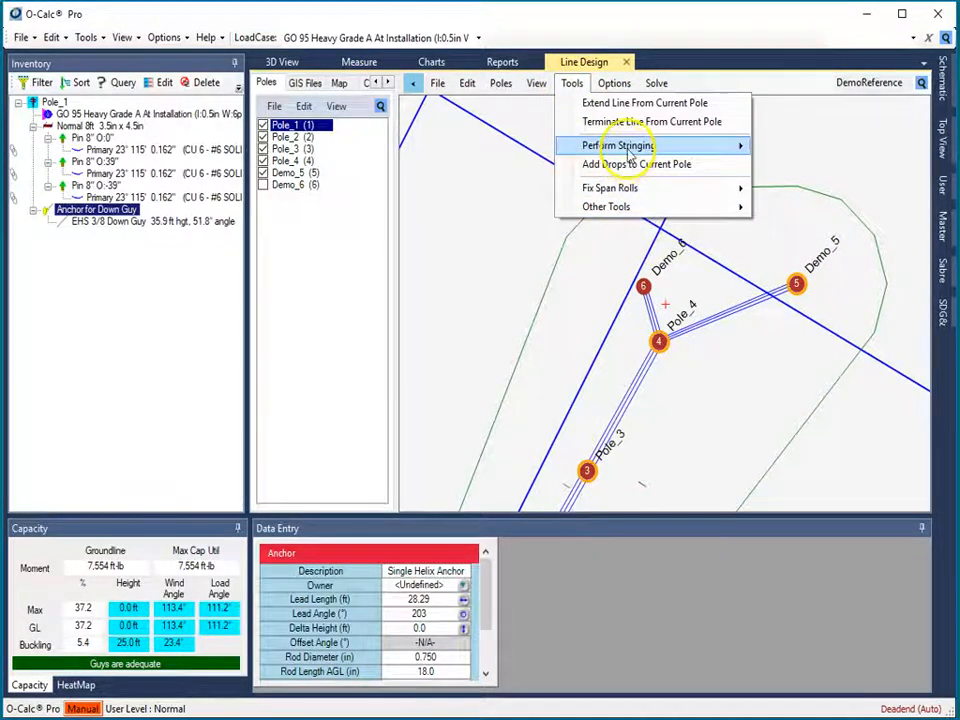
mouse_move(629, 153)
click(788, 165)
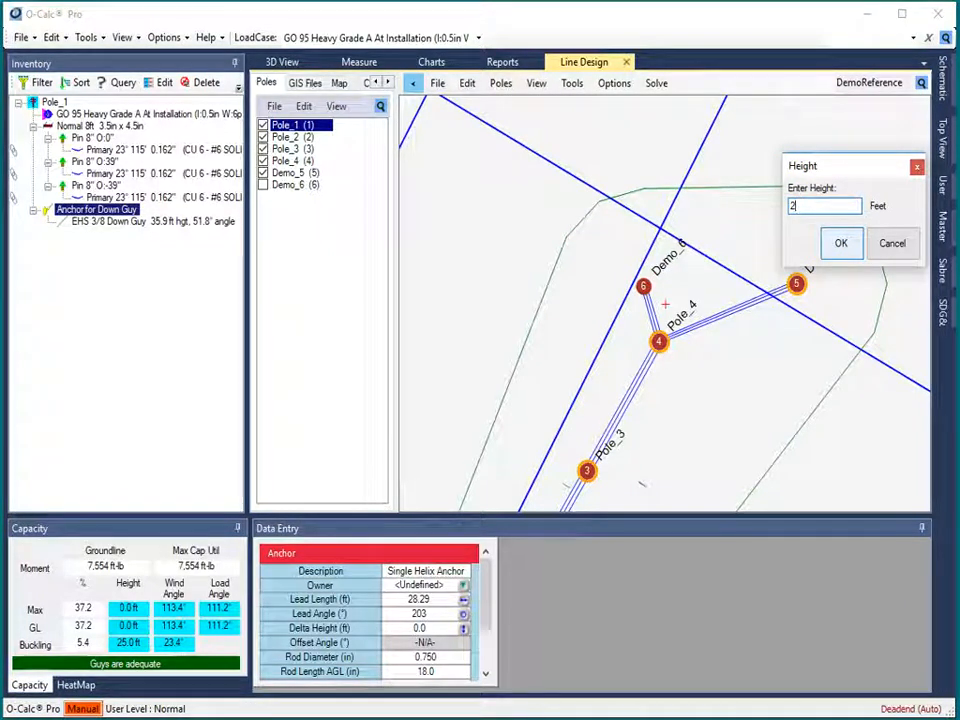
click(676, 304)
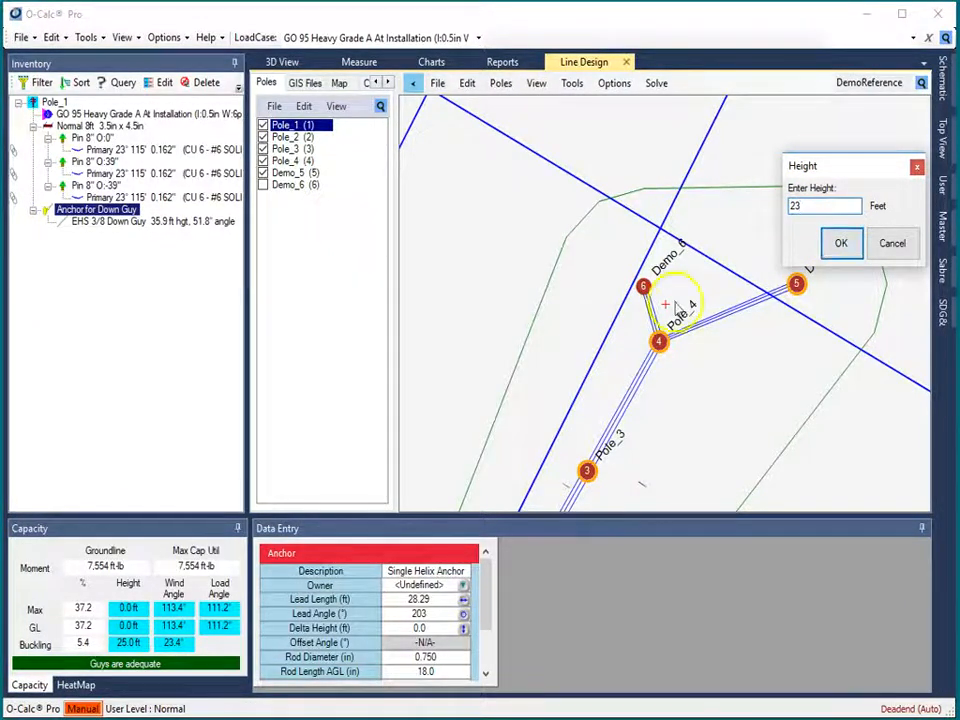
click(841, 243)
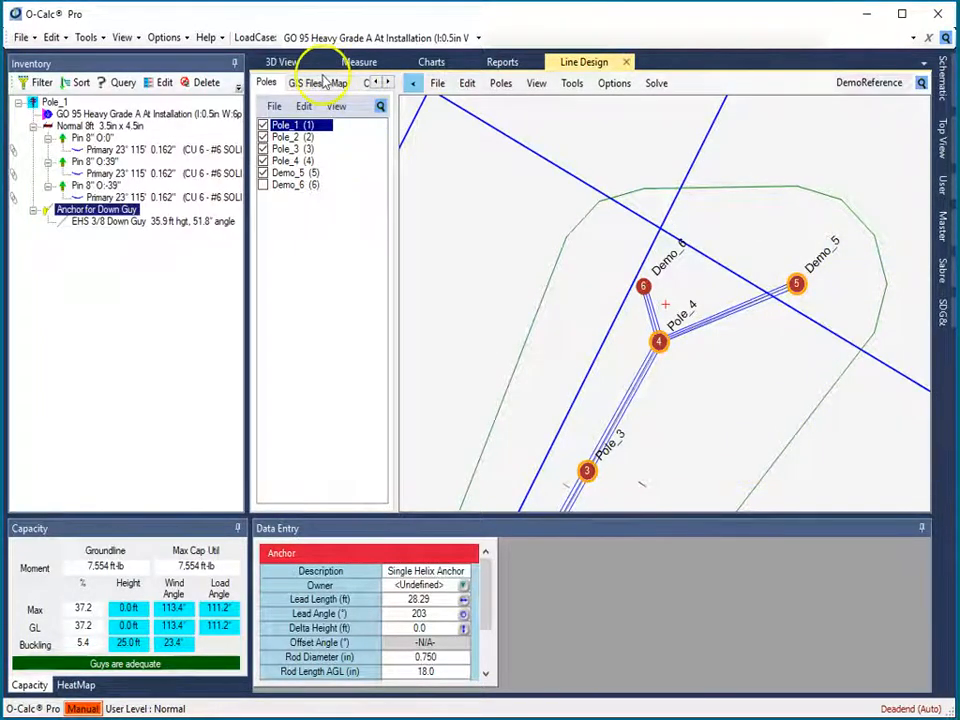
click(660, 343)
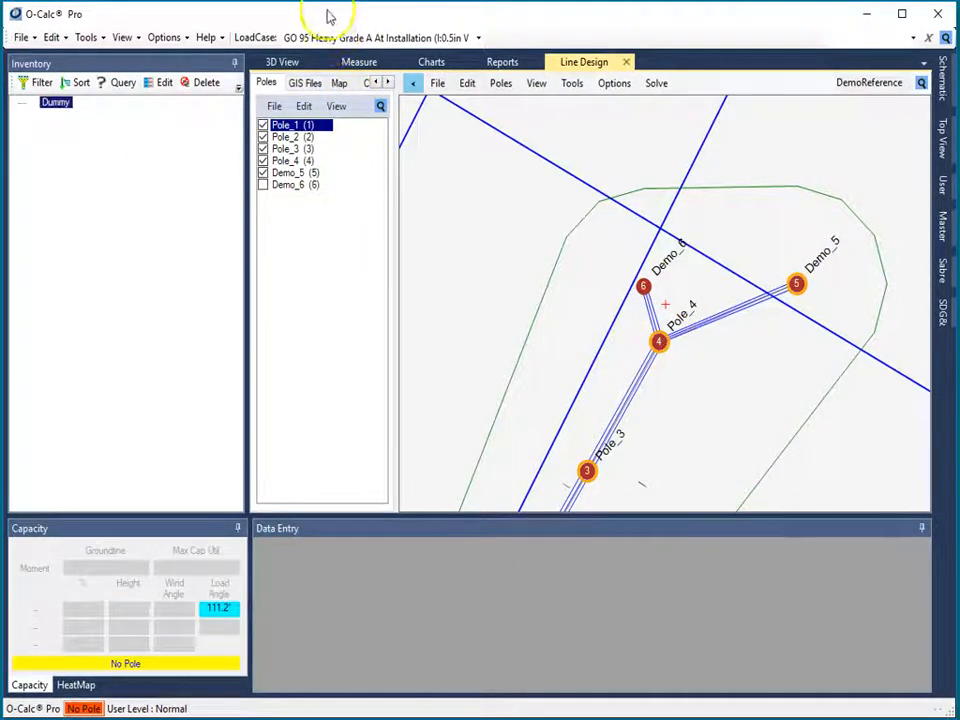
click(281, 62)
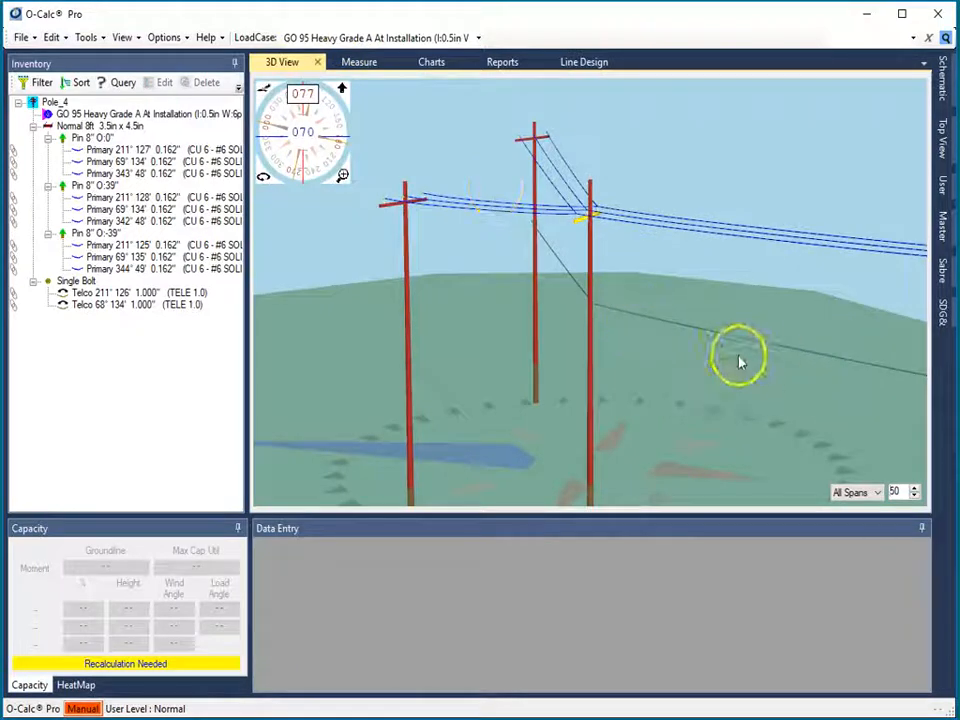
Move Pole_4 on the line design map to latitude 43.070612° N and longitude 76.160443° W, keeping elevation 0 ft.
drag(808, 418, 752, 313)
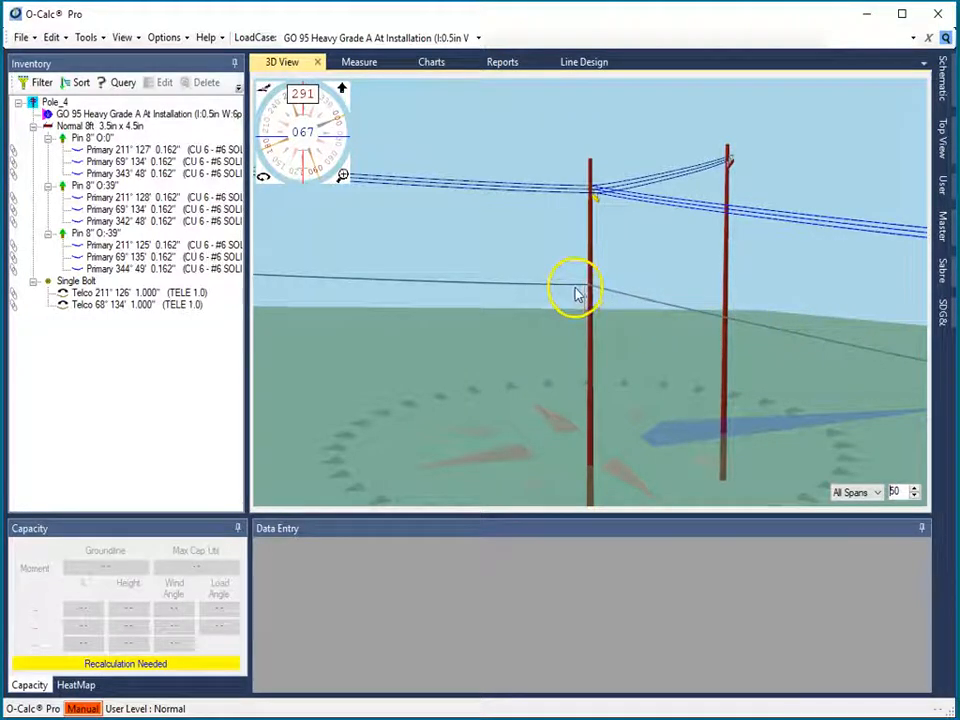
drag(324, 356, 381, 350)
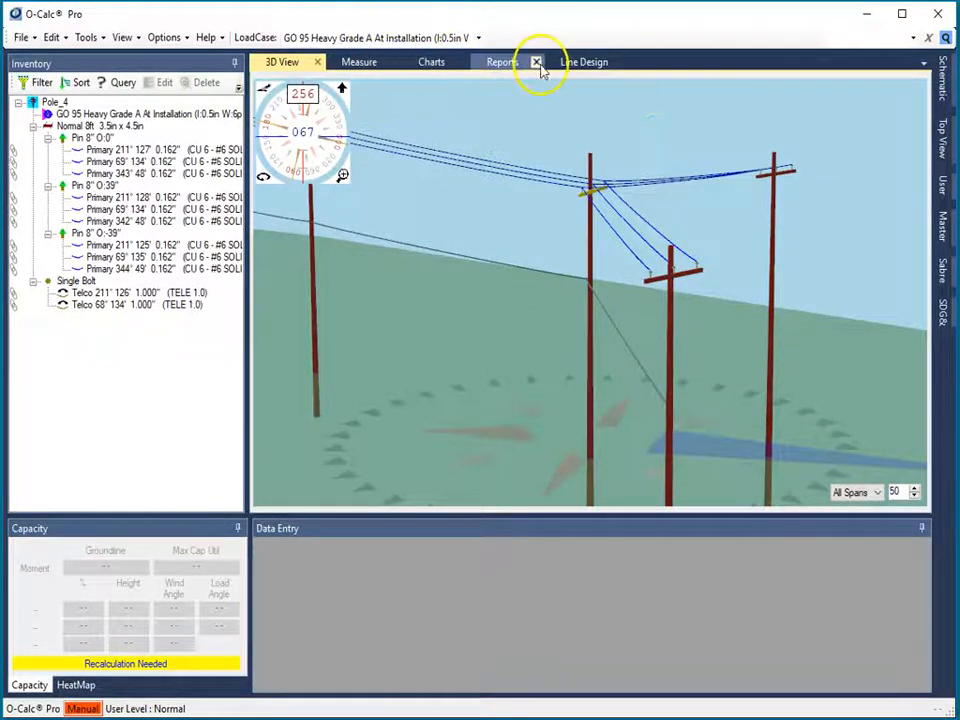
click(566, 64)
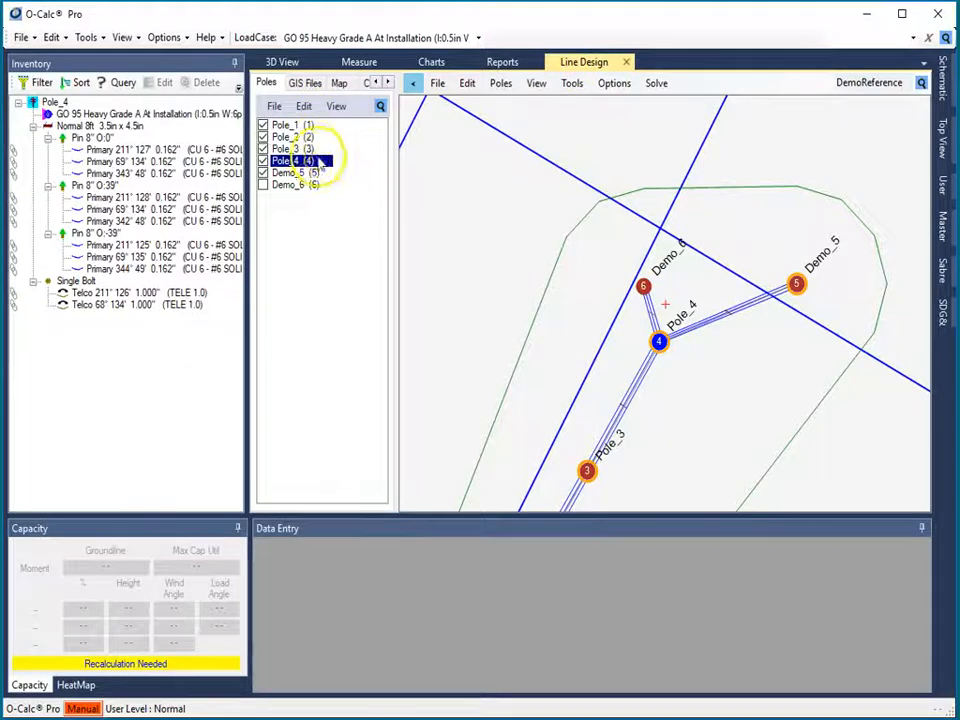
click(304, 107)
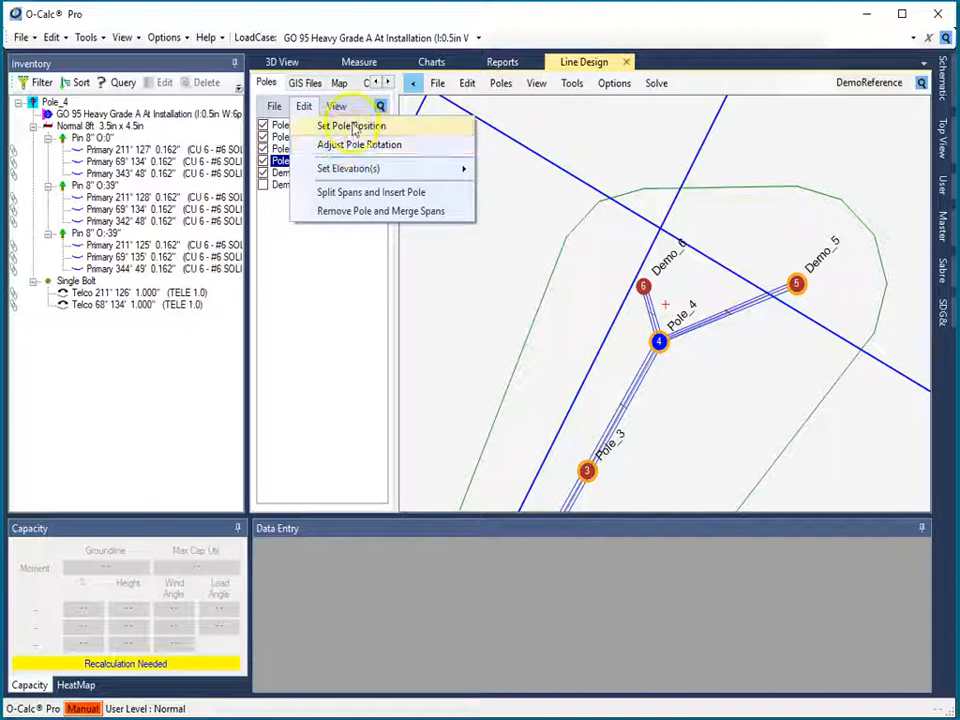
click(352, 126)
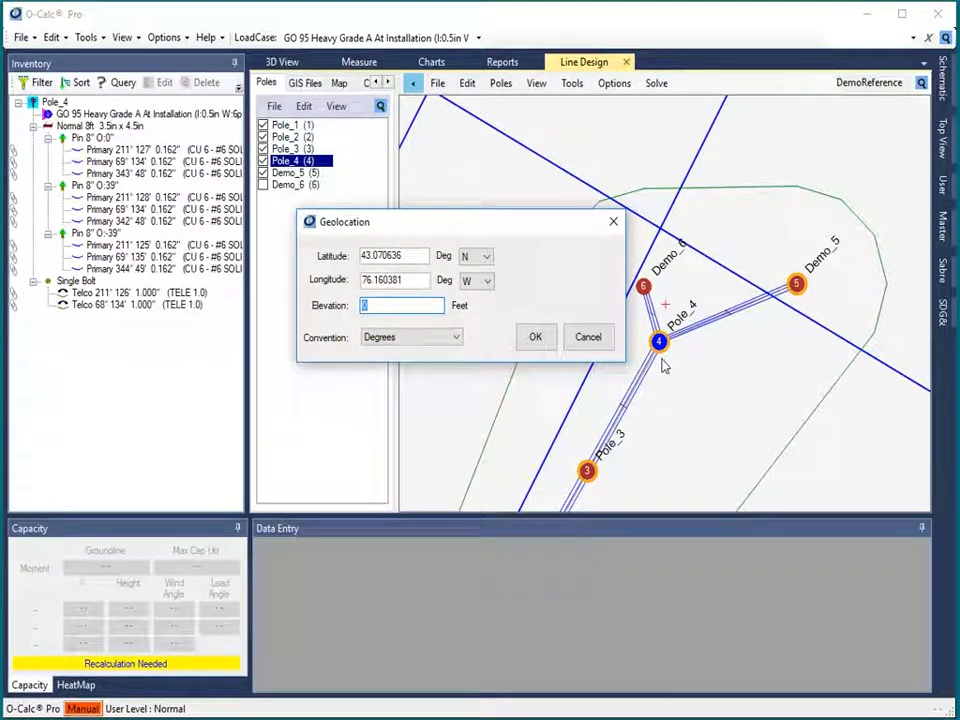
click(641, 355)
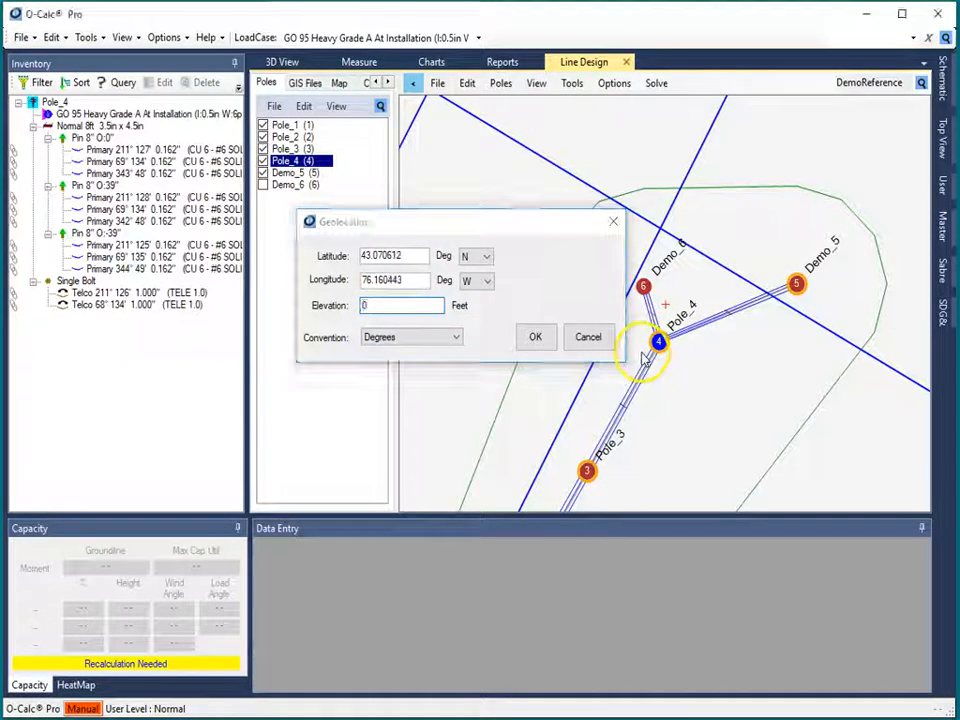
click(535, 340)
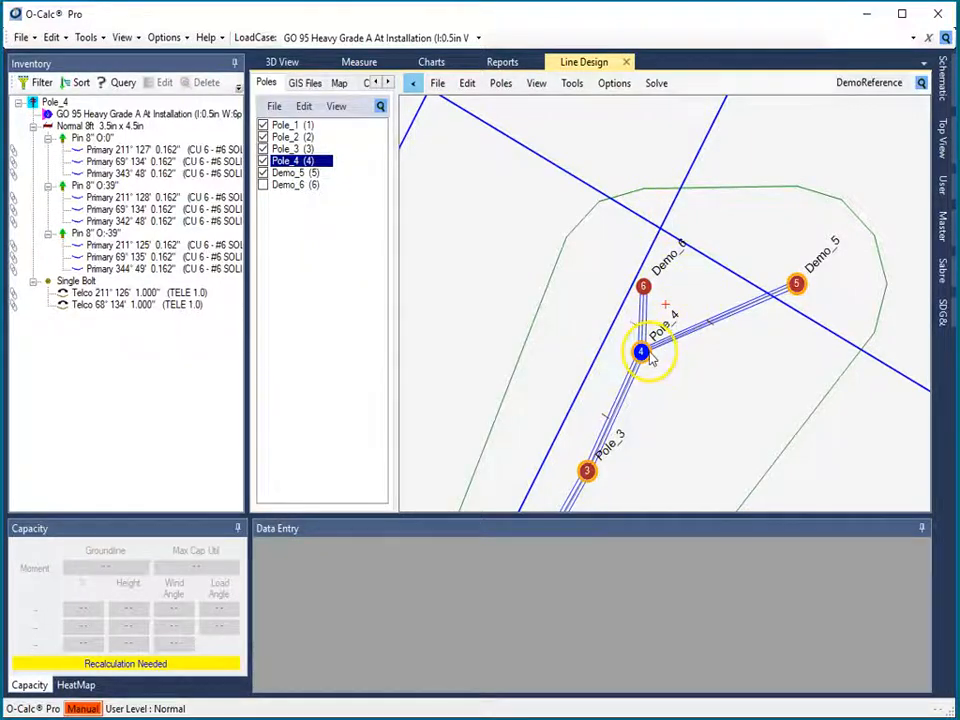
Open the 3D view, switch to Google Earth Pro and examine the exported poles and spans around the street corner.
click(284, 62)
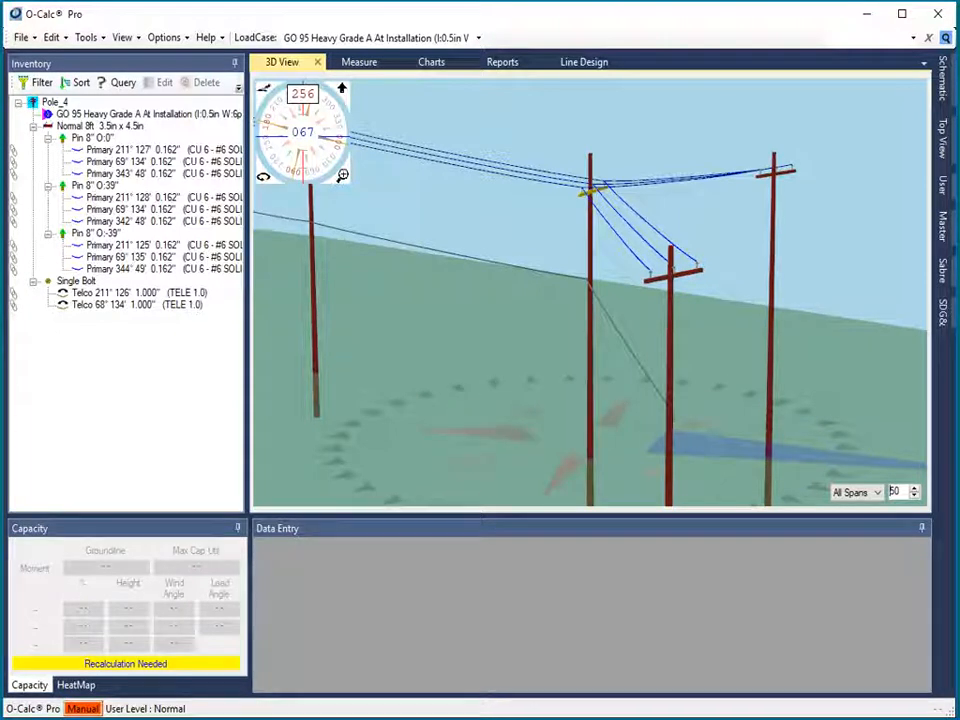
mouse_move(507, 719)
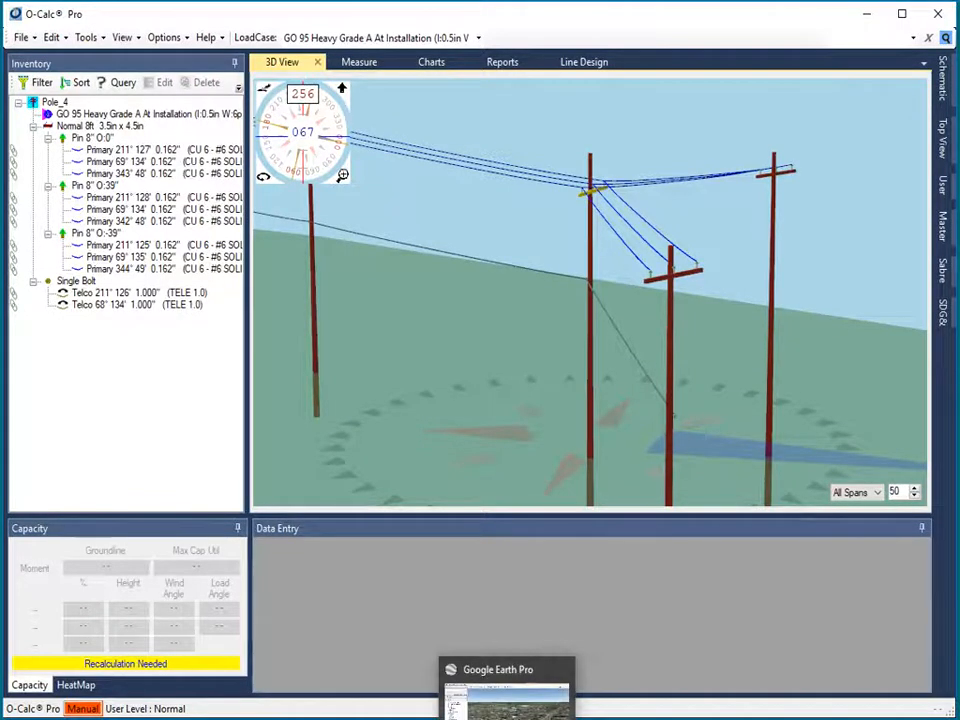
click(507, 716)
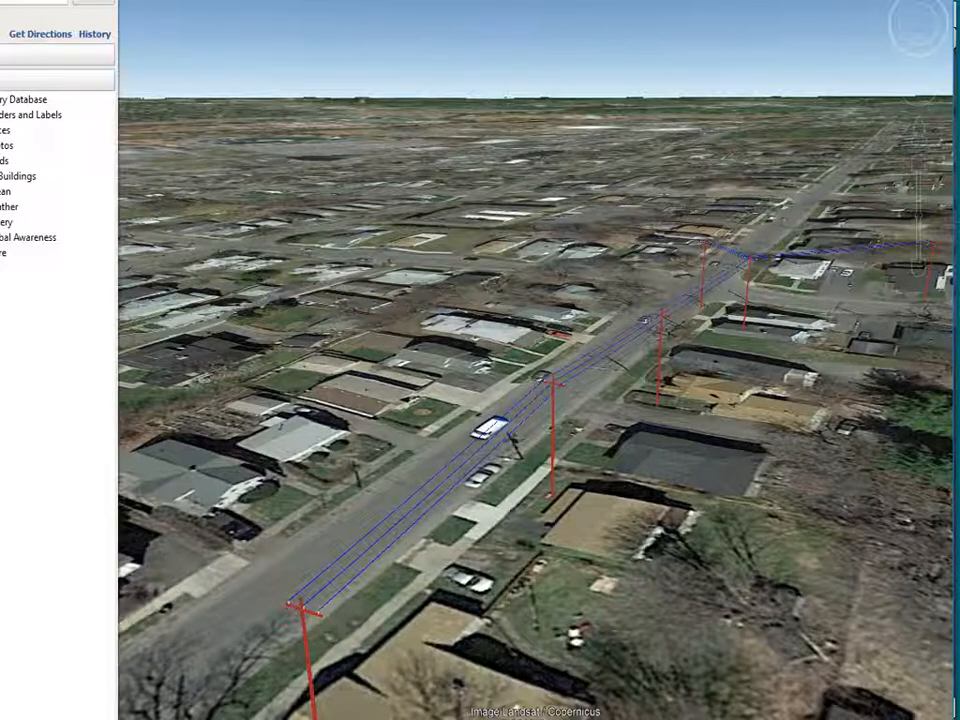
scroll(735, 306, up, 3)
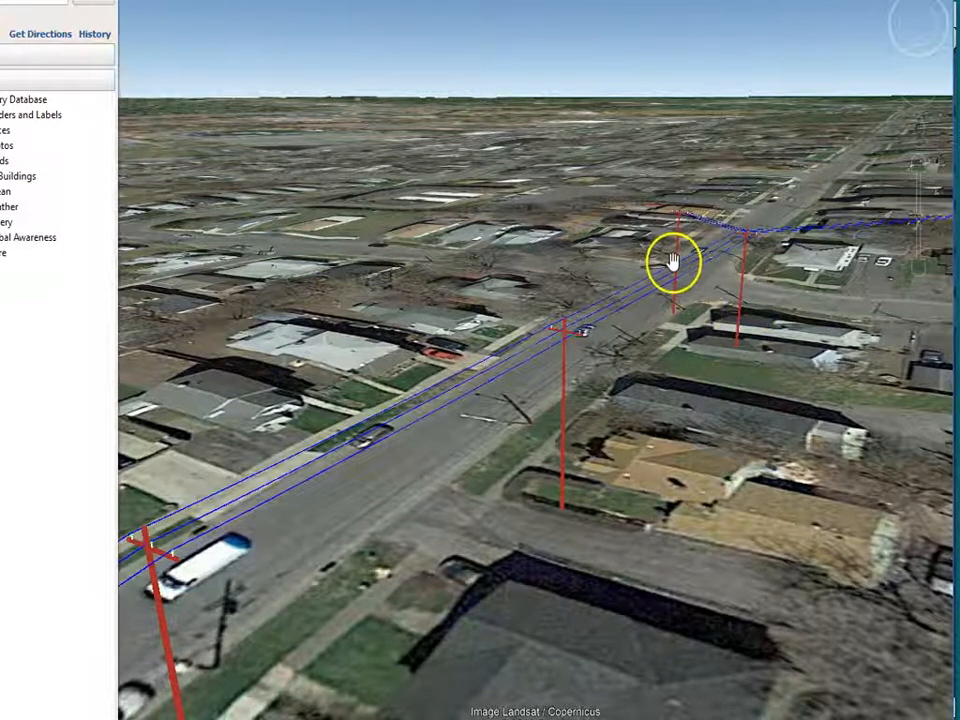
drag(556, 512, 495, 478)
drag(719, 265, 666, 313)
scroll(676, 325, up, 6)
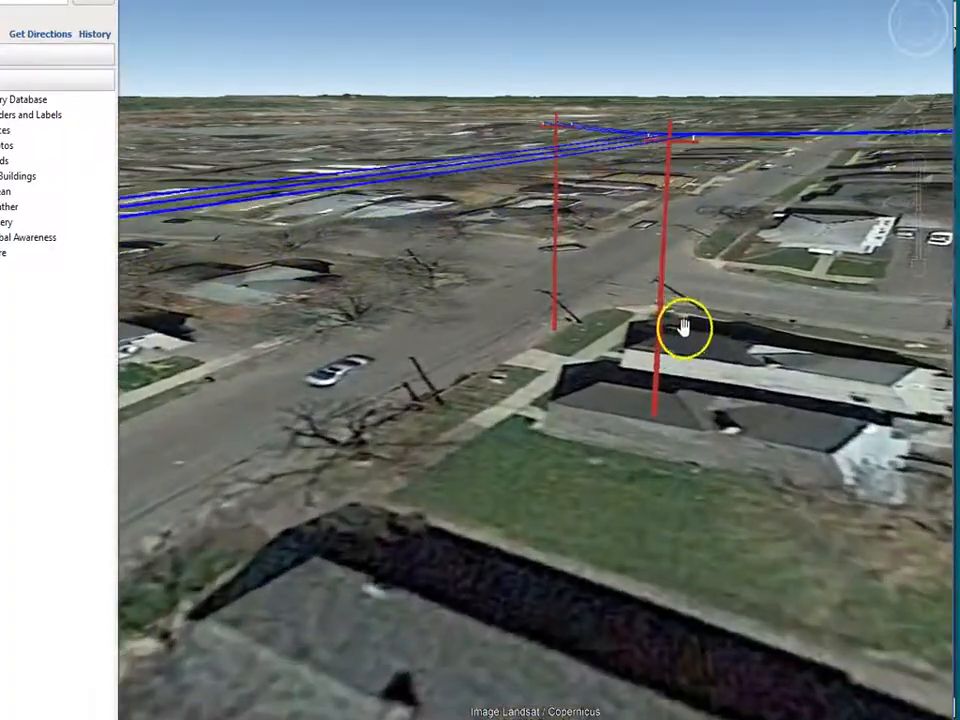
scroll(684, 329, down, 2)
scroll(682, 330, down, 3)
mouse_move(853, 86)
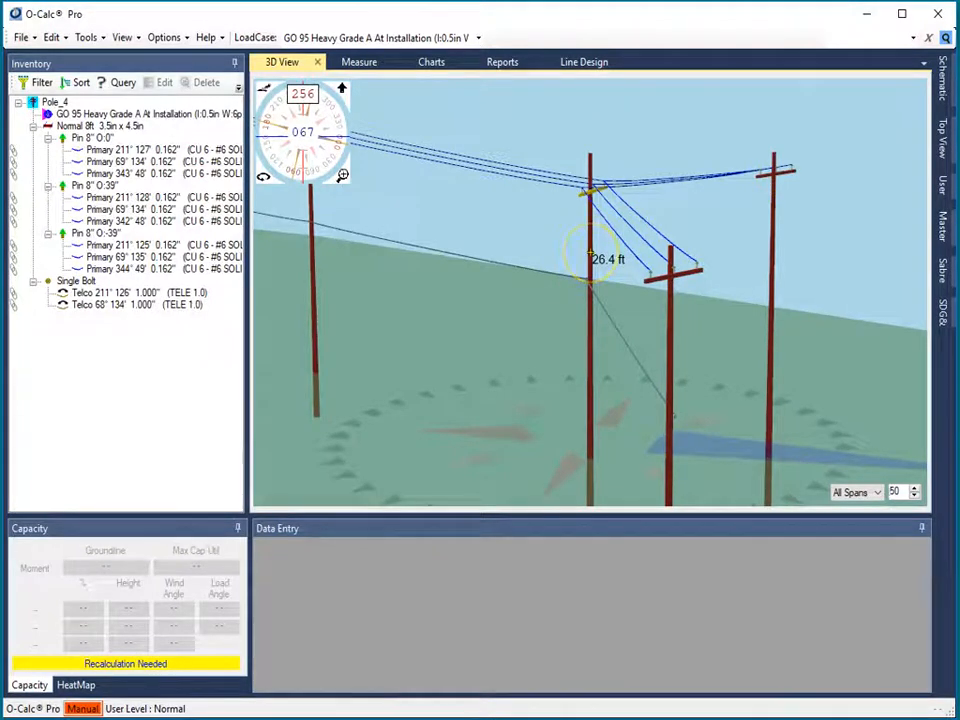
Back in O-Calc Pro, substitute Pole_4 with a 55 ft class 4 Southern Pine pole set 7.5 ft deep, keeping attachment distances from the tip.
right_click(590, 258)
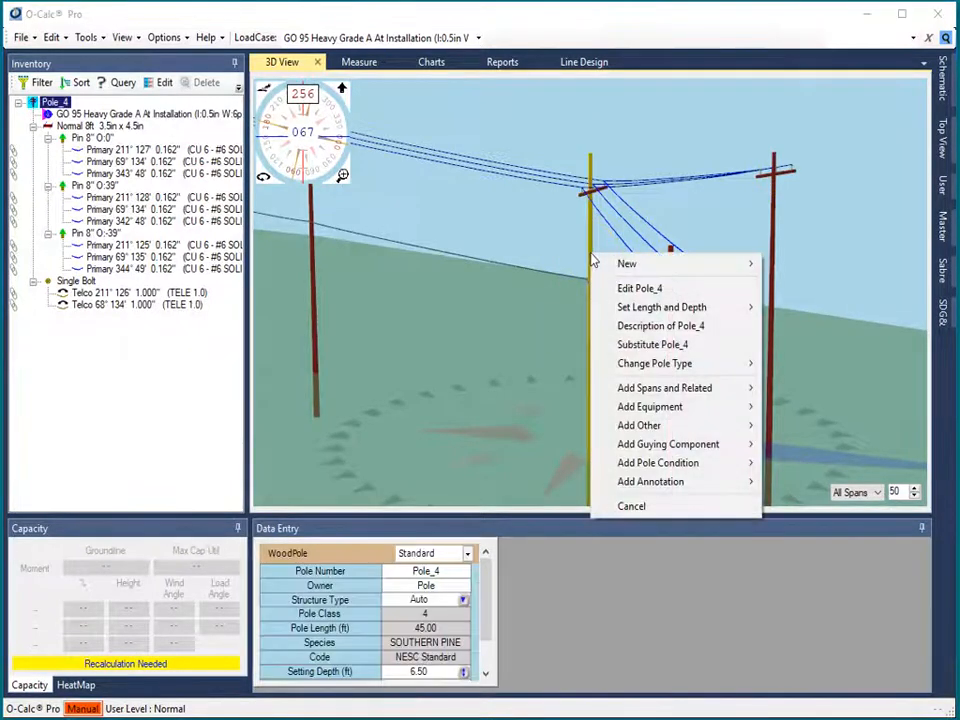
click(680, 345)
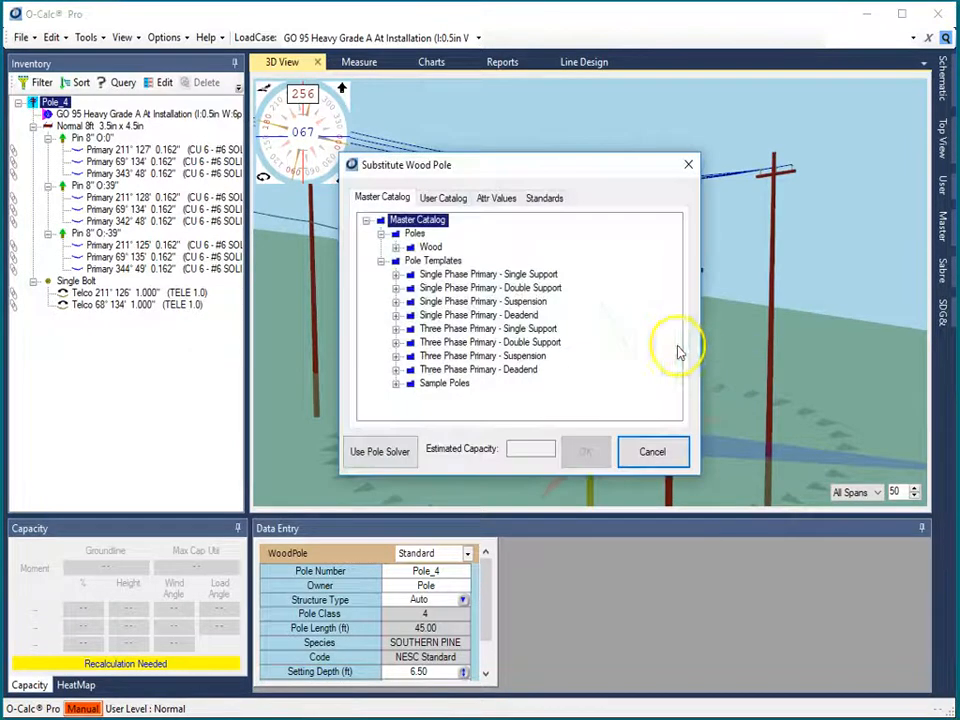
click(543, 199)
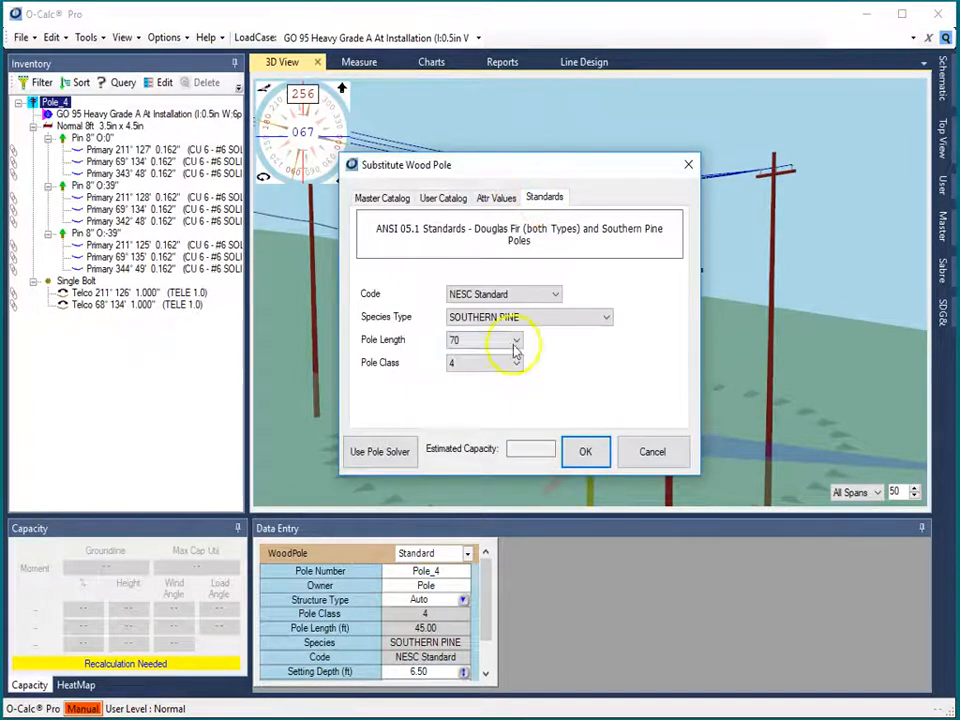
click(515, 341)
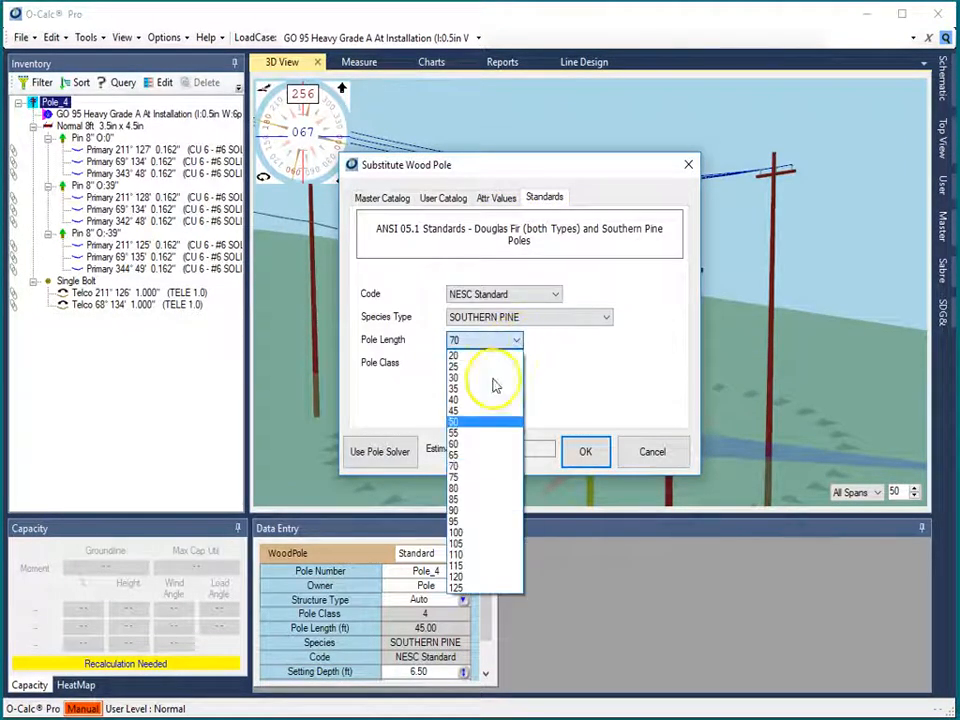
click(460, 433)
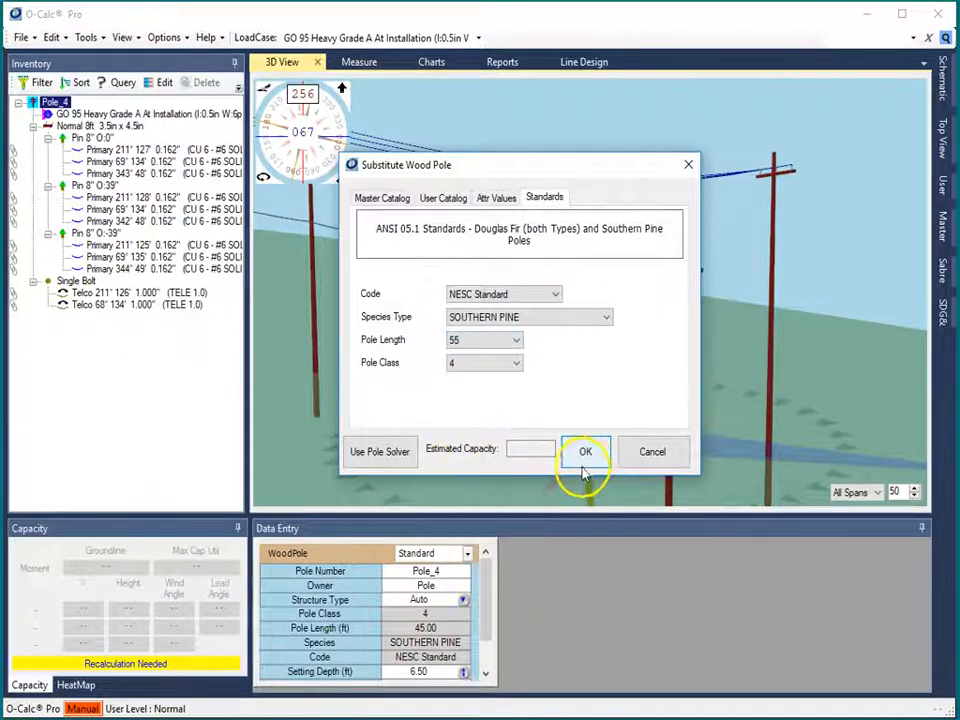
click(585, 450)
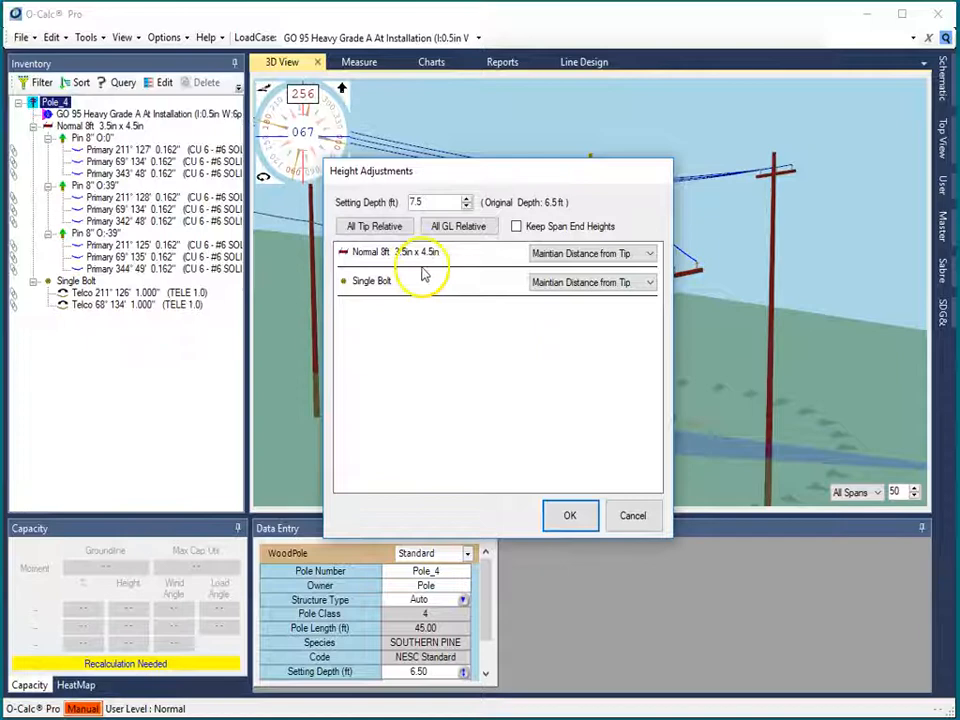
click(576, 514)
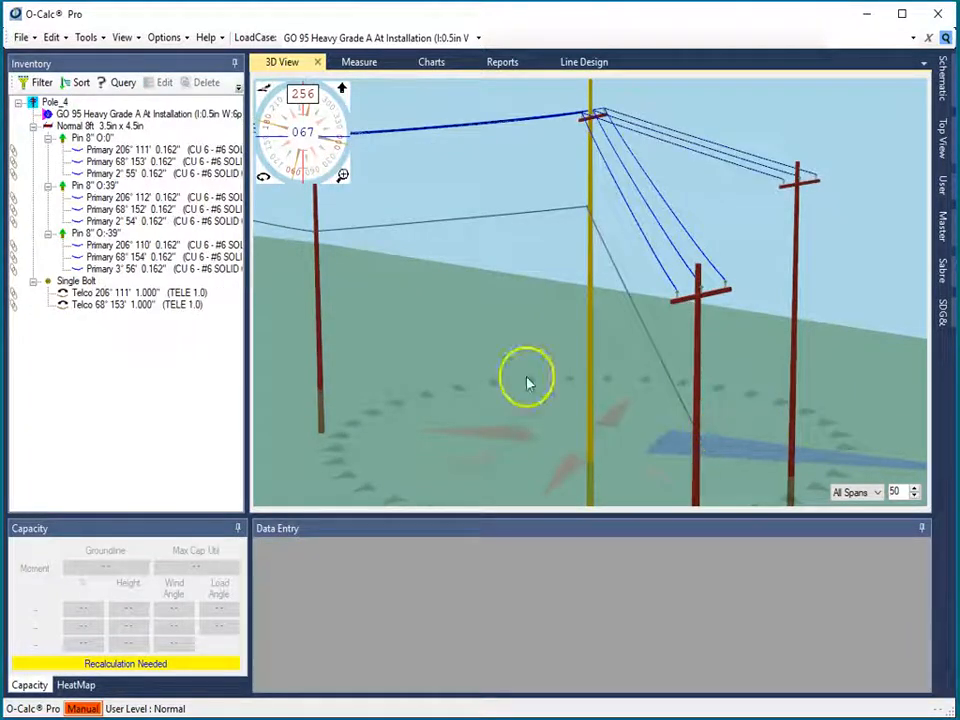
Substitute Pole_3 with a standards-based pole set 7.5 ft deep, keeping attachment distances from the tip, and check the line in 3D.
click(319, 330)
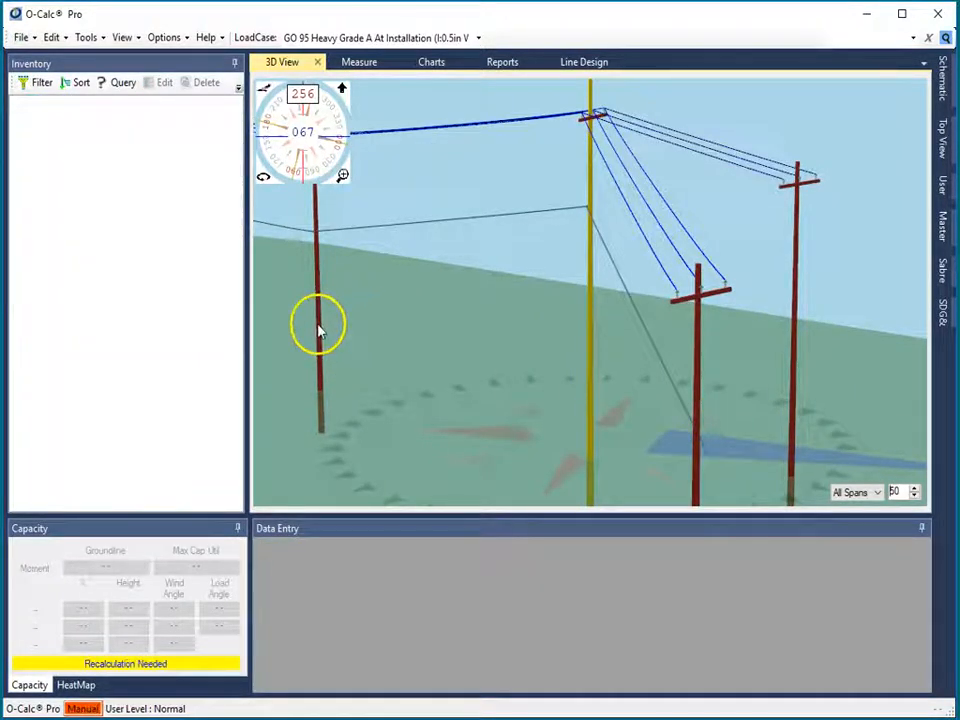
right_click(590, 351)
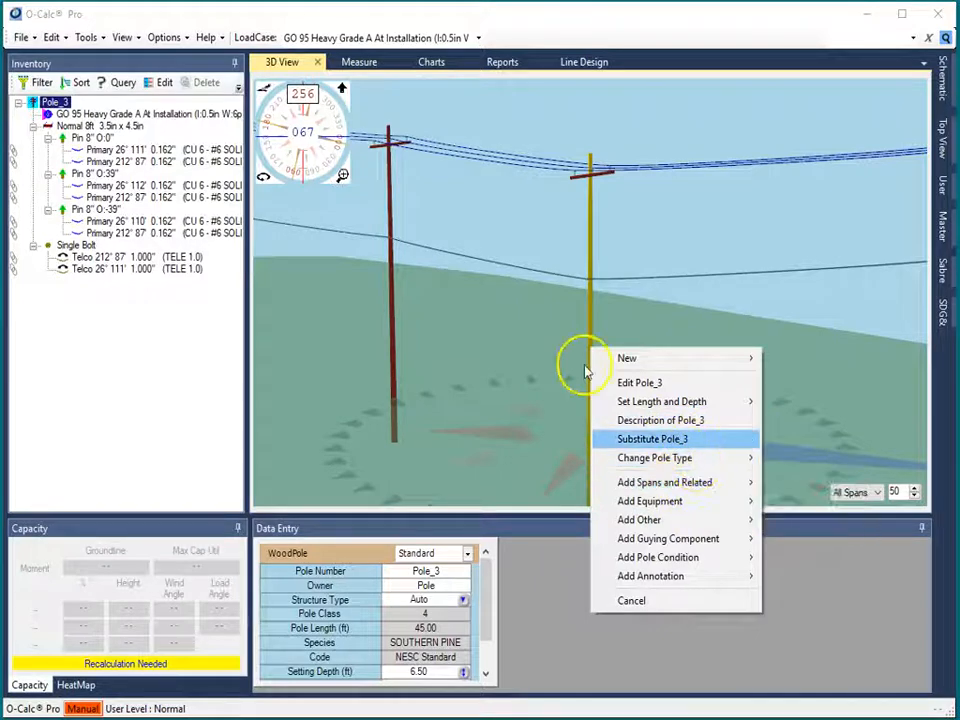
click(562, 297)
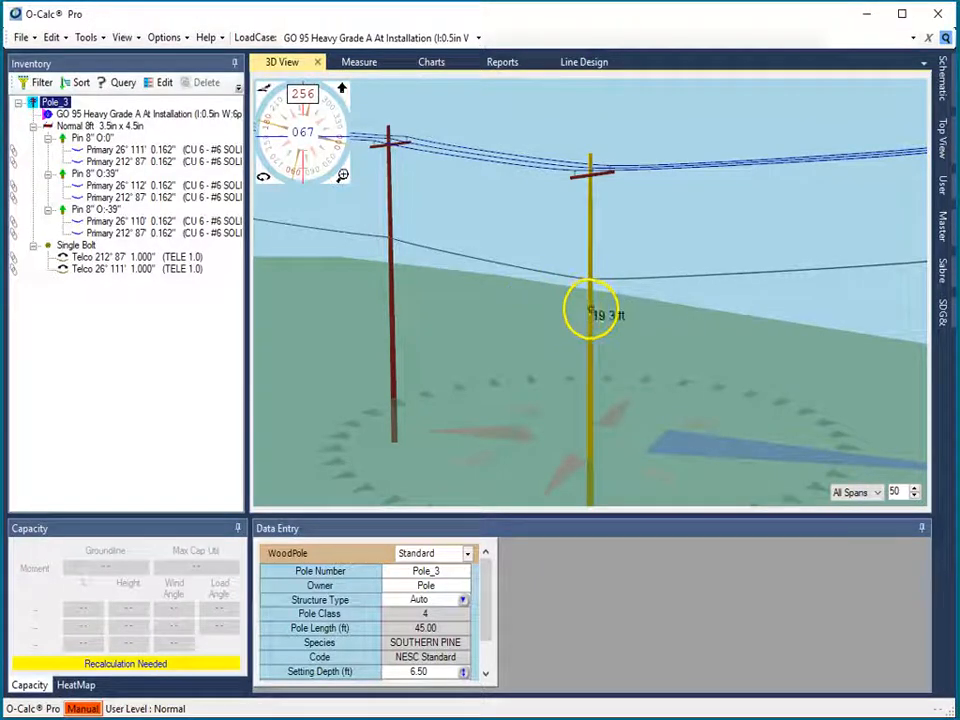
right_click(590, 312)
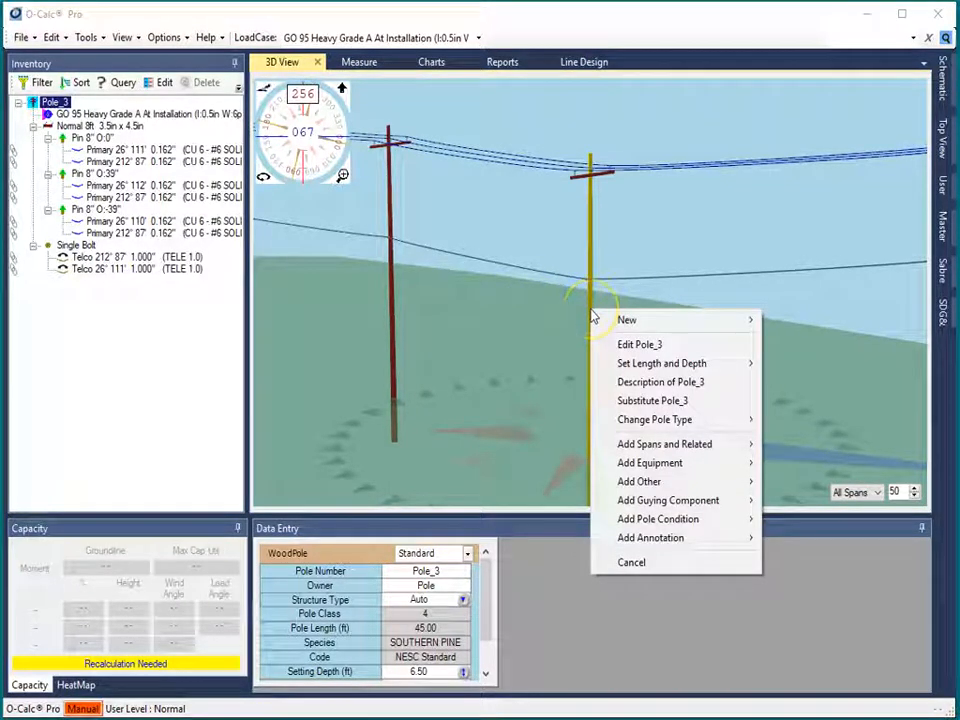
click(652, 400)
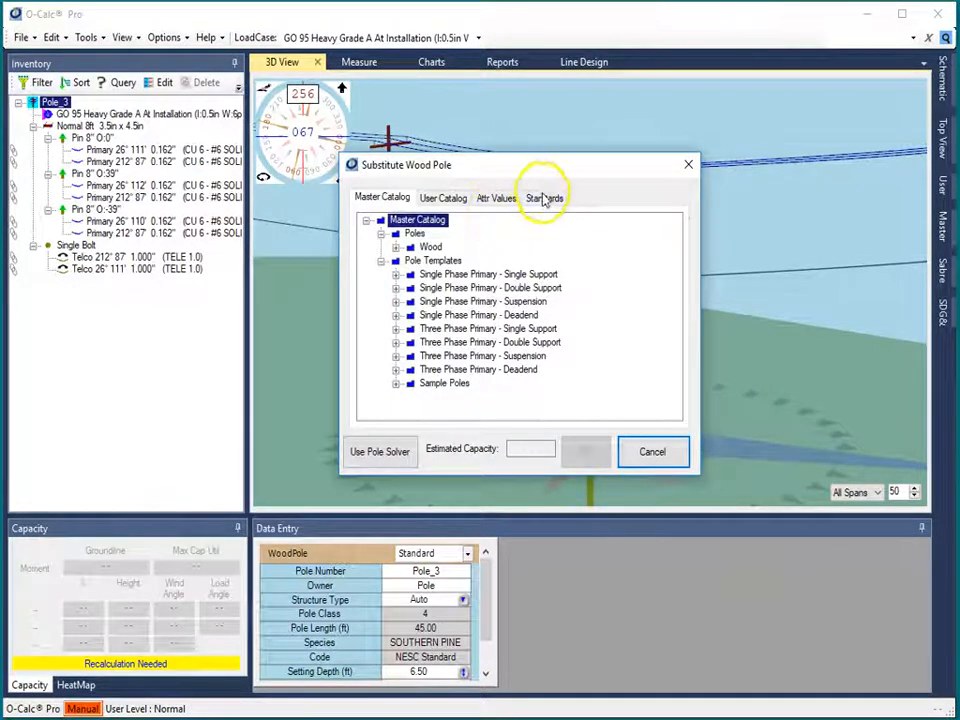
click(549, 198)
click(585, 451)
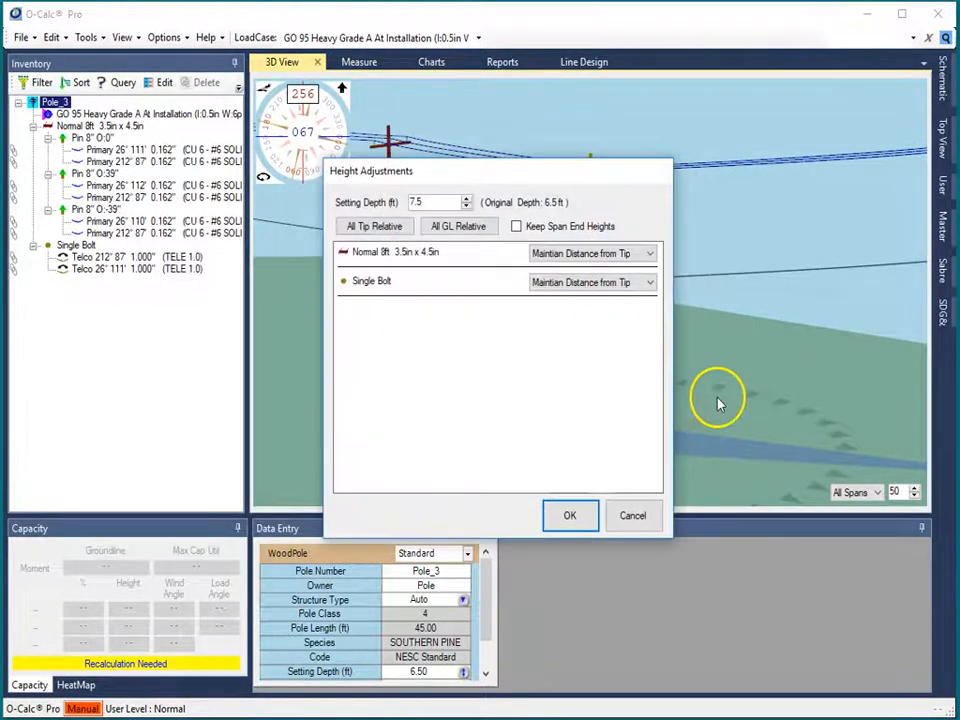
click(572, 516)
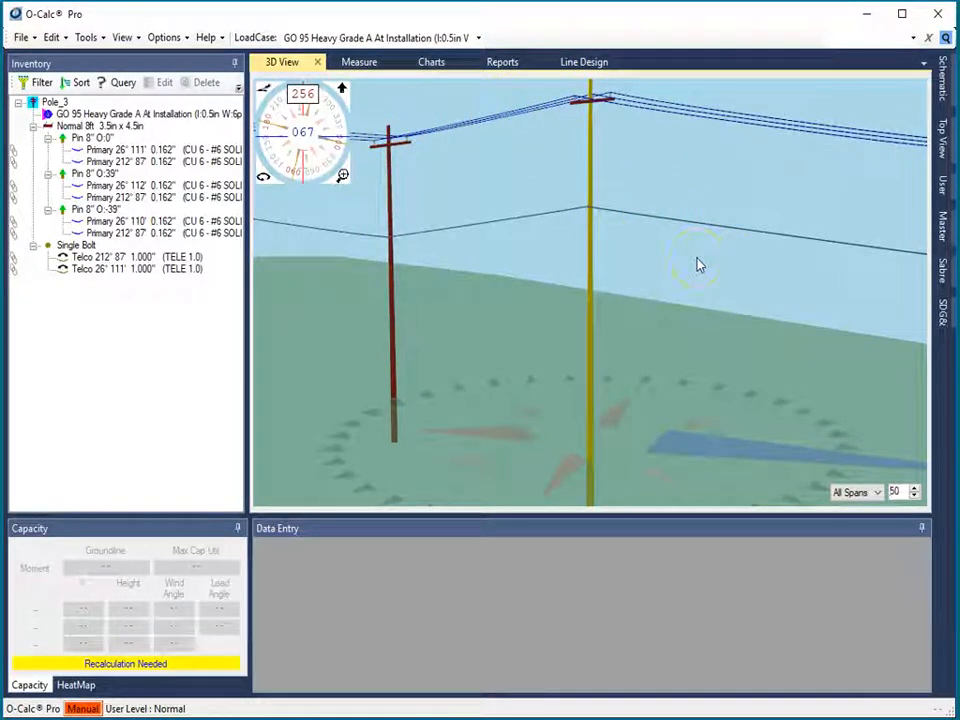
click(664, 554)
scroll(718, 253, down, 5)
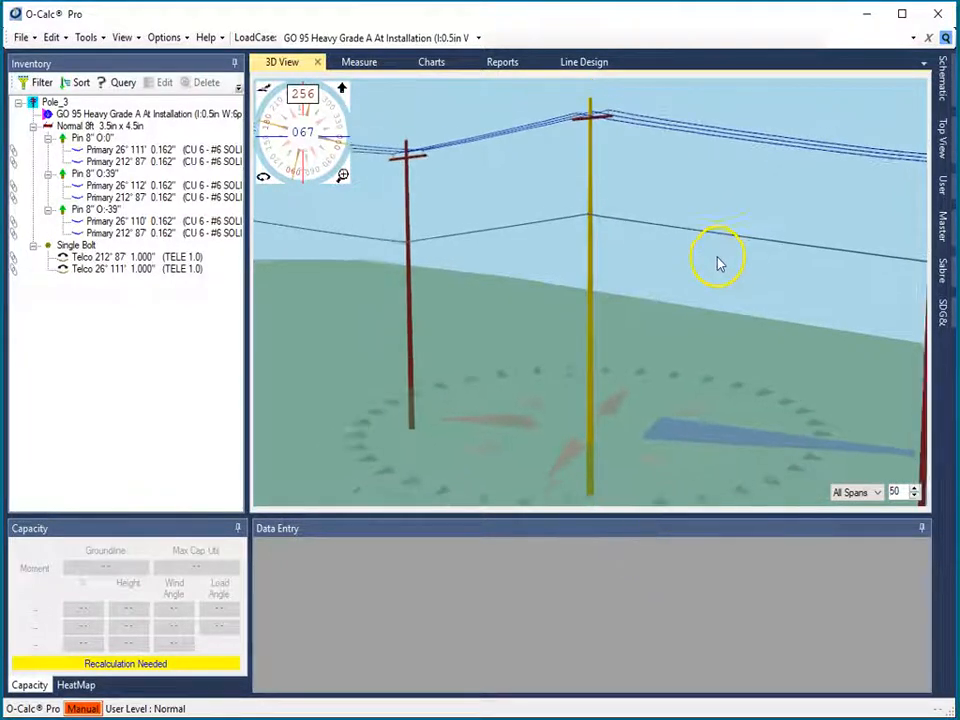
drag(818, 366, 761, 390)
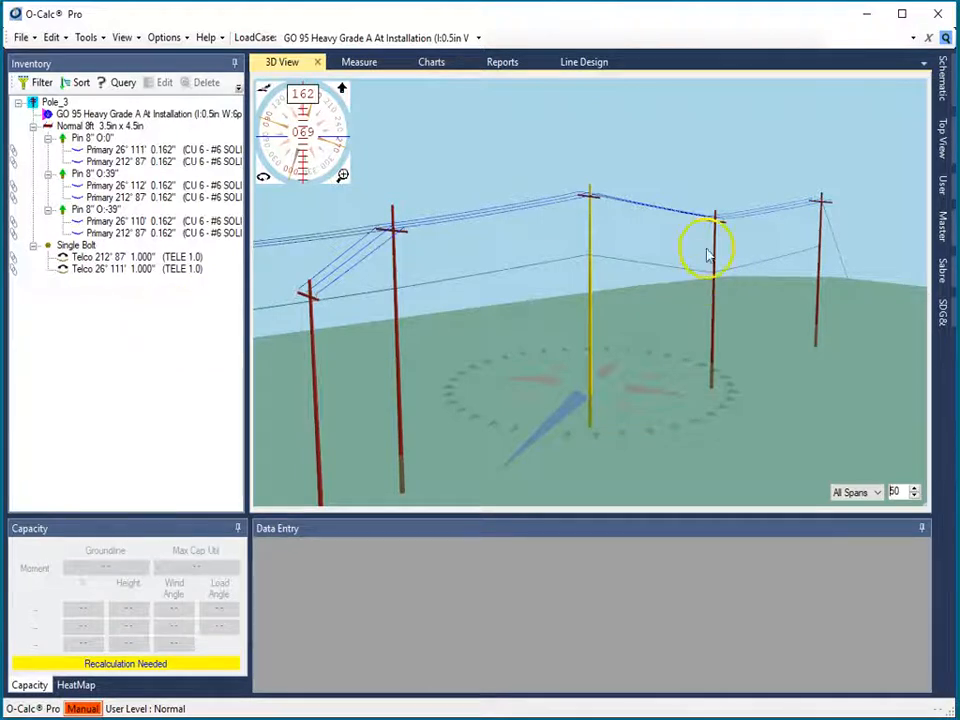
On the line design map, change the outer primary span between Pole_3 and Pole_4 to Secondary for the entire circuit.
click(592, 63)
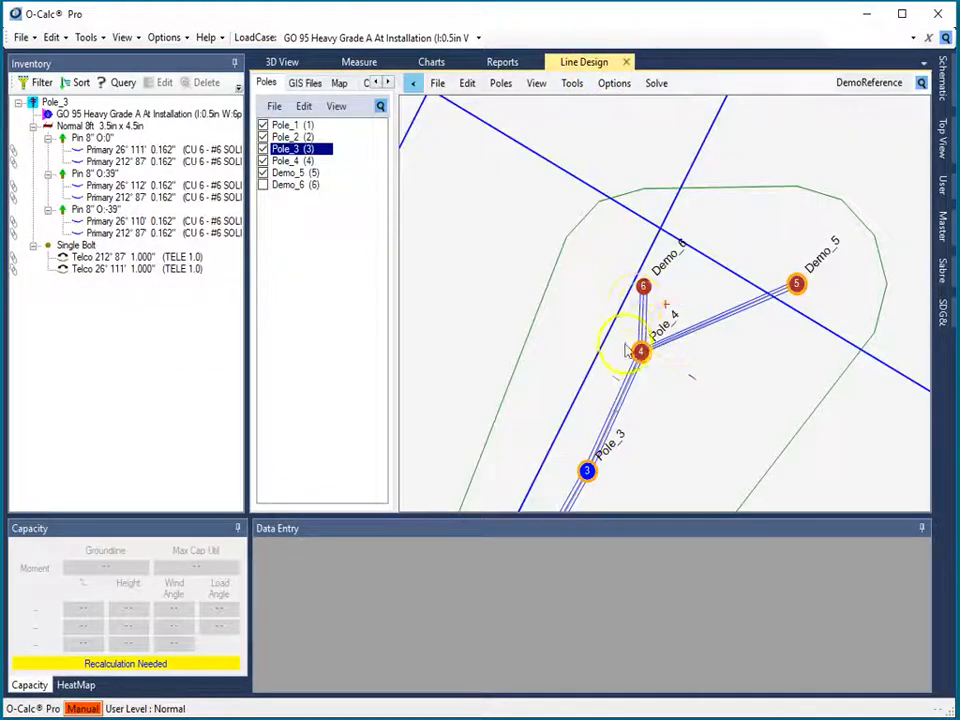
scroll(665, 305, up, 5)
scroll(665, 305, down, 2)
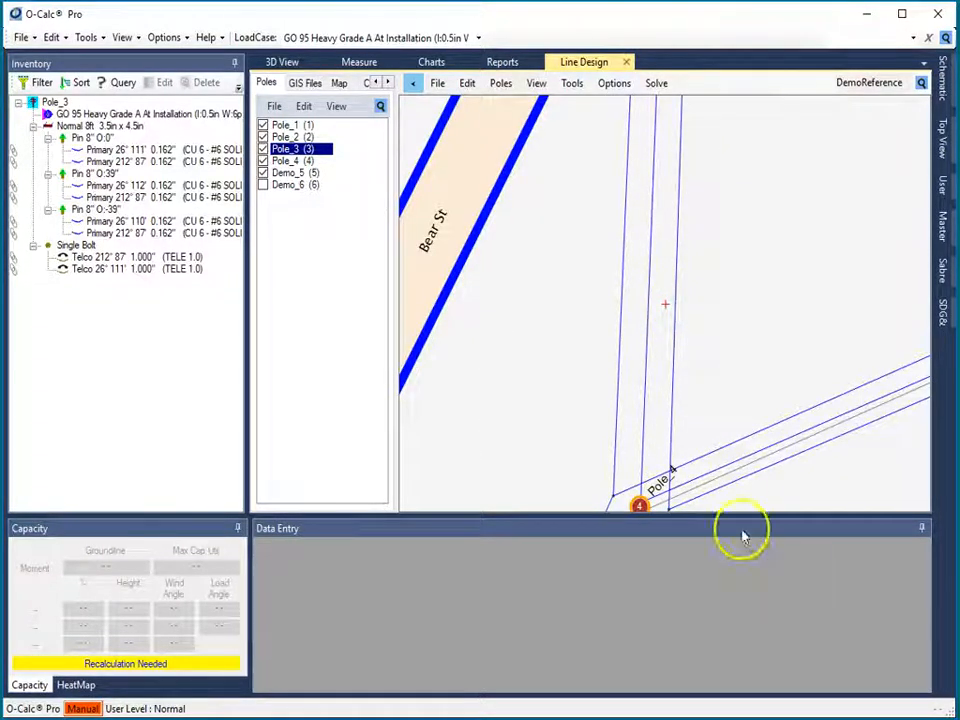
drag(743, 510, 842, 154)
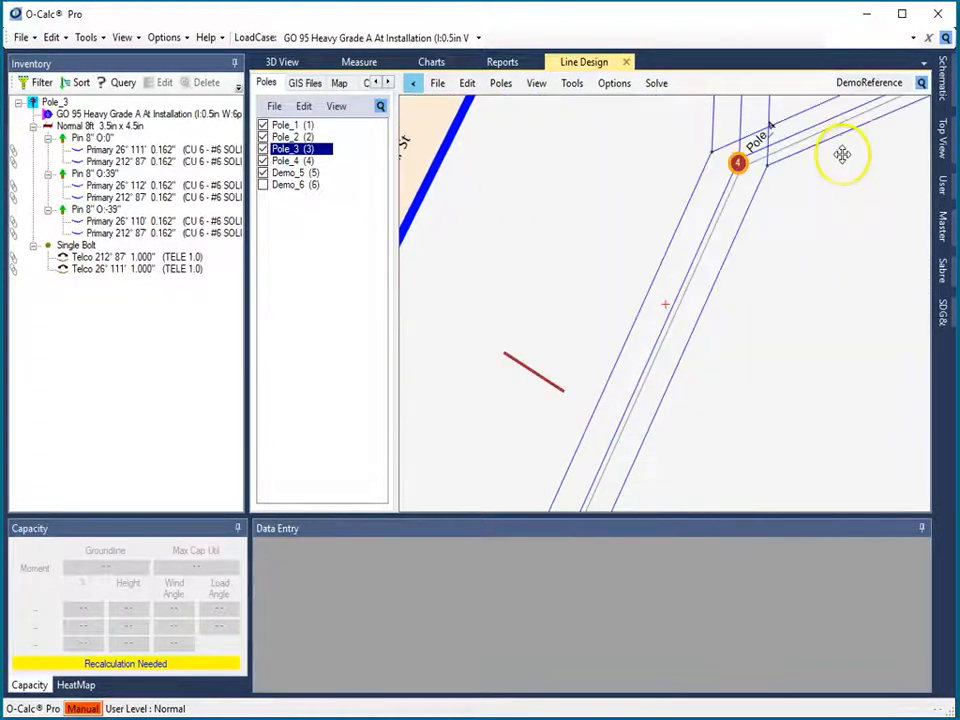
right_click(701, 320)
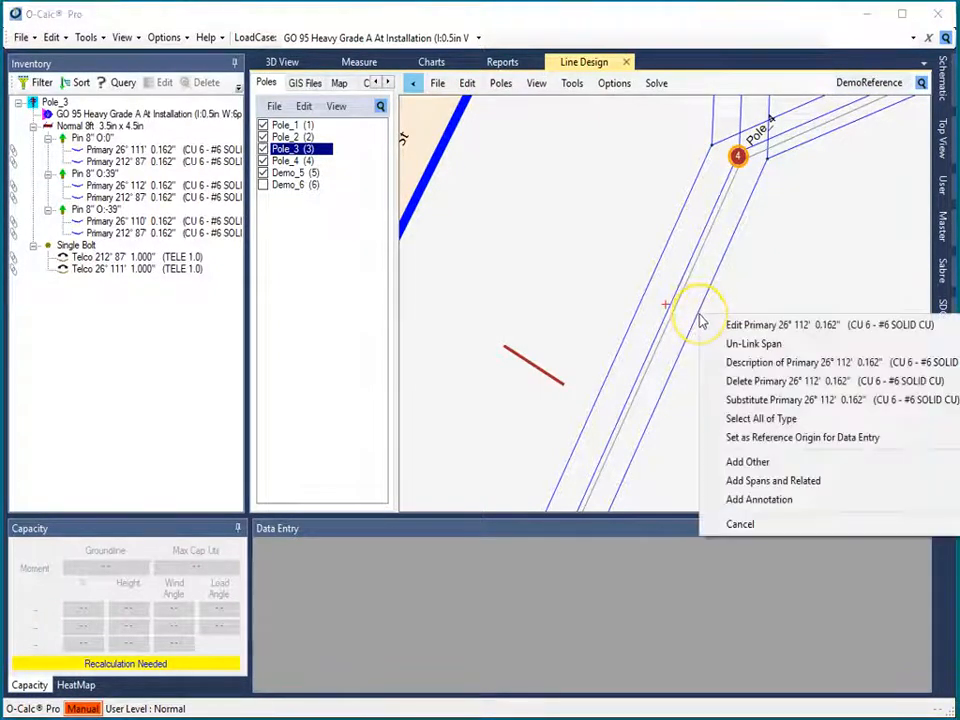
click(735, 324)
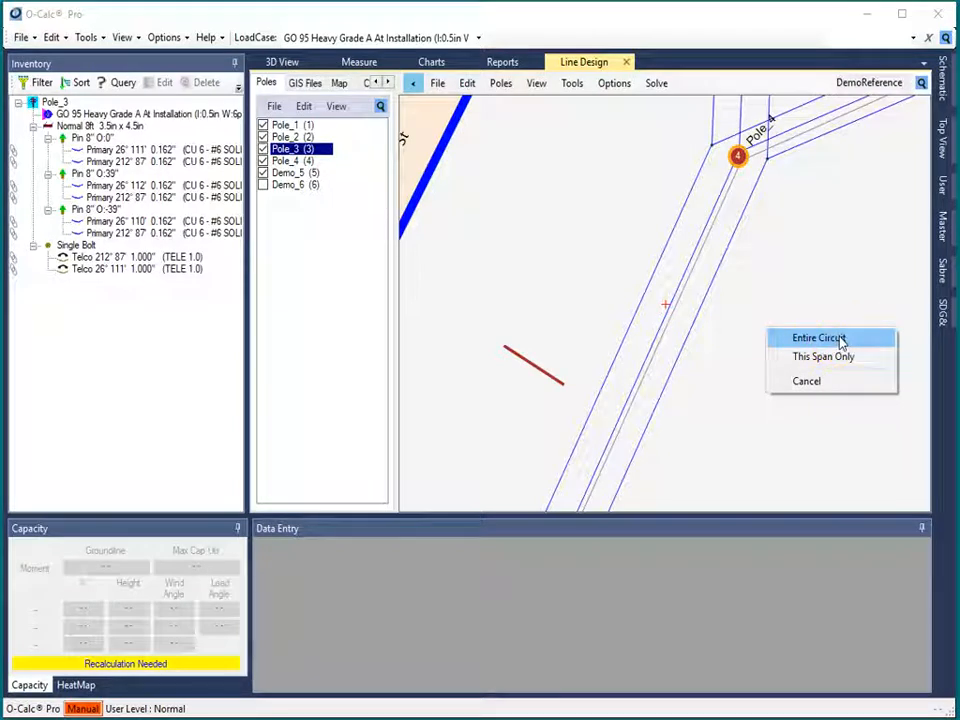
click(841, 339)
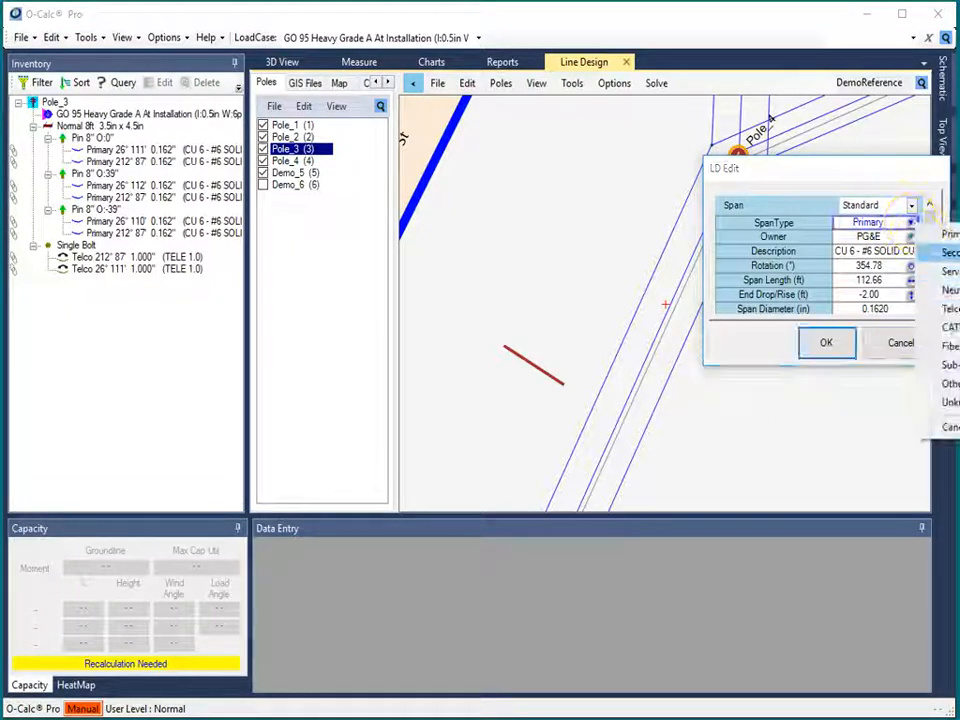
click(946, 253)
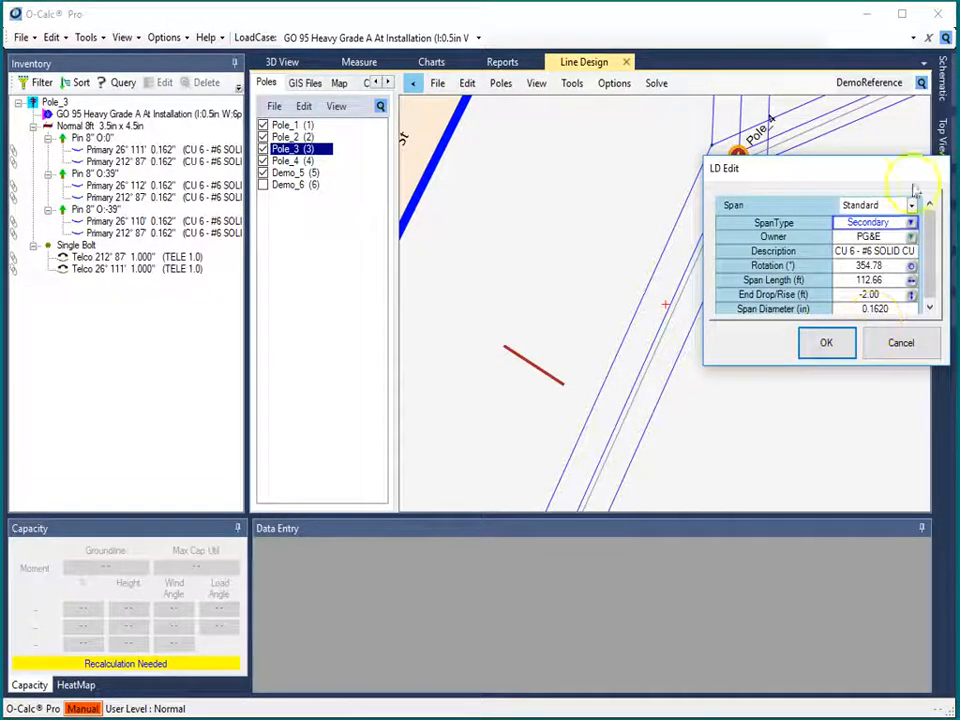
click(826, 343)
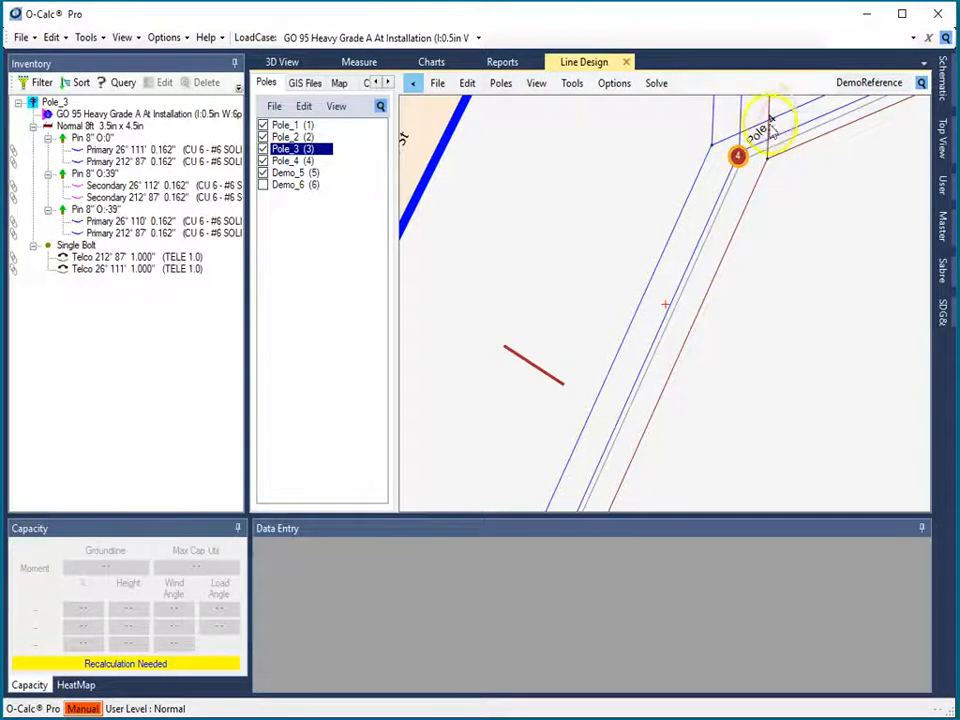
Review the edited circuit on the map and in the 3D view, and undo the span type change.
scroll(765, 110, down, 2)
drag(624, 444, 675, 242)
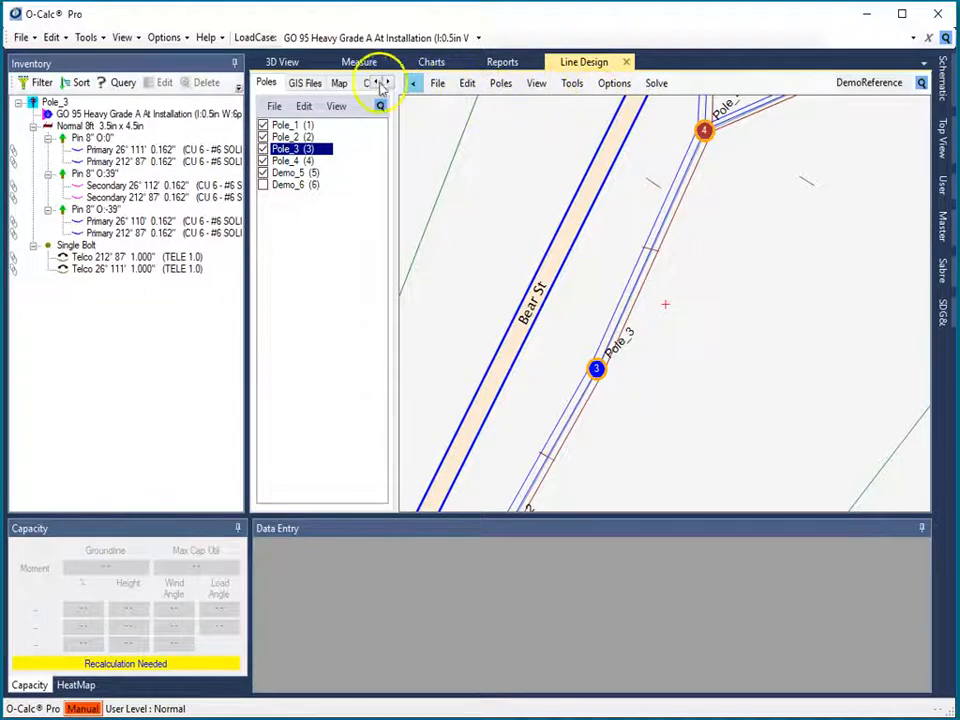
click(283, 61)
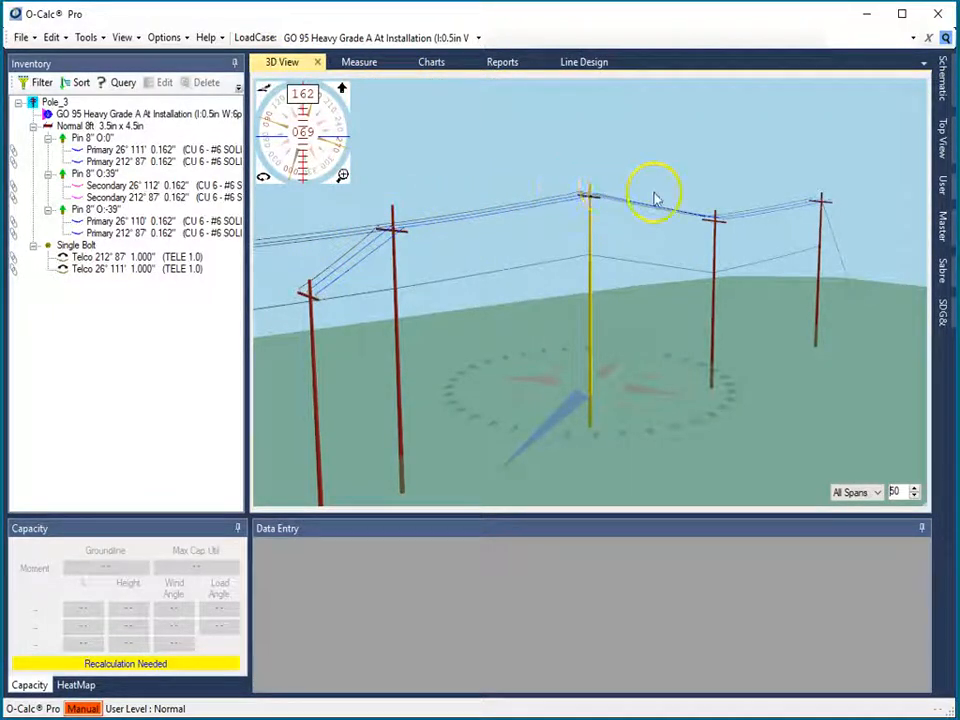
scroll(810, 200, up, 5)
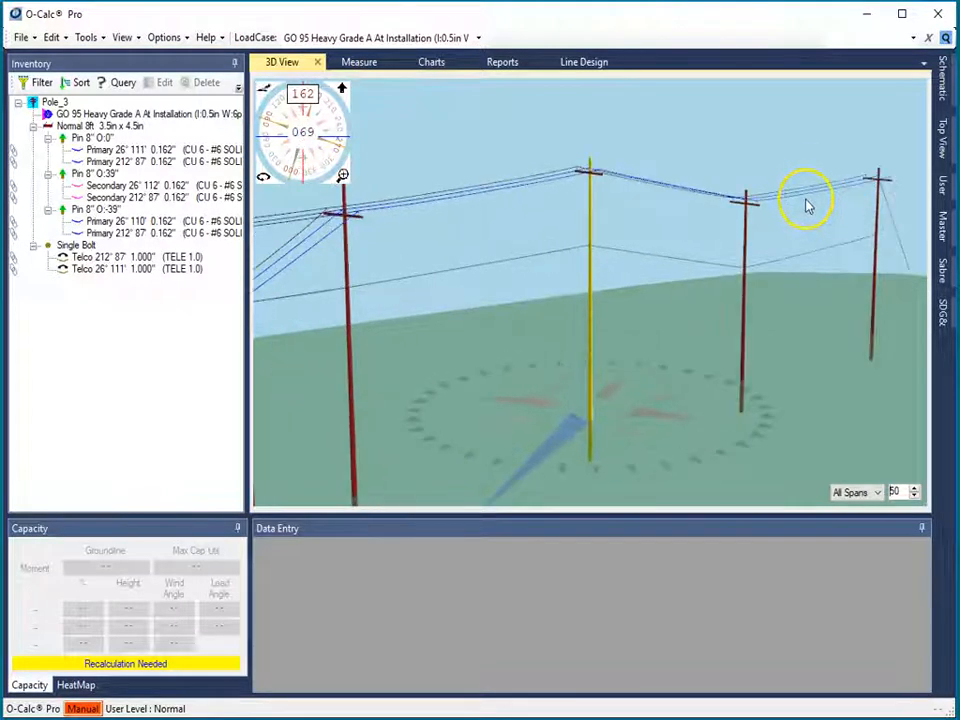
mouse_move(590, 160)
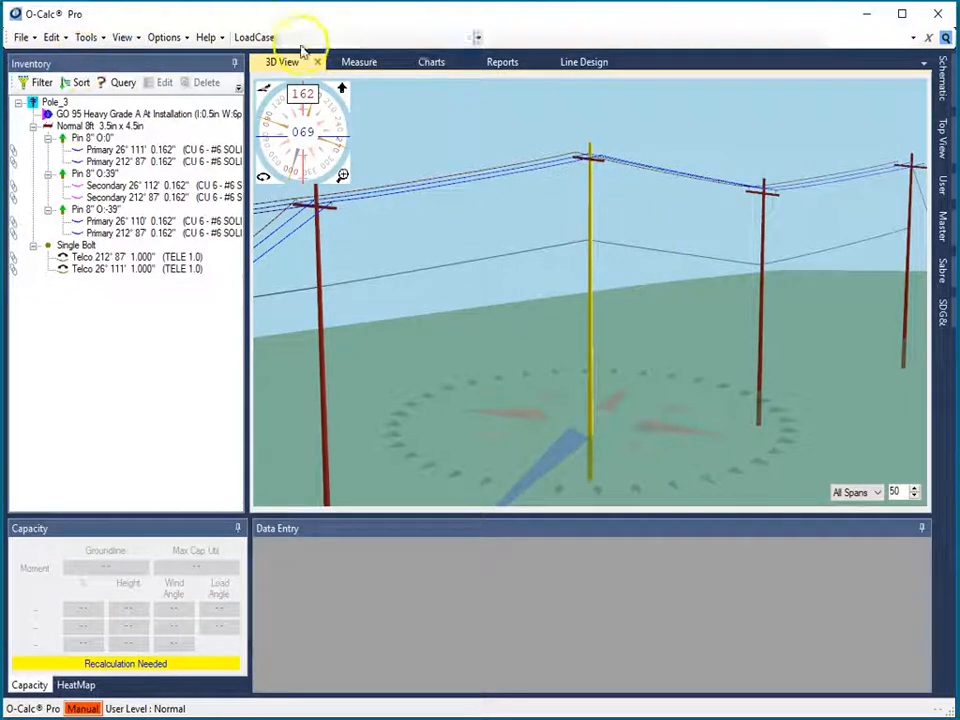
click(50, 40)
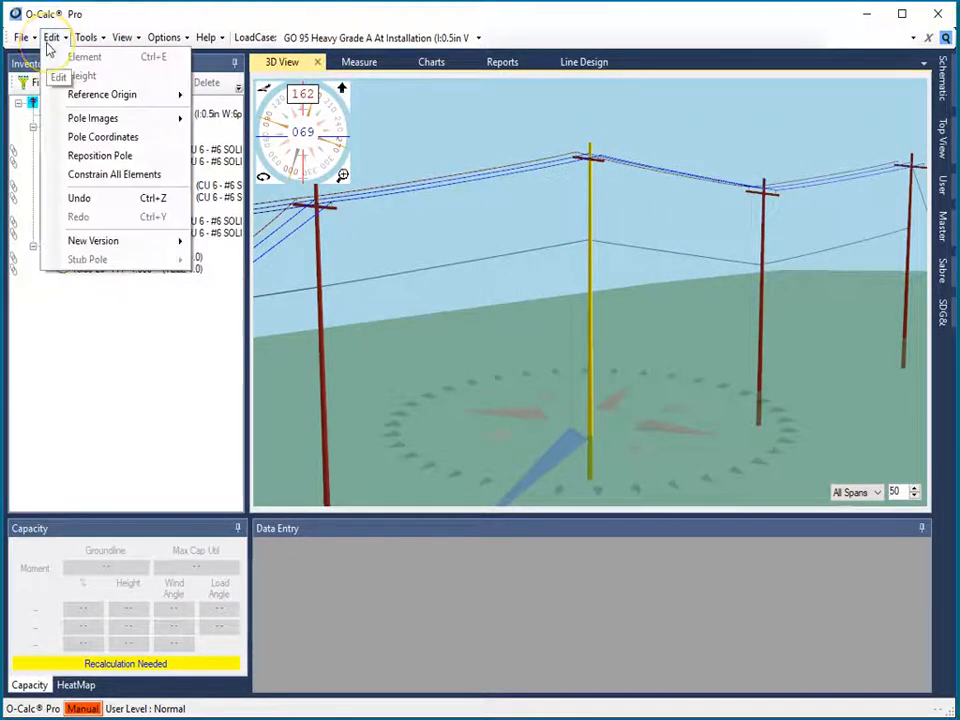
click(100, 198)
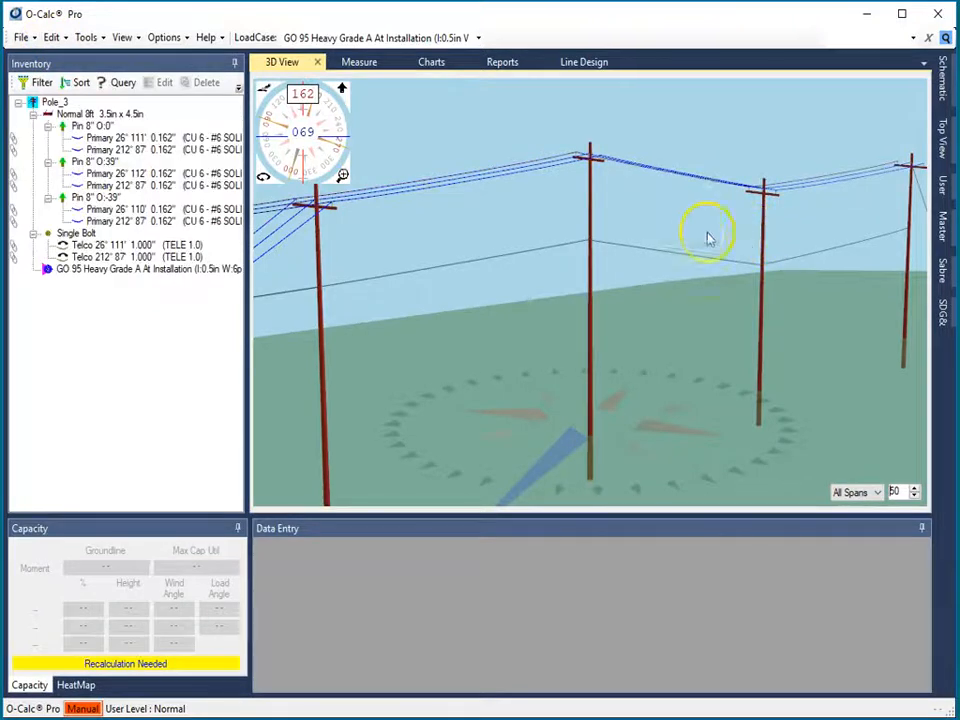
Examine Pole_3's crossarm, pin insulators and primary spans up close in the 3D view.
scroll(595, 125, up, 3)
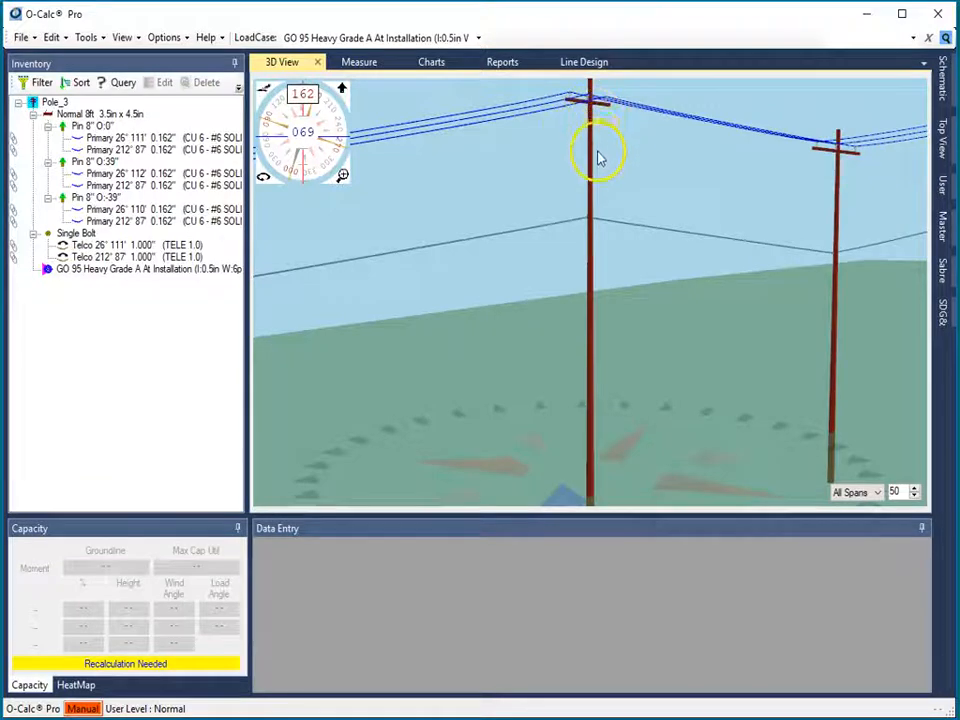
drag(604, 163, 606, 287)
scroll(609, 192, up, 2)
scroll(606, 192, up, 1)
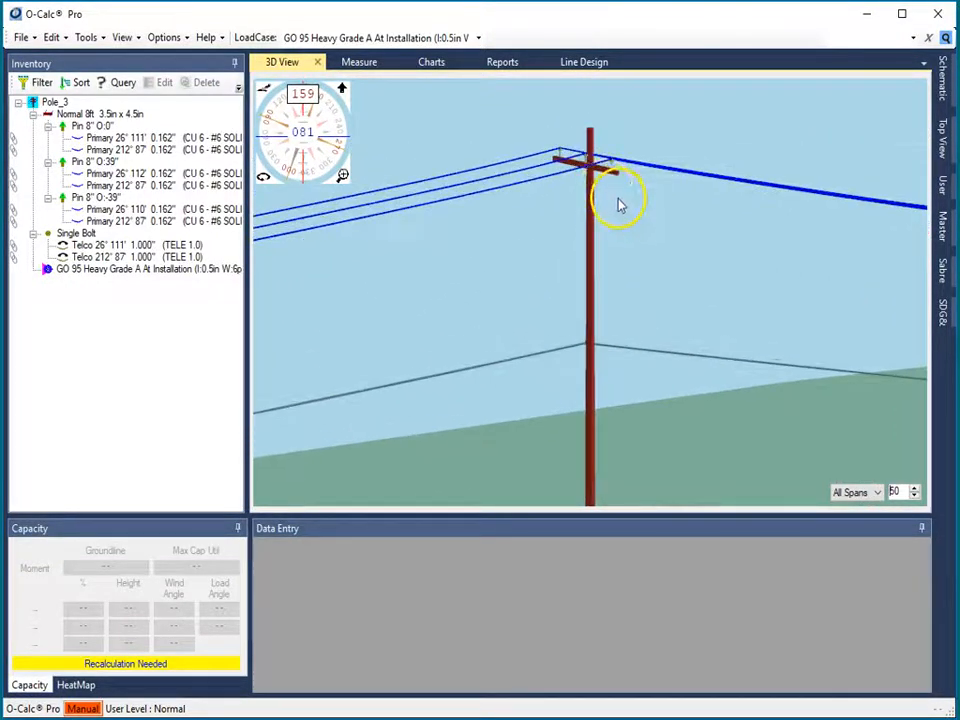
middle_drag(623, 202, 638, 197)
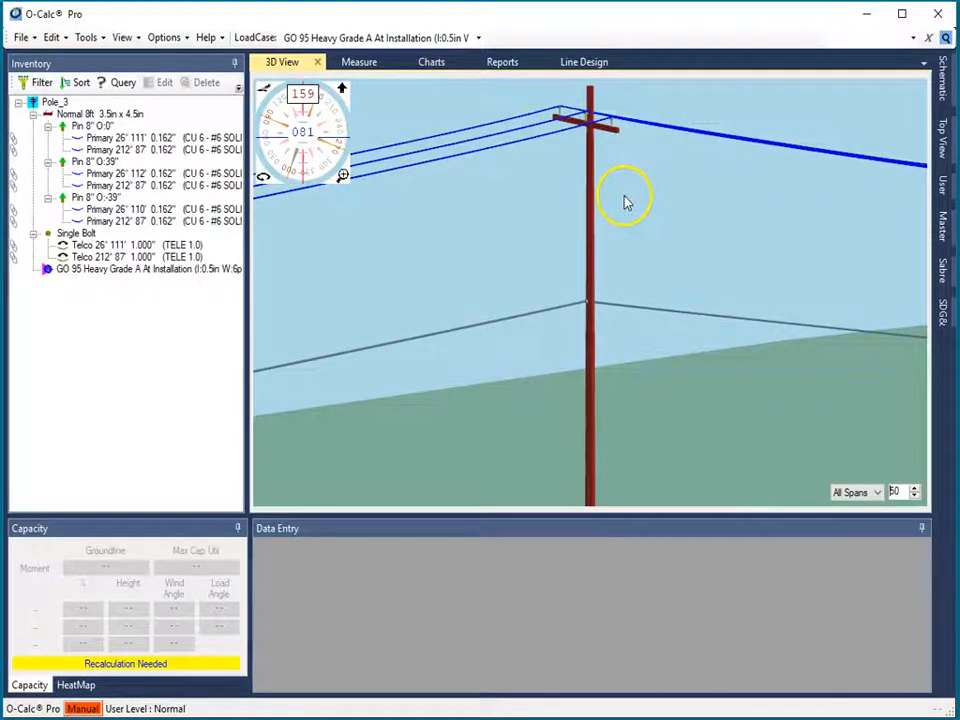
scroll(605, 140, up, 1)
scroll(608, 140, up, 1)
drag(608, 141, 613, 238)
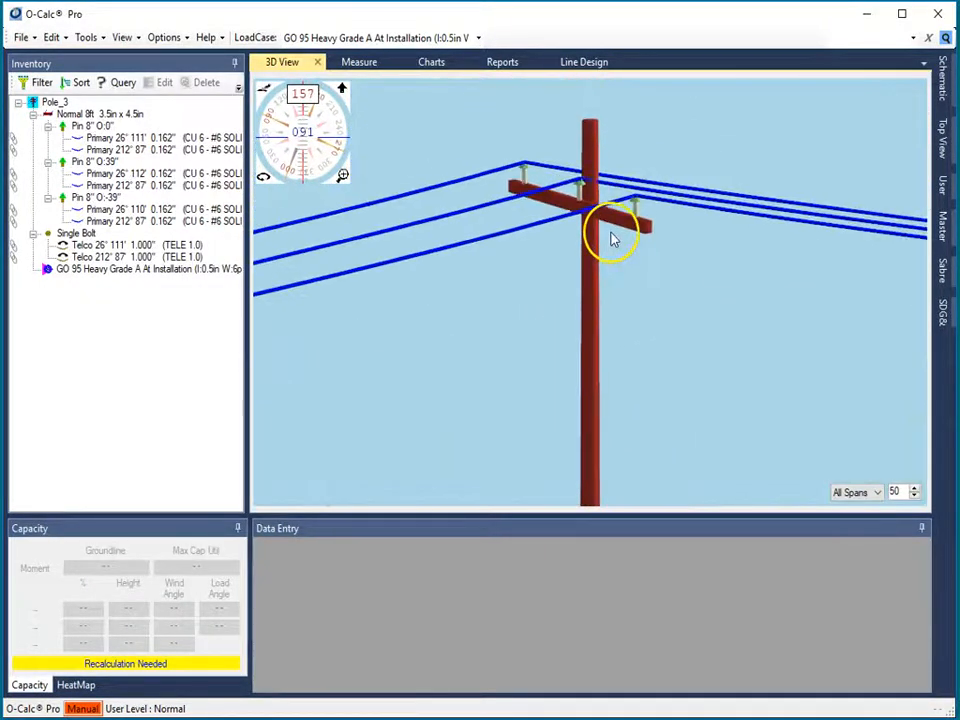
click(634, 205)
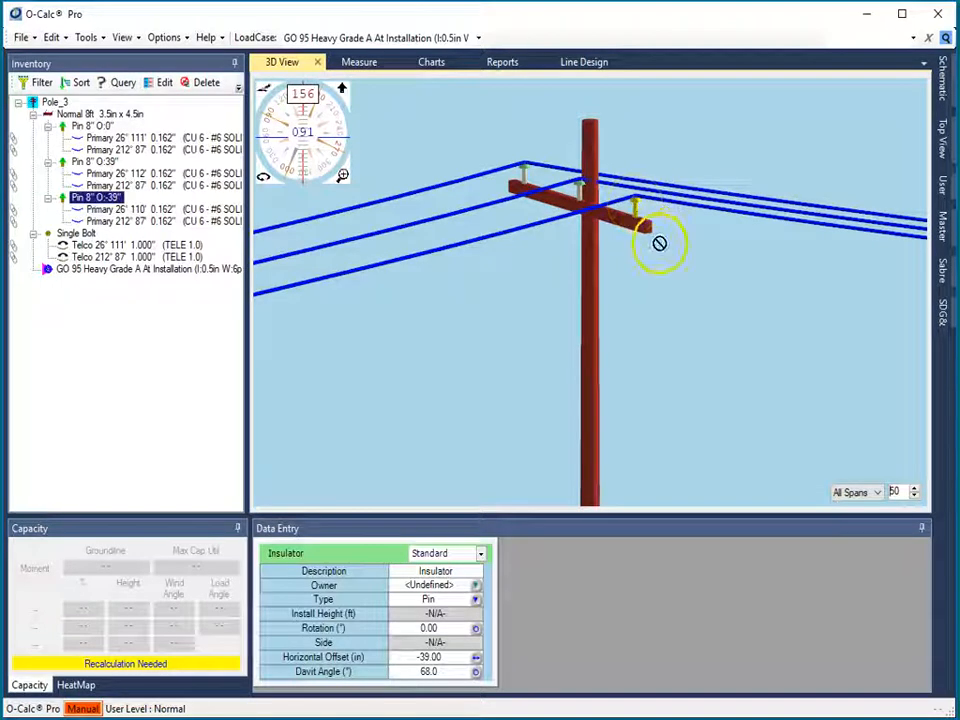
right_drag(593, 311, 592, 302)
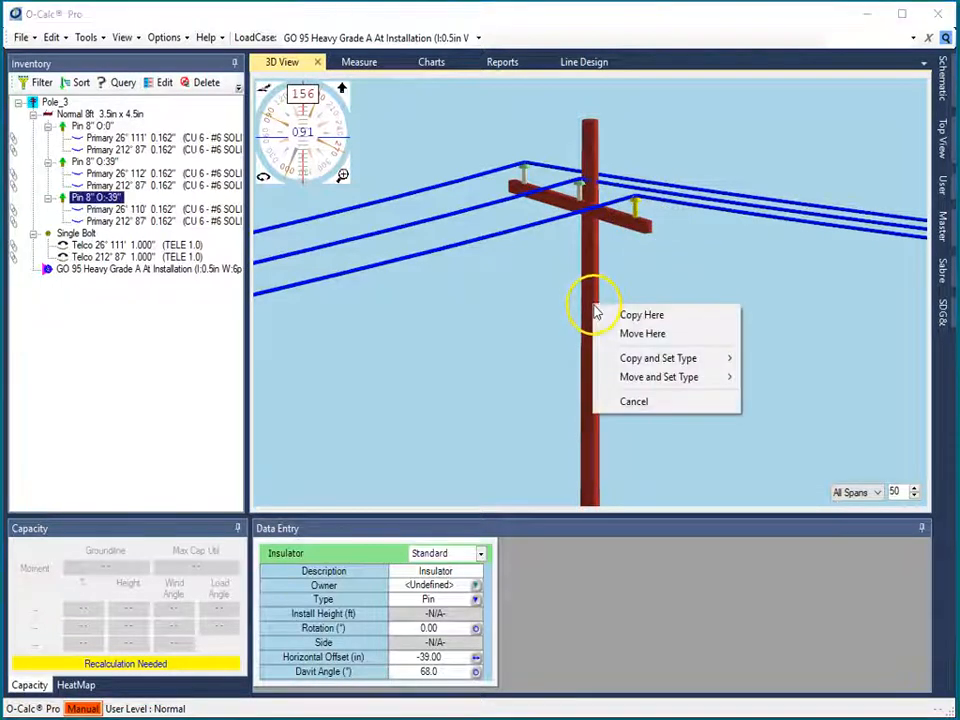
mouse_move(665, 359)
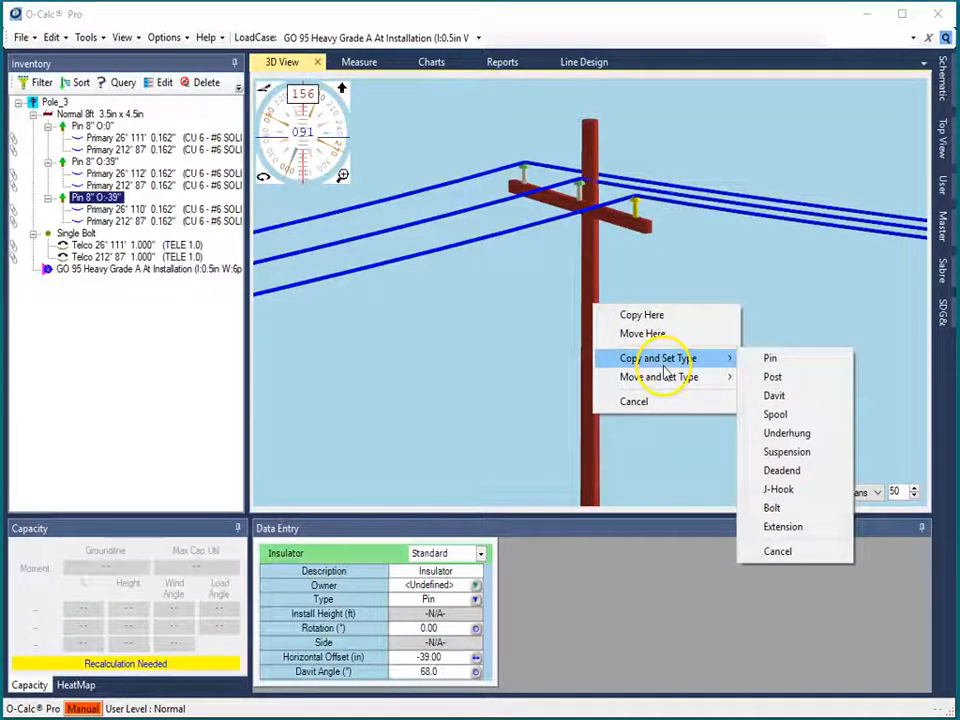
mouse_move(674, 382)
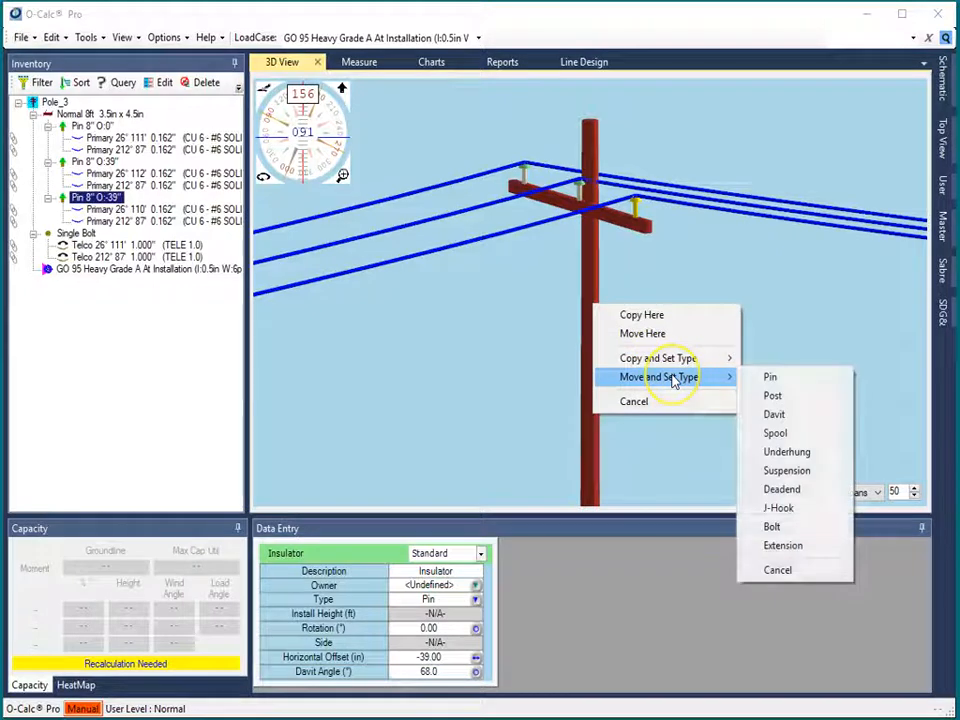
click(789, 381)
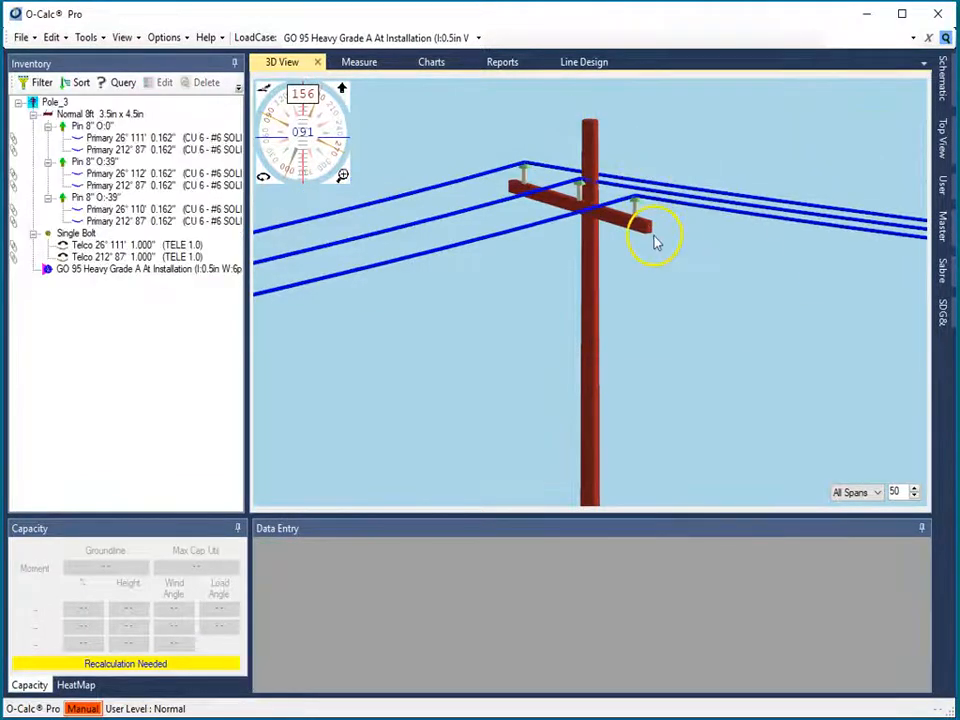
Move the -39 in offset pin insulator from Pole_3's crossarm onto the pole at about 40.1 ft and set its type to Post.
click(640, 212)
right_drag(611, 350, 592, 362)
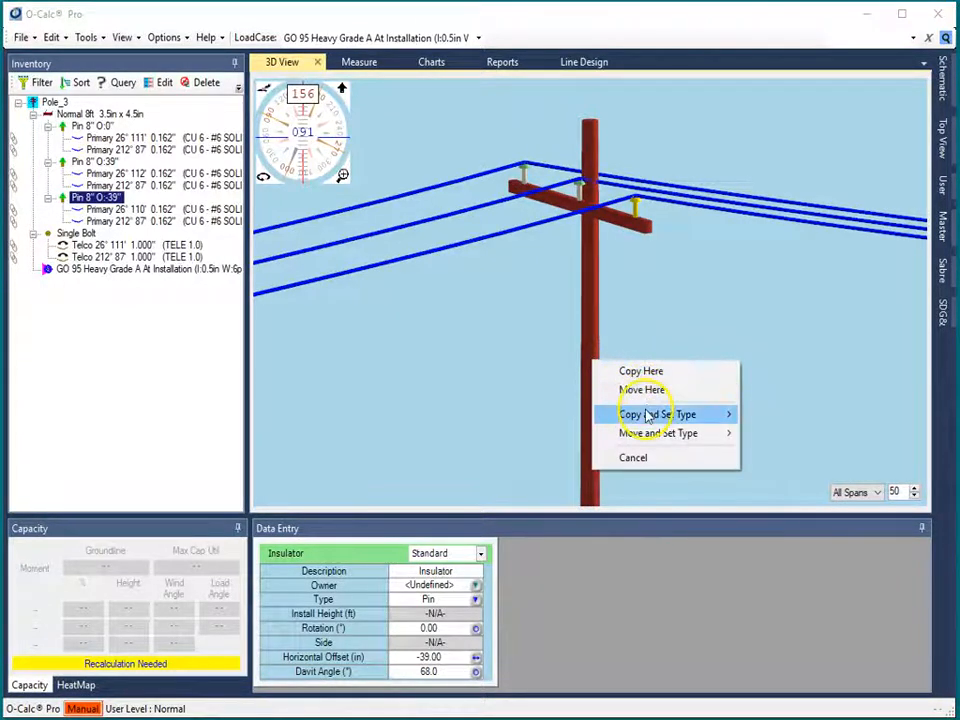
mouse_move(640, 433)
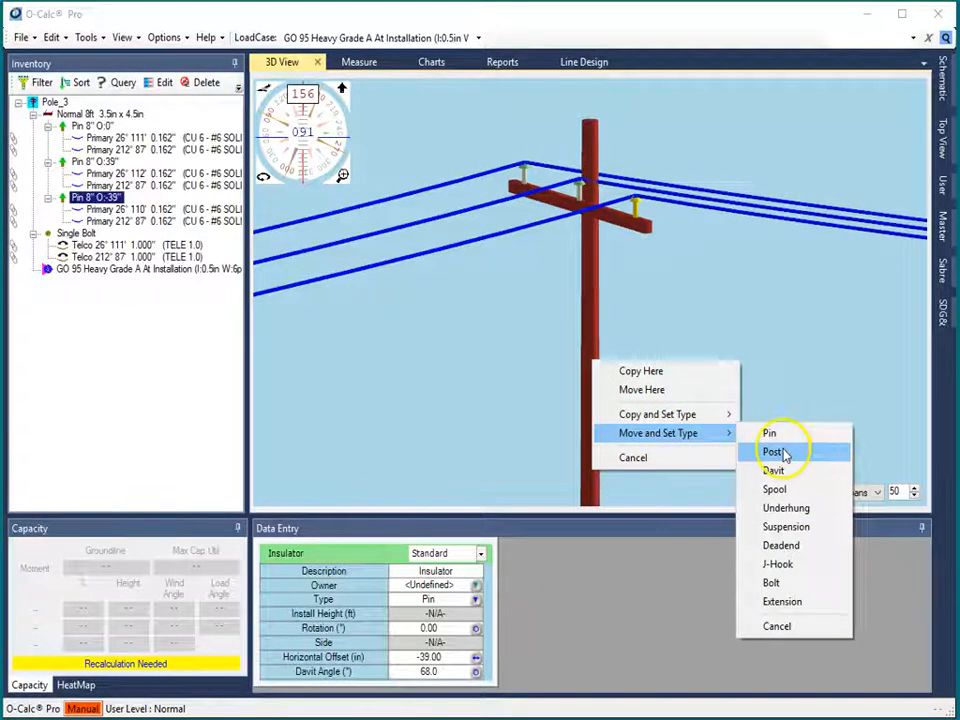
click(784, 452)
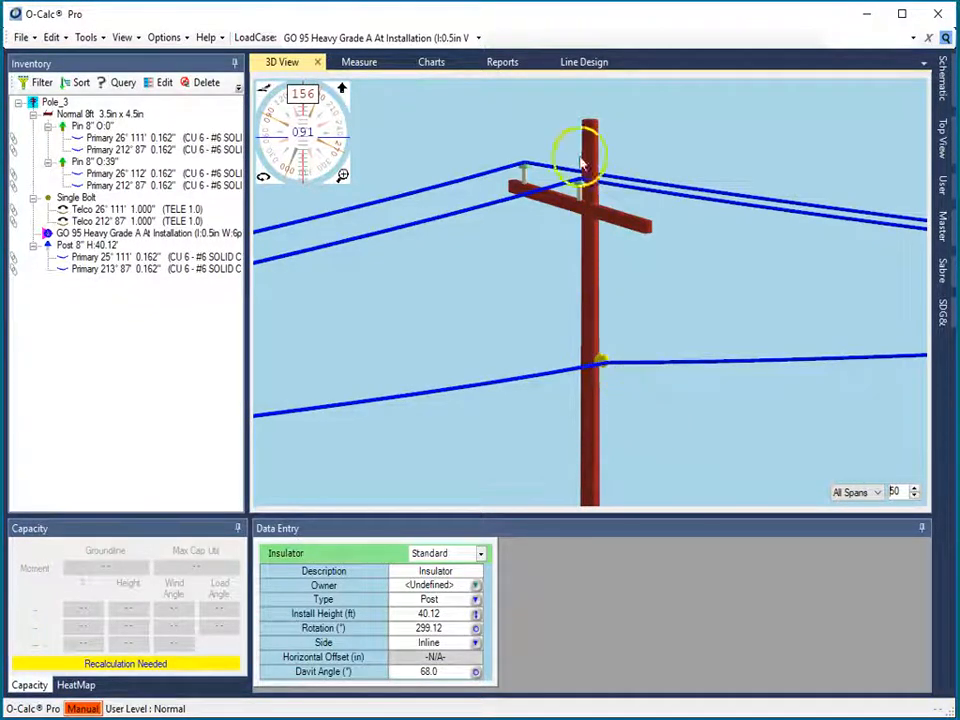
Move the crossarm's centre pin insulator onto the pole at about 41.3 ft, setting its type to Post.
click(585, 190)
right_drag(585, 190, 591, 323)
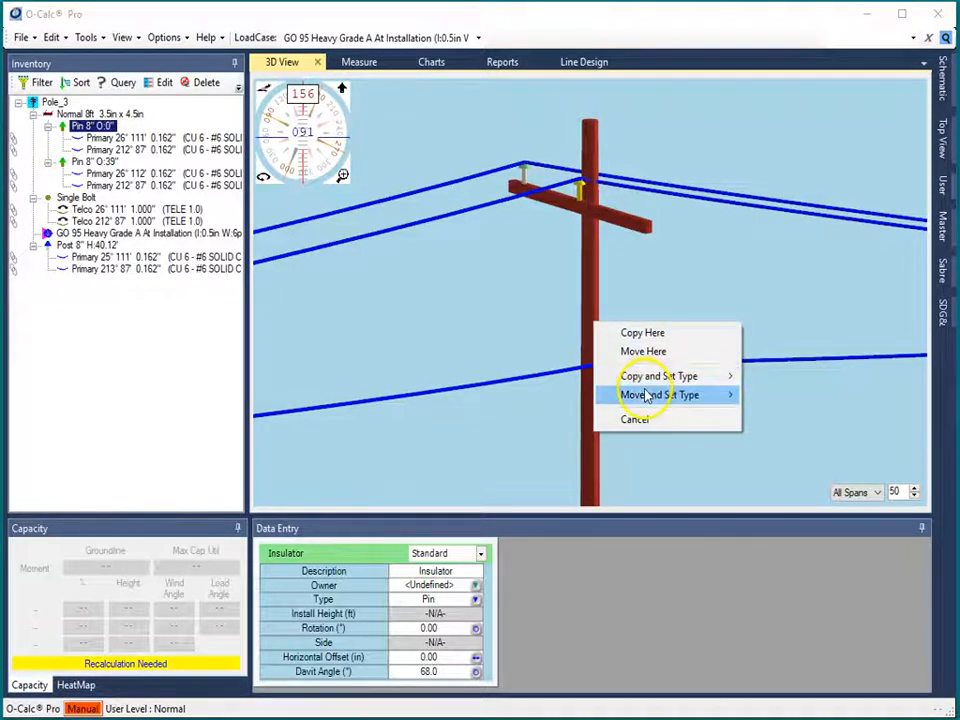
mouse_move(660, 395)
click(789, 417)
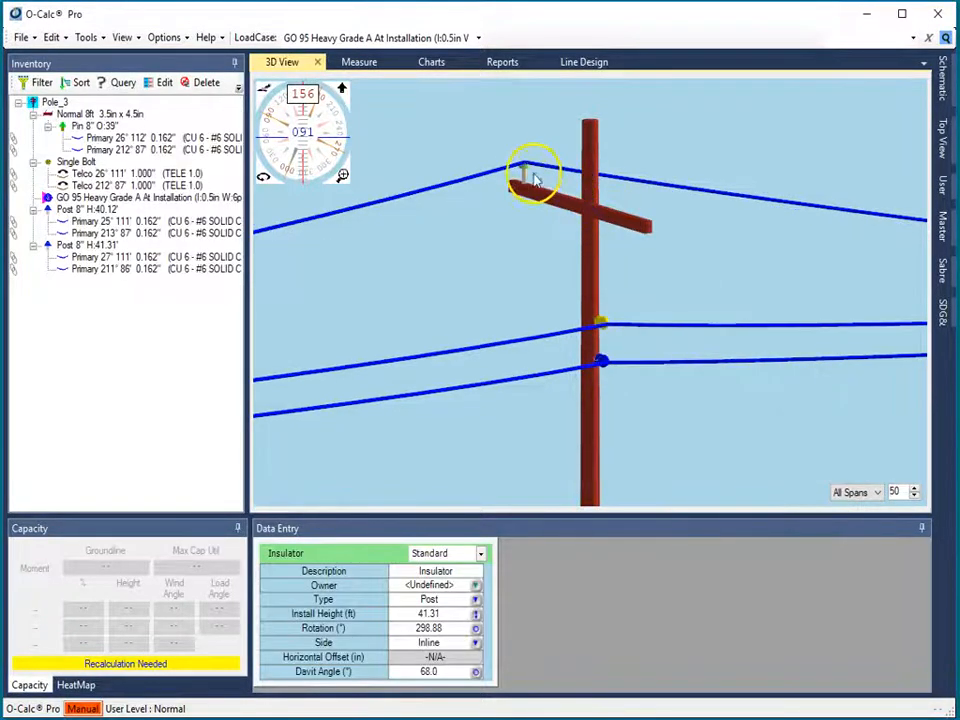
Move the remaining 39 in offset pin insulator onto the pole at about 42.9 ft and set its type to Post.
right_drag(526, 172, 594, 273)
mouse_move(700, 346)
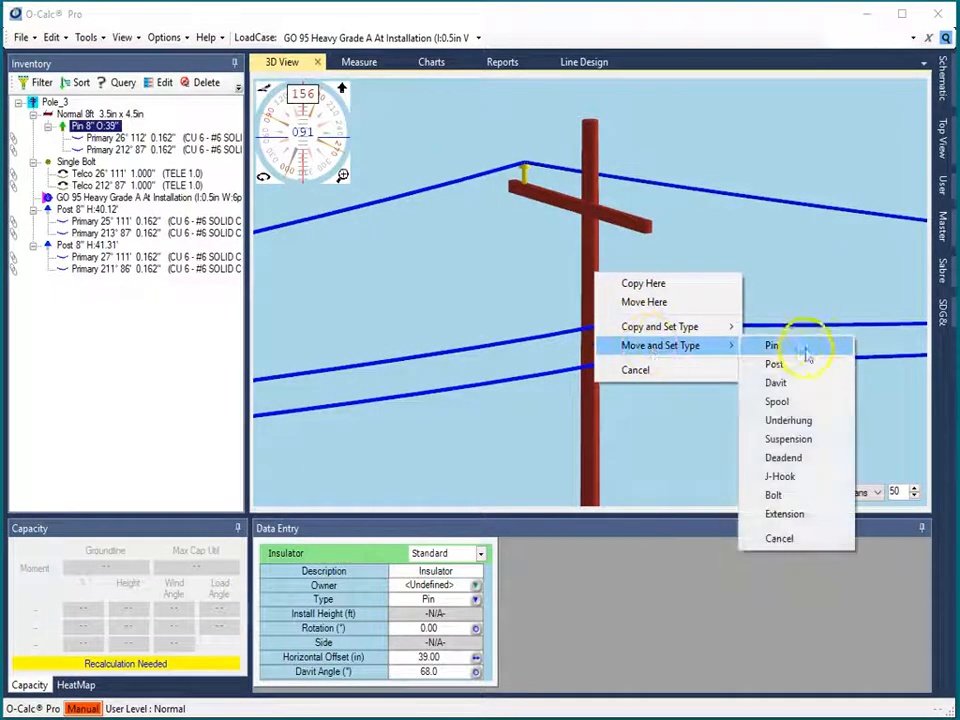
click(792, 365)
Delete the empty 8 ft crossarm from Pole_3 and check the post-insulator framing with its attached spans.
click(634, 226)
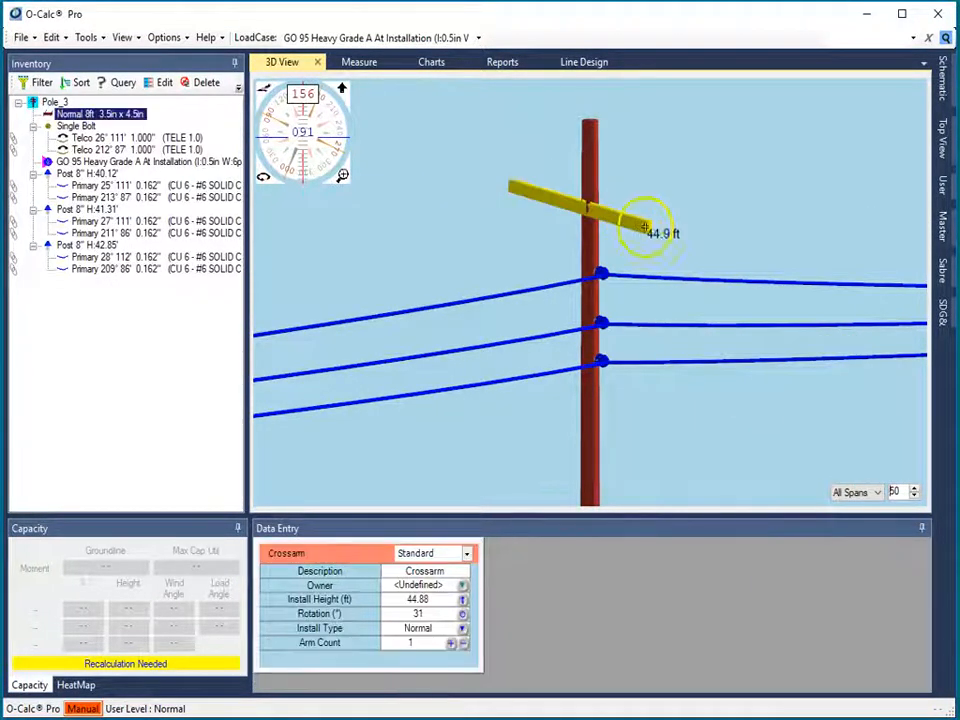
key(Delete)
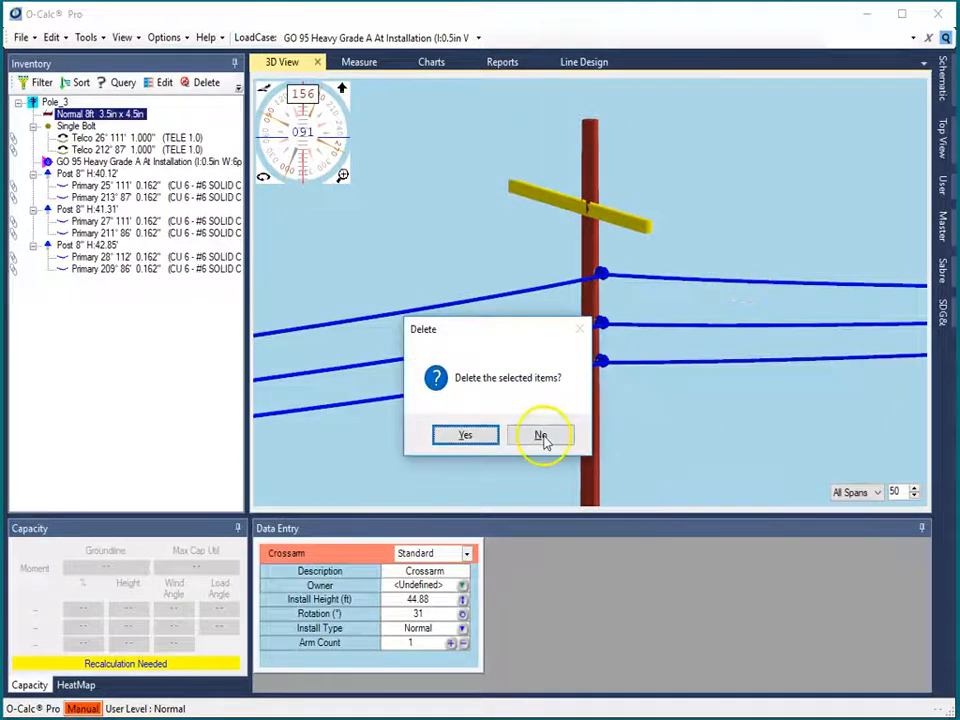
click(461, 438)
scroll(636, 384, down, 3)
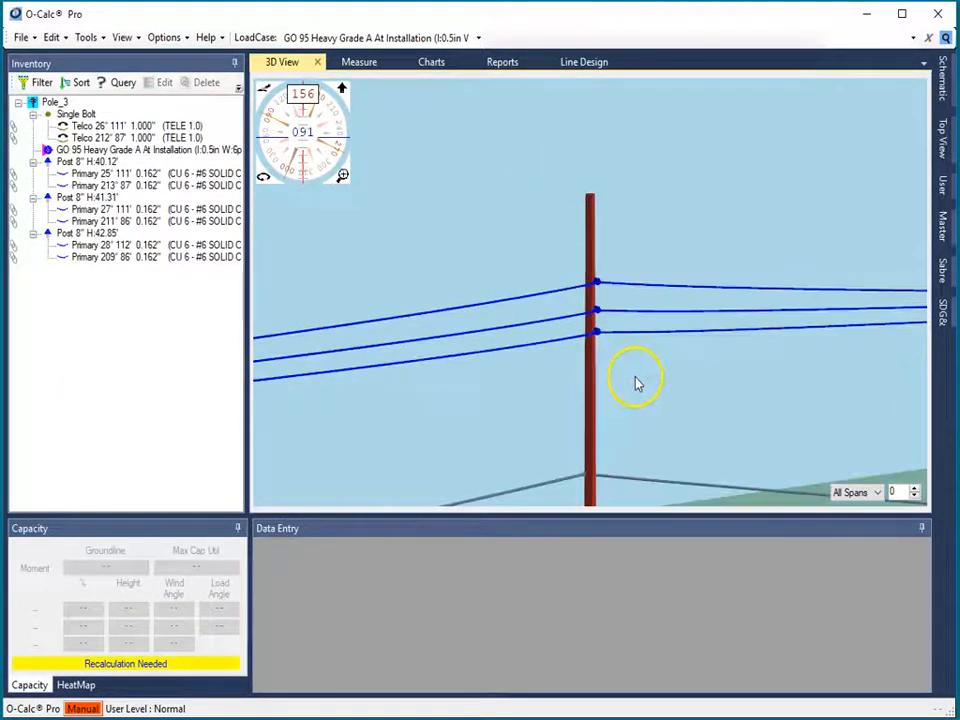
scroll(637, 384, up, 5)
scroll(686, 407, down, 4)
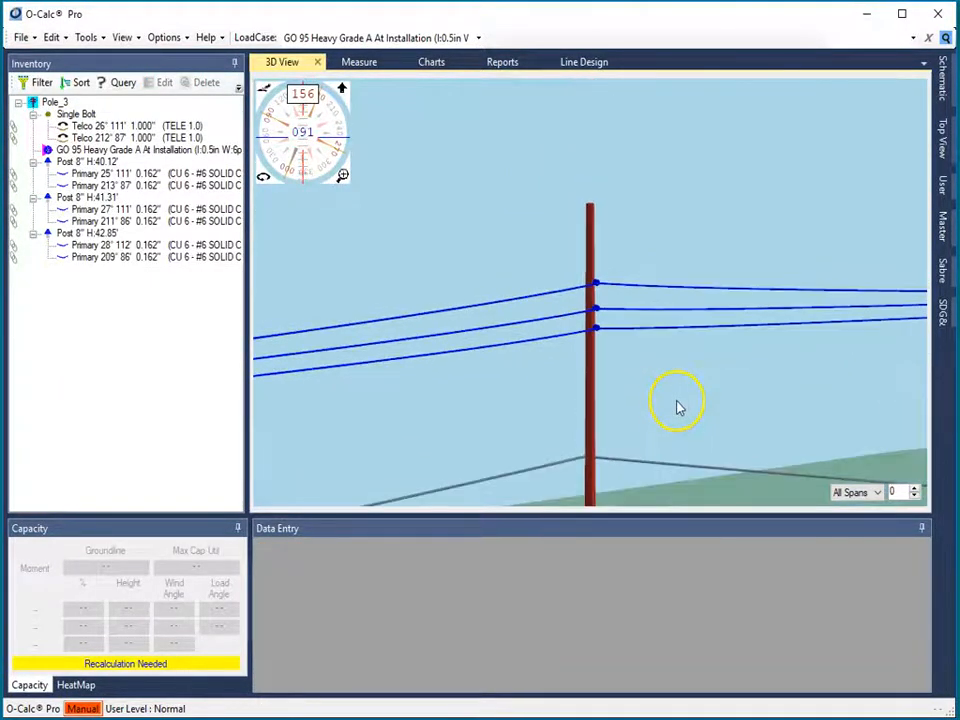
scroll(712, 370, down, 2)
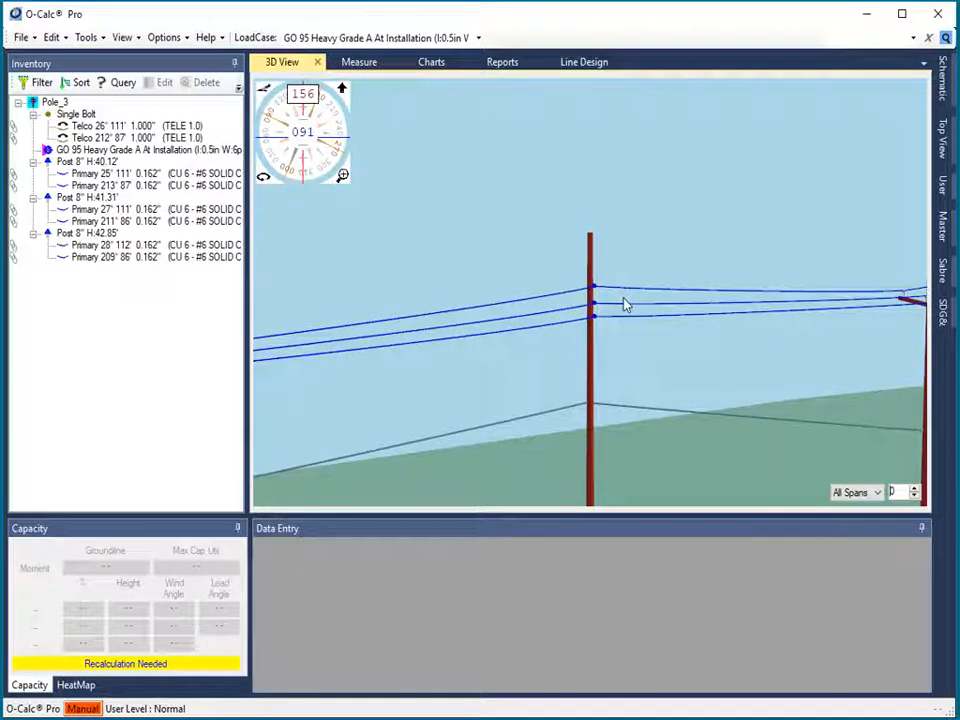
mouse_move(598, 287)
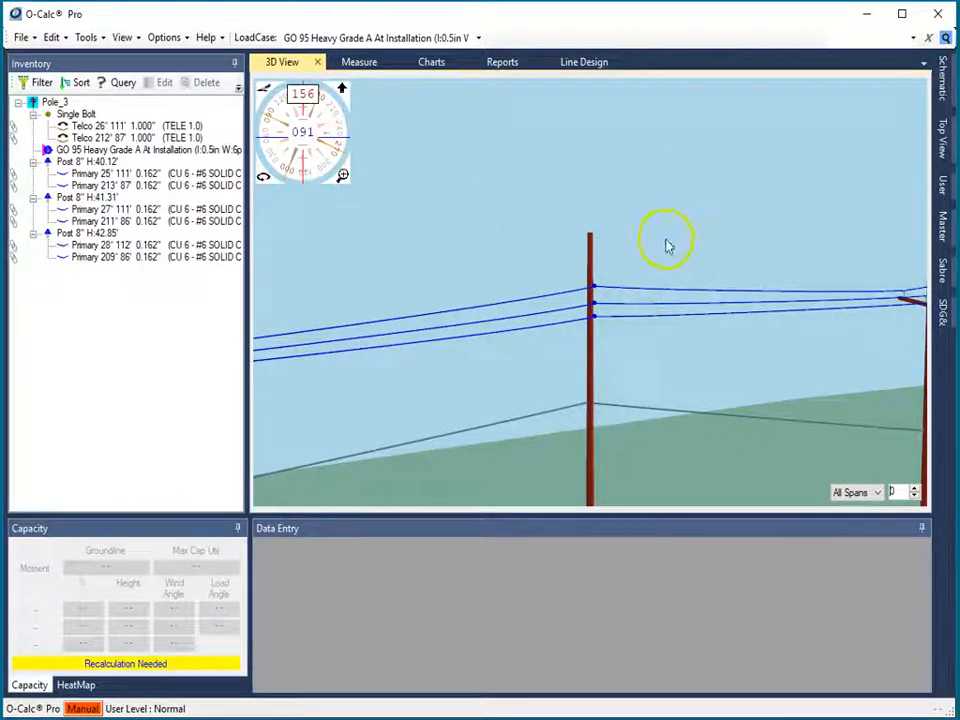
Add the shapefile tl_2012_36067_edges.shp to the line design and display its street layer around the poles.
scroll(665, 250, down, 3)
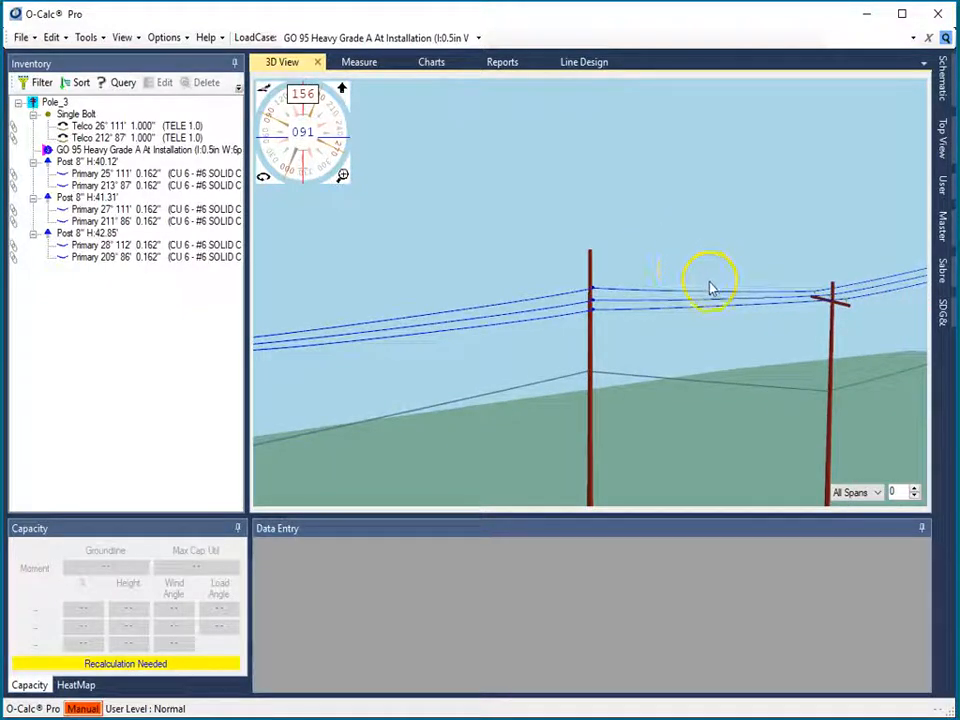
click(585, 62)
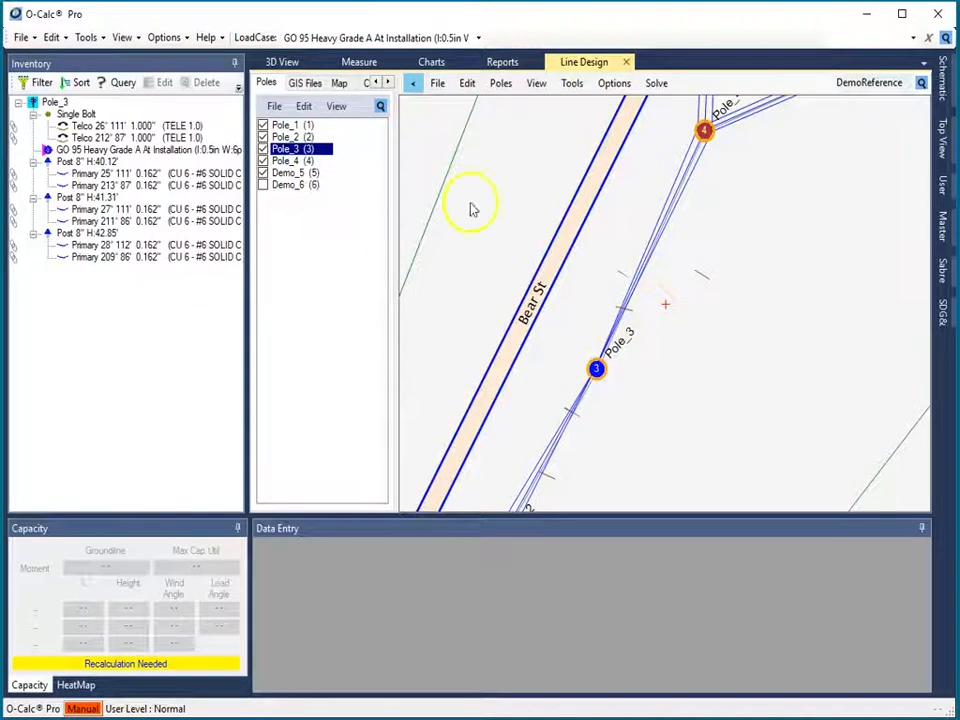
click(305, 83)
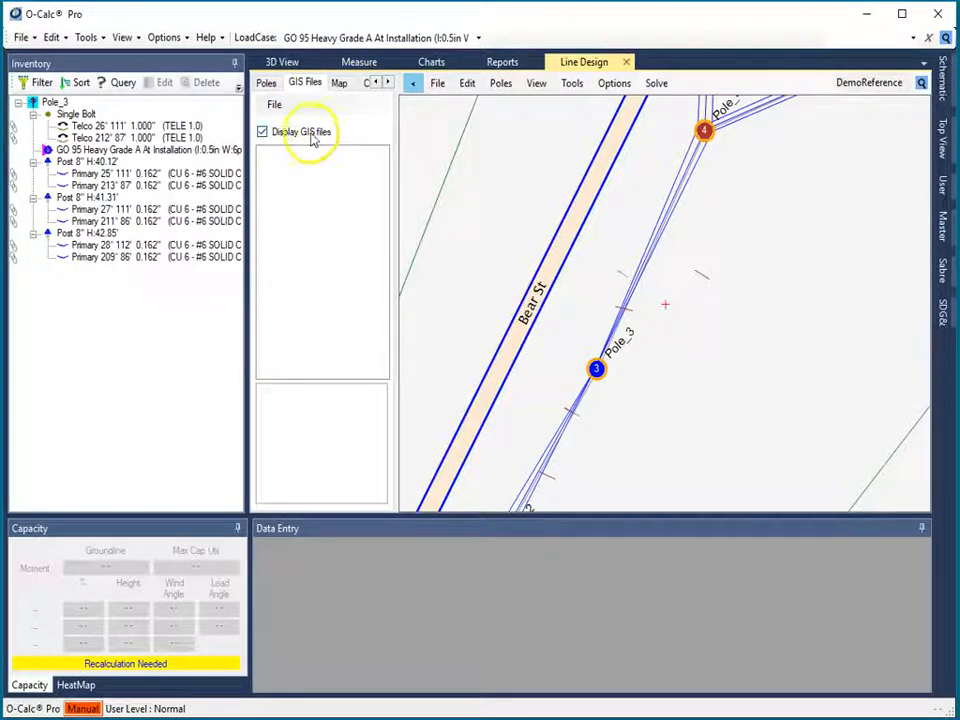
click(273, 105)
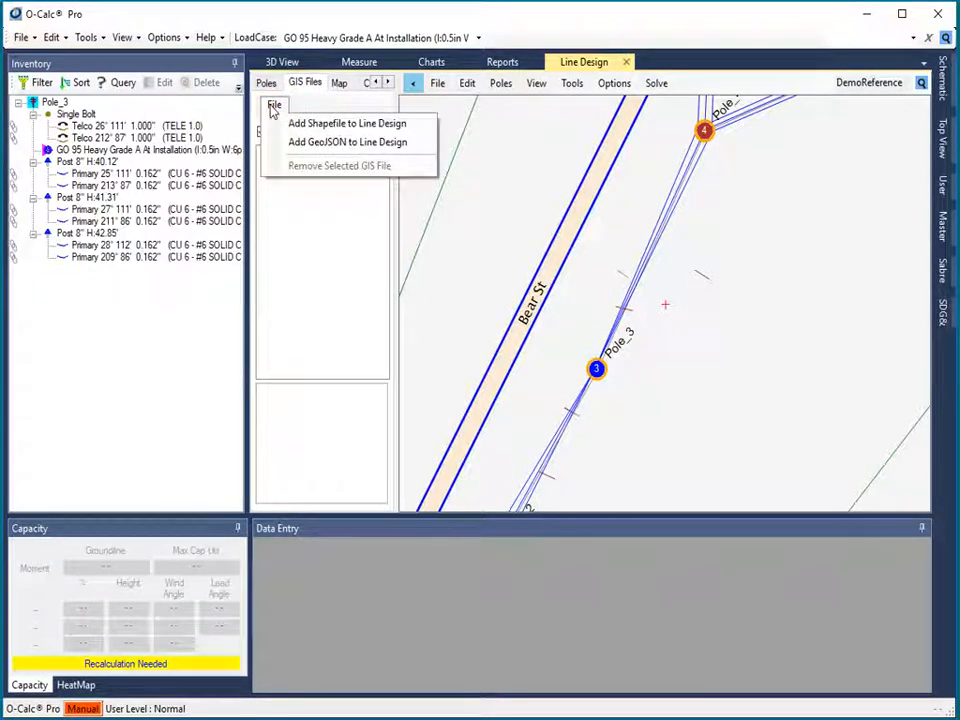
click(348, 125)
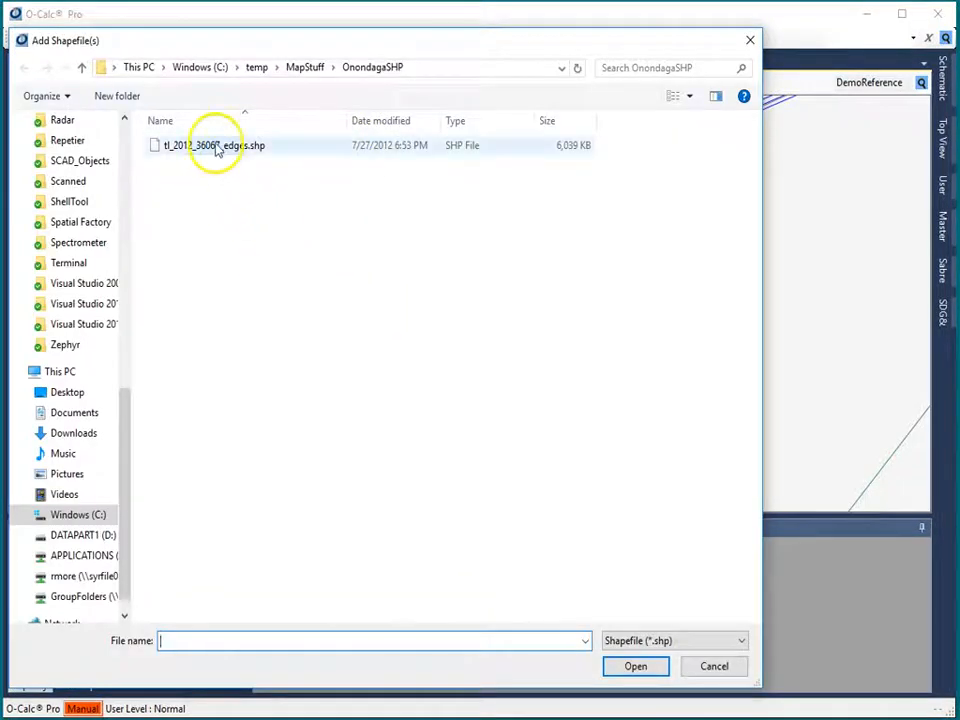
click(216, 148)
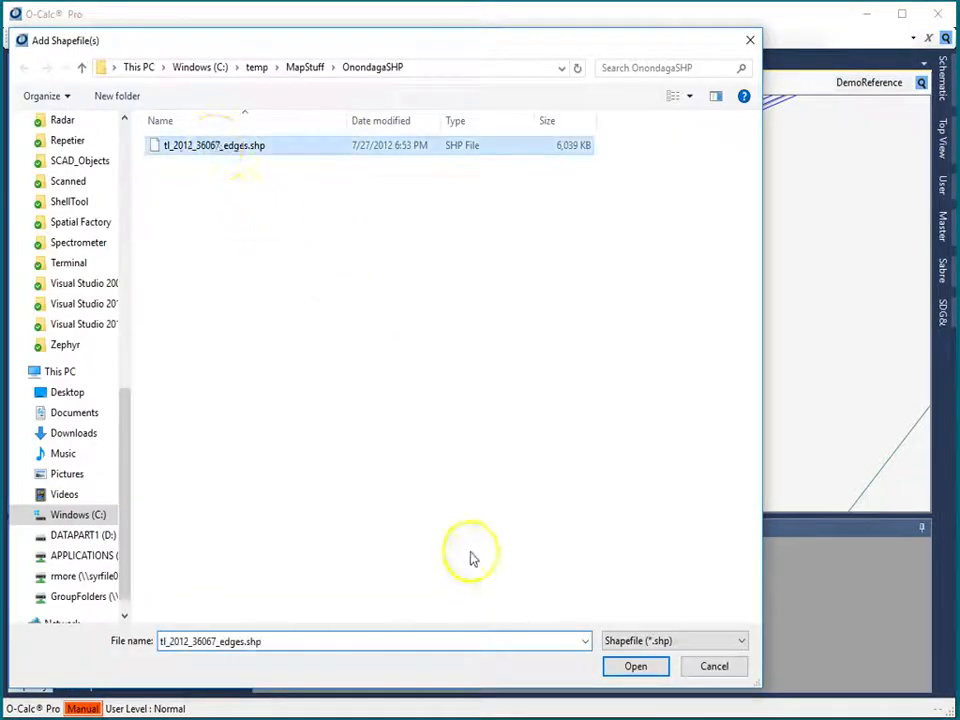
click(636, 666)
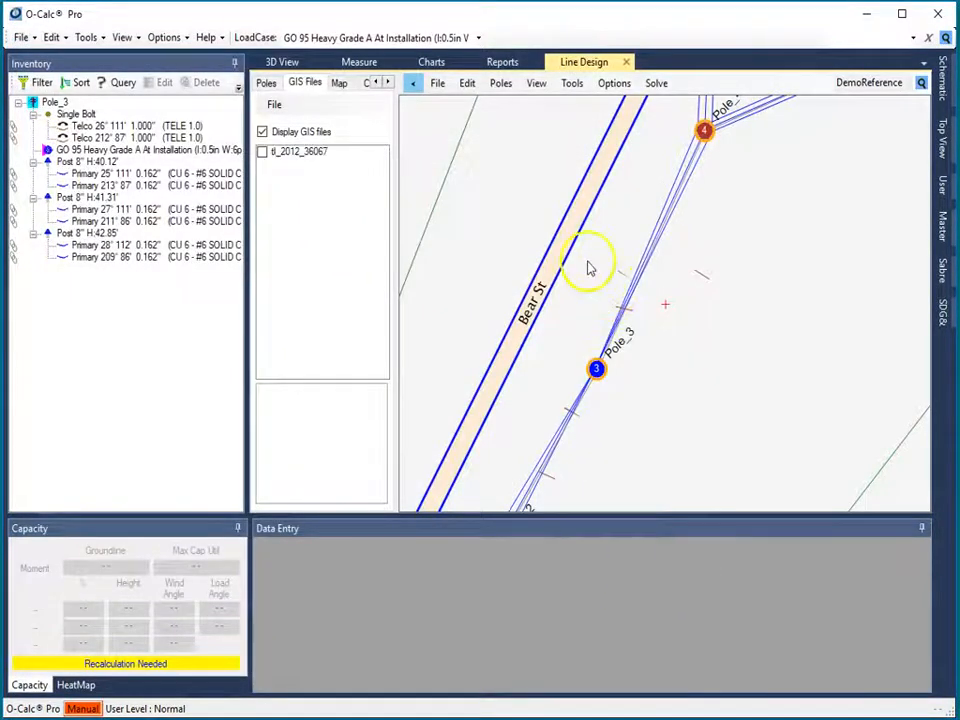
click(262, 152)
scroll(675, 262, down, 5)
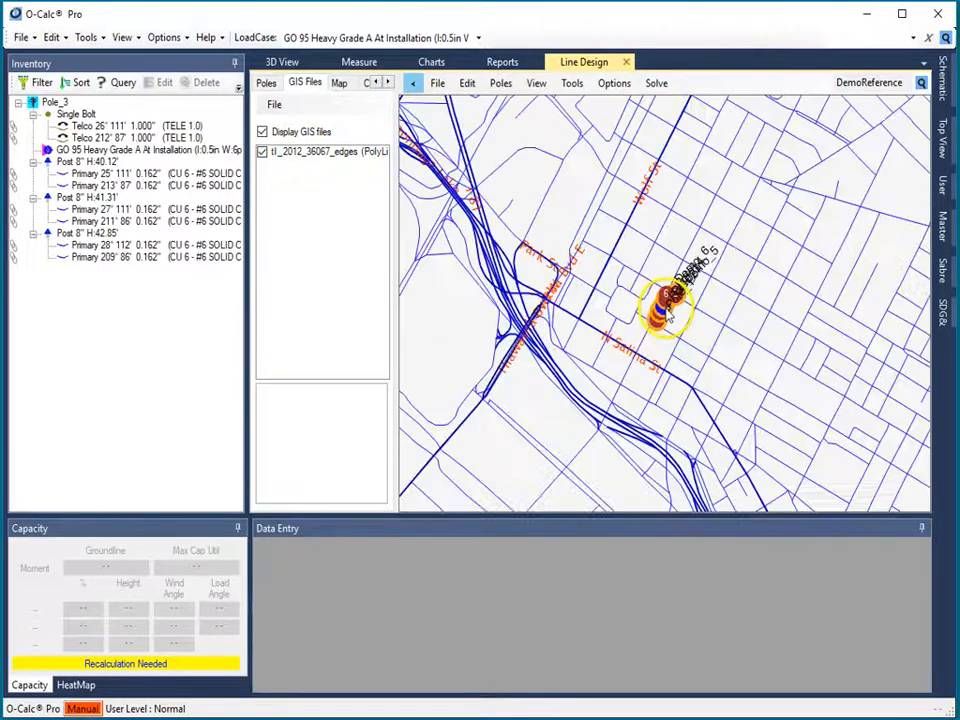
scroll(665, 312, up, 2)
scroll(665, 312, up, 2)
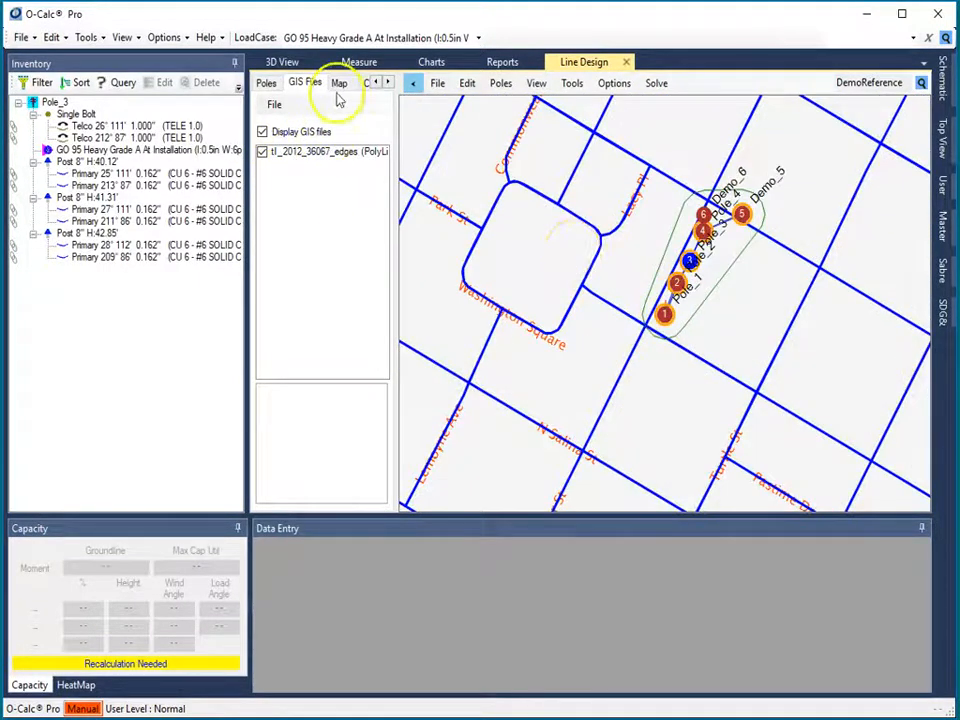
Look over the OMV and map tile display settings and examine the streets surrounding the pole line.
click(339, 83)
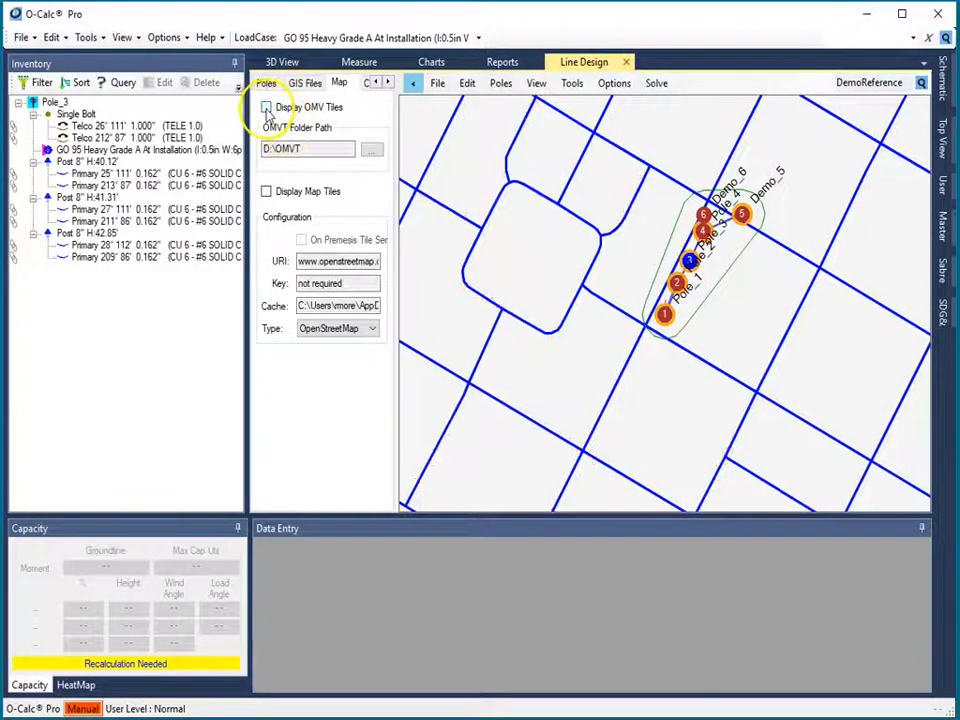
scroll(665, 308, down, 4)
scroll(665, 312, up, 2)
scroll(665, 310, up, 2)
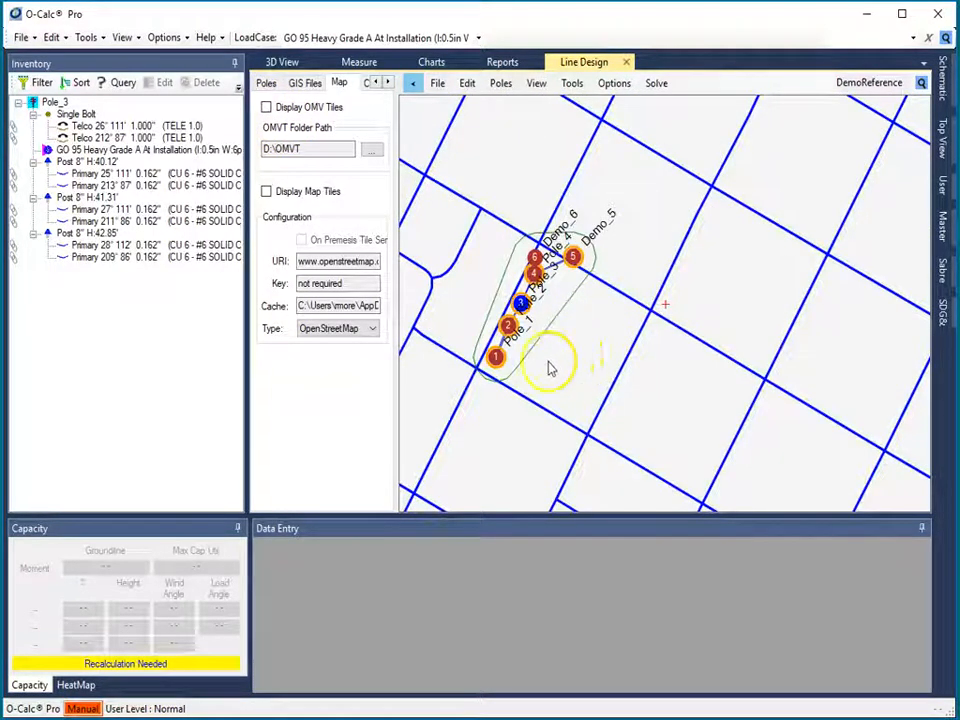
scroll(665, 310, up, 4)
scroll(666, 311, down, 2)
scroll(667, 311, down, 2)
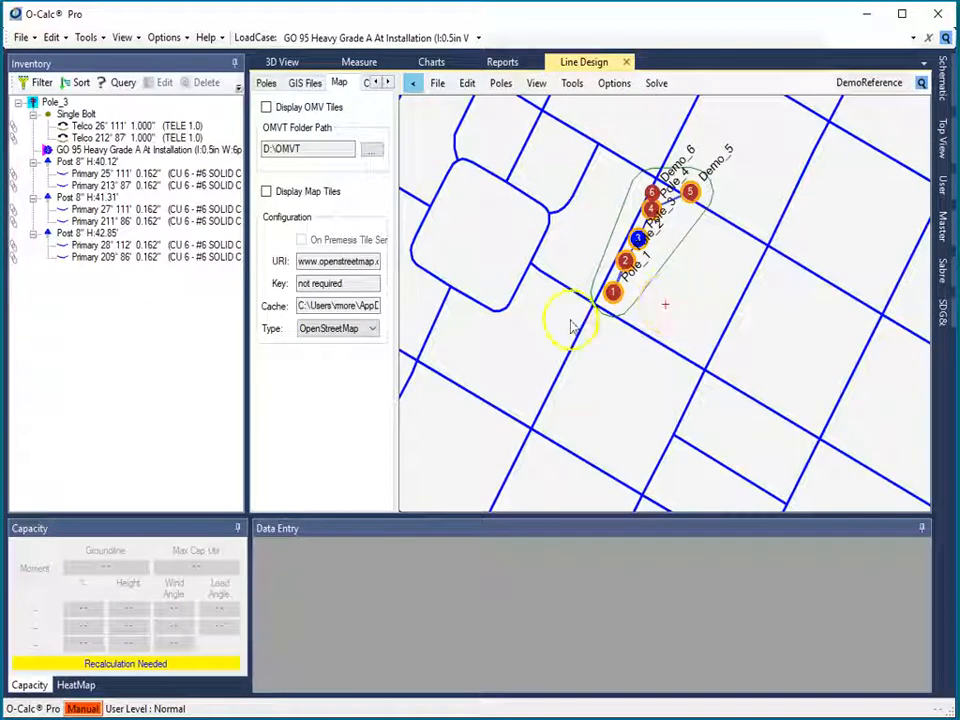
Set the Single Bolt assembly under Generic CATV in the Master catalog as the line design stringing assembly.
scroll(666, 311, up, 4)
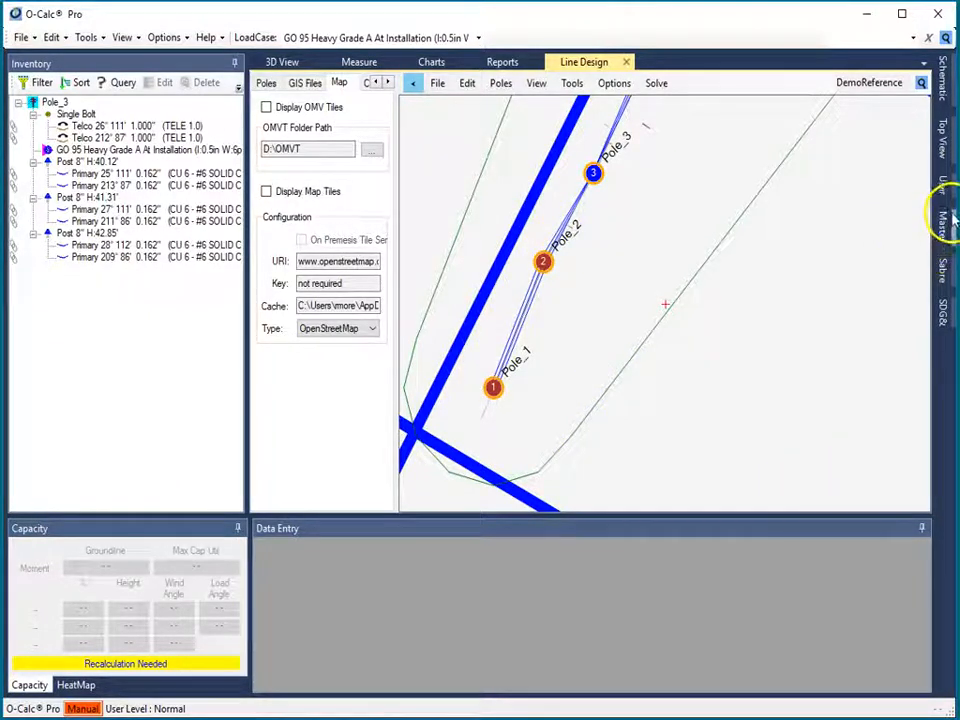
mouse_move(945, 229)
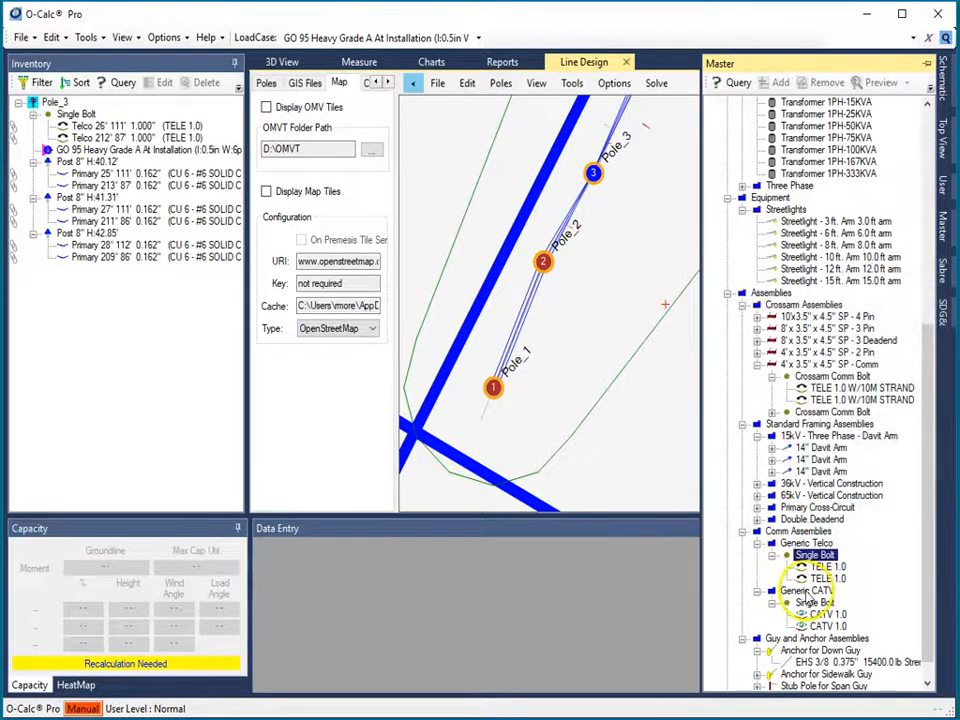
right_click(812, 606)
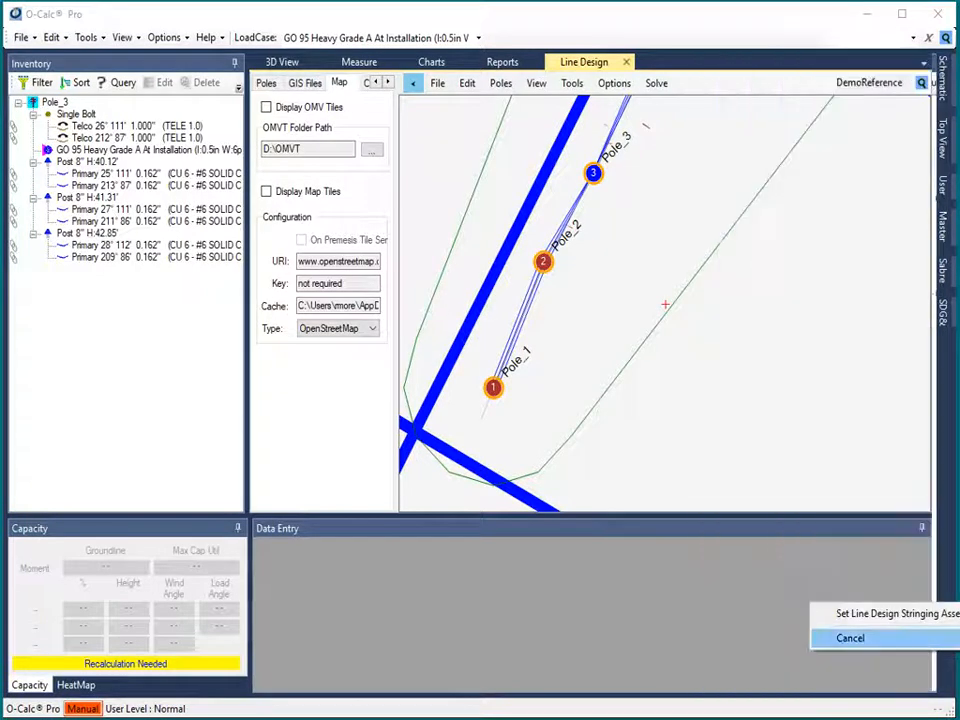
click(928, 618)
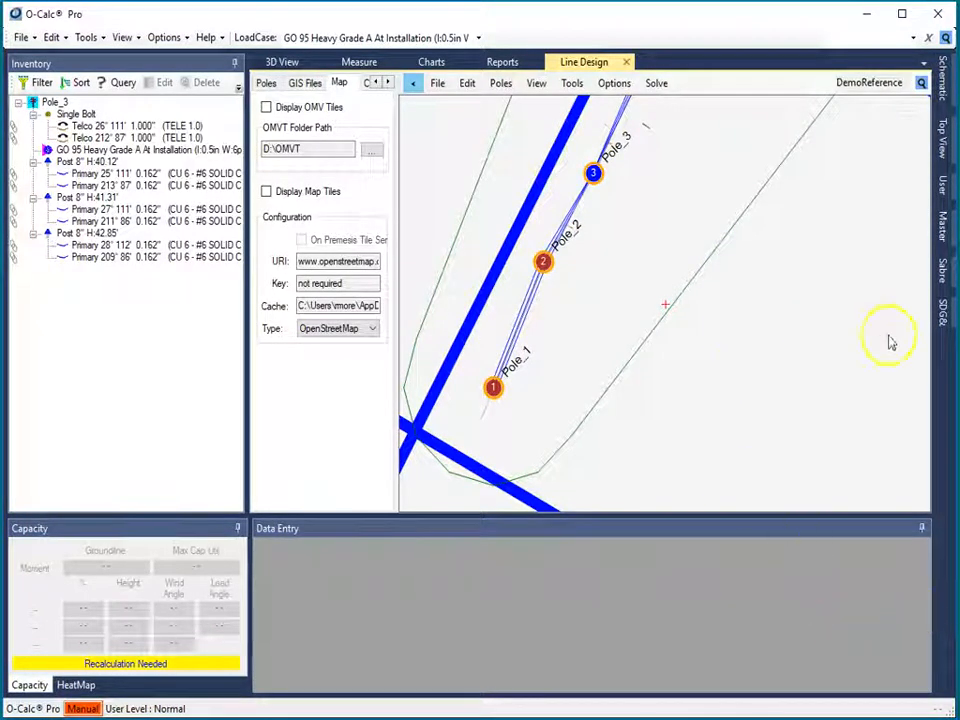
Add four drops to Pole_1 at a height of 20 ft, two on each side of the line, and finish adding drops.
click(491, 385)
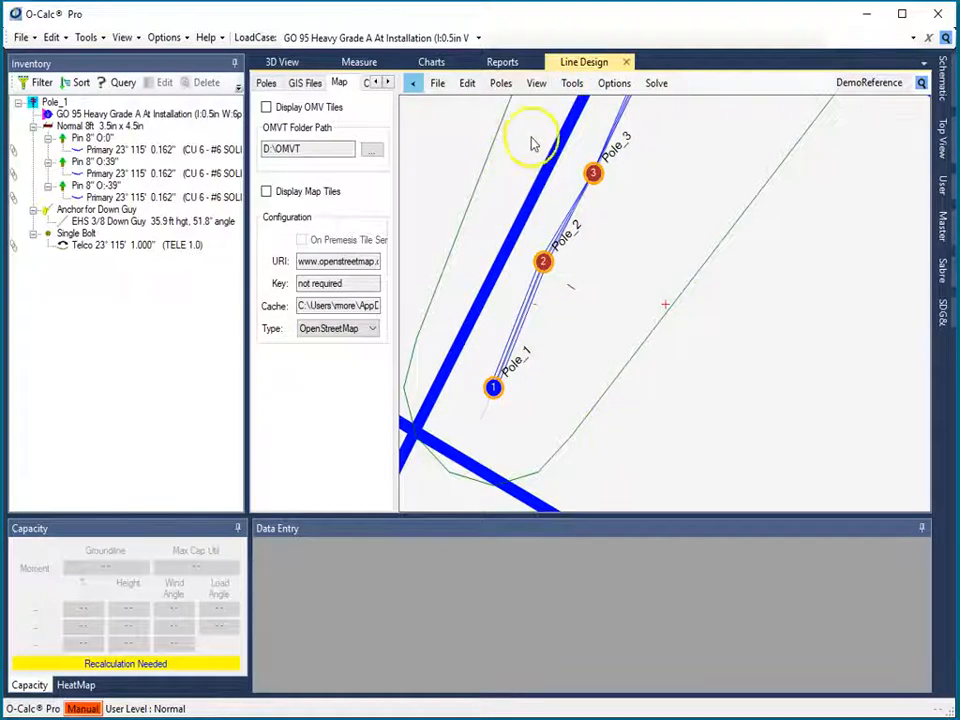
click(572, 83)
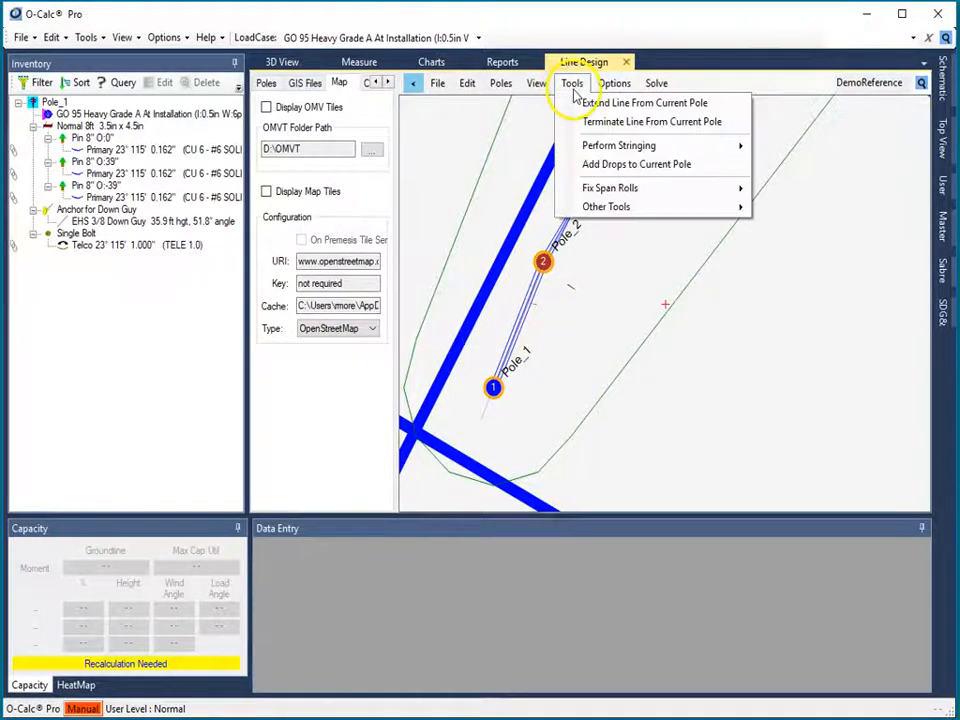
click(657, 166)
click(706, 207)
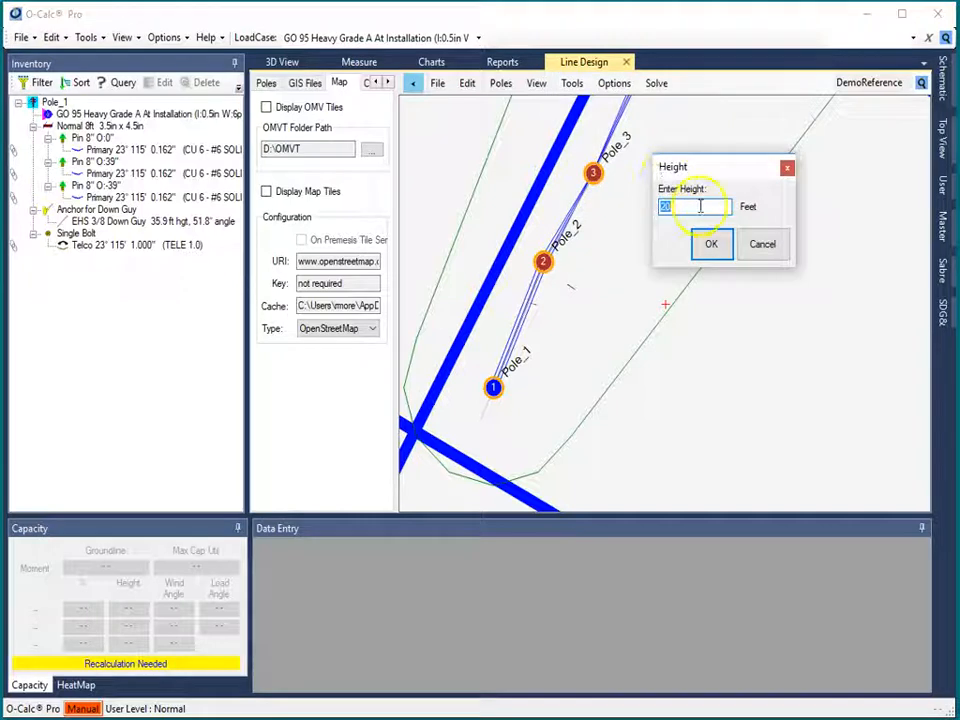
click(698, 256)
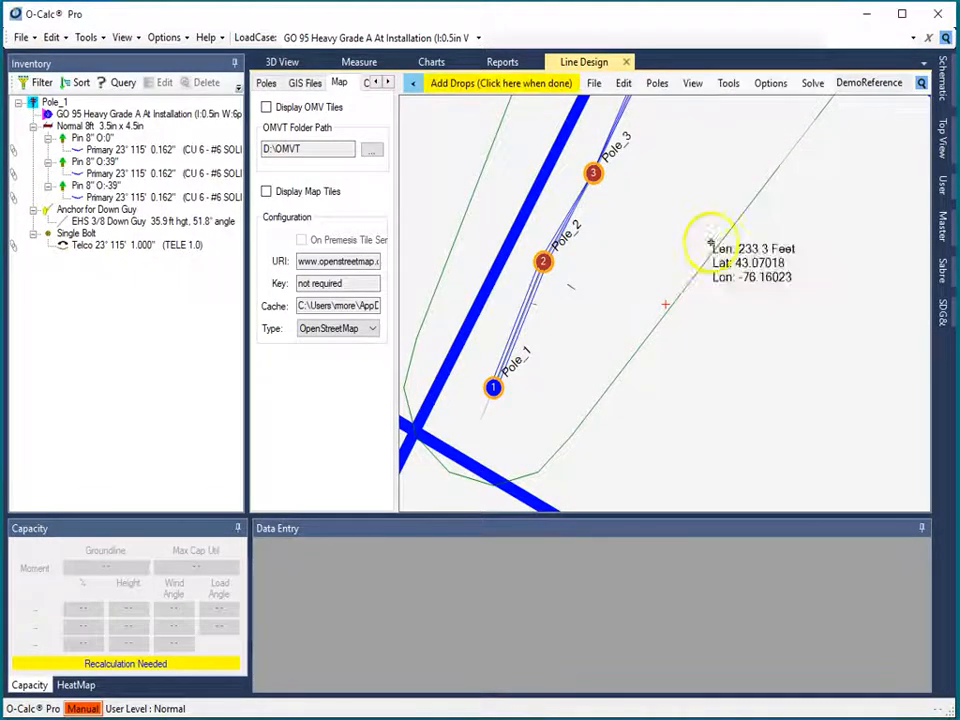
click(640, 380)
click(642, 458)
click(492, 477)
click(400, 410)
click(424, 317)
click(678, 438)
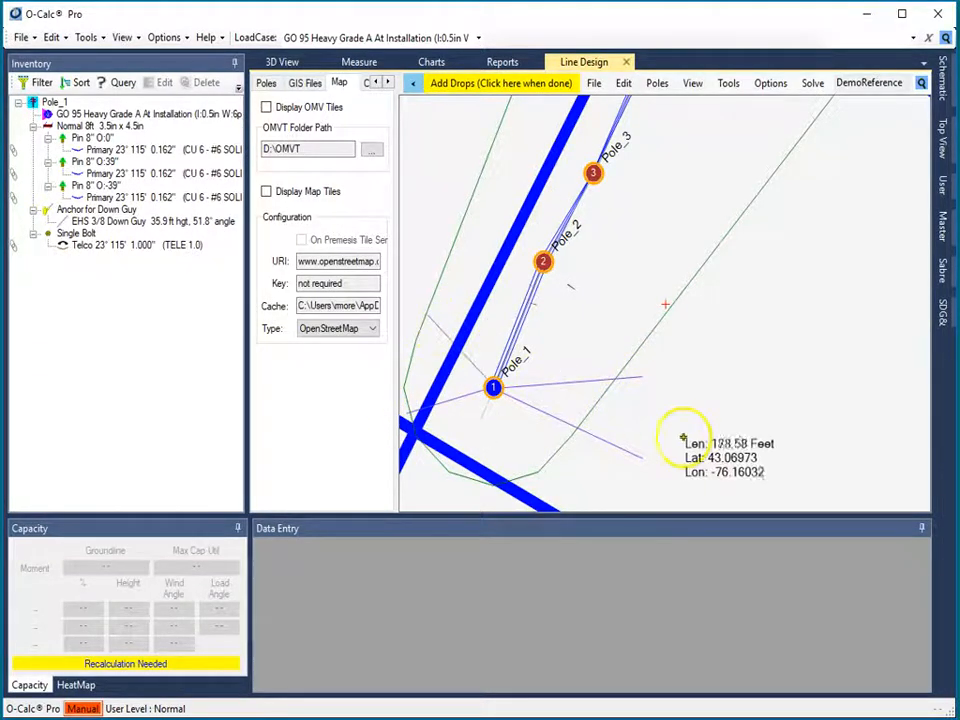
click(510, 84)
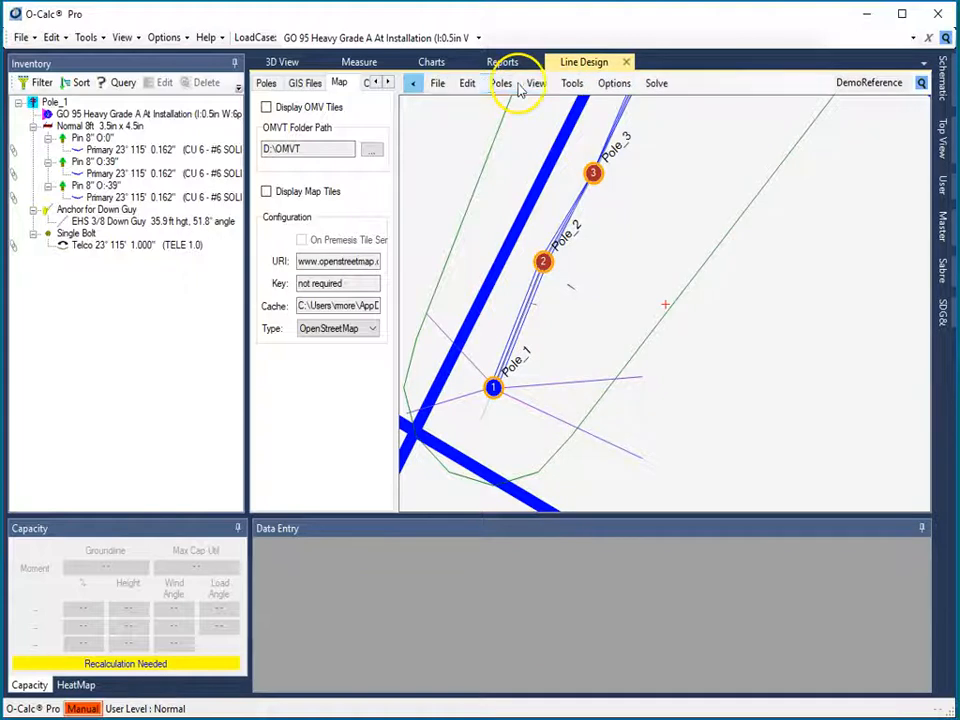
Add four drops to Pole_2 at a height of 20 ft, two on each side of the line, and finish adding drops.
click(543, 262)
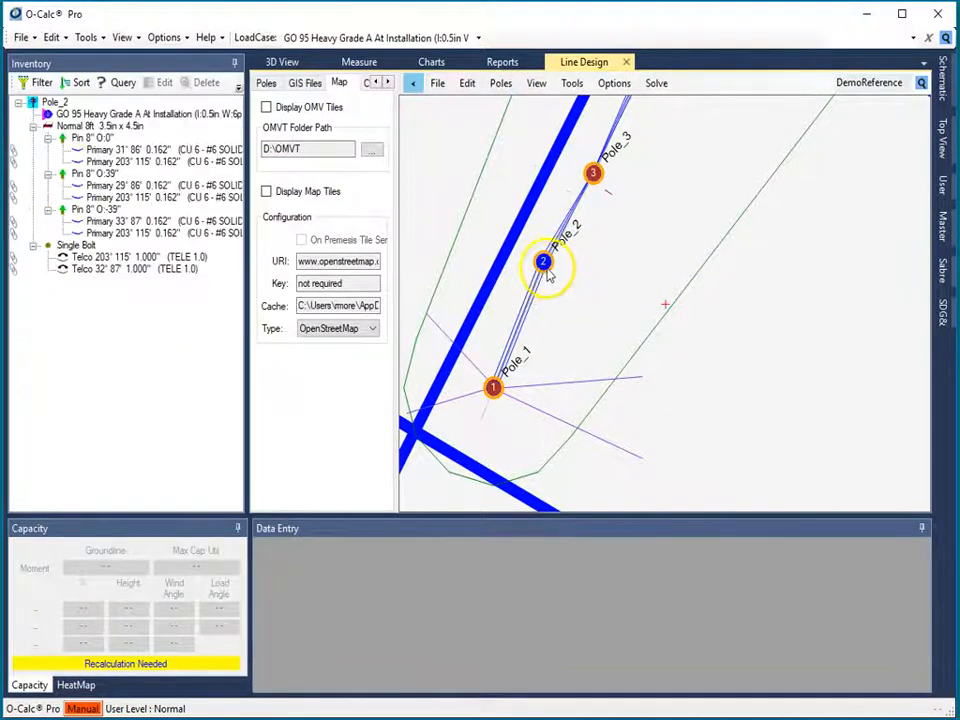
click(468, 84)
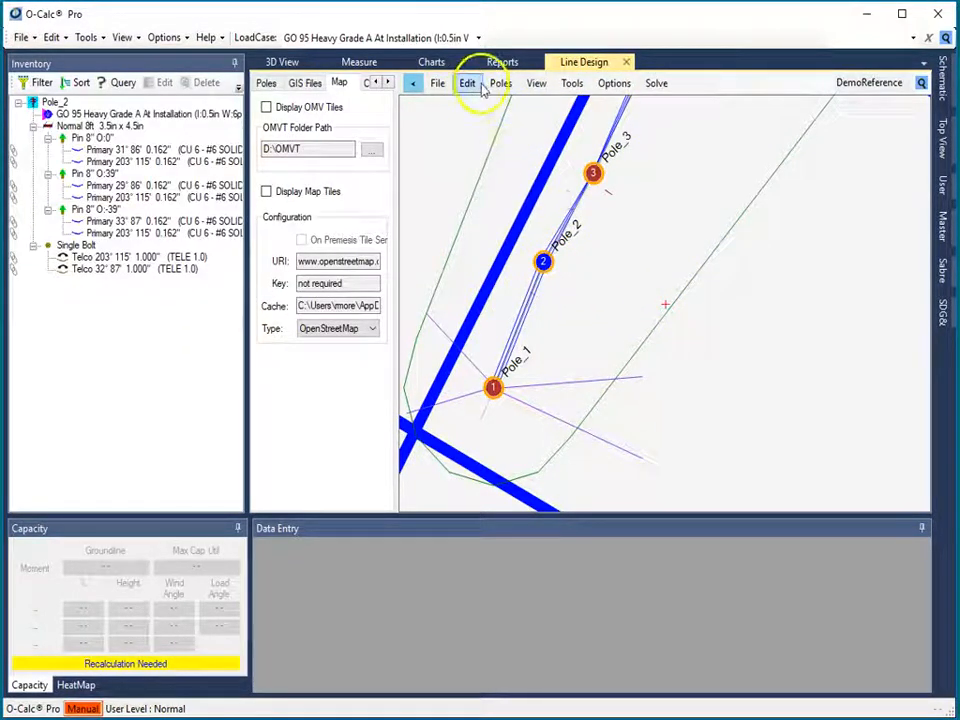
click(570, 86)
click(600, 164)
click(588, 172)
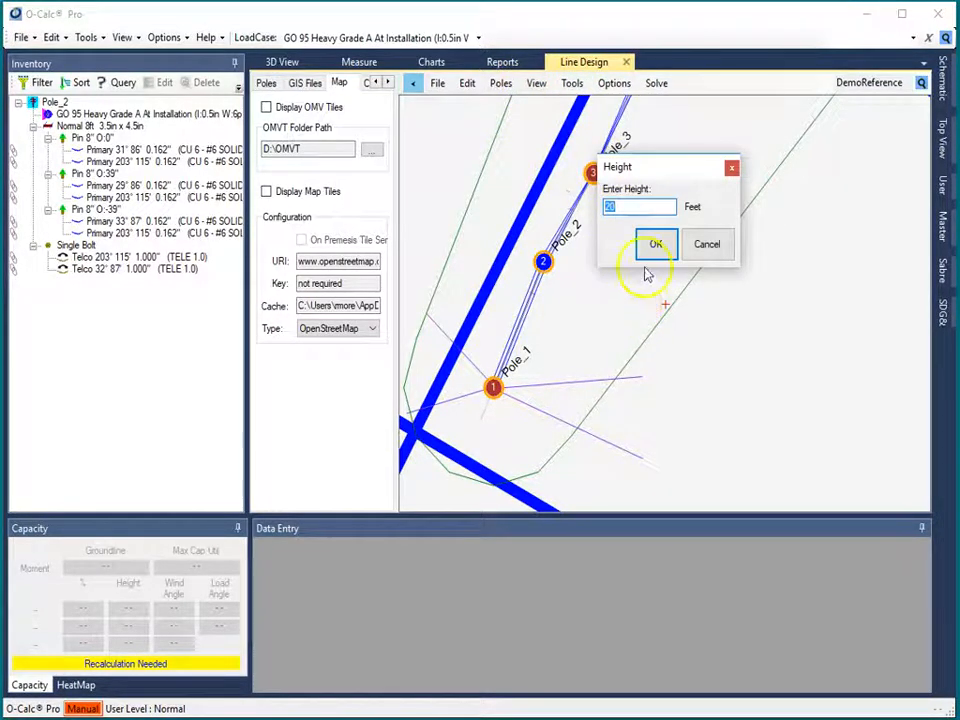
click(651, 248)
click(632, 310)
click(650, 267)
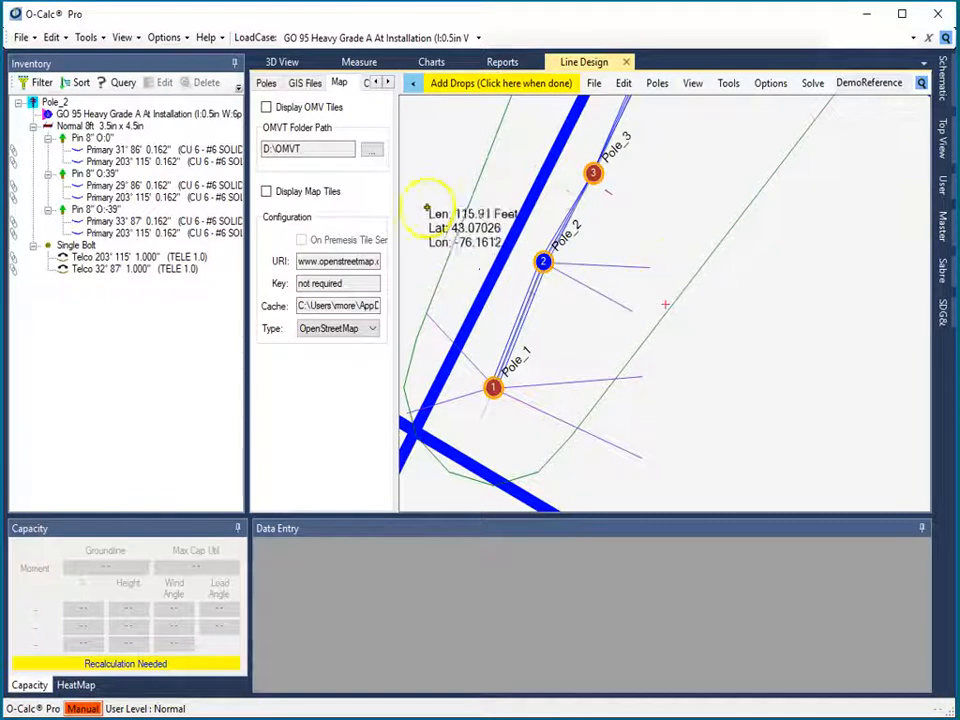
click(463, 181)
click(478, 131)
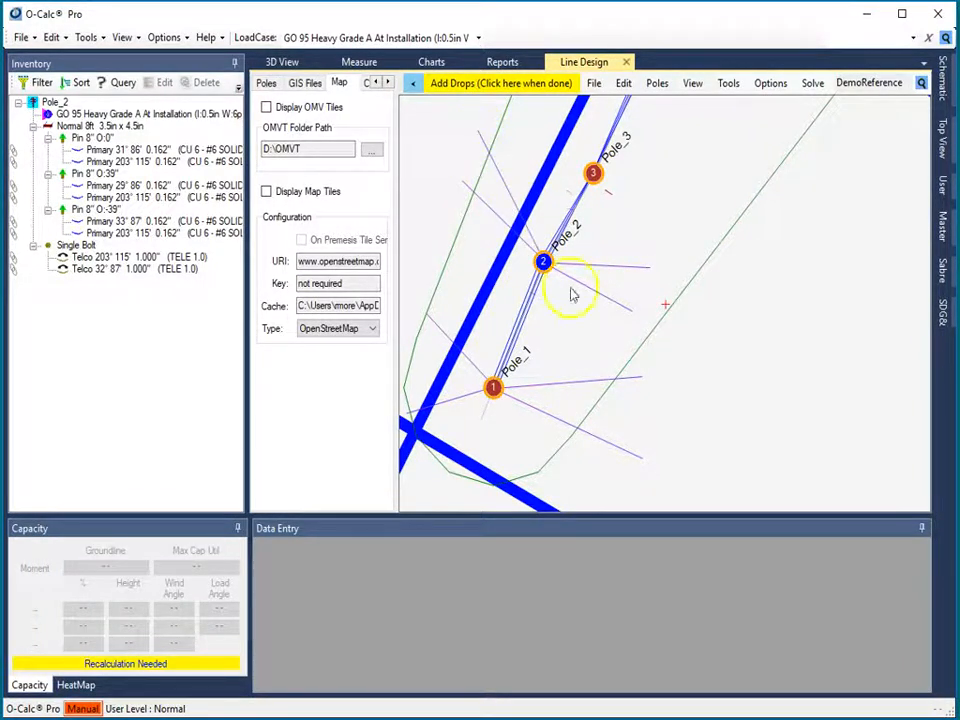
click(540, 82)
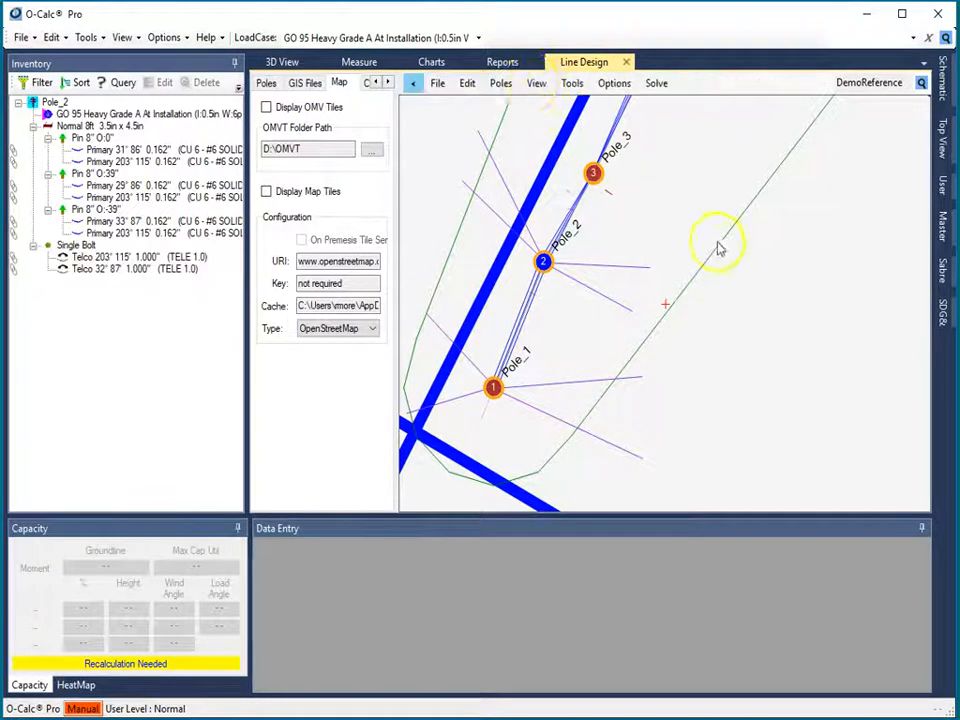
Inspect the new drops in the 3D view from several angles with the value beside the All Spans filter set to 100.
click(280, 62)
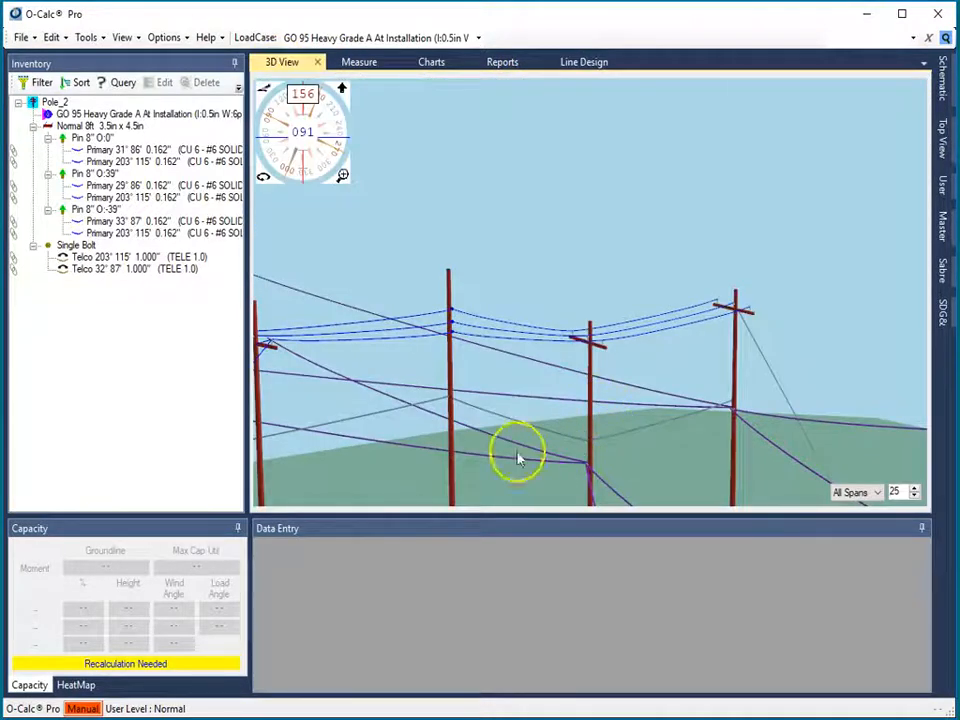
drag(524, 447, 718, 443)
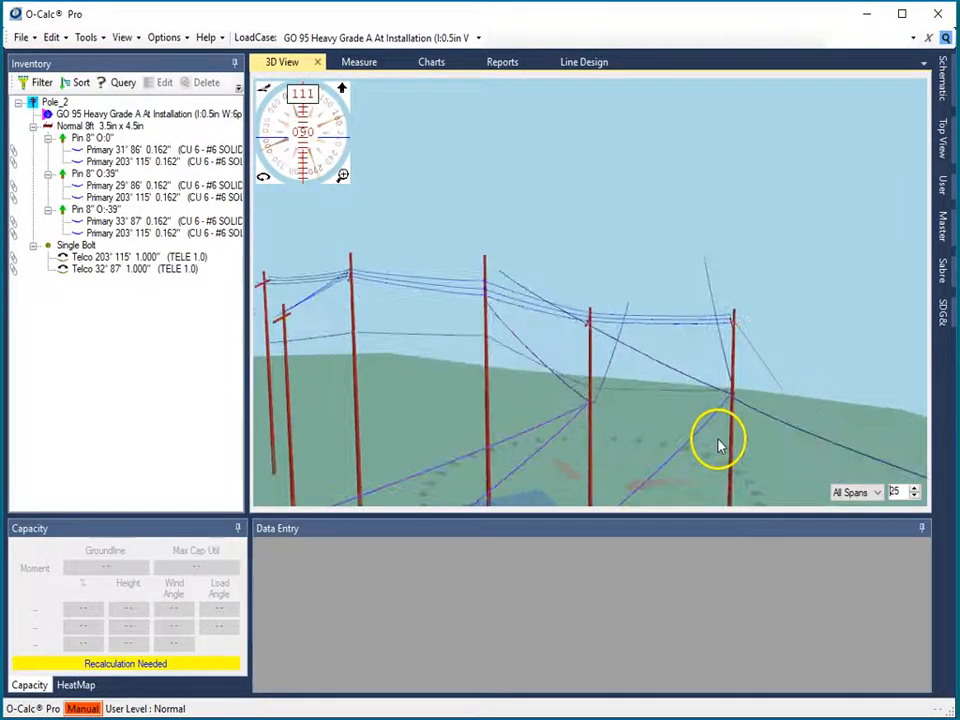
click(916, 493)
drag(662, 456, 820, 495)
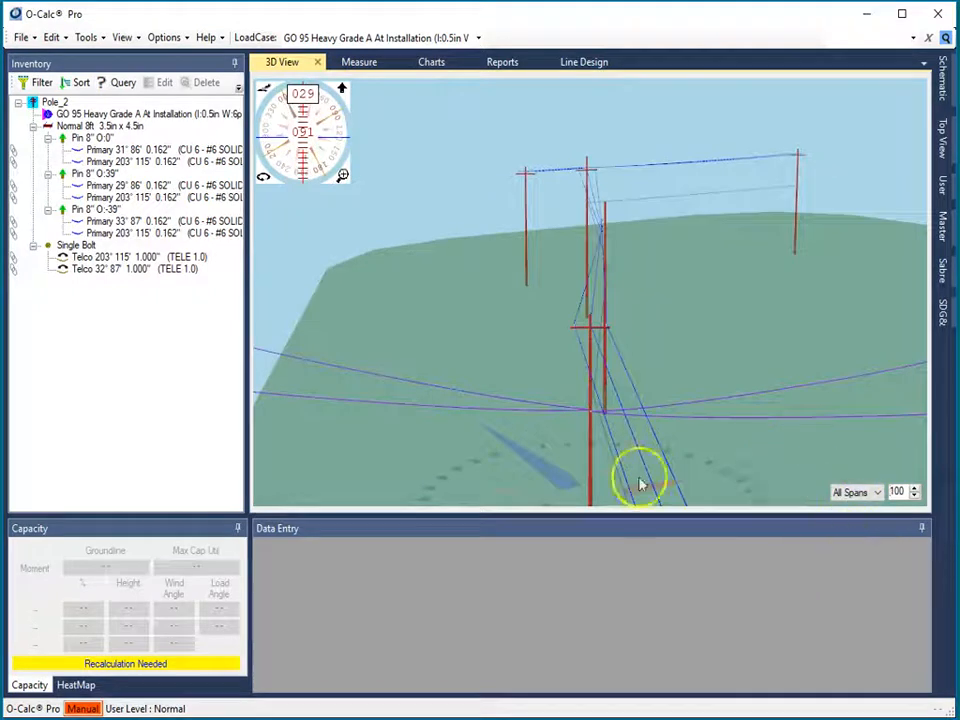
Compare the Linked, Un-Linked and Sel Pole span filters in the 3D view and return to All Spans.
click(879, 493)
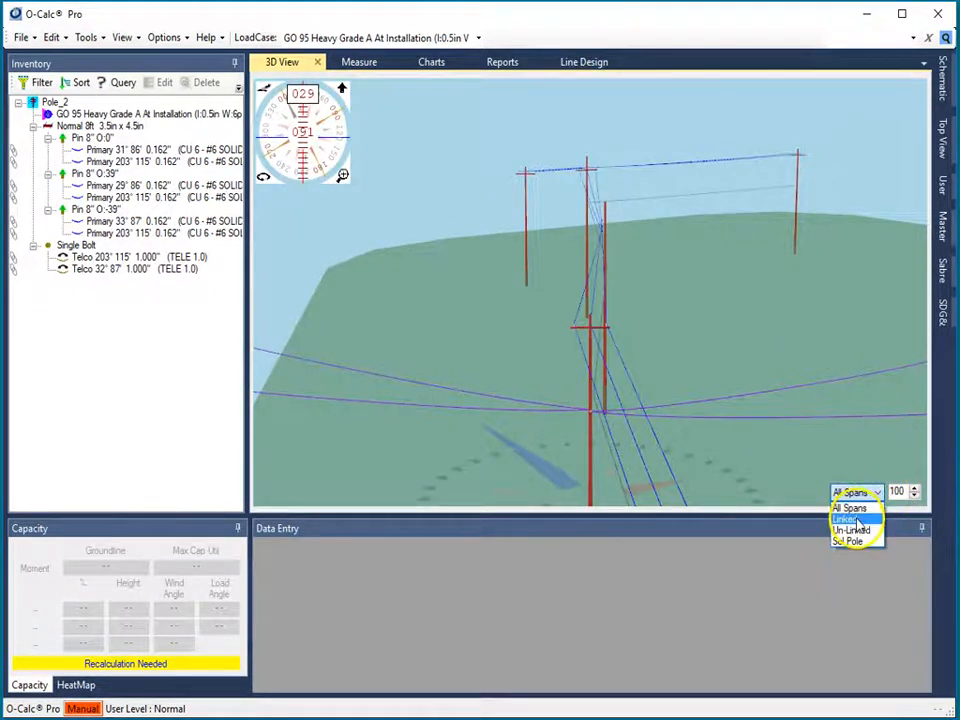
click(851, 519)
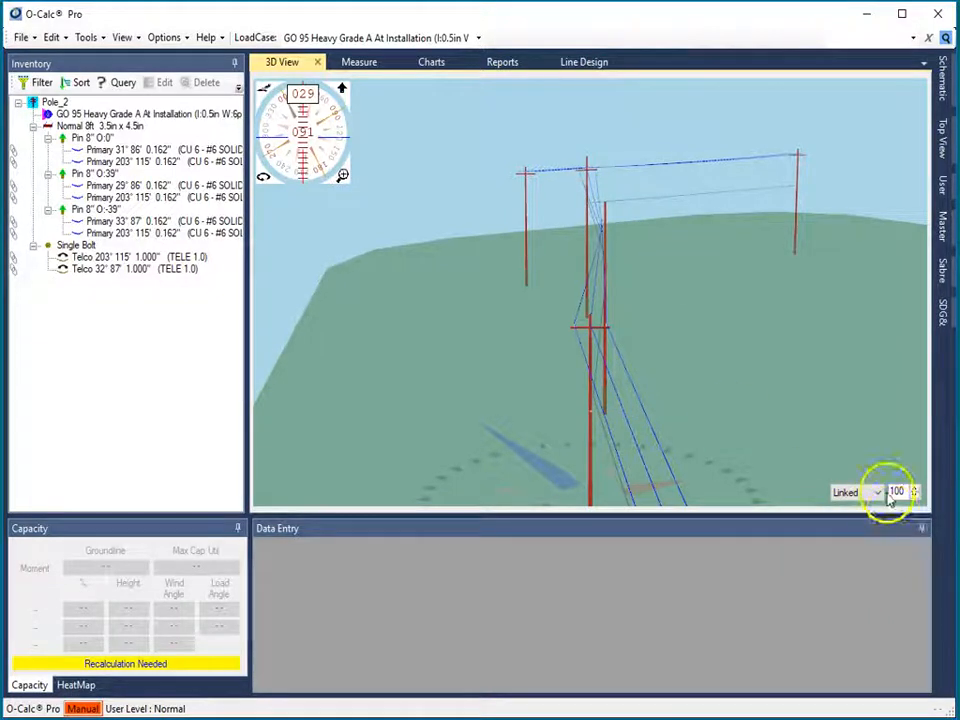
click(877, 492)
click(852, 530)
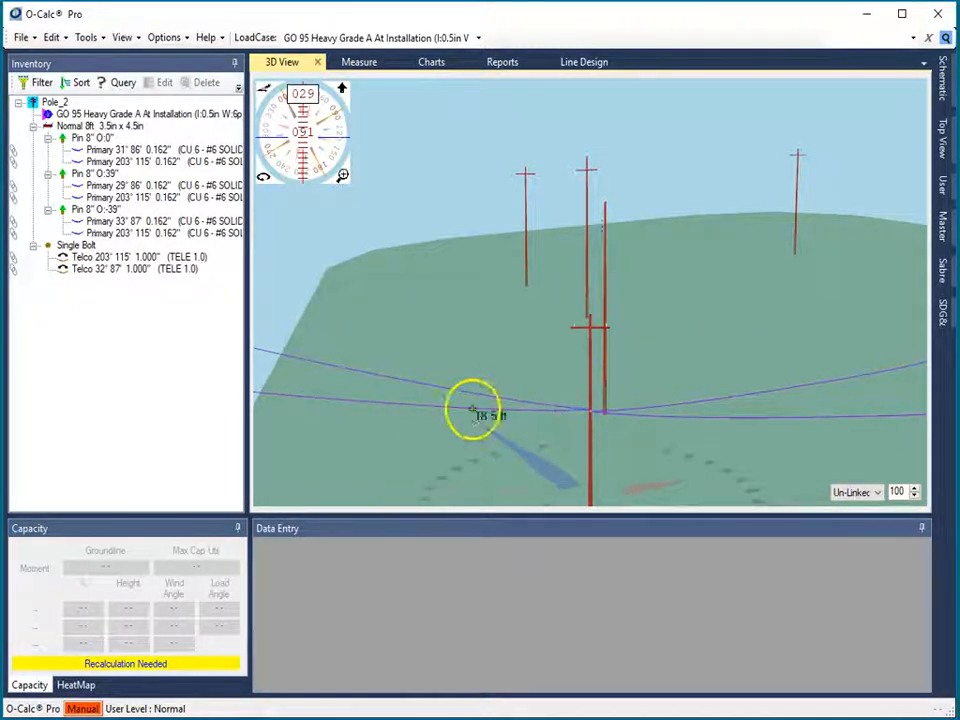
click(876, 492)
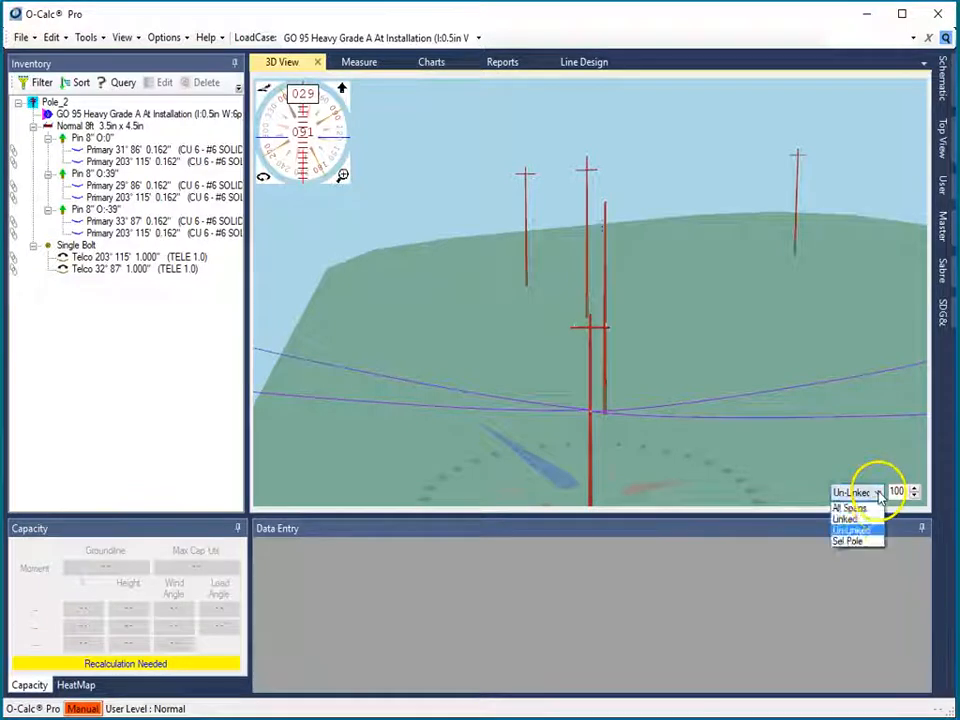
click(865, 543)
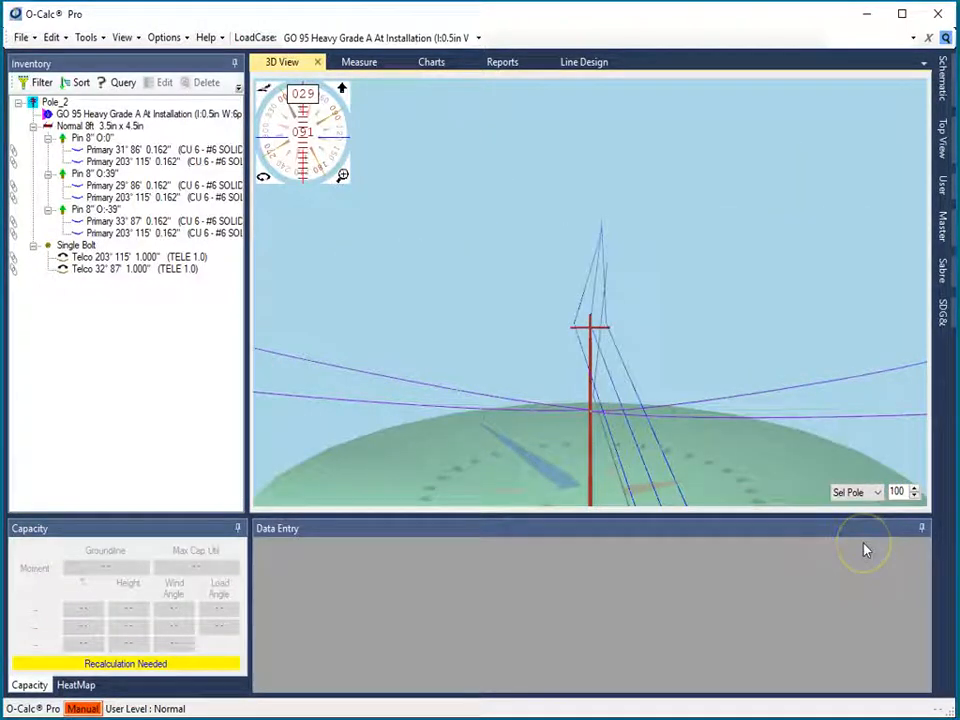
click(876, 492)
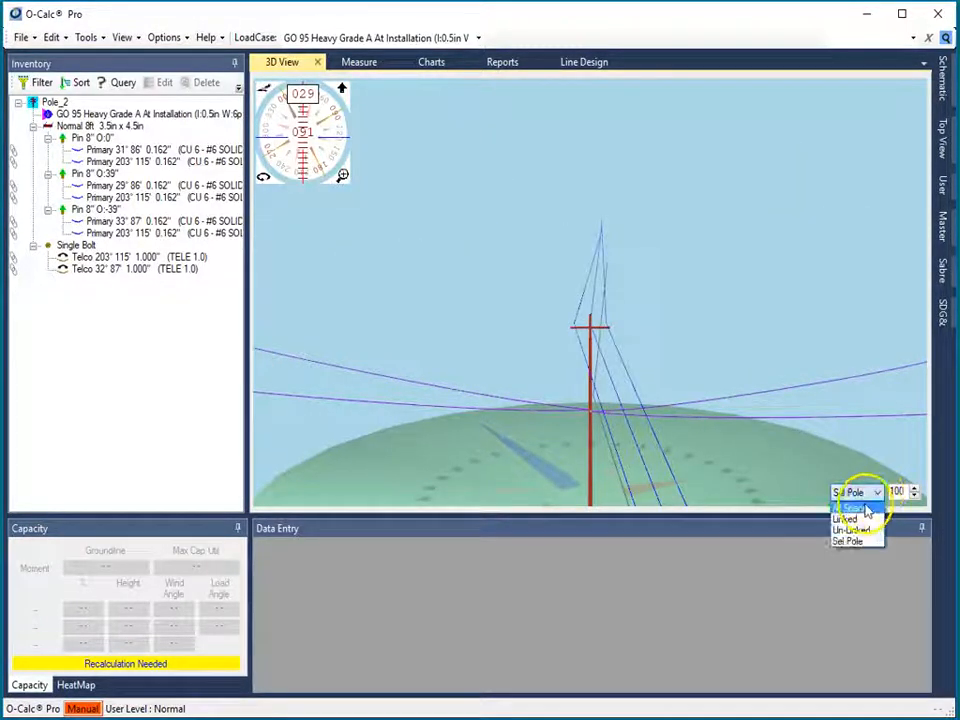
click(862, 505)
scroll(720, 270, down, 3)
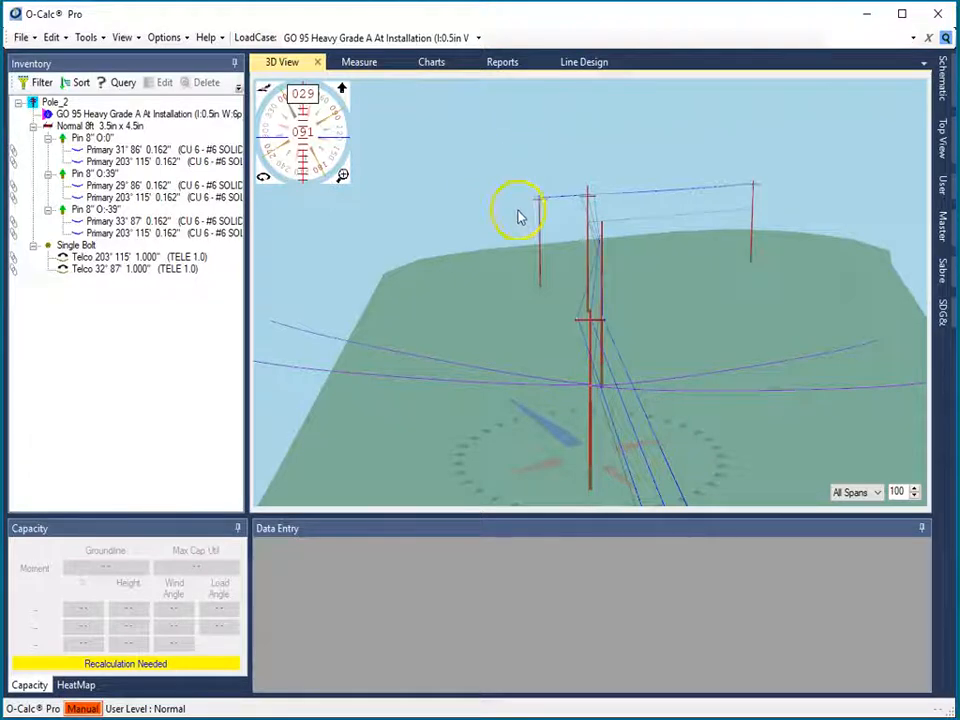
Hide the GIS files in the line design plan and display the OMV tiles as the base map.
click(580, 62)
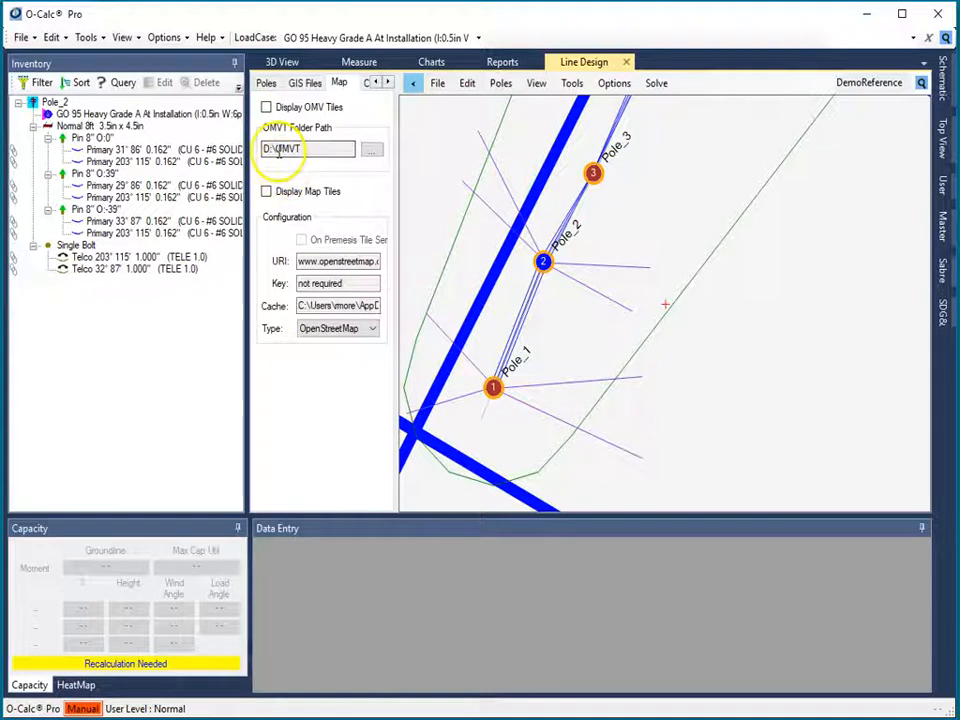
click(305, 82)
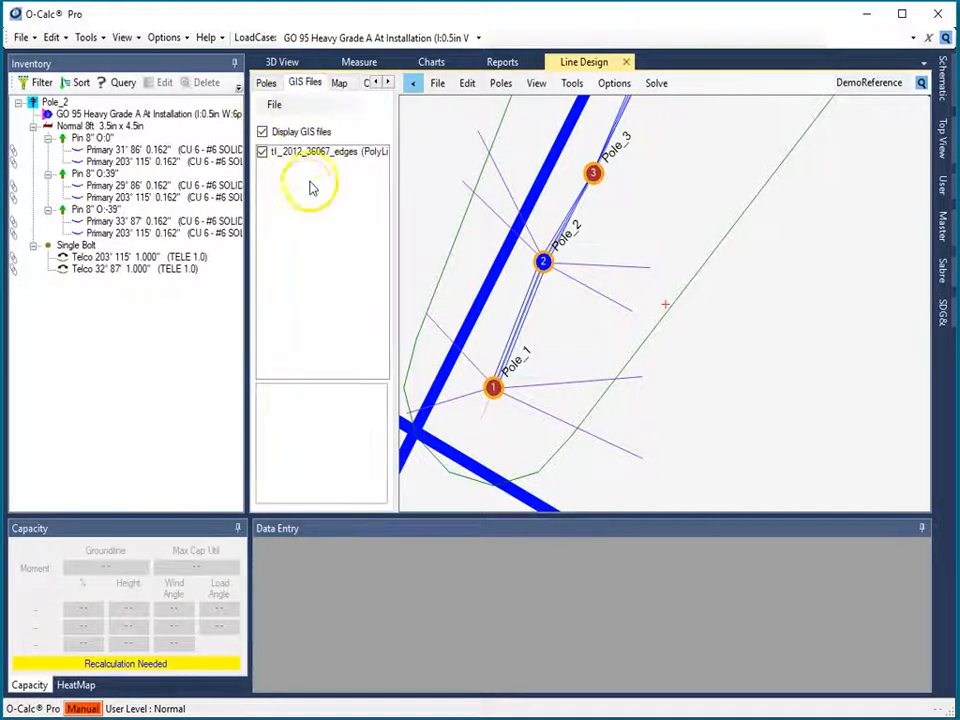
click(262, 131)
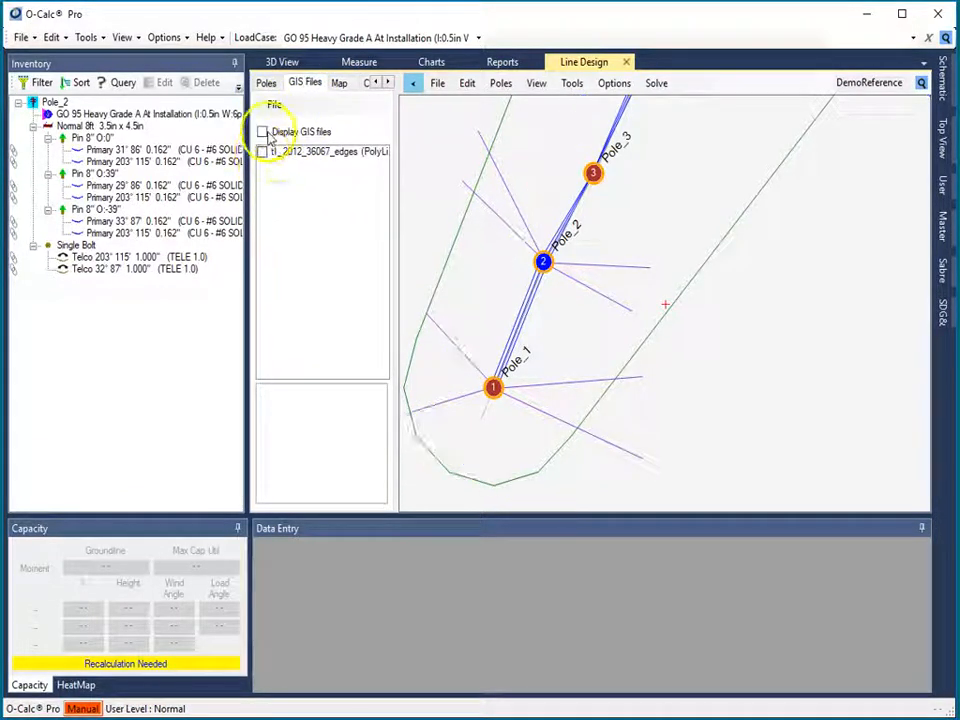
click(339, 86)
click(266, 107)
scroll(665, 310, down, 3)
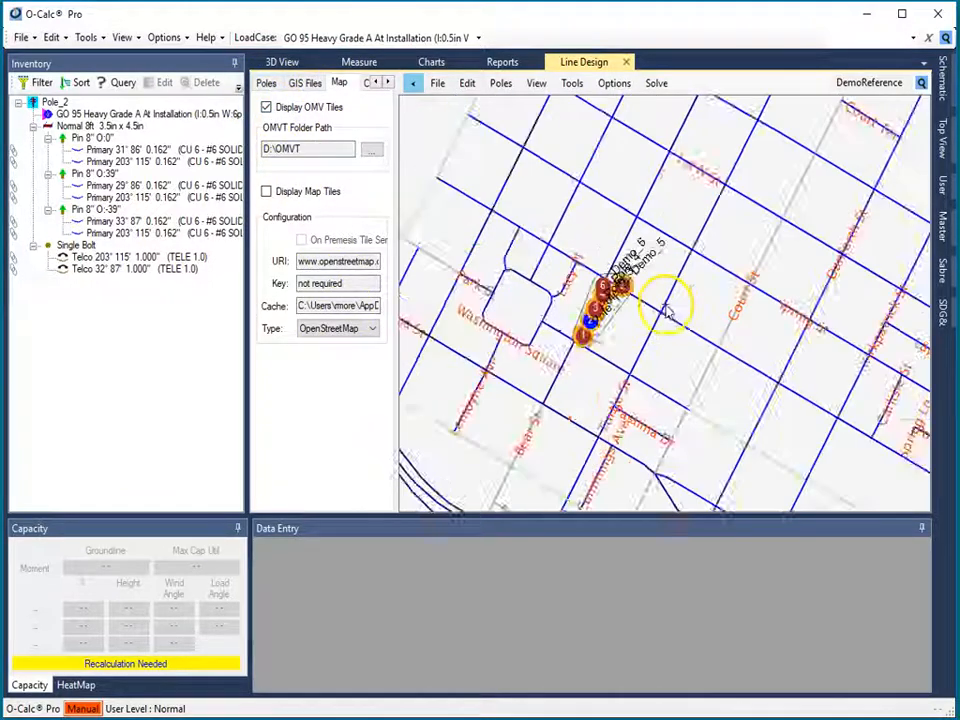
scroll(667, 313, up, 2)
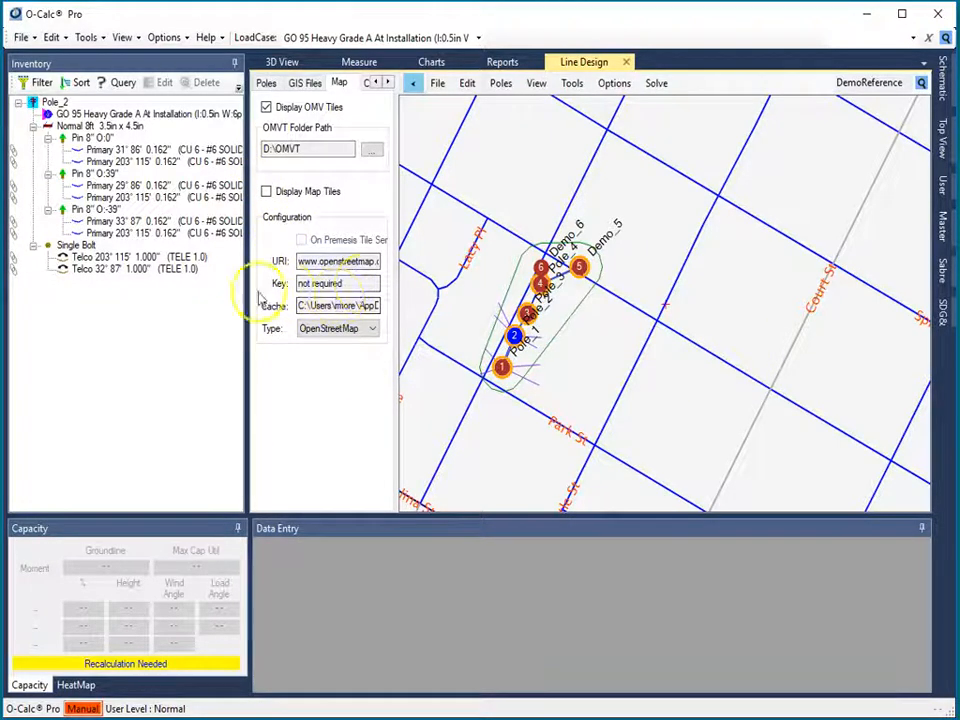
Replace the OMV tiles with OpenStreetMap tiles in the line design plan and examine the streets around the pole line.
click(267, 192)
click(267, 107)
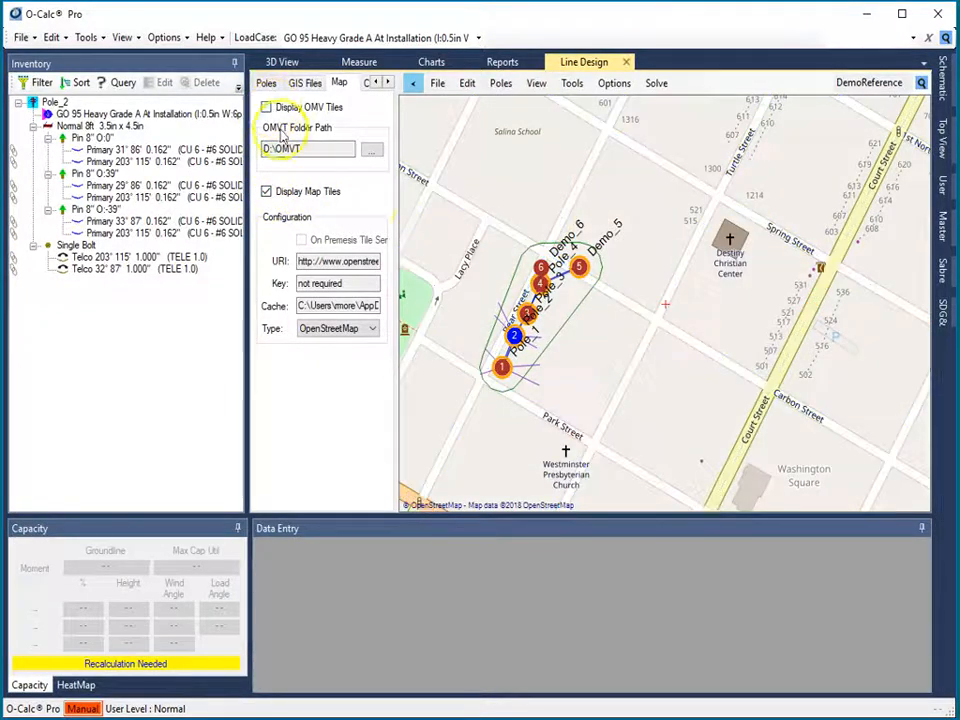
scroll(664, 302, down, 2)
scroll(668, 309, down, 3)
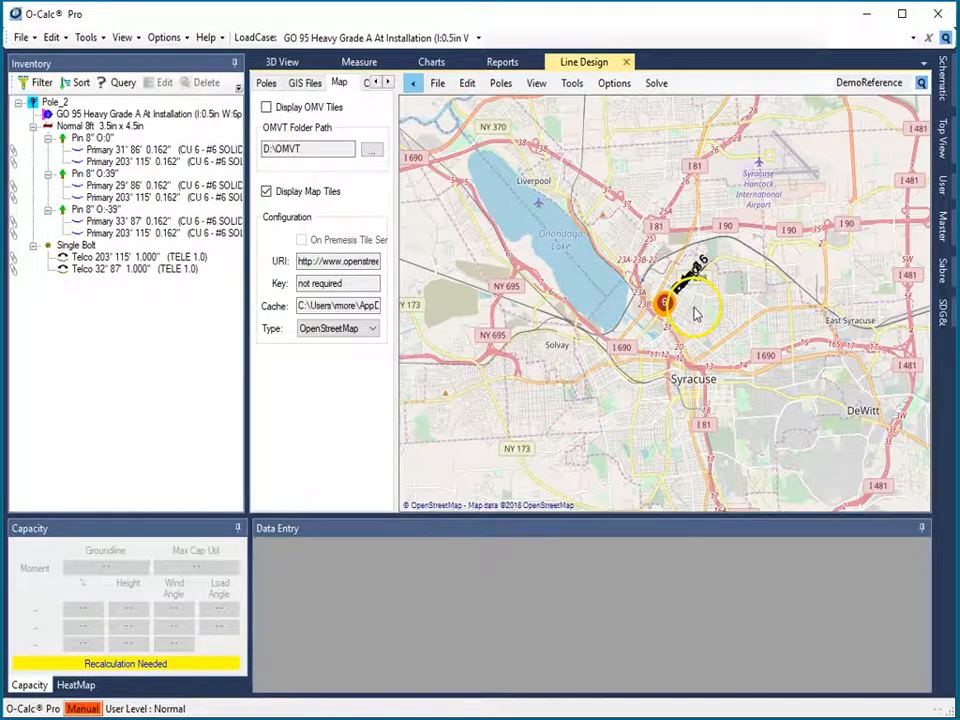
scroll(680, 310, up, 2)
scroll(668, 310, up, 2)
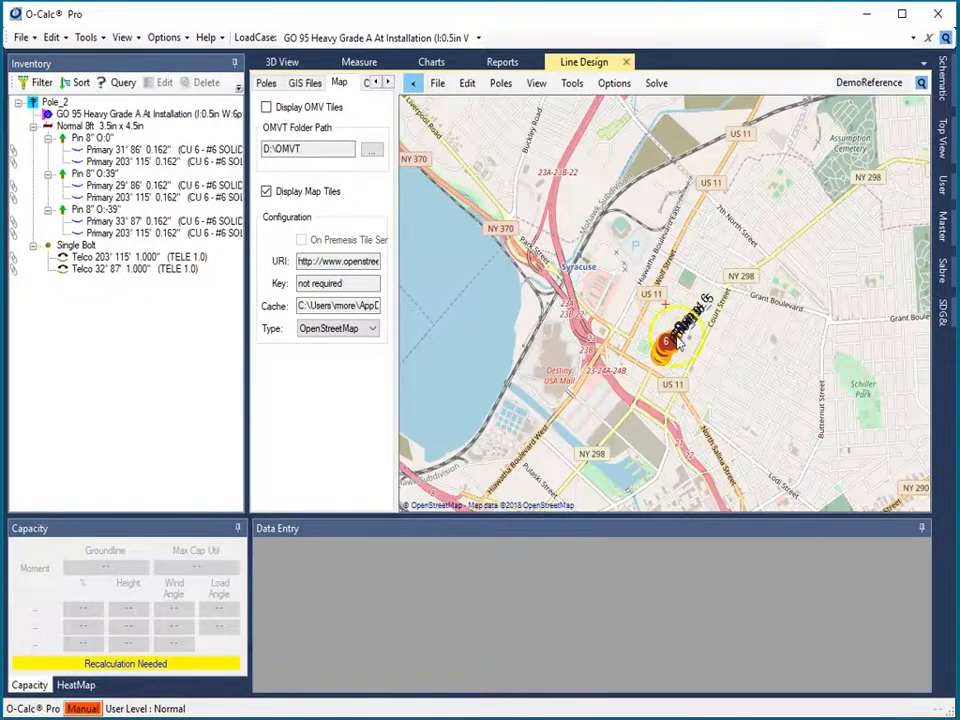
scroll(680, 340, up, 3)
scroll(672, 308, up, 1)
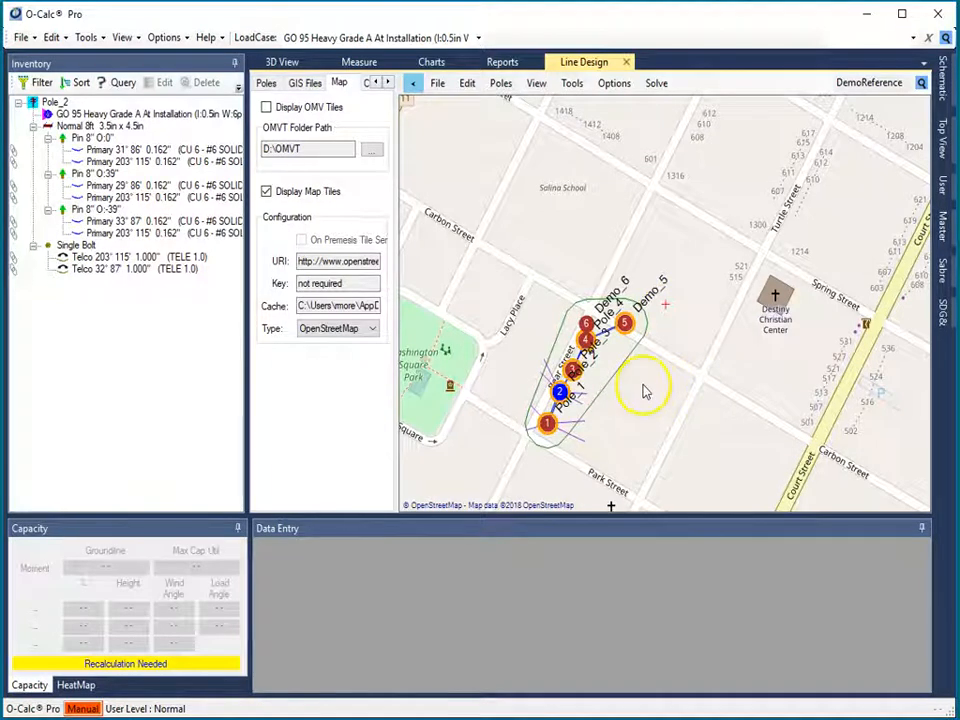
scroll(645, 392, up, 1)
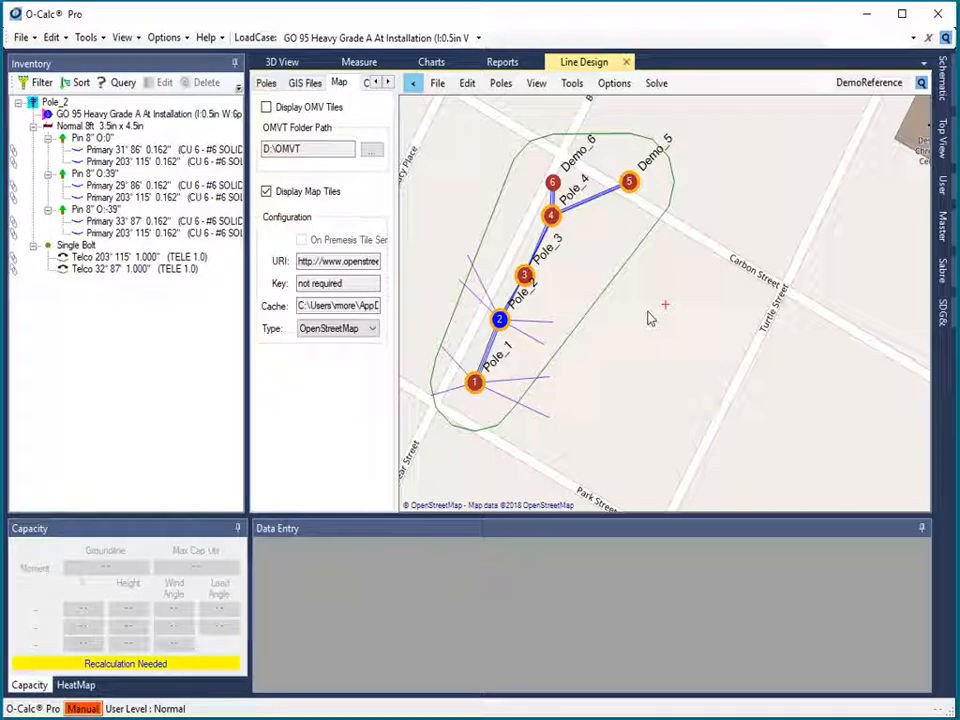
click(682, 295)
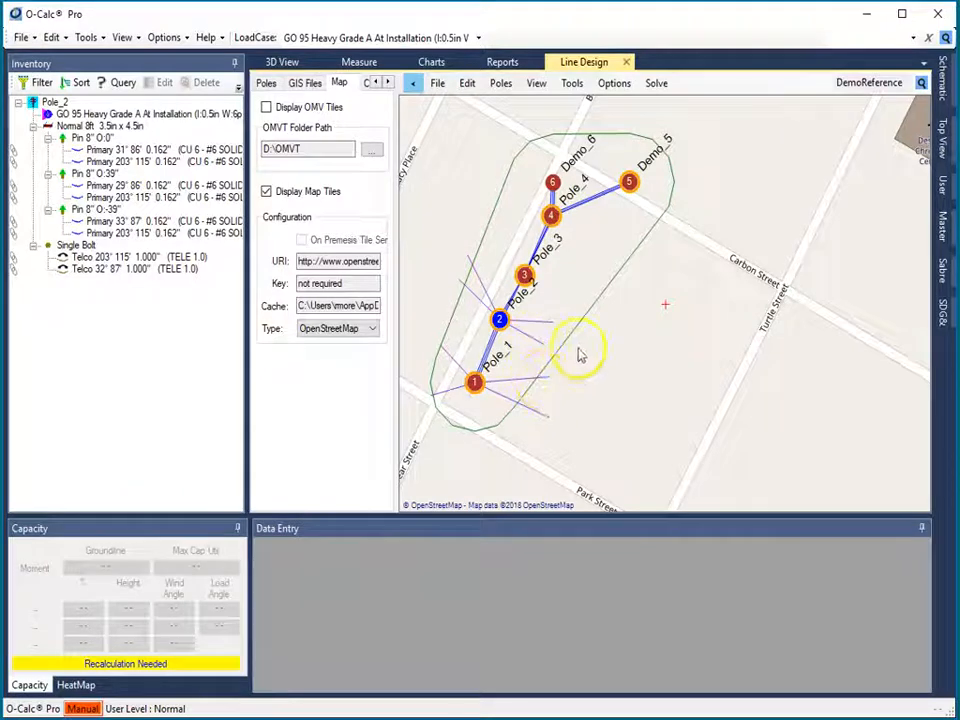
scroll(666, 306, up, 1)
scroll(666, 306, down, 4)
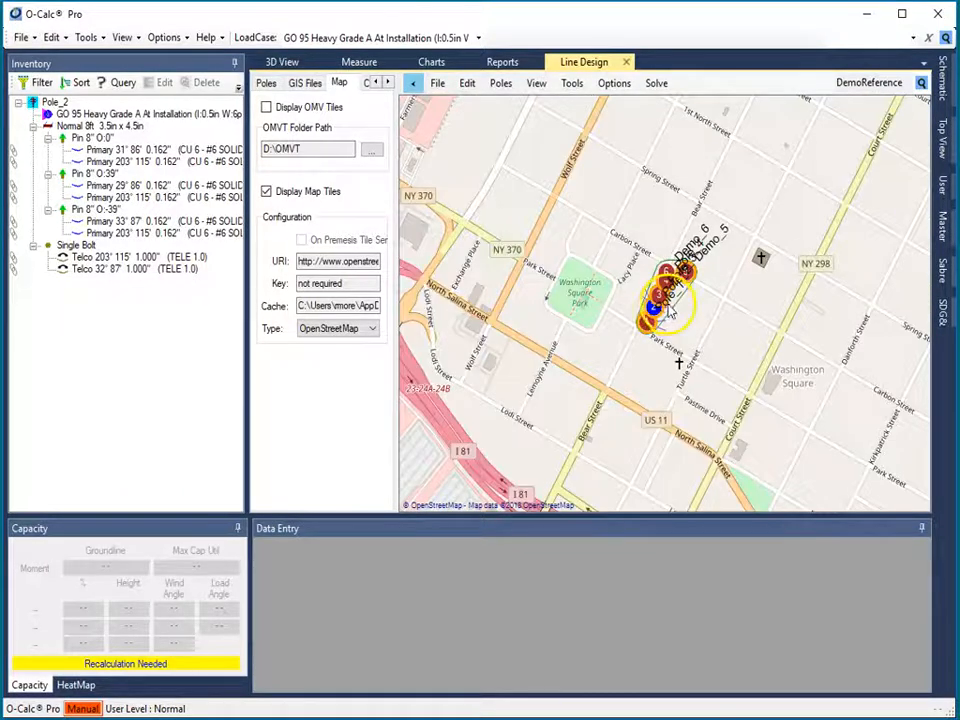
scroll(670, 310, up, 4)
scroll(666, 306, up, 1)
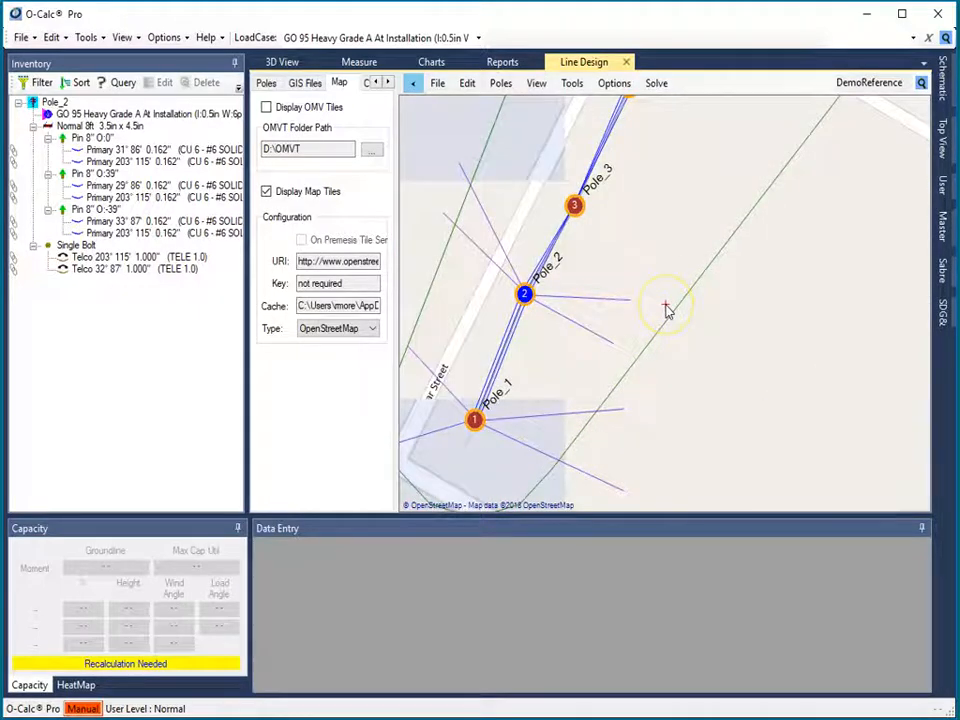
scroll(666, 306, down, 1)
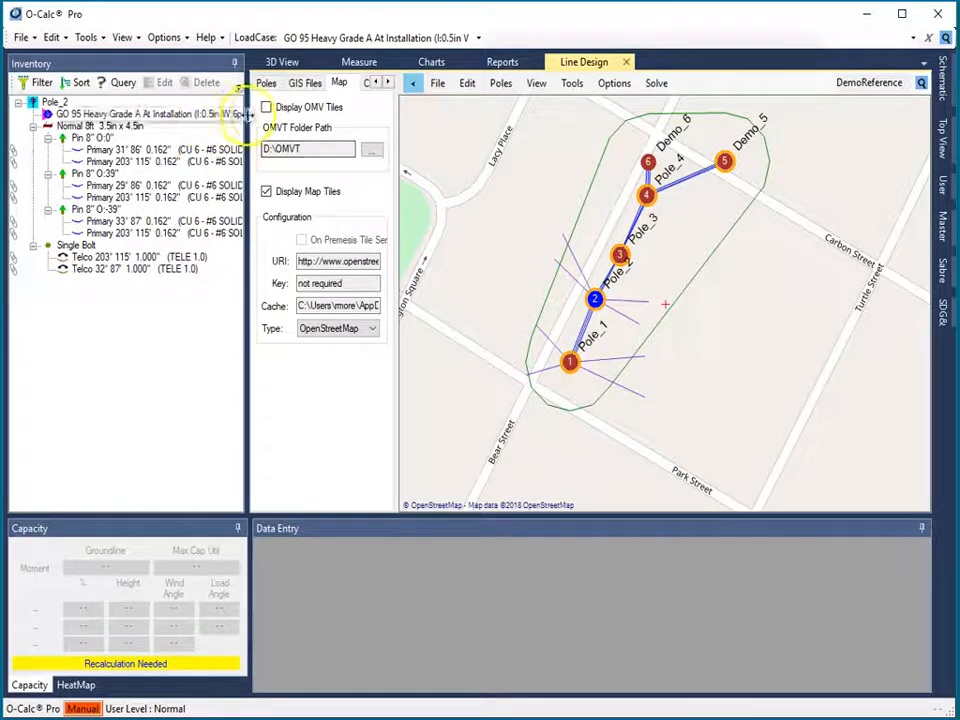
Hide the OpenStreetMap tiles and display the OMV tiles again.
click(266, 193)
click(266, 107)
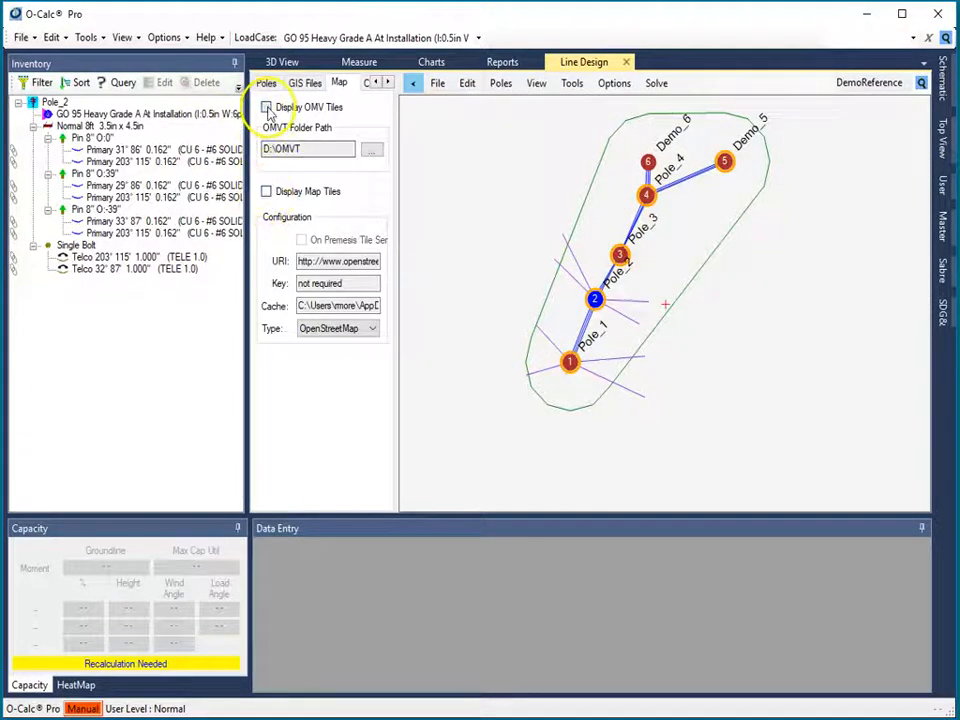
scroll(660, 288, down, 2)
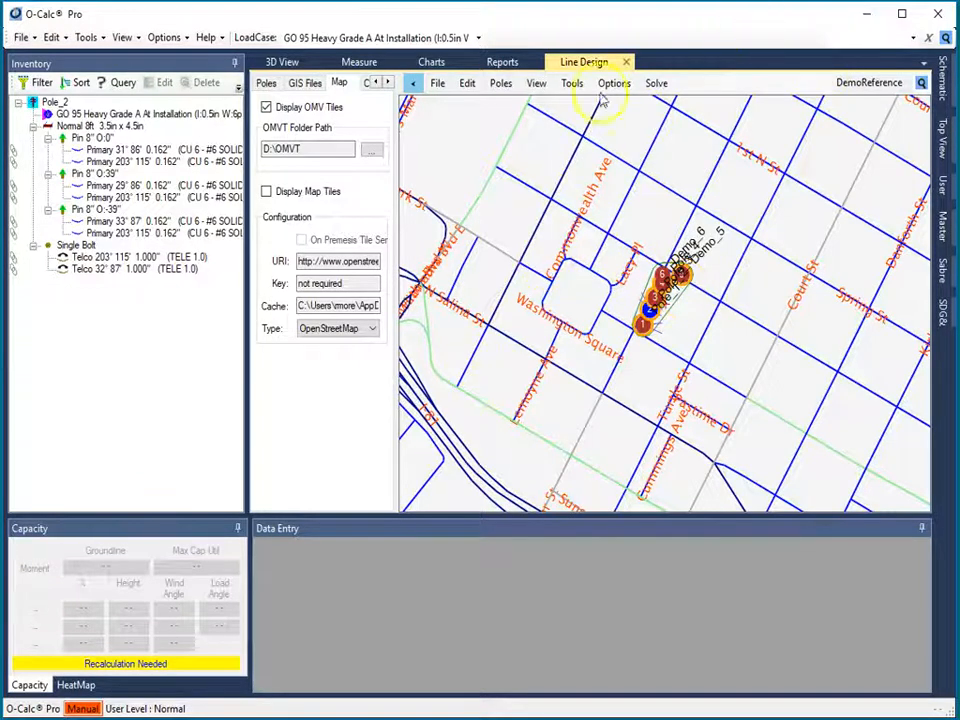
click(265, 84)
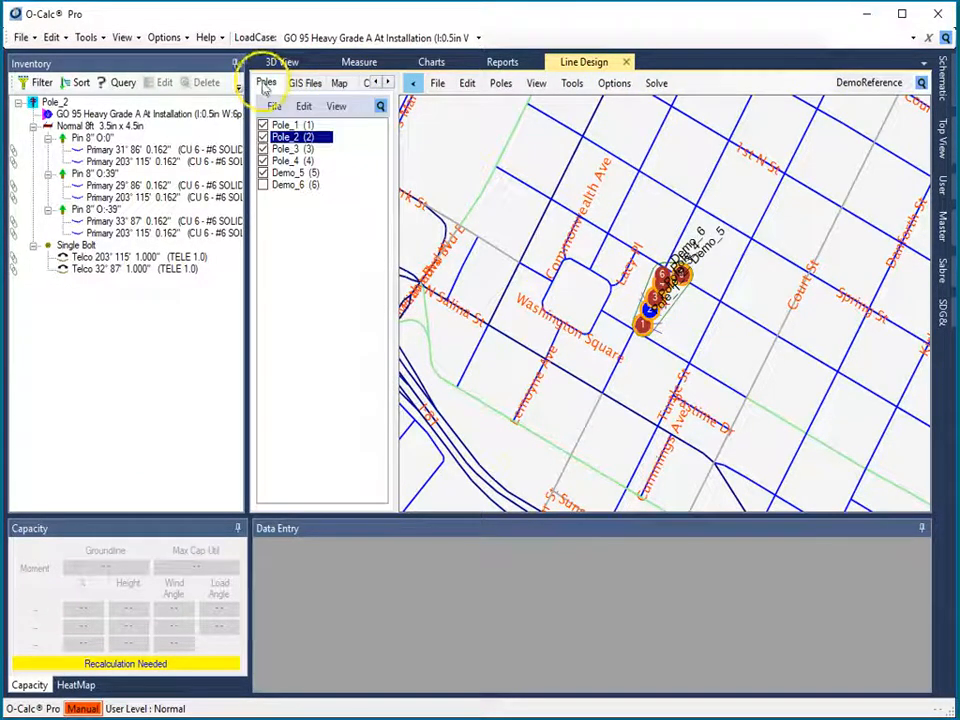
click(338, 108)
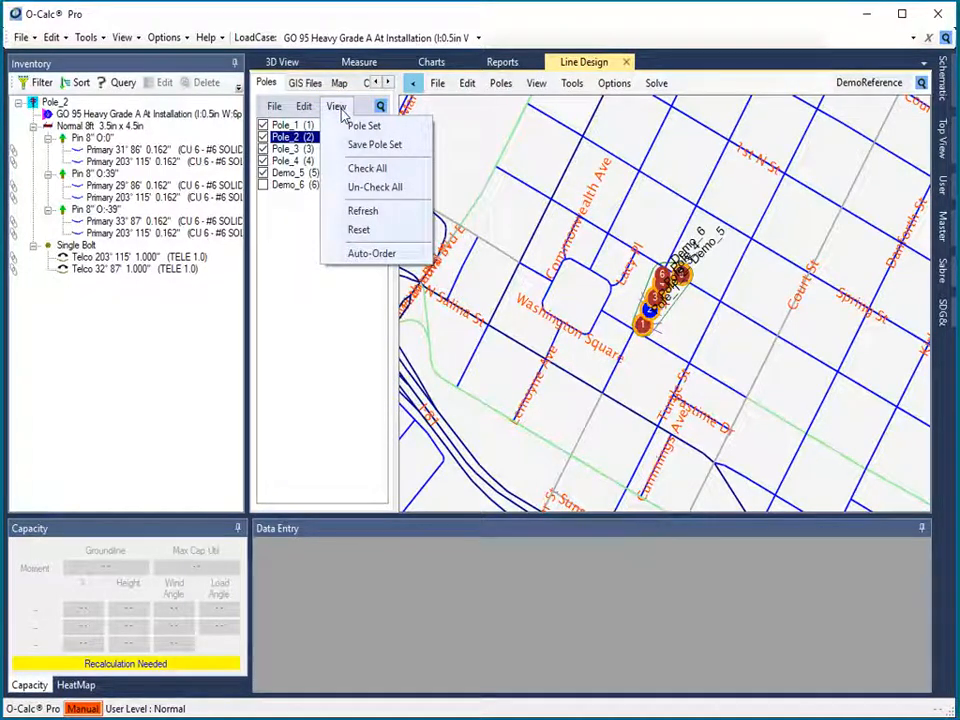
click(272, 107)
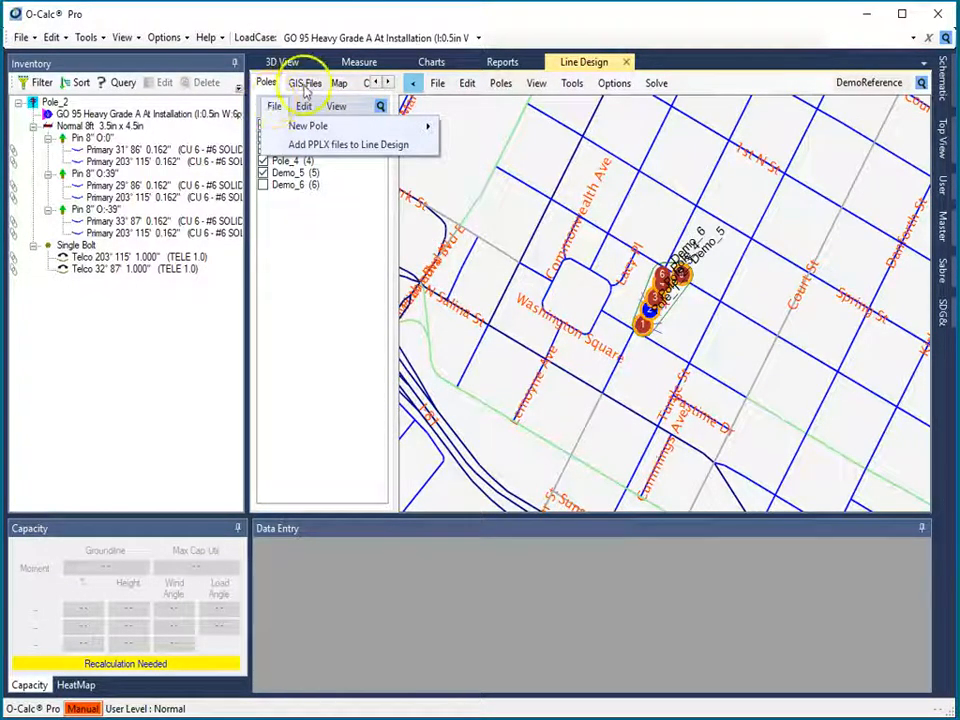
click(307, 84)
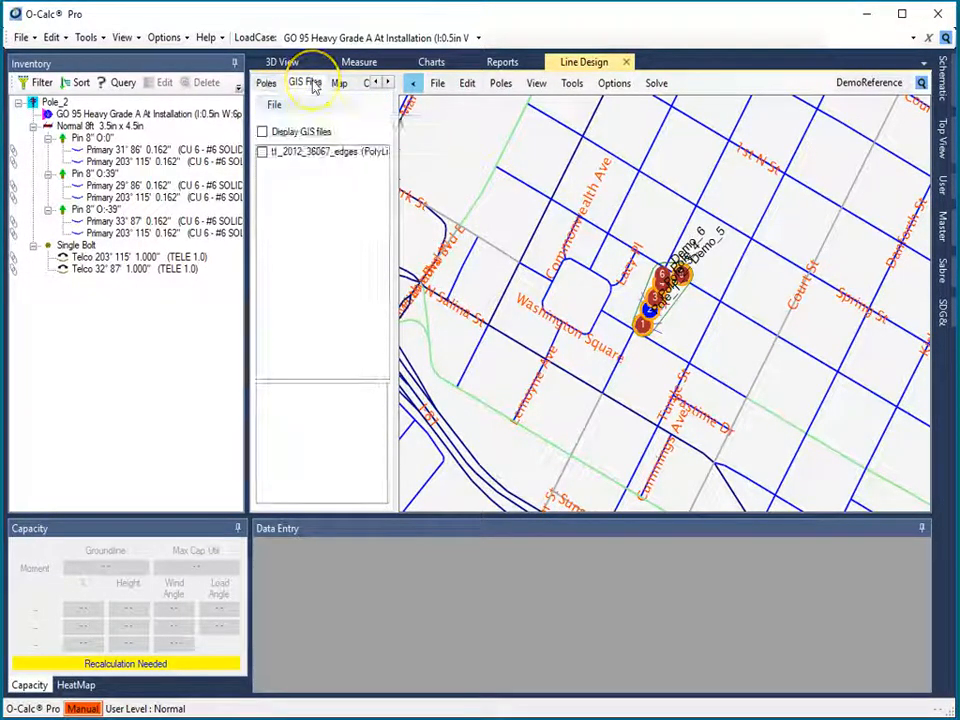
Add a foliage clearance obstruction 18 ft wide and 23 ft high near Pole_1, beside the span to Pole_2.
click(368, 84)
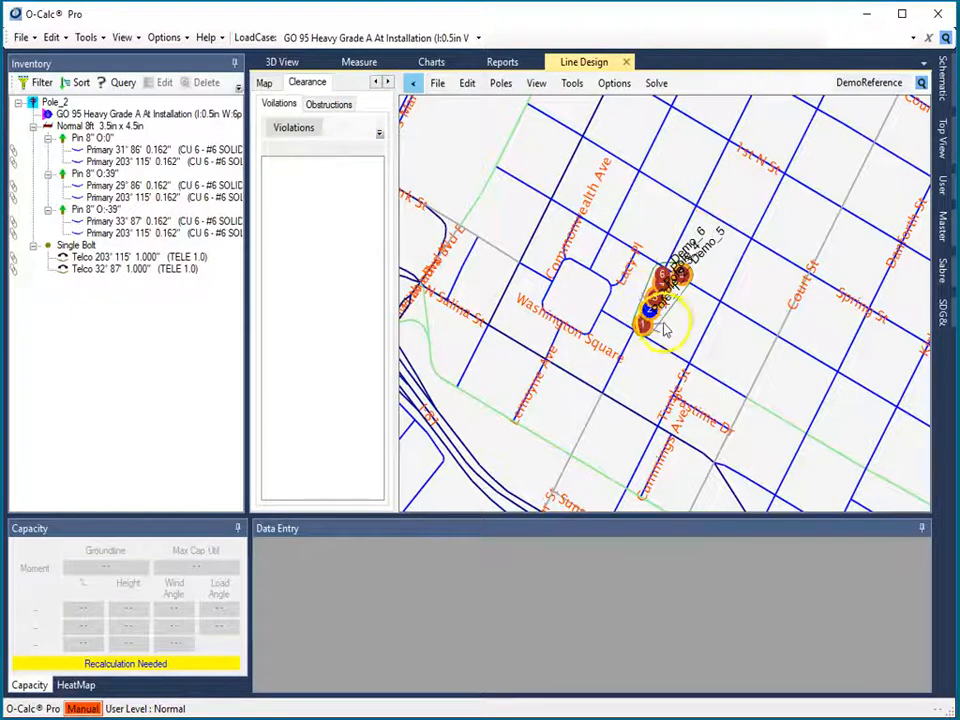
scroll(663, 328, up, 5)
scroll(587, 316, up, 3)
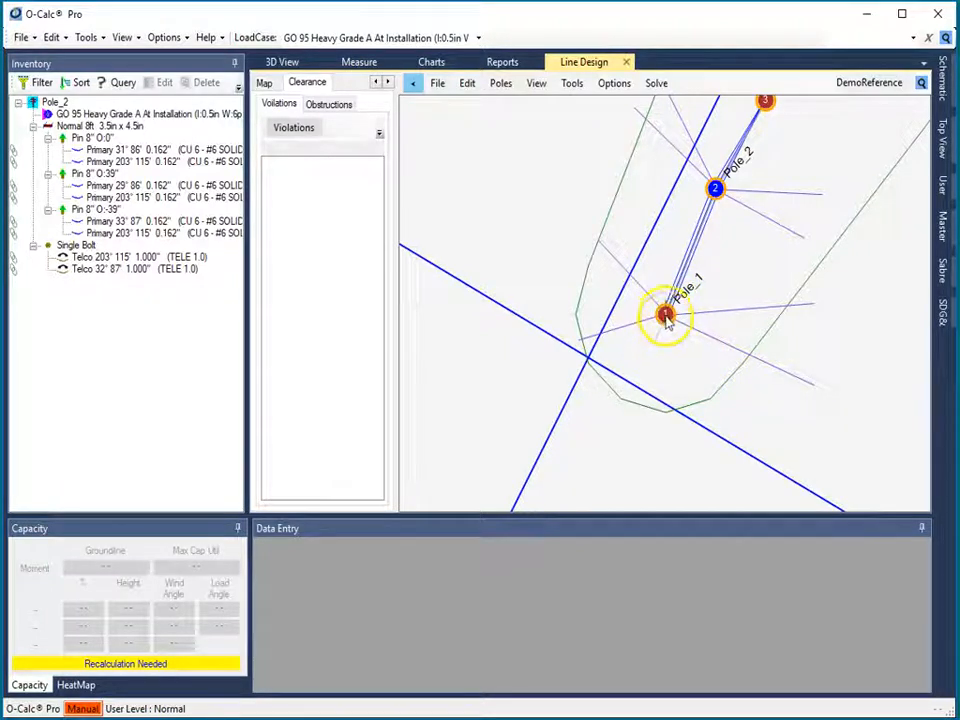
scroll(670, 328, up, 3)
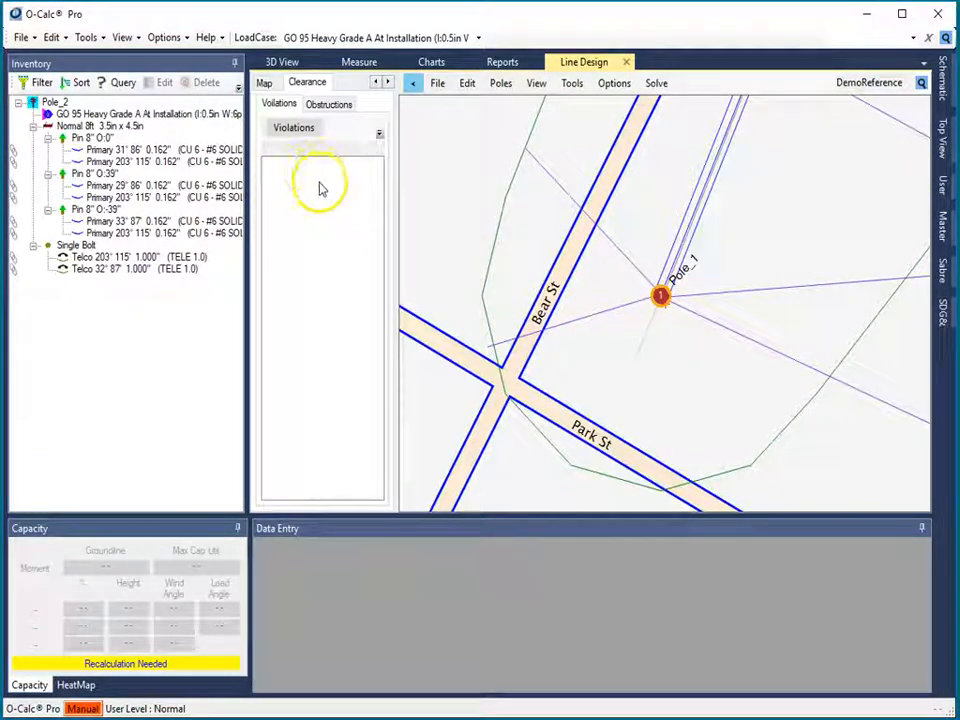
click(331, 108)
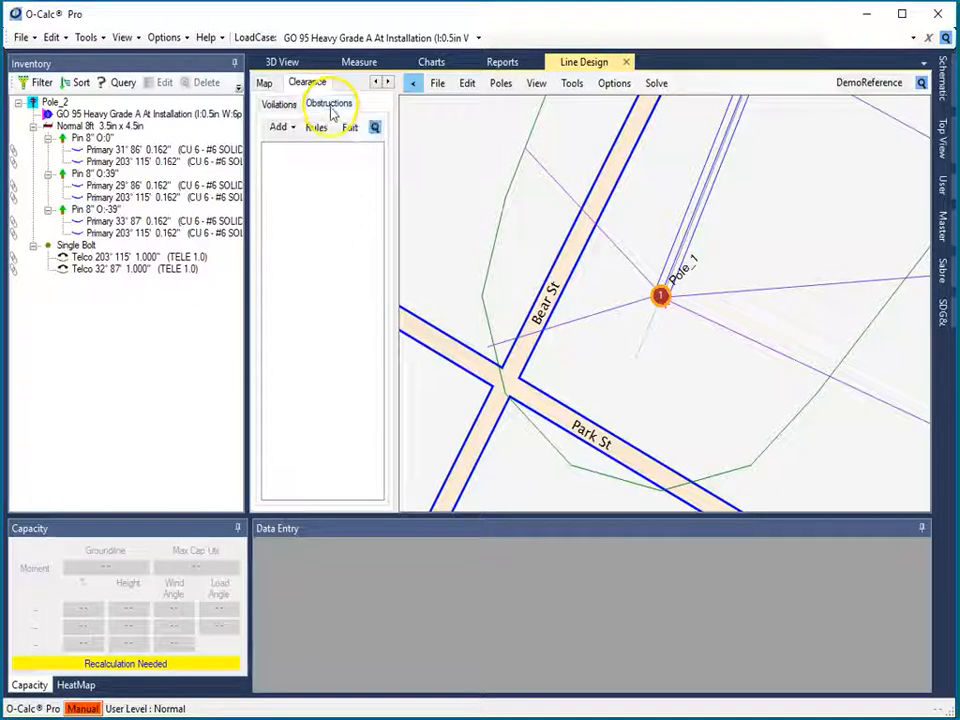
click(279, 128)
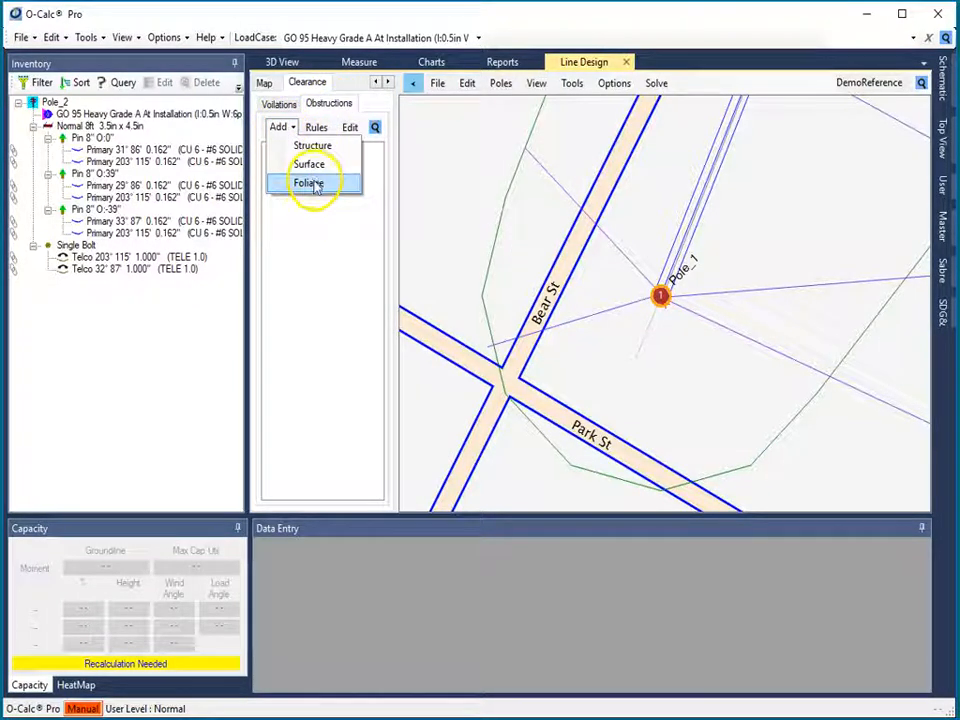
click(311, 184)
click(350, 193)
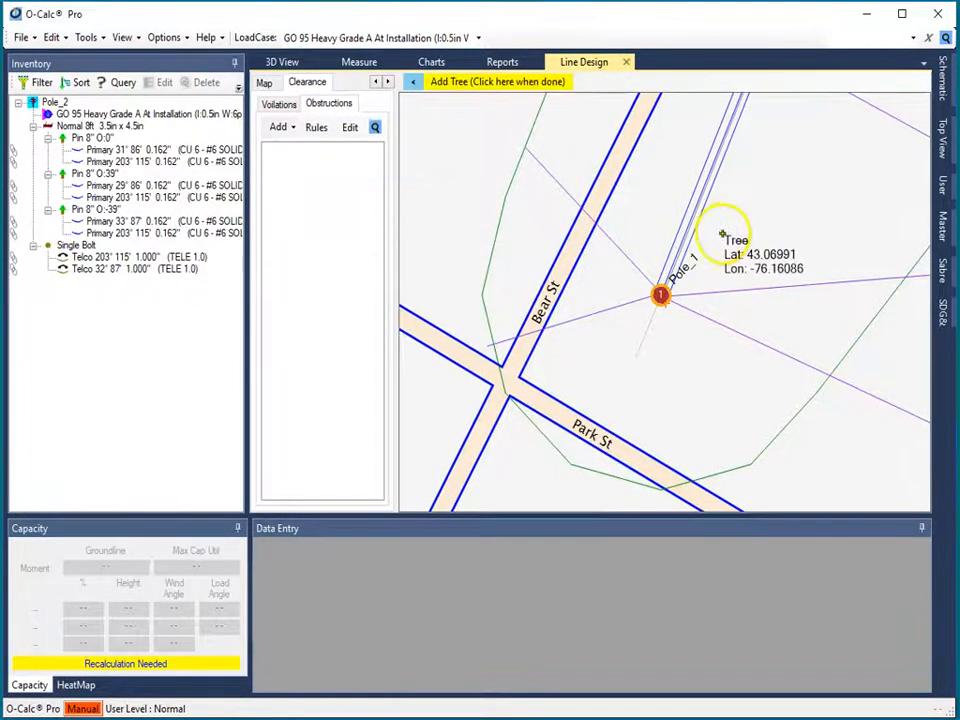
click(725, 232)
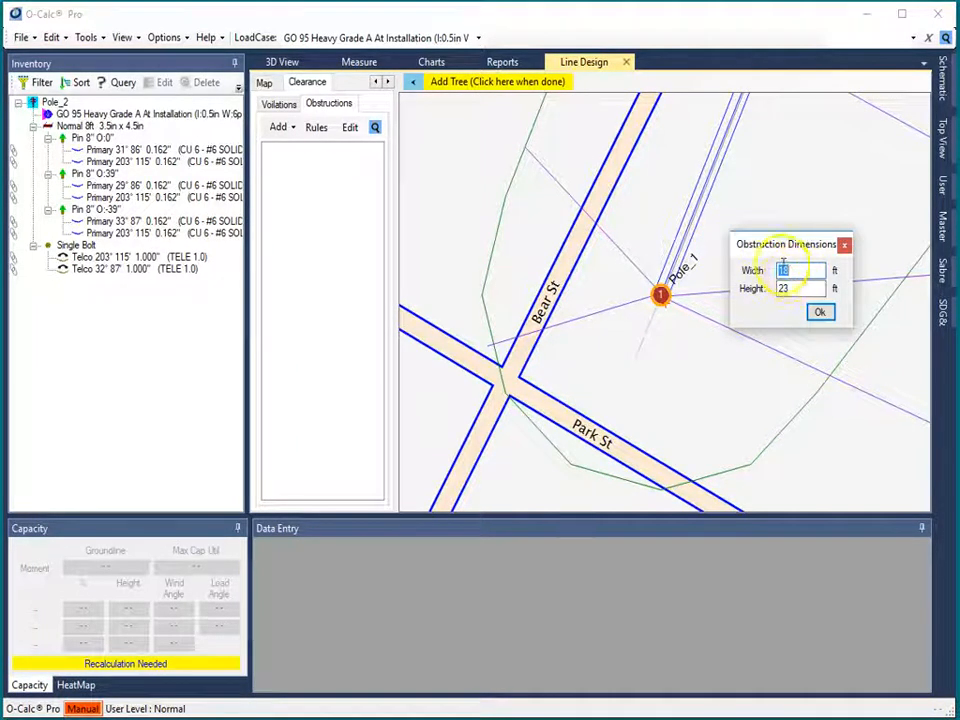
click(822, 314)
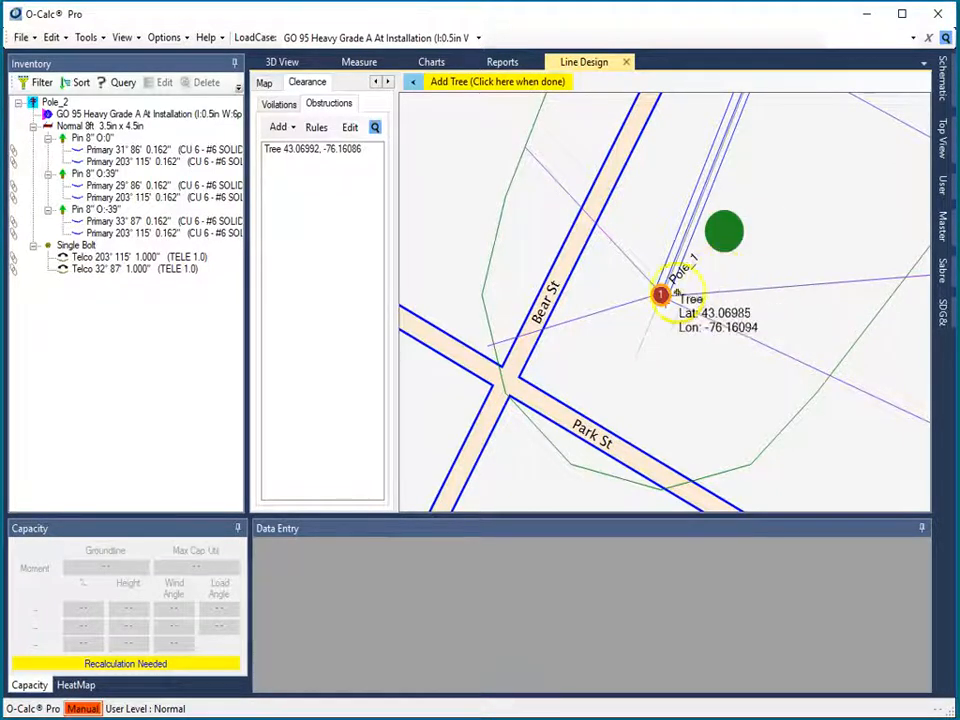
Place a second tree obstruction on Pole_1 and delete it again from the obstructions.
click(650, 298)
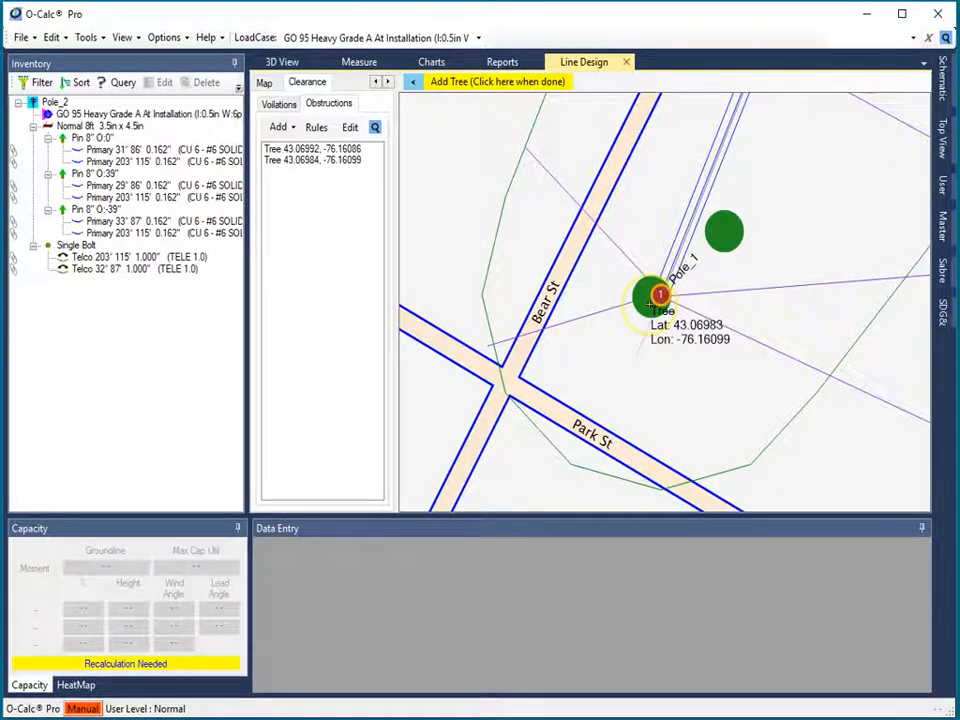
click(322, 160)
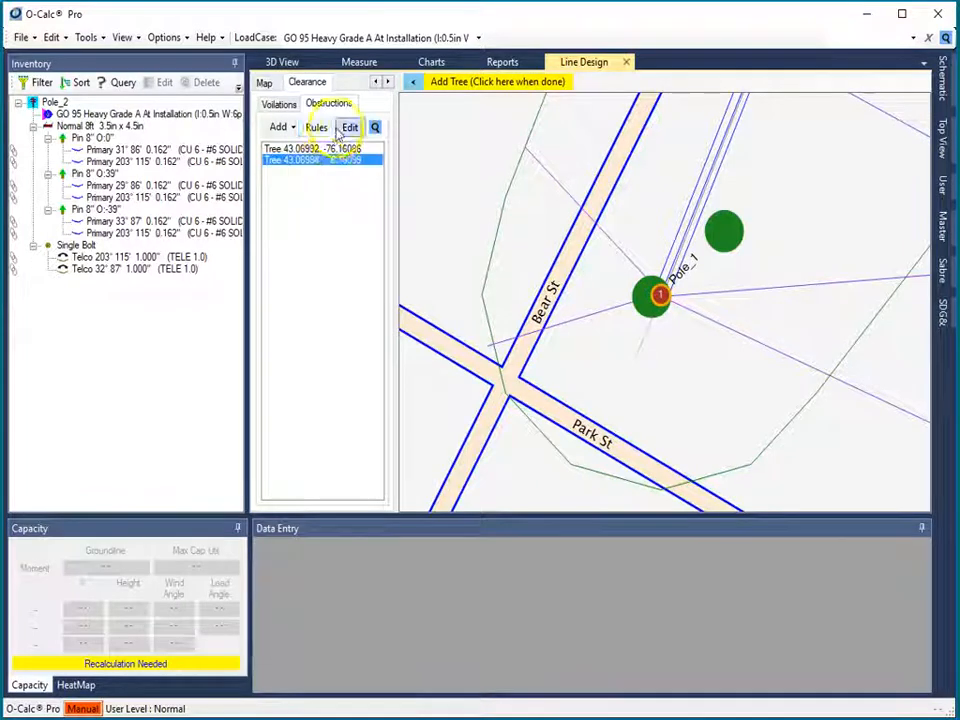
click(349, 128)
click(375, 237)
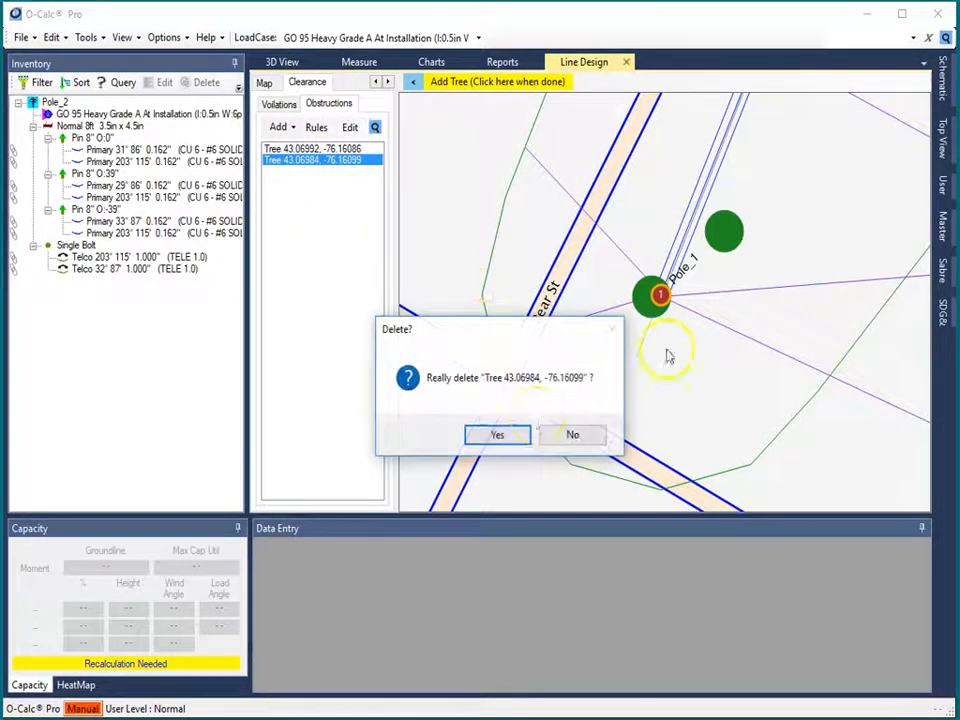
click(502, 438)
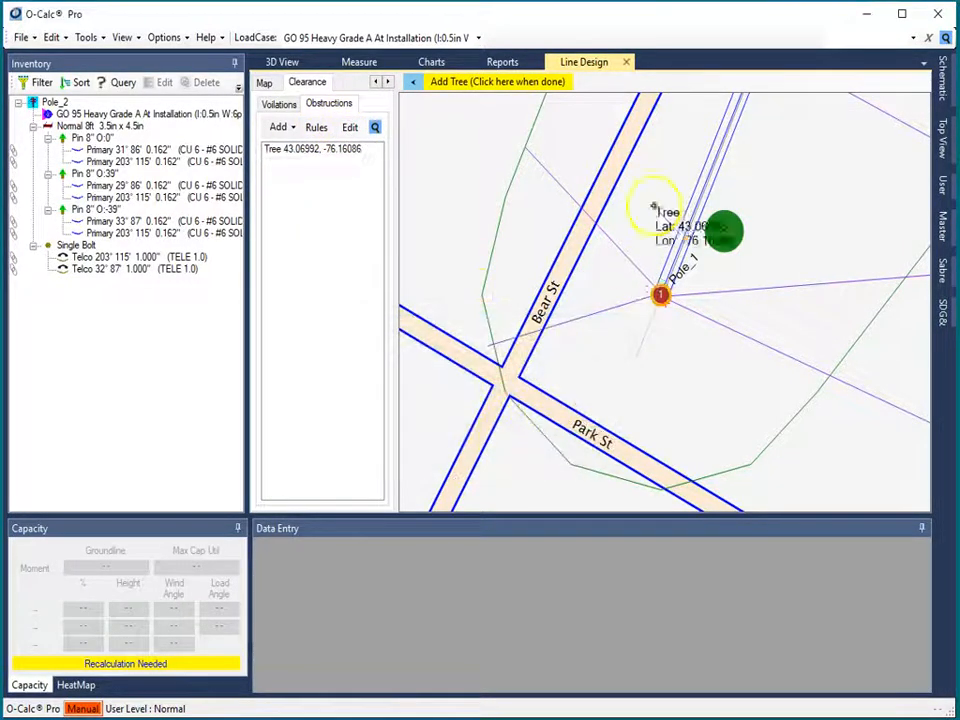
Finish adding trees and examine the tree beside the span from Pole_1 in the 3D view.
click(508, 84)
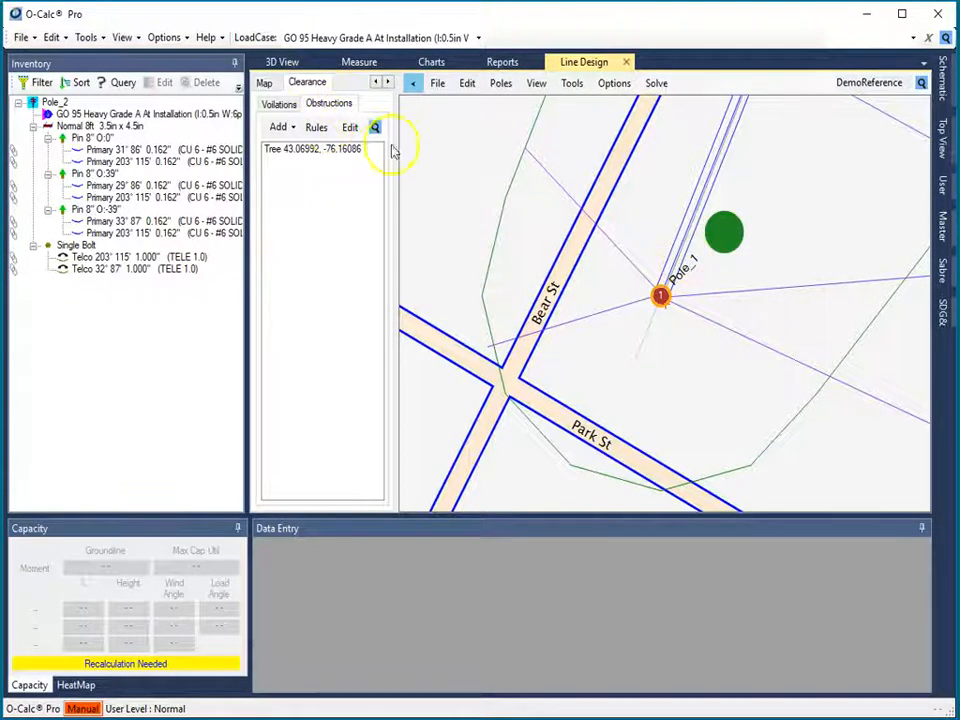
click(660, 296)
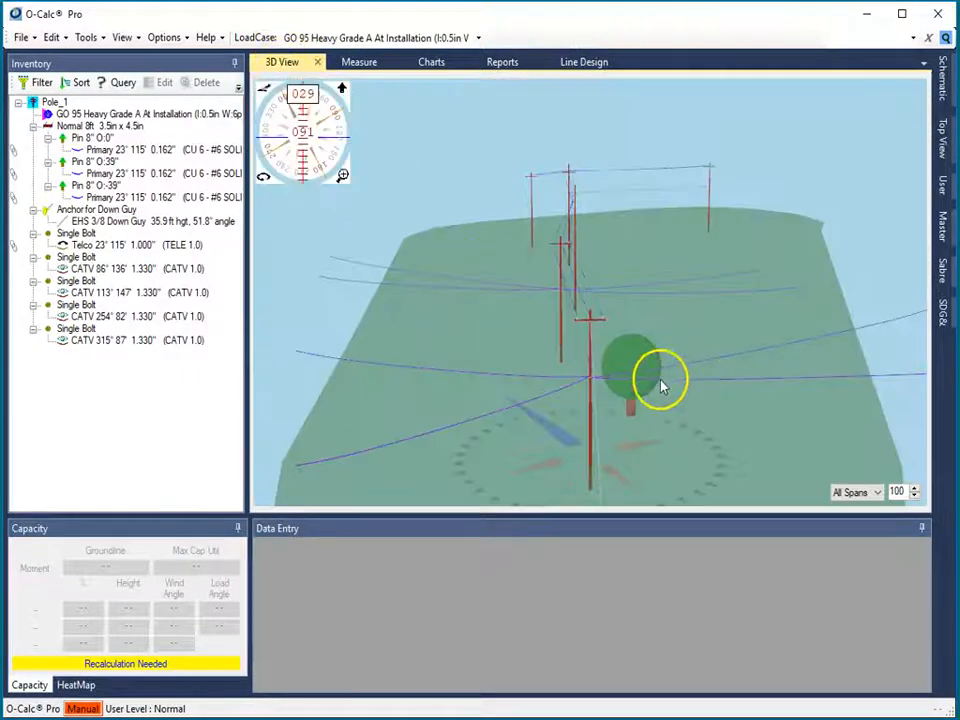
drag(677, 396, 704, 399)
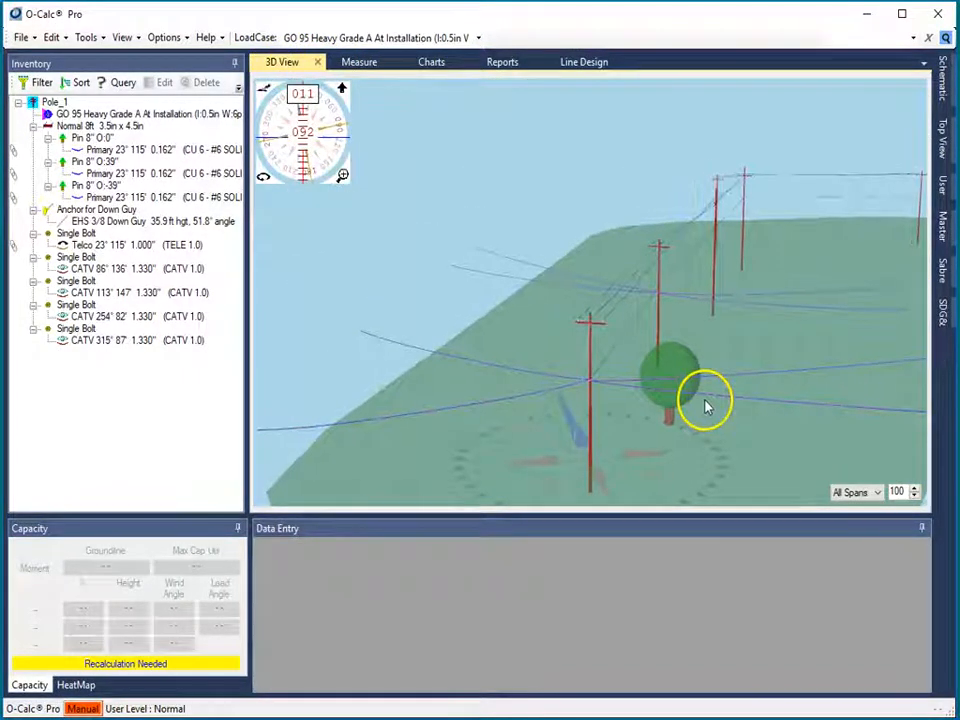
Add a clearance to the 8 ft crossarm on Pole_1, in Group1 with automatic population mode.
right_click(593, 323)
mouse_move(688, 498)
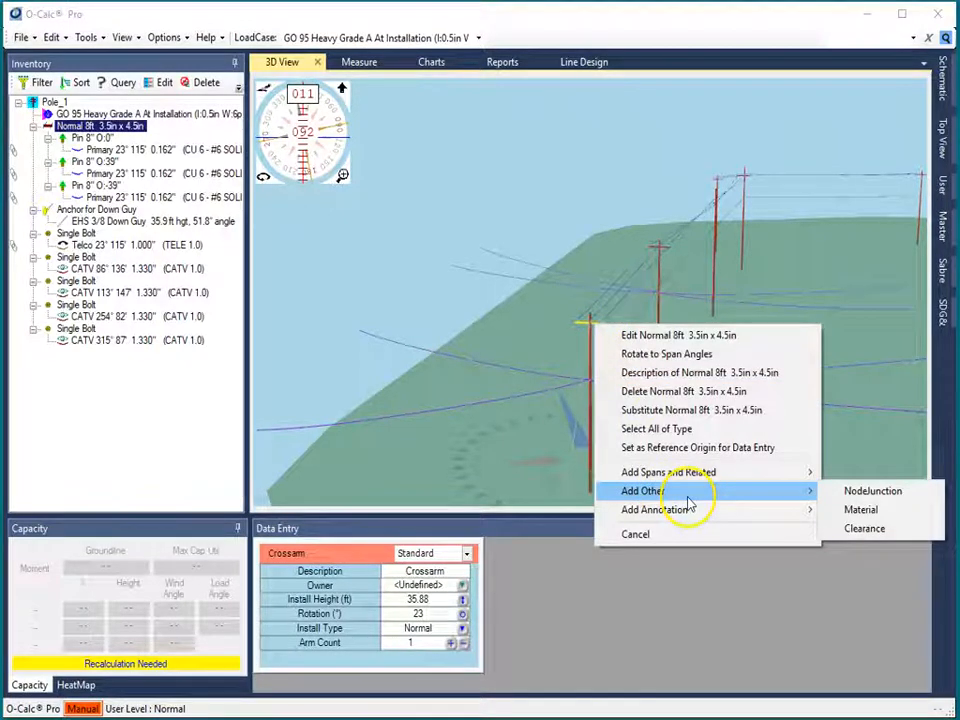
click(866, 530)
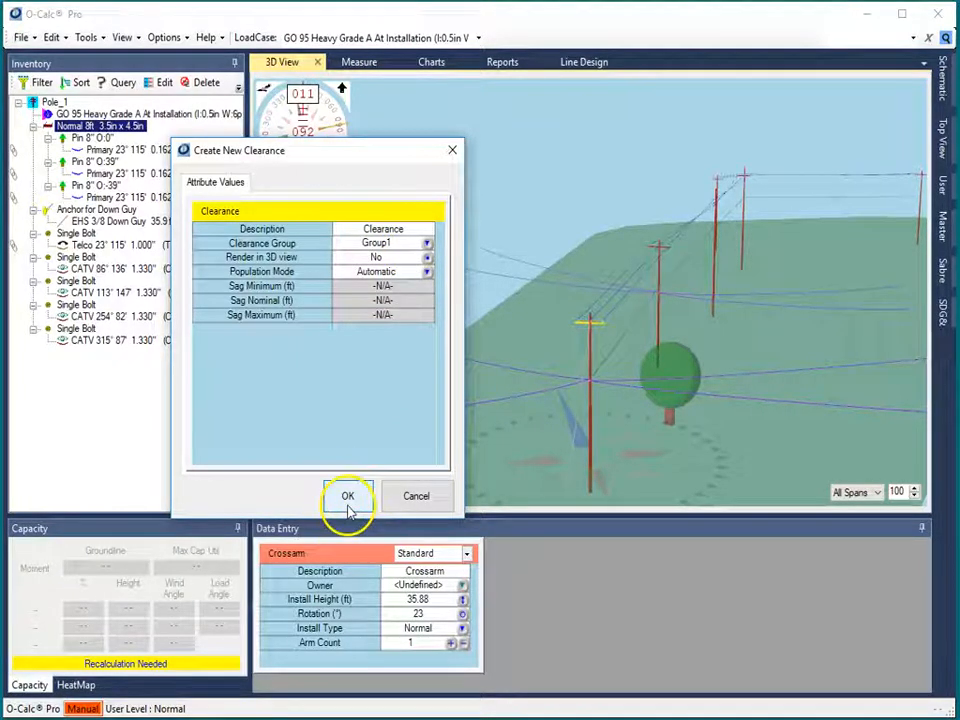
click(350, 504)
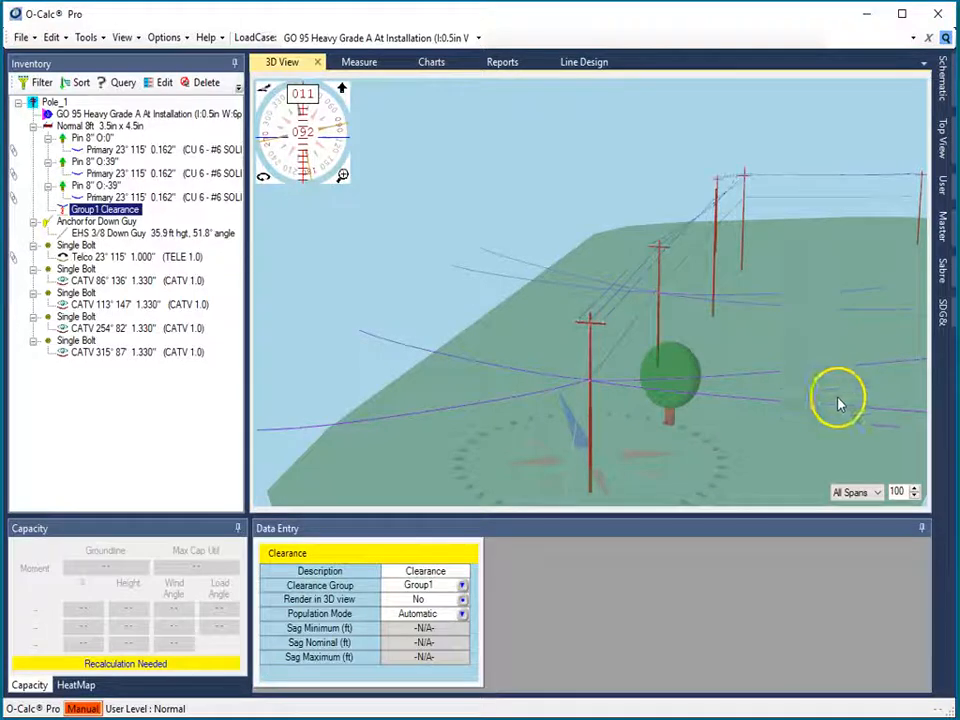
Check the line design for clearance violations and expand the violations found for Pole_1.
click(600, 61)
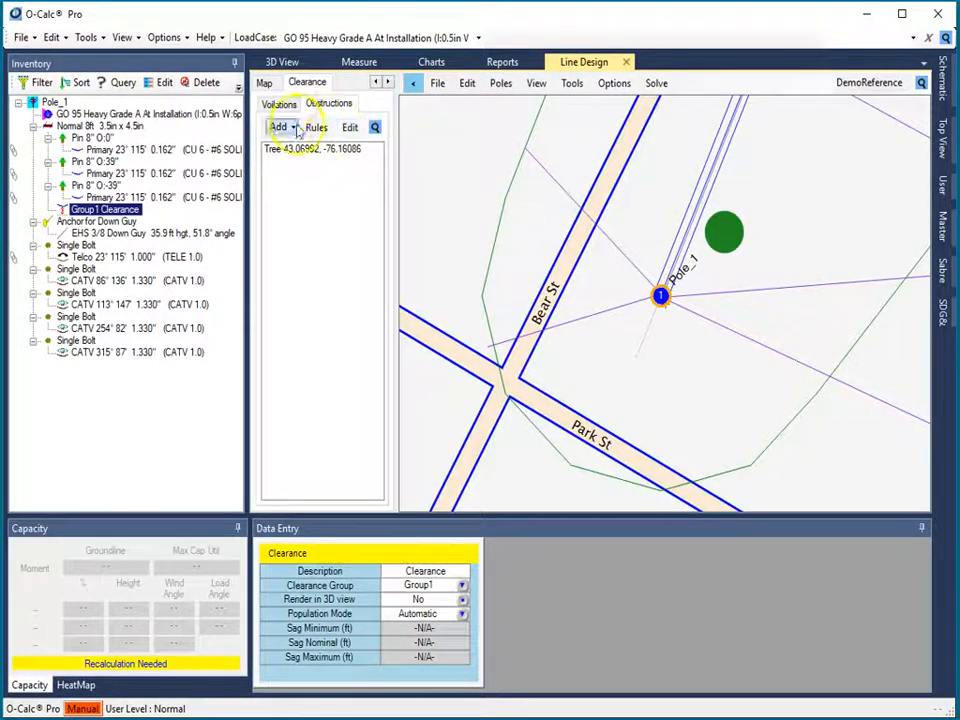
click(281, 104)
click(287, 127)
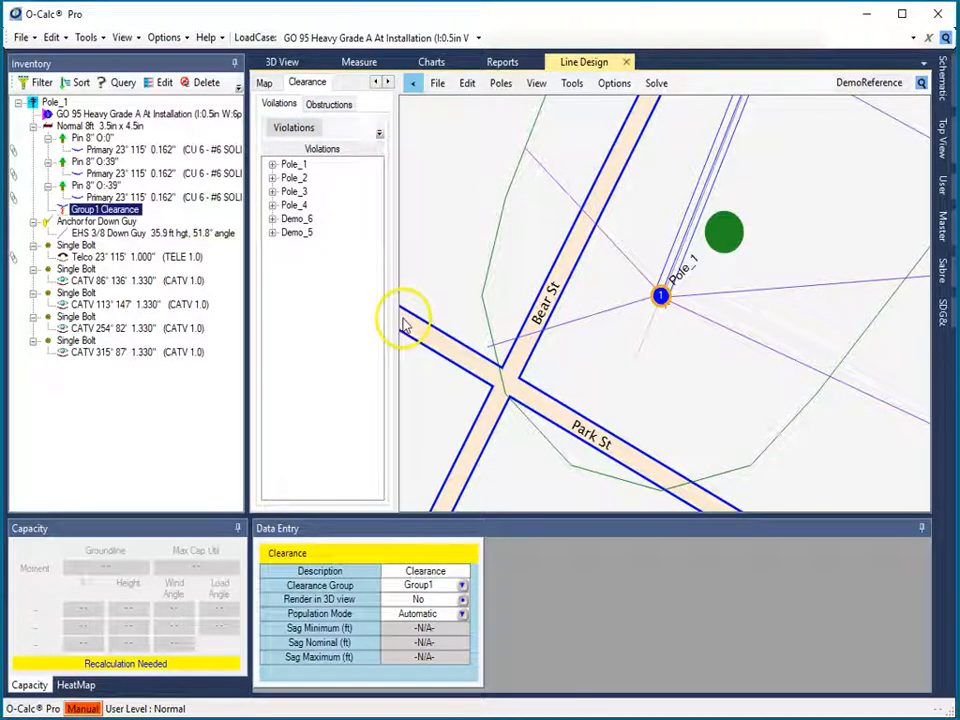
drag(397, 317, 455, 318)
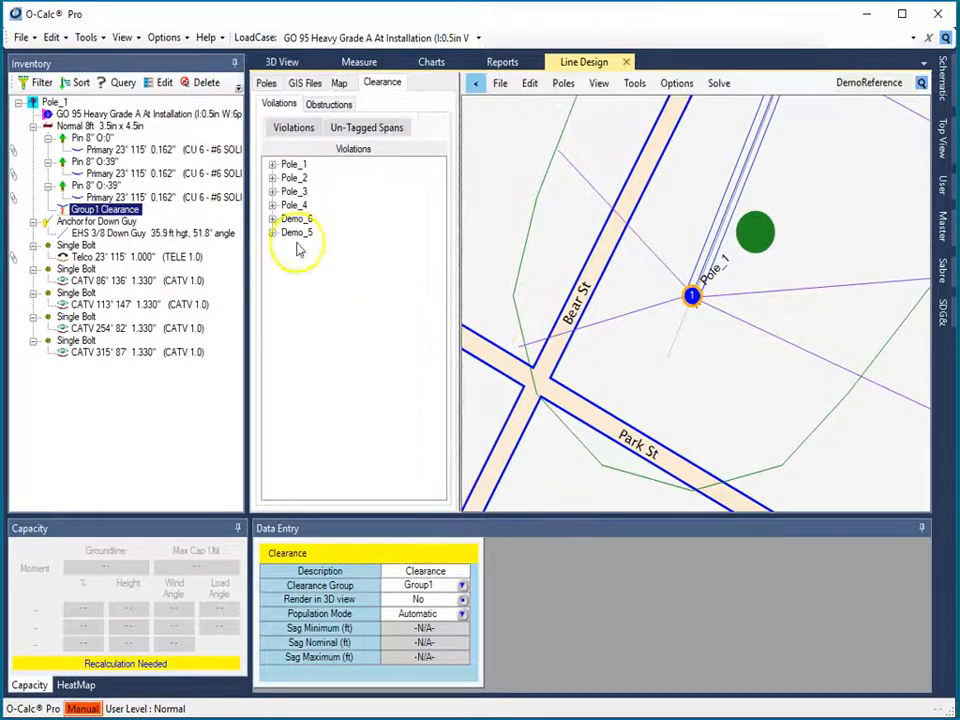
click(273, 165)
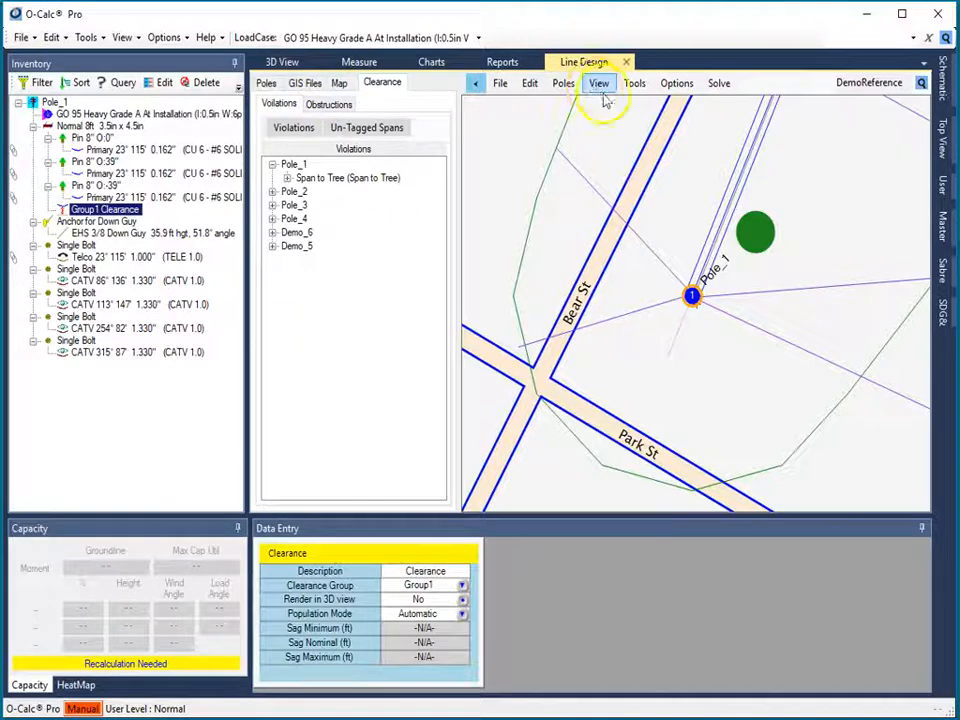
click(634, 83)
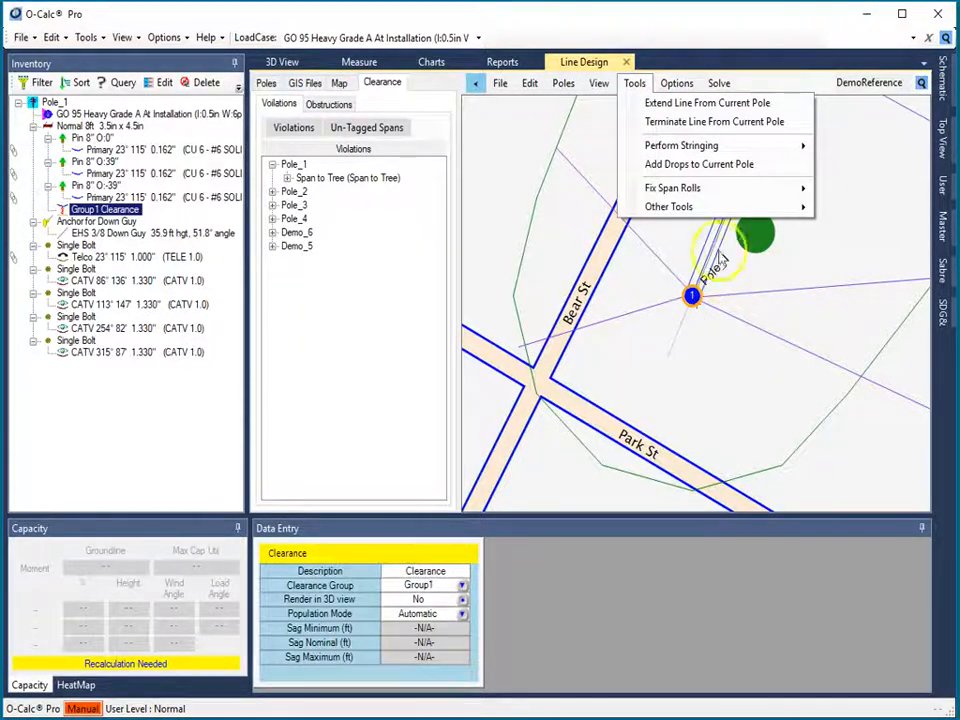
mouse_move(690, 212)
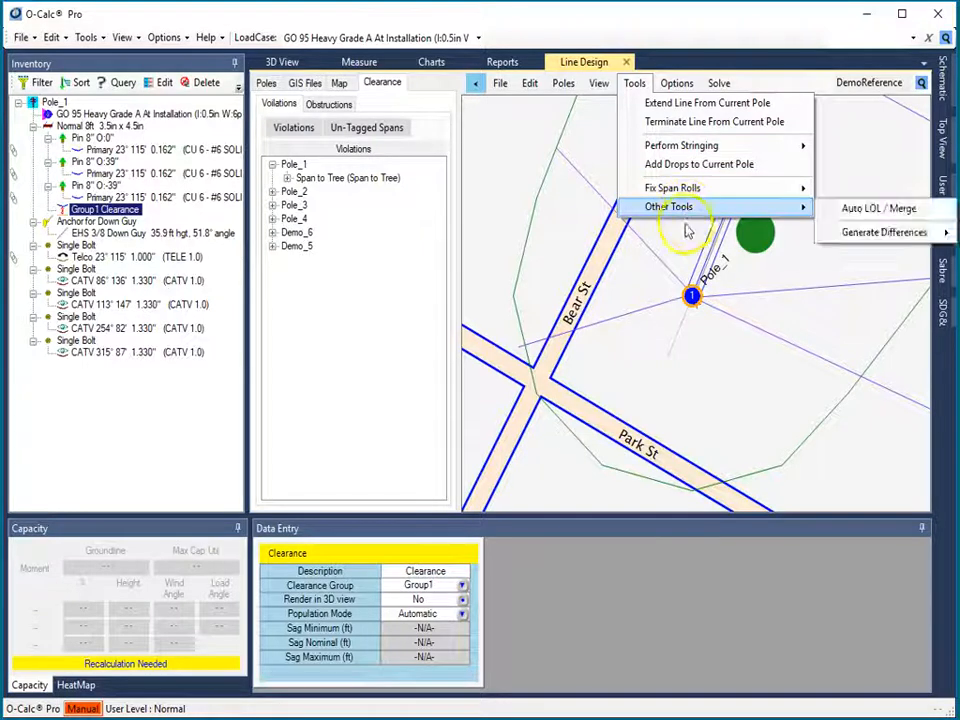
click(757, 303)
Make Pole_4 the current pole and leave only Pole_4 and Demo_5 checked among the plan's poles.
drag(808, 168, 733, 486)
drag(866, 224, 574, 519)
drag(788, 304, 669, 317)
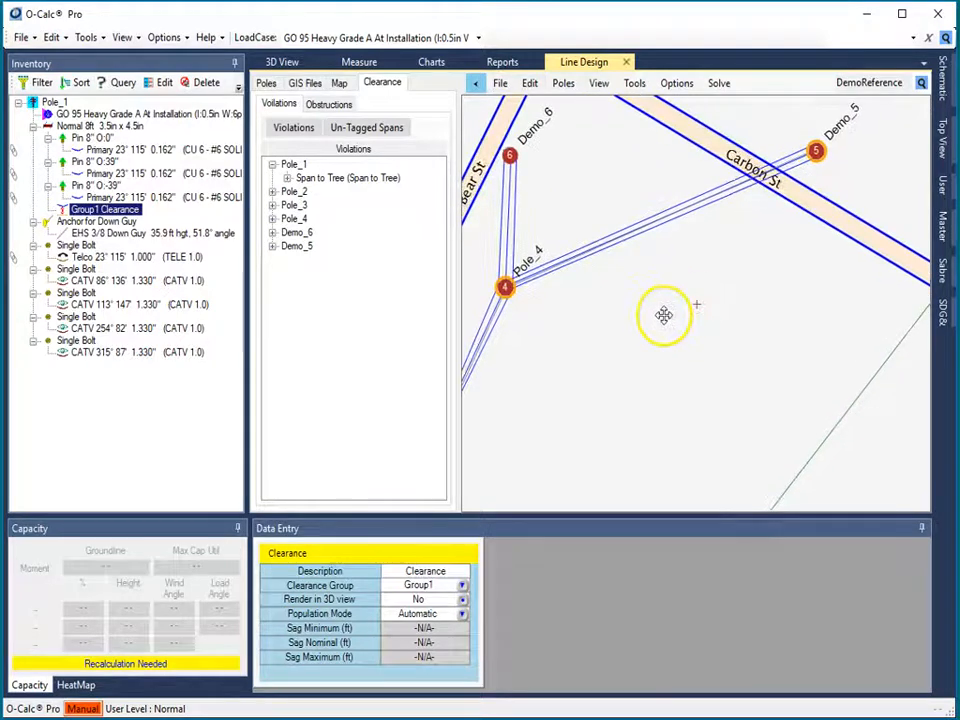
click(505, 288)
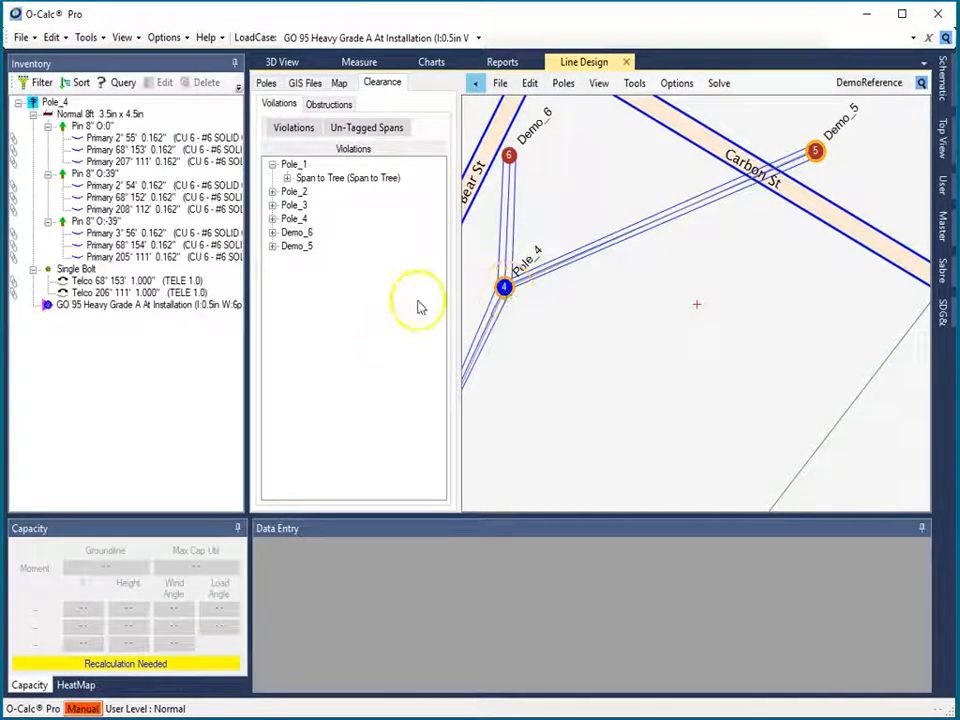
click(268, 84)
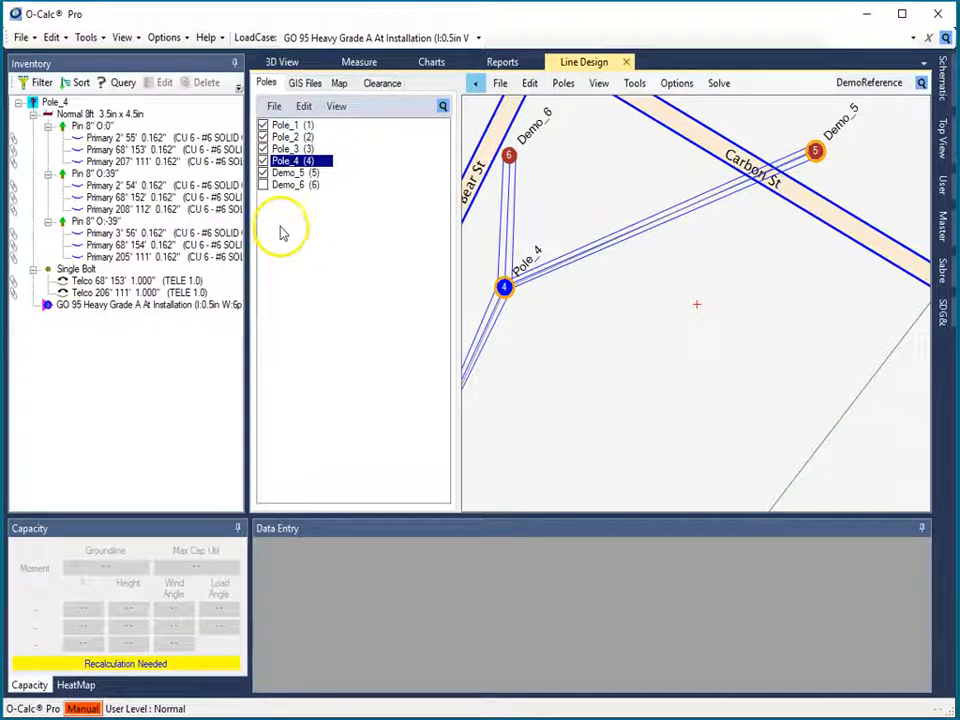
click(336, 107)
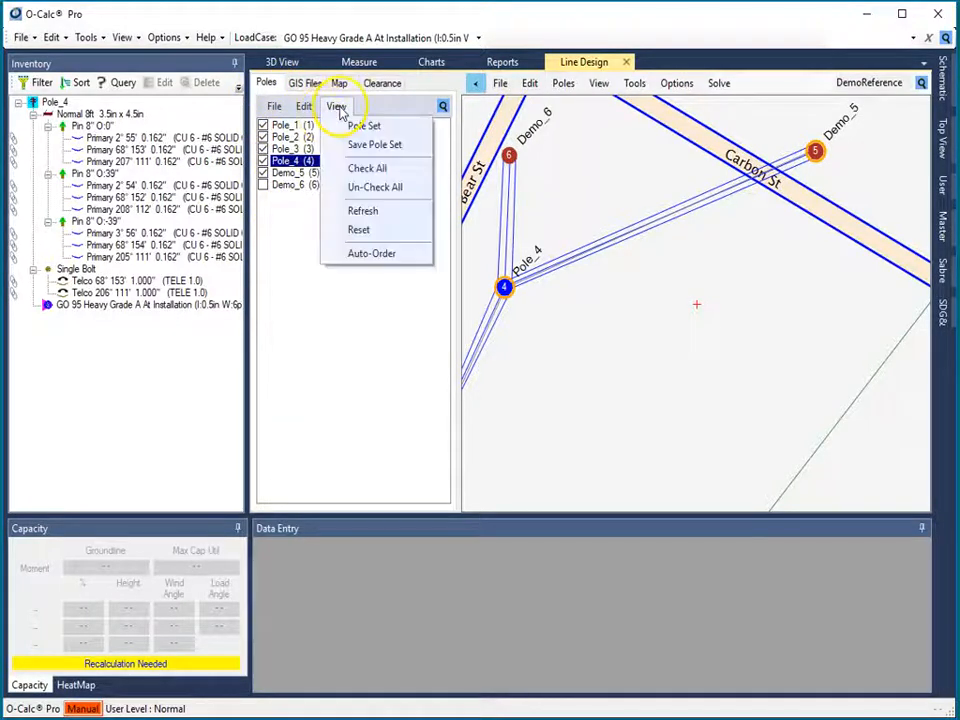
click(377, 188)
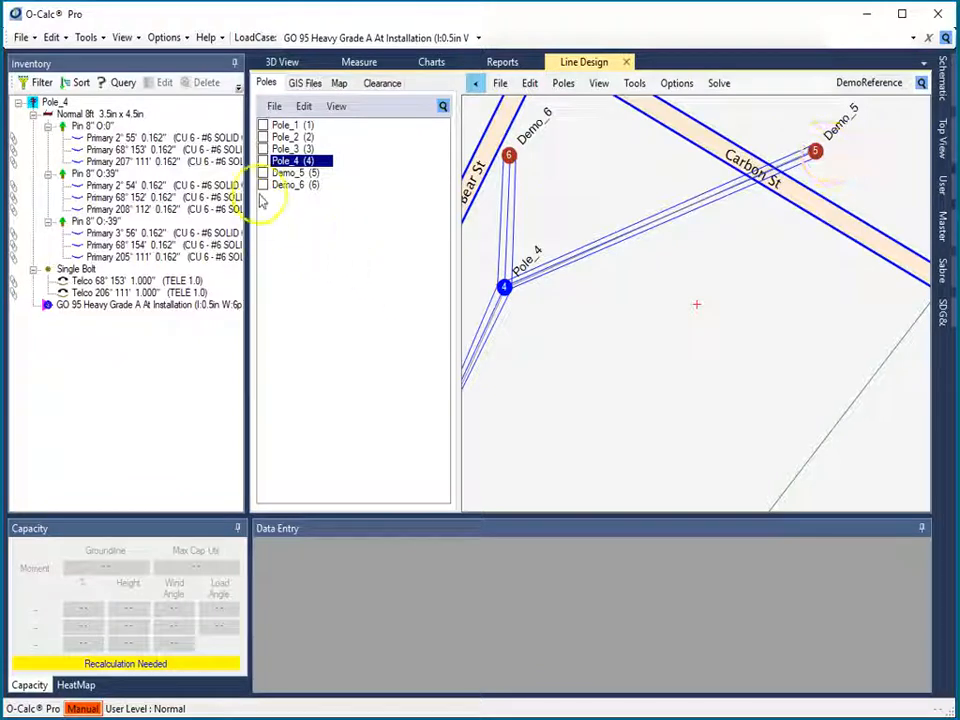
click(263, 161)
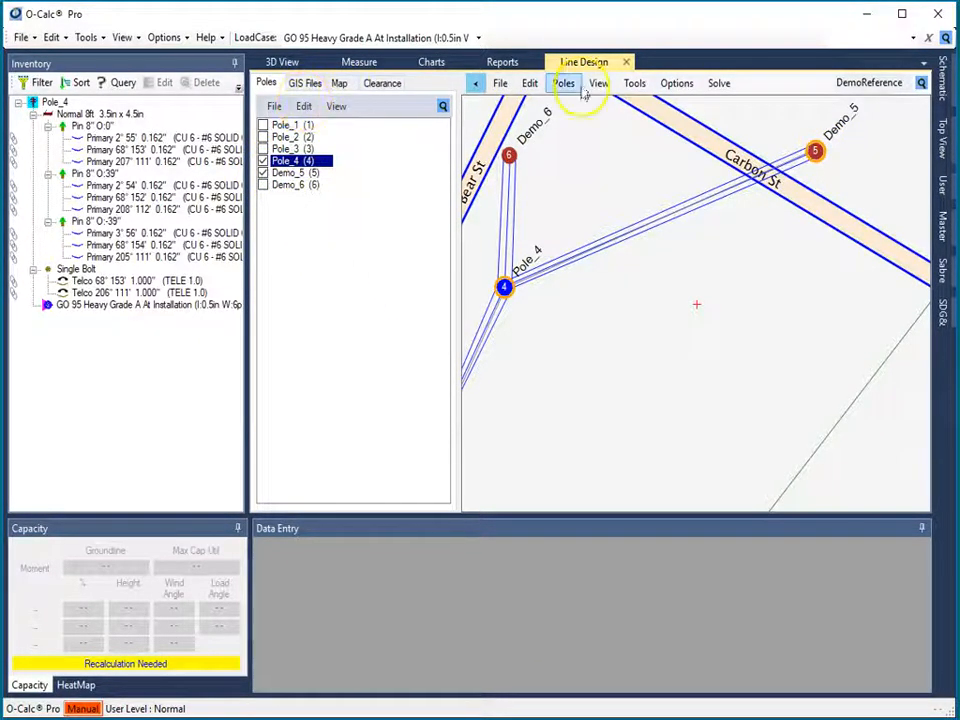
Split the spans between Pole_4 and Demo_5 and insert a pole midway between them.
click(304, 106)
mouse_move(336, 106)
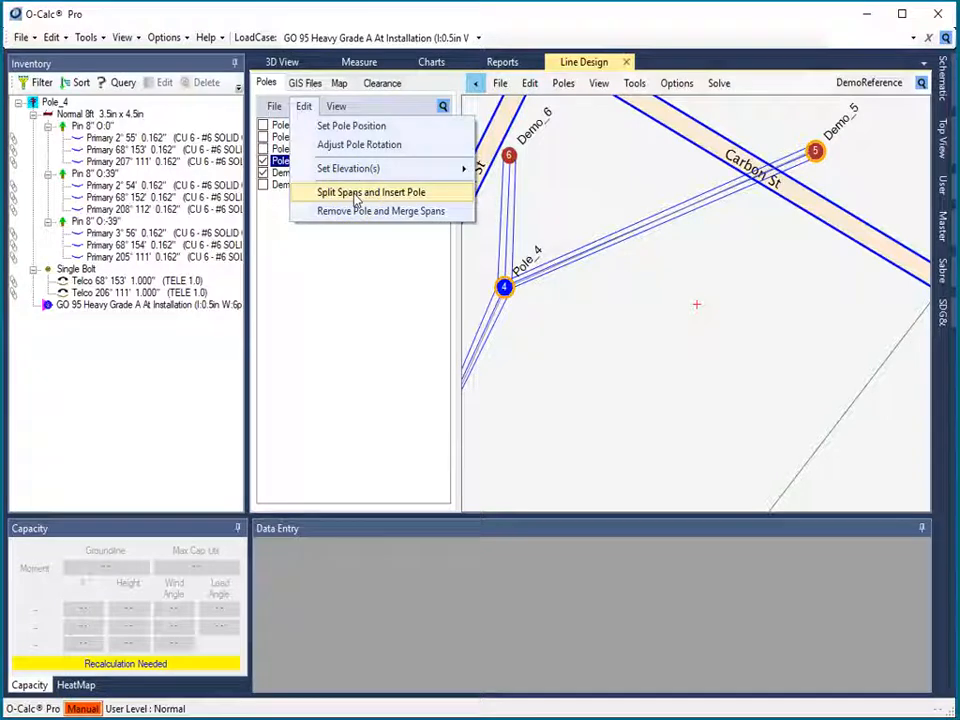
click(356, 197)
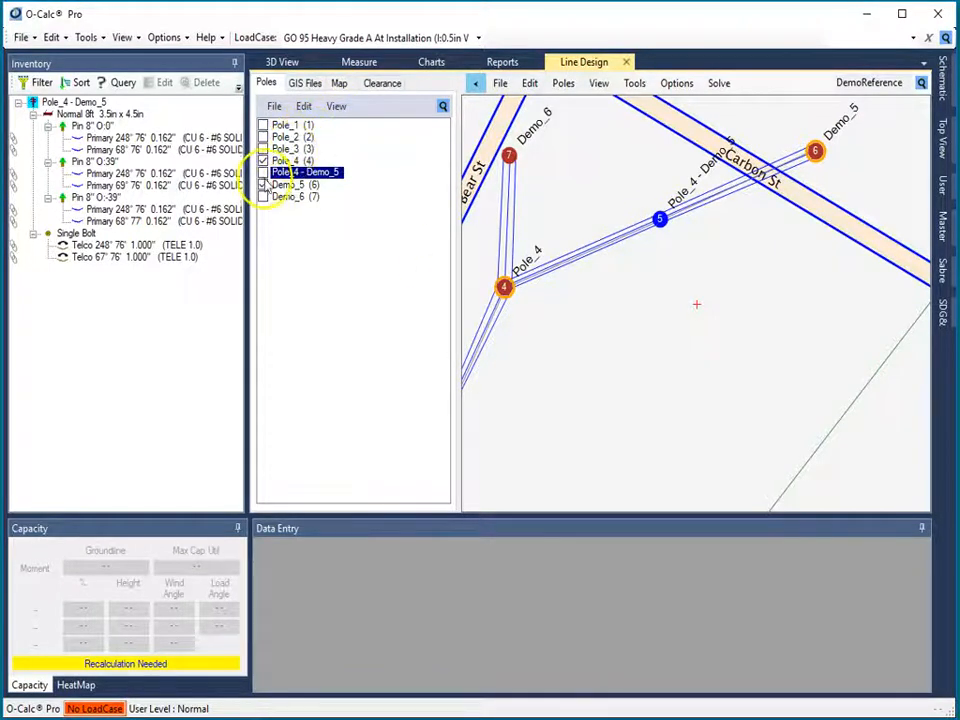
Include the inserted pole in the checked set and move it southeast, off the straight line between Pole_4 and Demo_5.
click(304, 107)
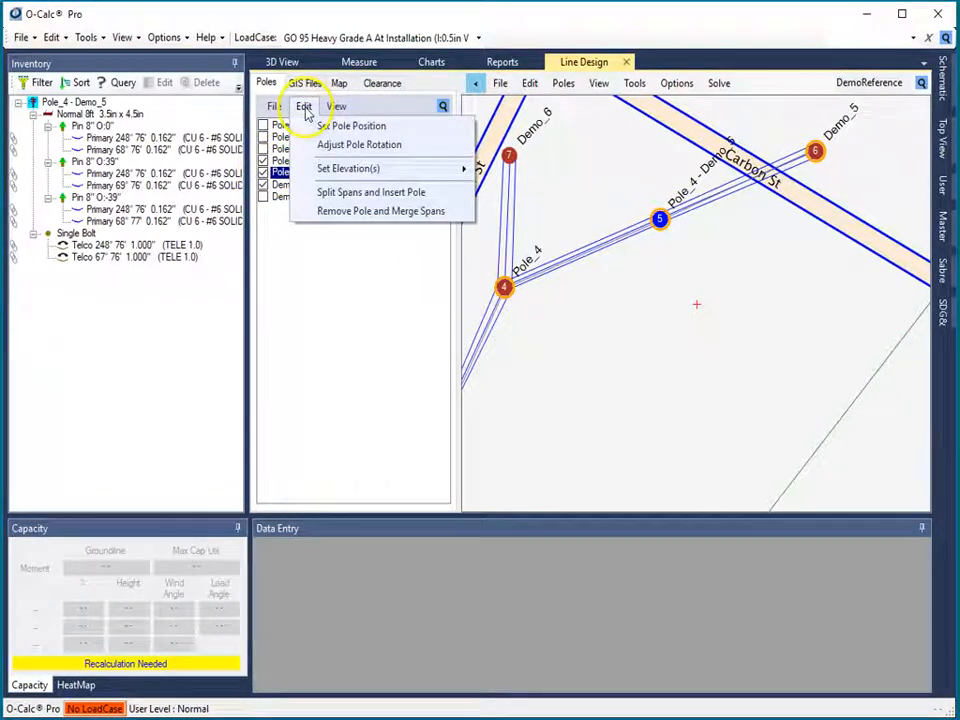
click(360, 127)
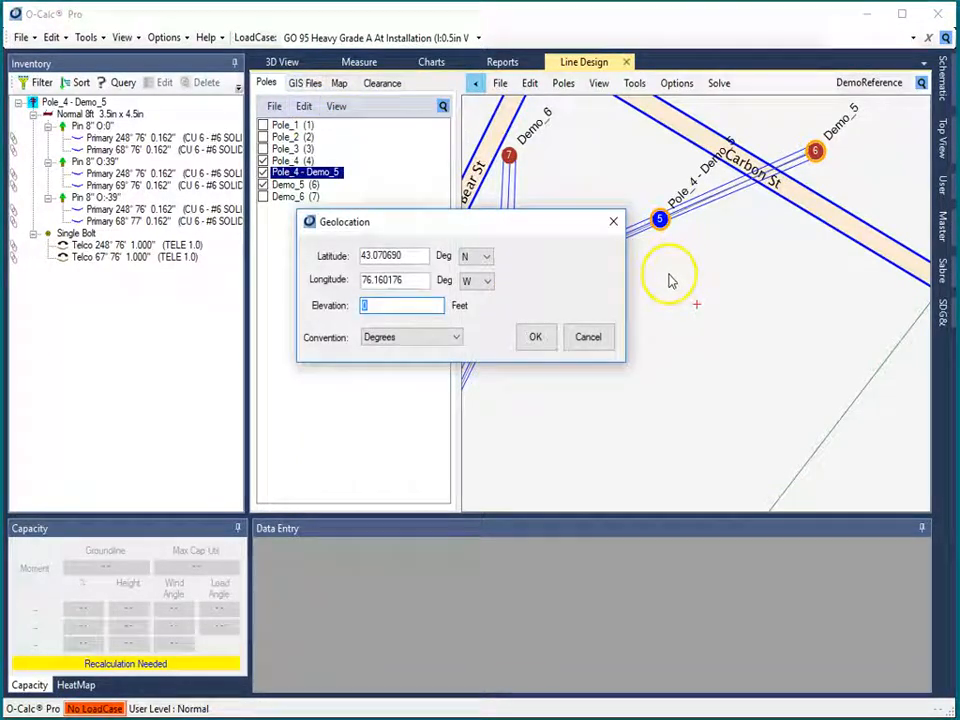
click(540, 337)
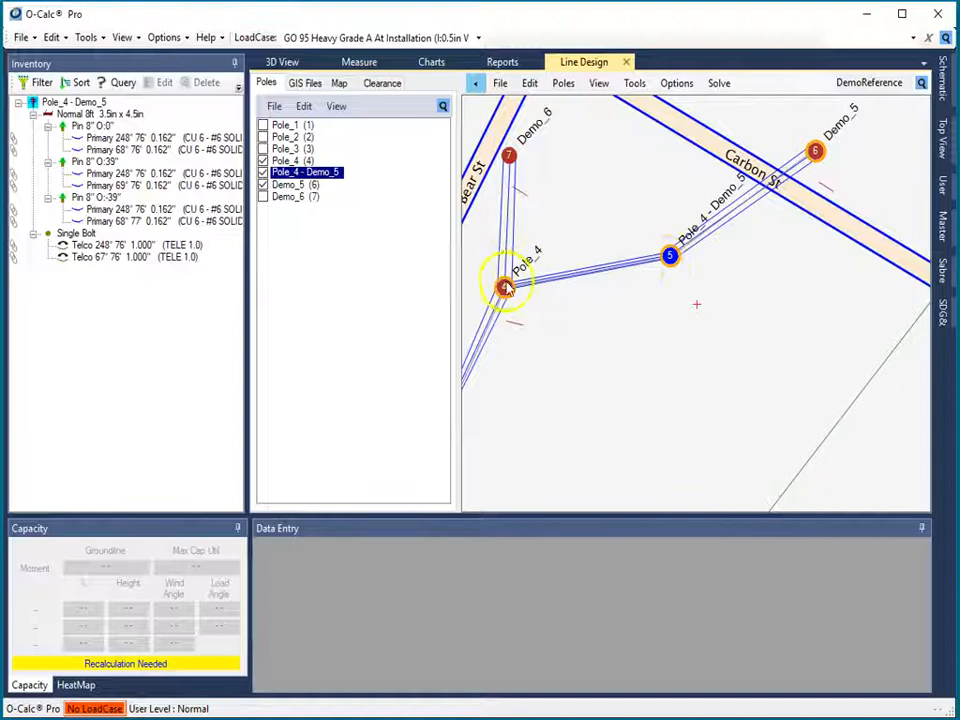
click(690, 250)
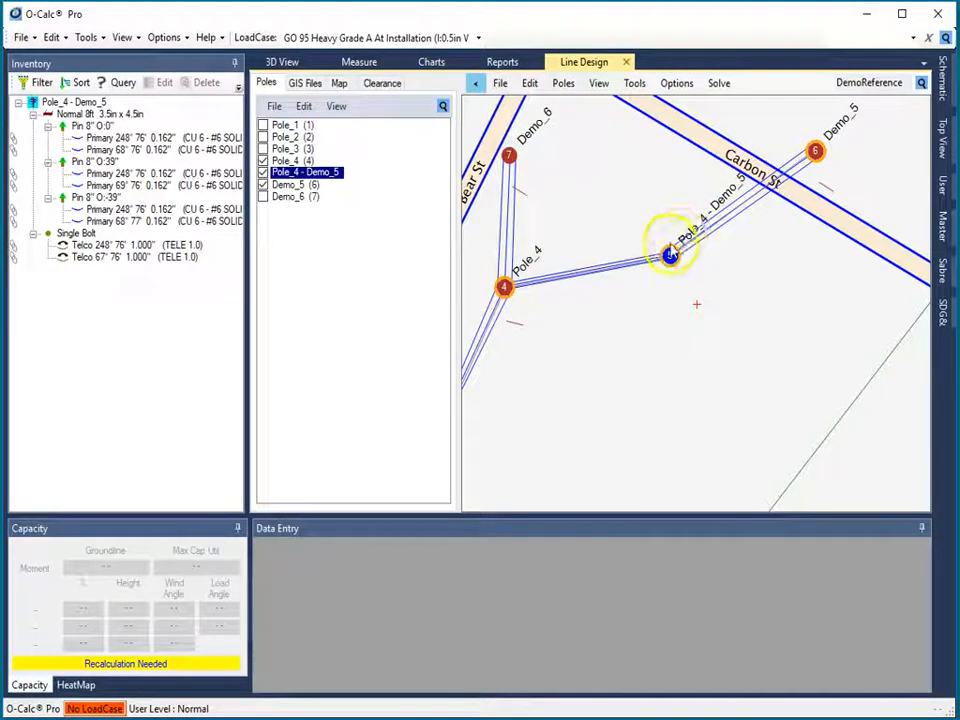
Set the inserted pole's line of lead to 48° in the 3D view and return to the line design plan.
click(281, 62)
scroll(637, 341, up, 4)
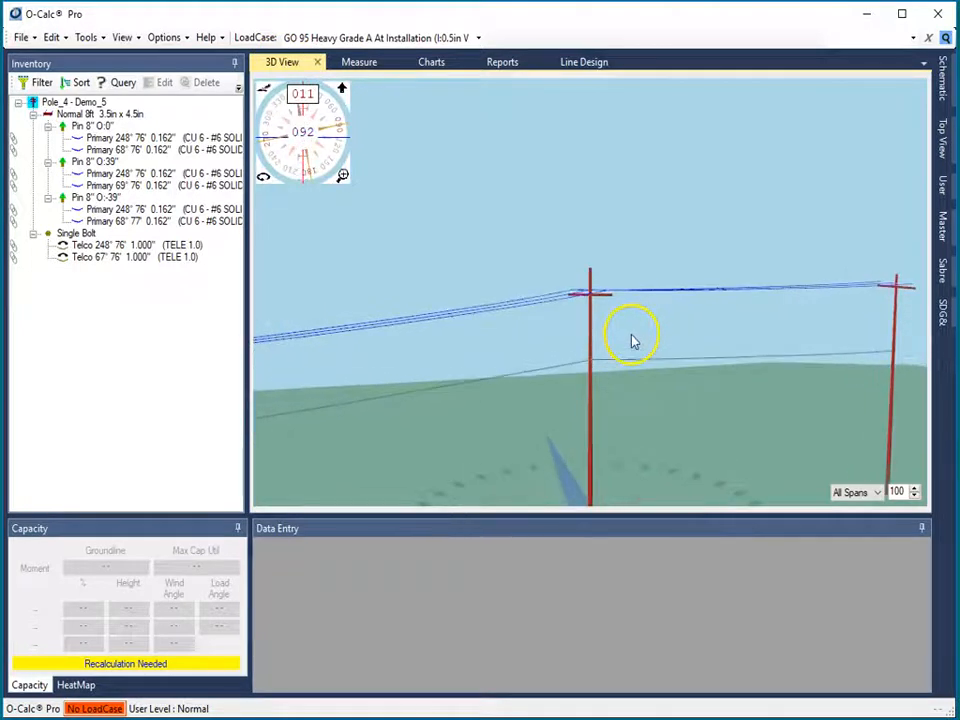
right_drag(661, 345, 662, 386)
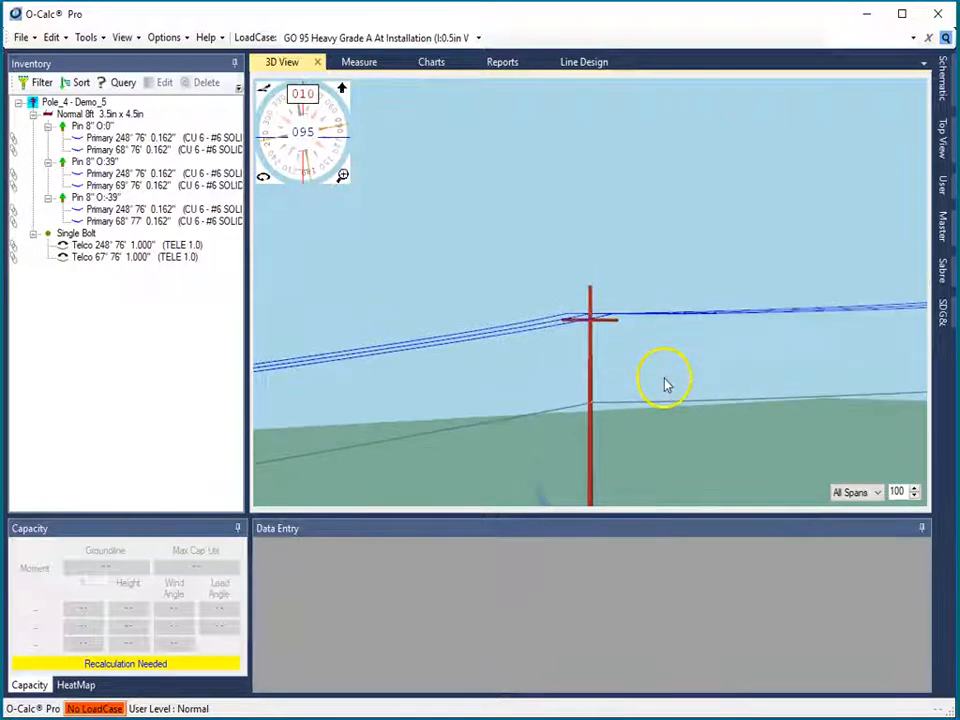
click(590, 372)
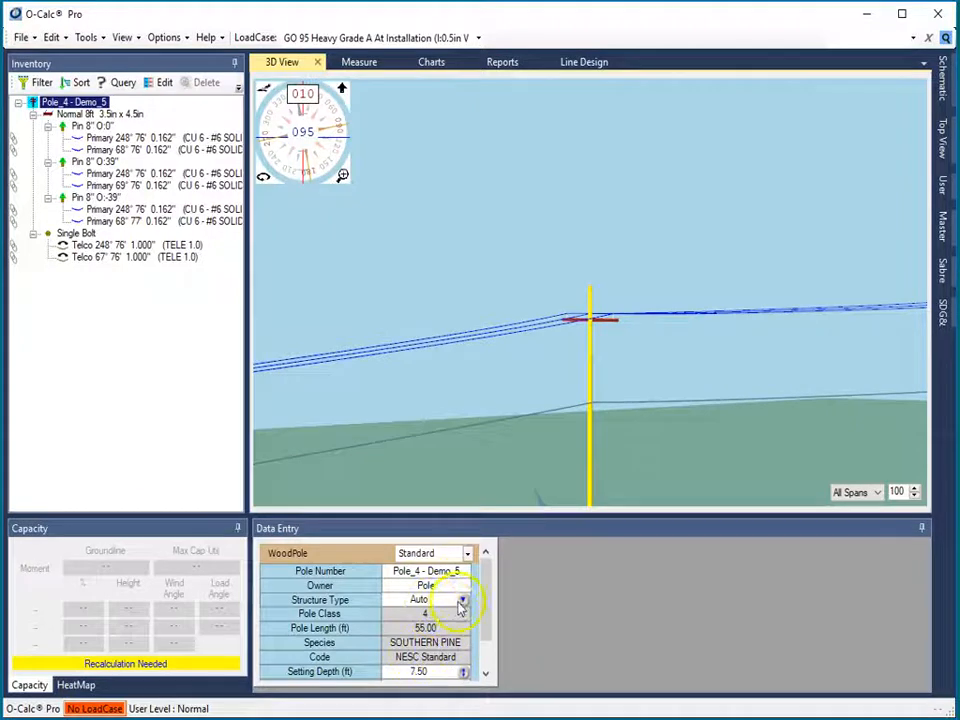
scroll(470, 650, down, 3)
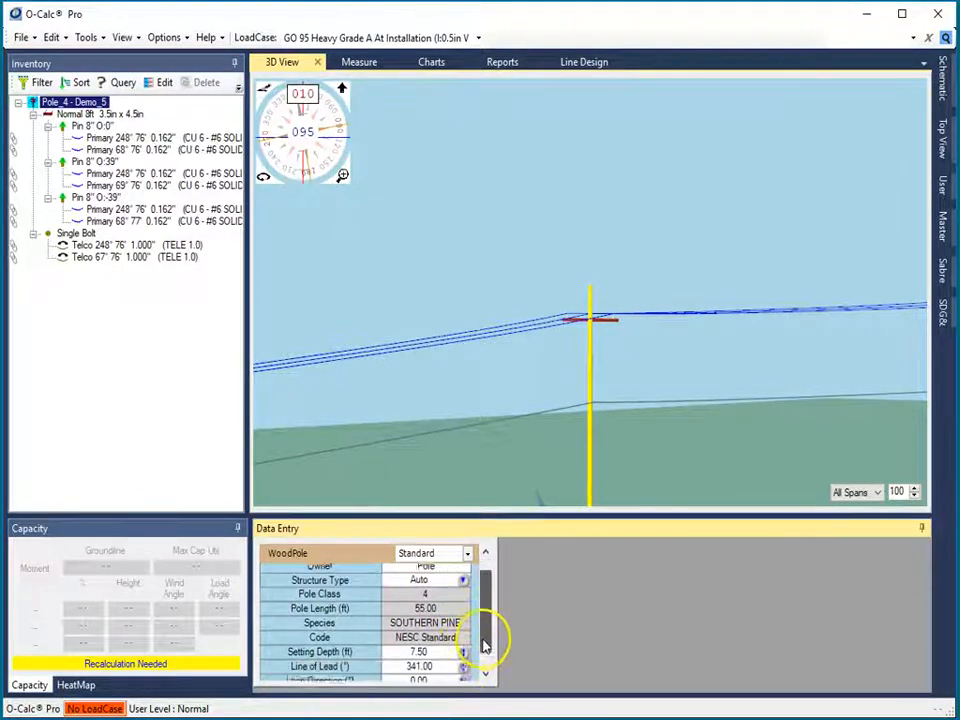
click(461, 653)
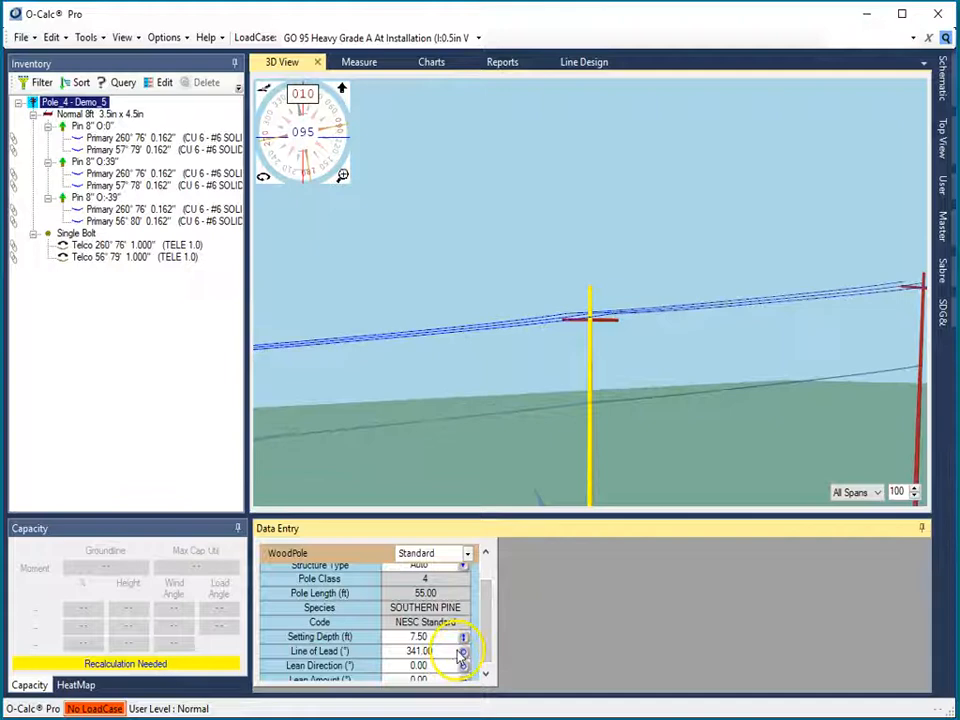
drag(481, 651, 561, 636)
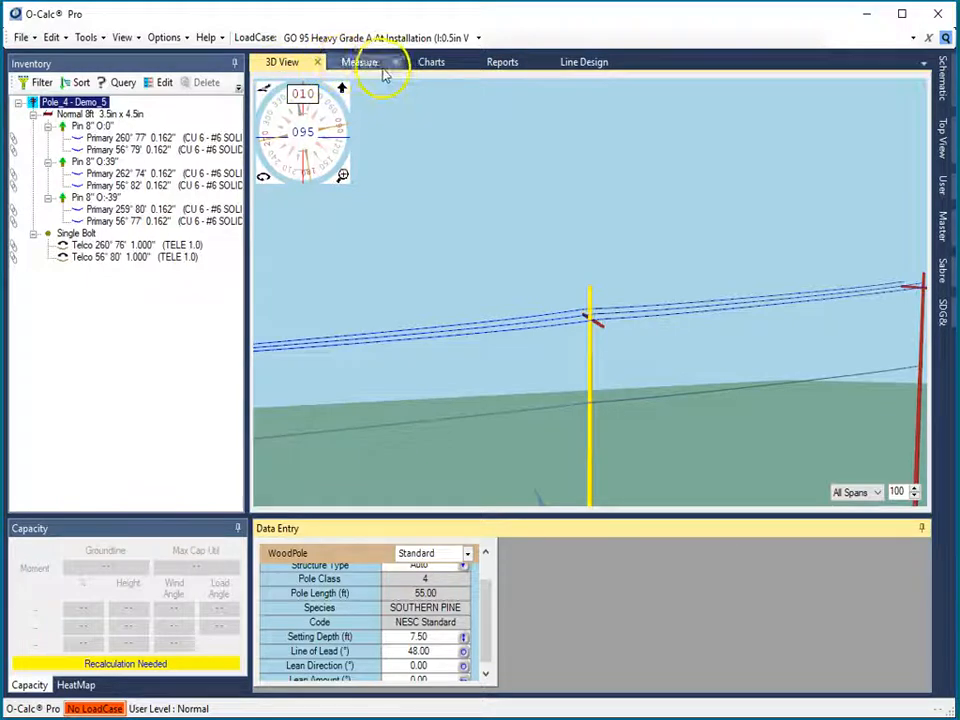
click(579, 68)
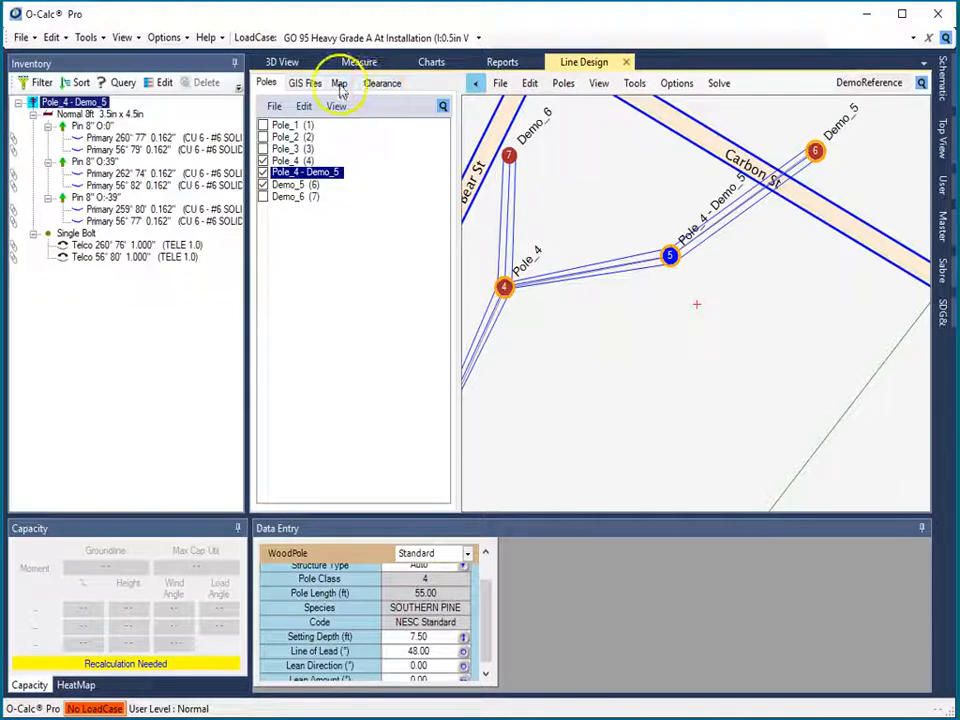
Remove the pole inserted between Pole_4 and Demo_5 and merge its spans.
click(304, 106)
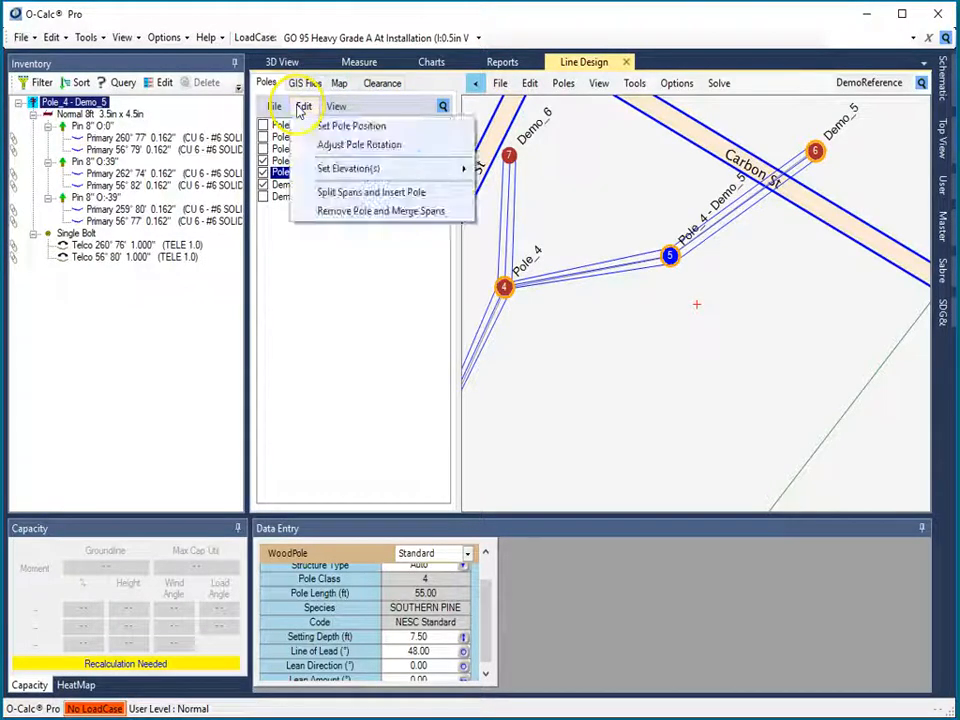
click(357, 213)
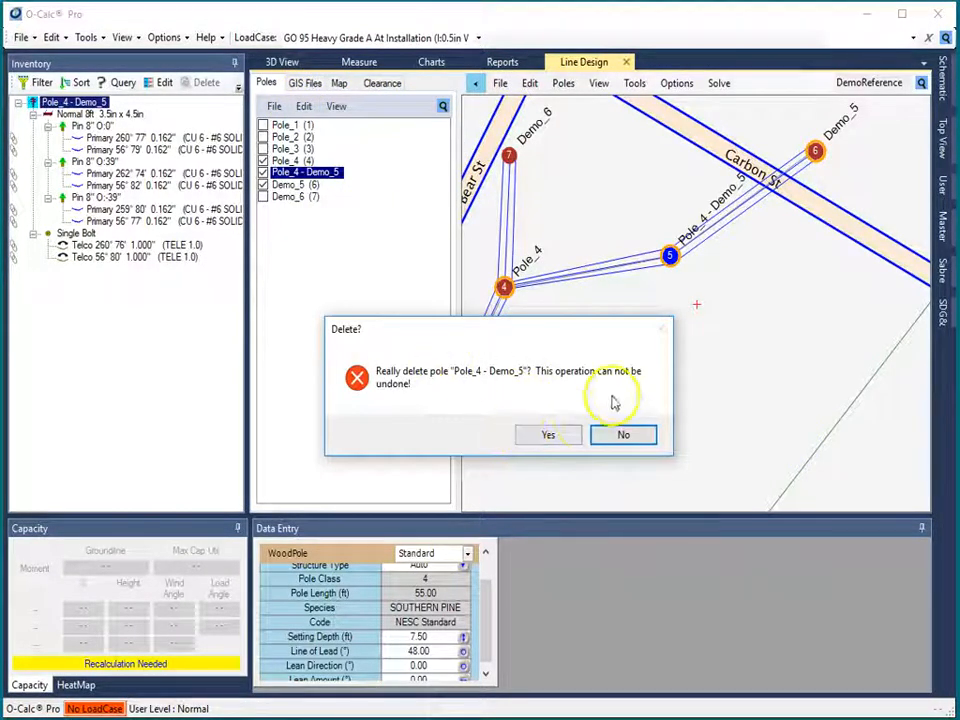
click(546, 437)
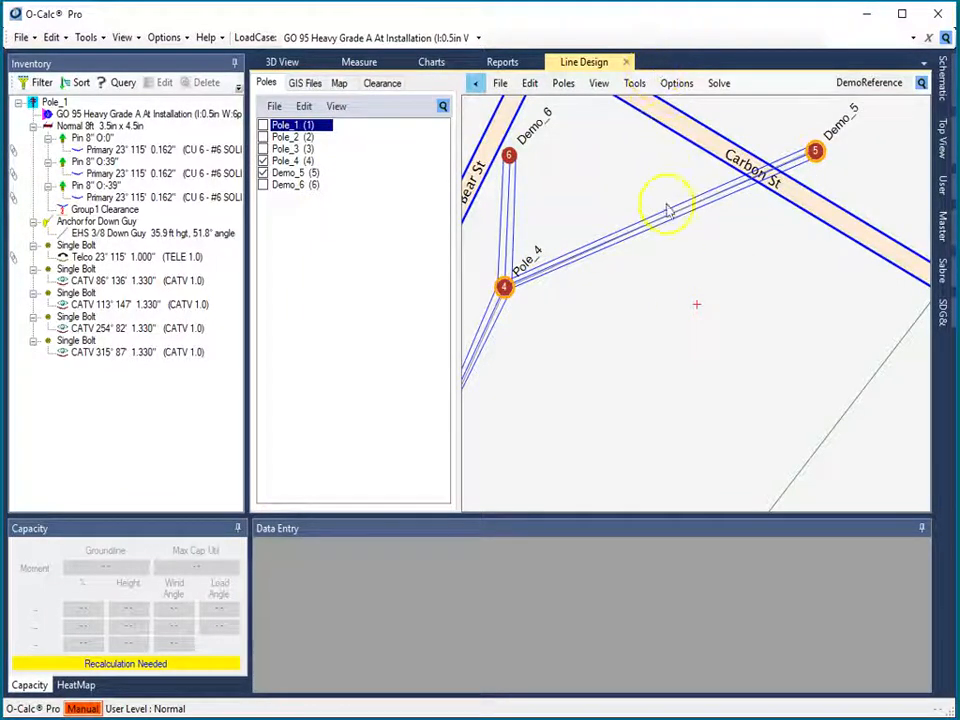
Extend the line from Demo_6 to a new pole at the corner of Bear St and Carbon St.
scroll(699, 312, down, 2)
scroll(699, 312, up, 3)
scroll(699, 312, down, 1)
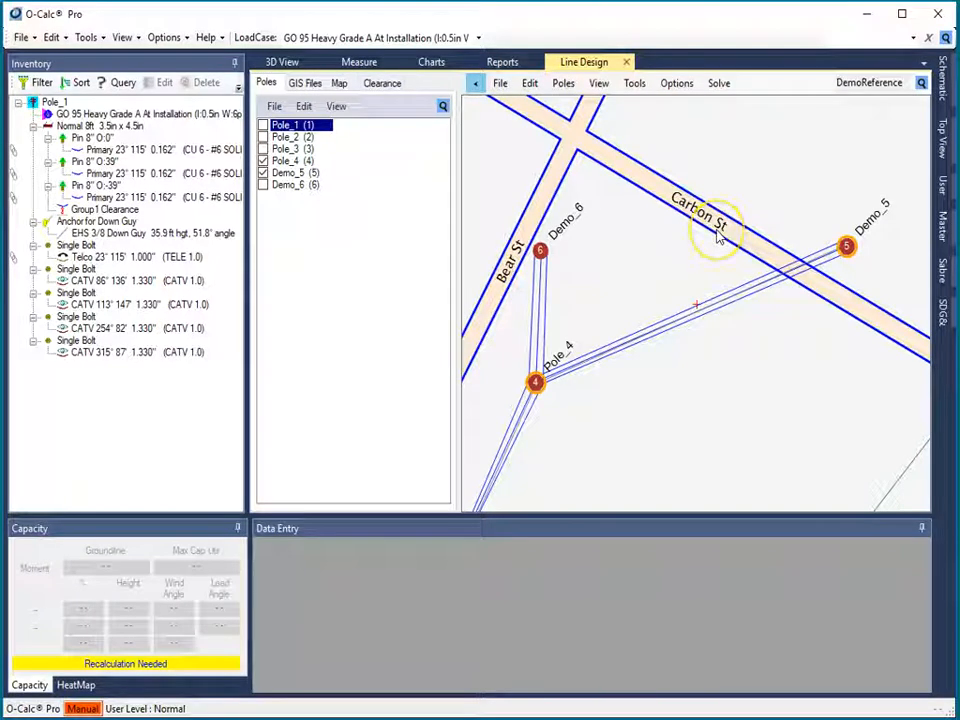
click(540, 251)
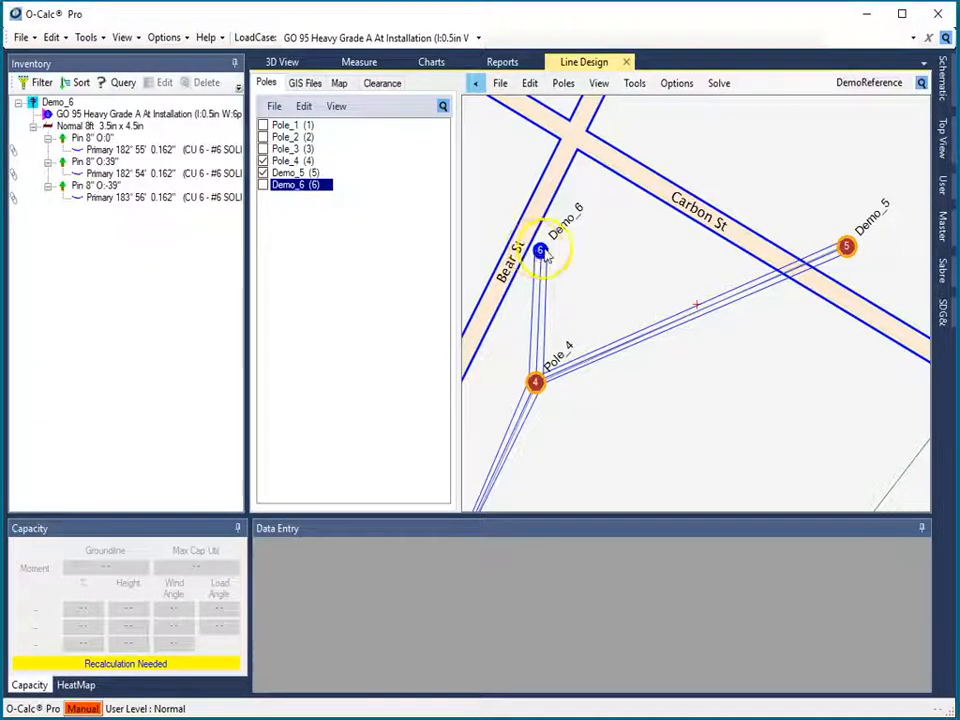
click(636, 84)
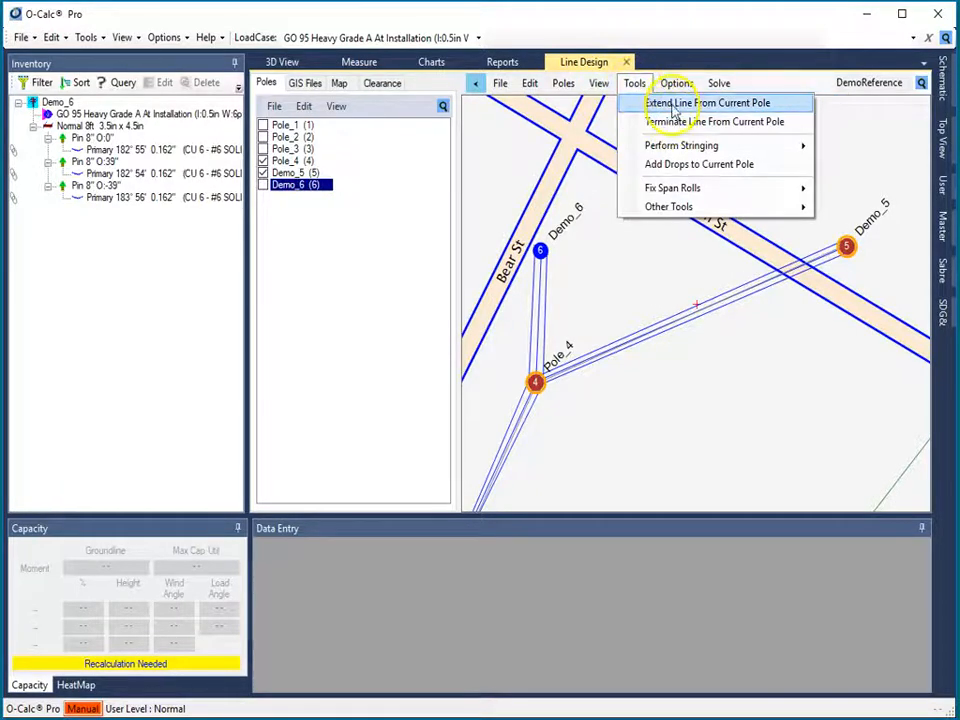
click(675, 106)
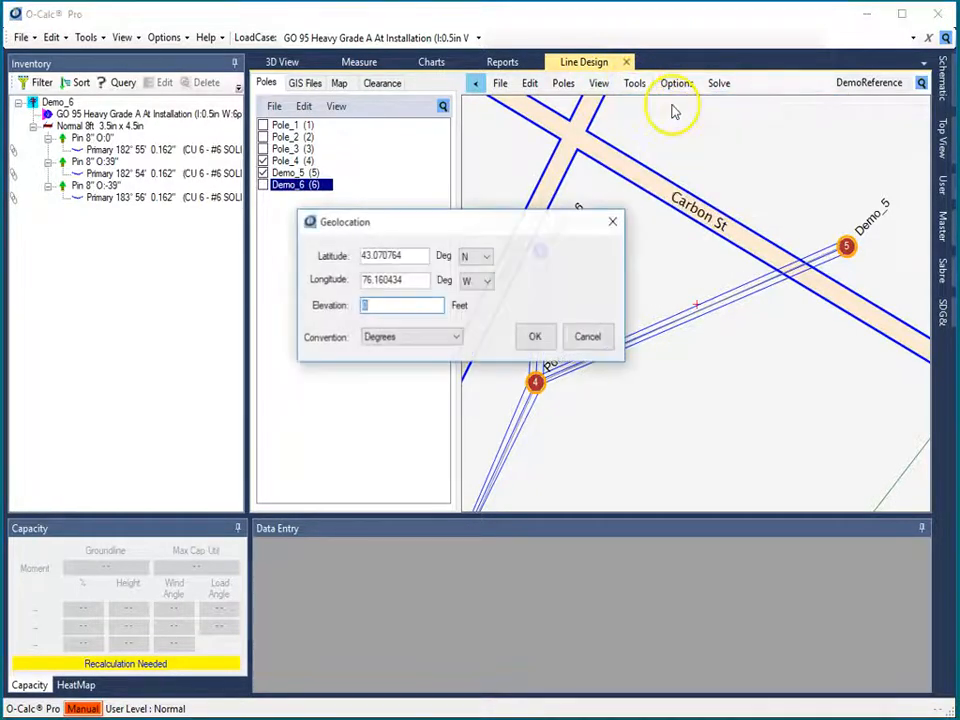
click(582, 165)
click(545, 337)
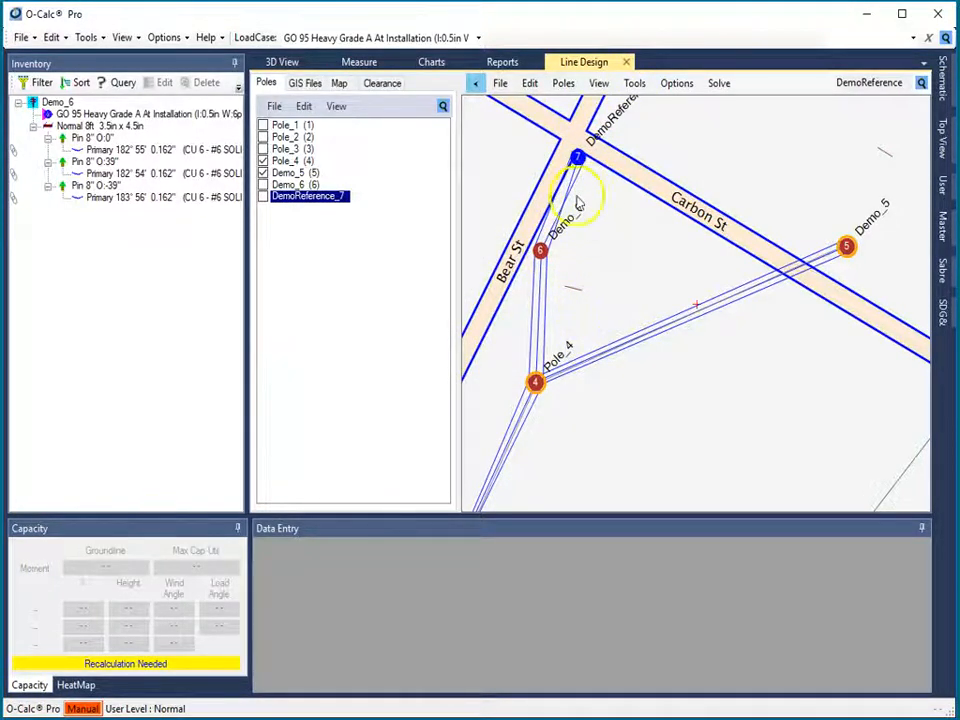
Make Demo_6 the current pole again and examine its spans to the new pole in the 3D view.
right_click(543, 256)
click(579, 156)
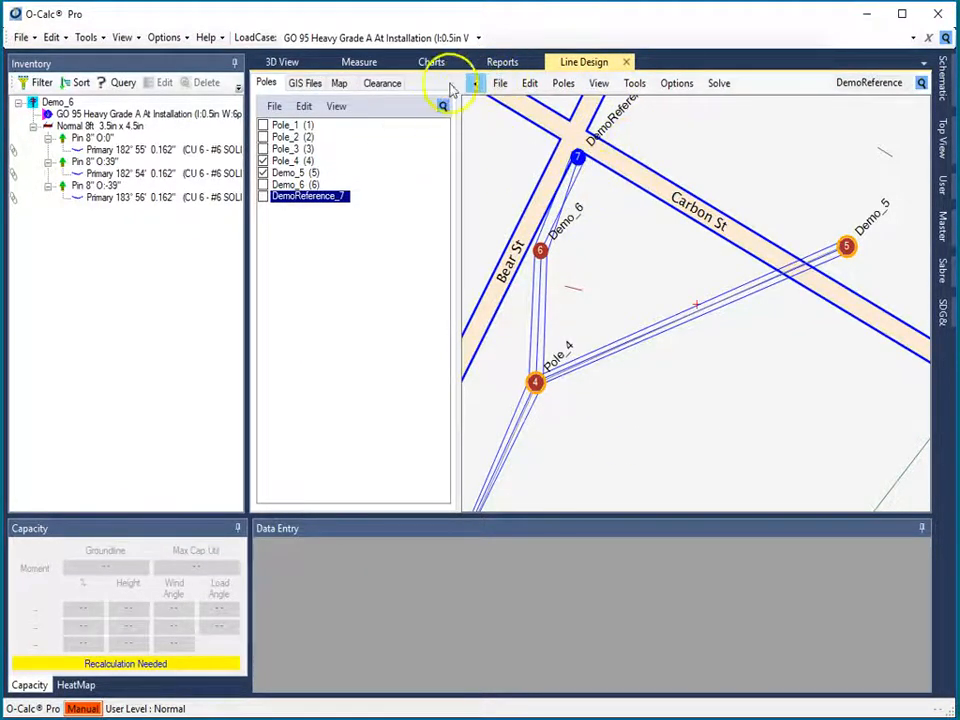
click(295, 62)
drag(741, 448, 620, 431)
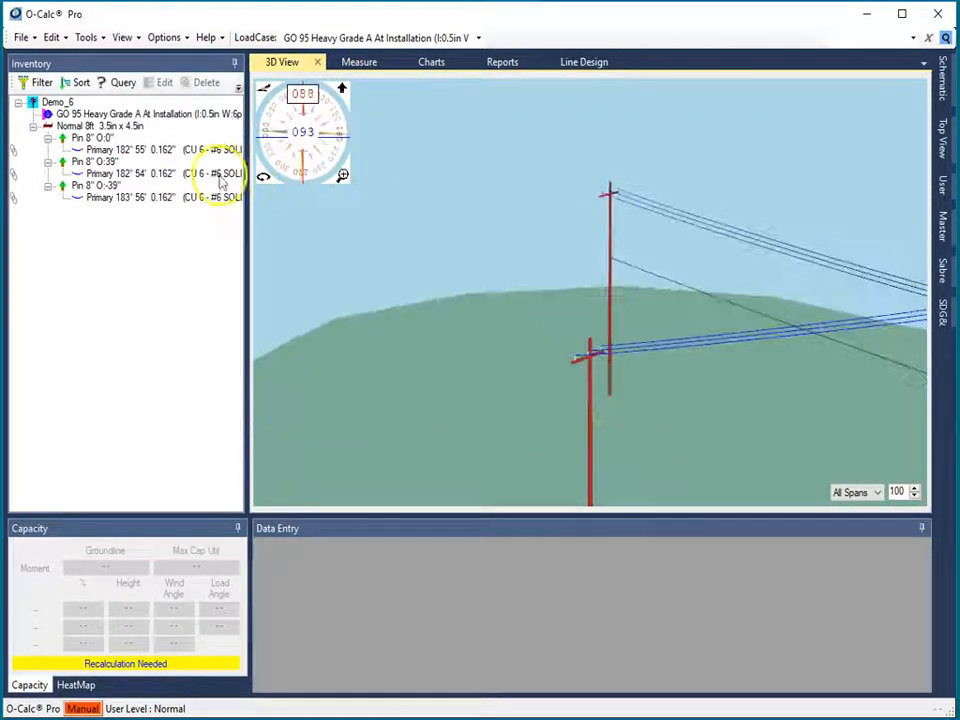
click(570, 61)
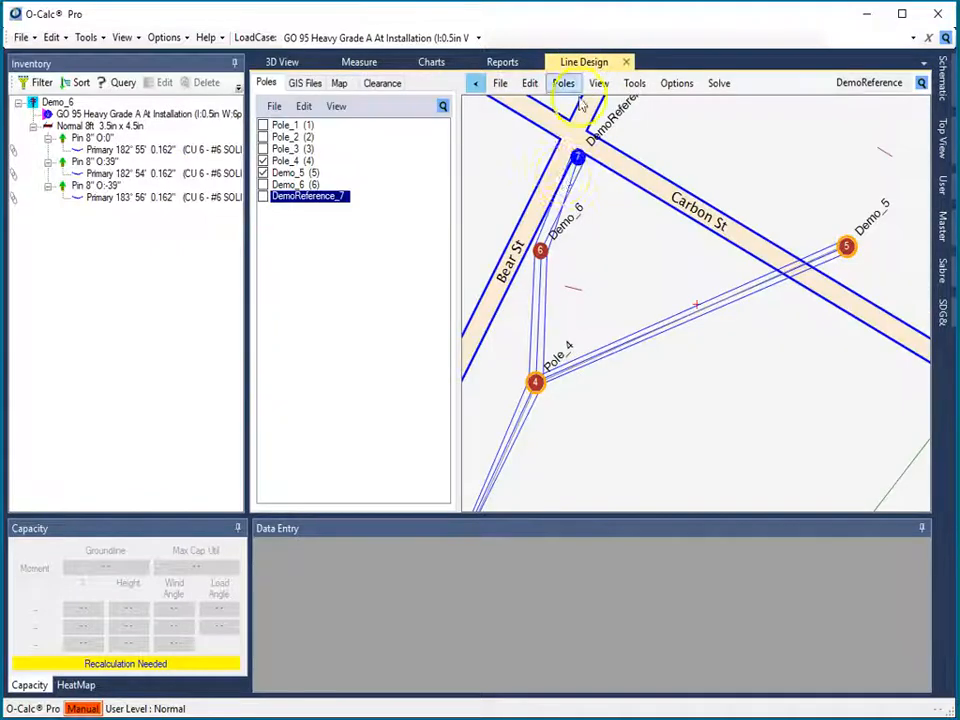
click(548, 254)
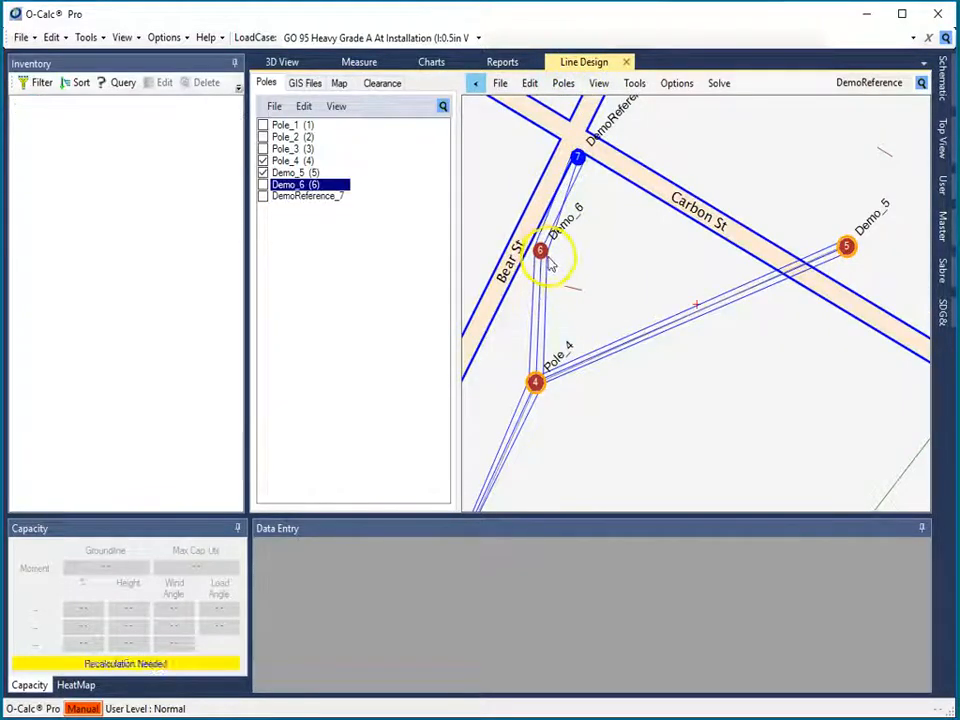
click(283, 61)
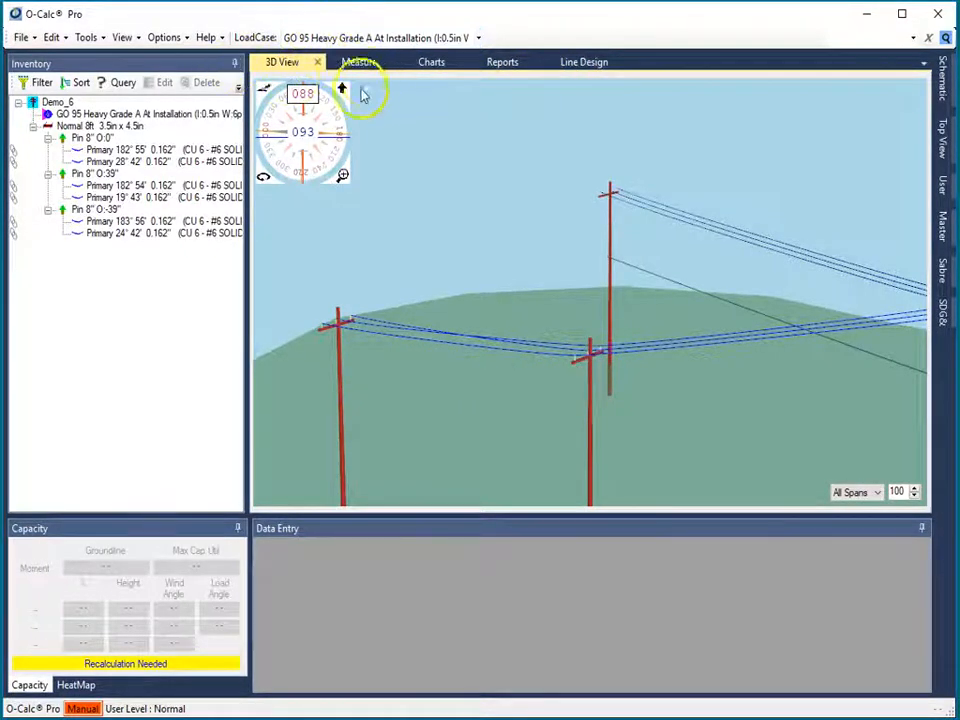
Make the new end pole current and move its centre pin insulator to the crossarm's far end, at about 39.98 in offset.
double_click(339, 373)
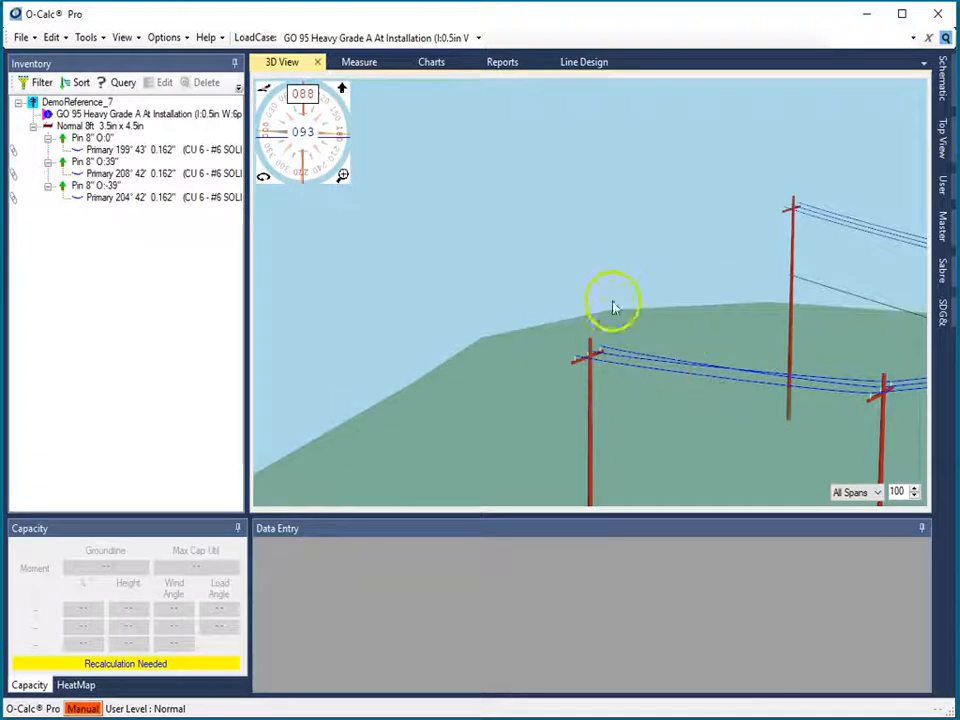
scroll(603, 365, up, 5)
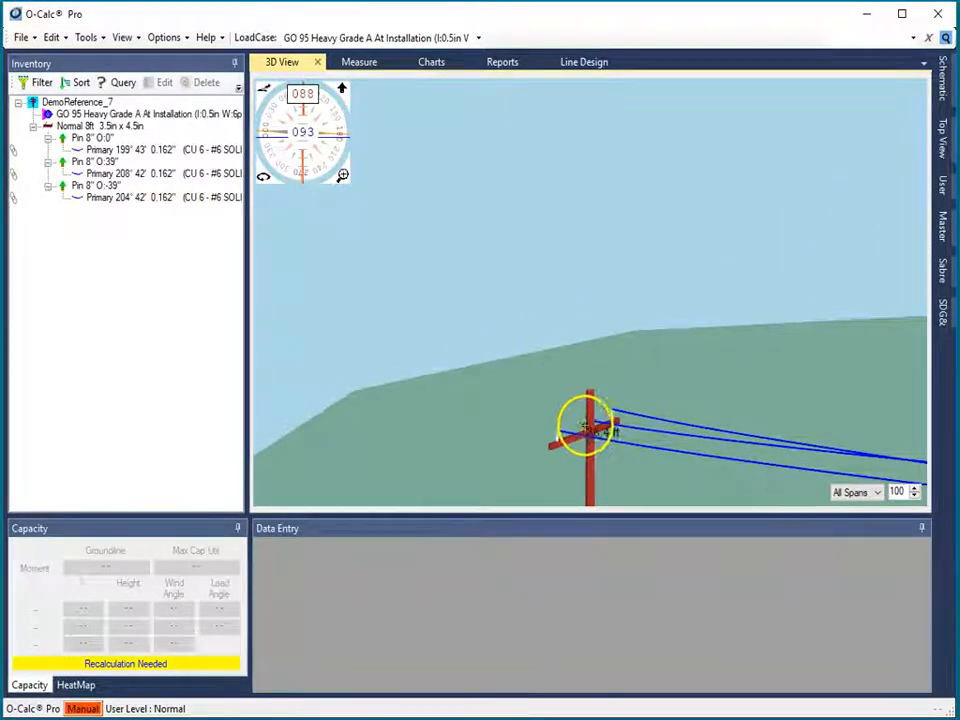
click(615, 422)
right_drag(613, 425, 617, 424)
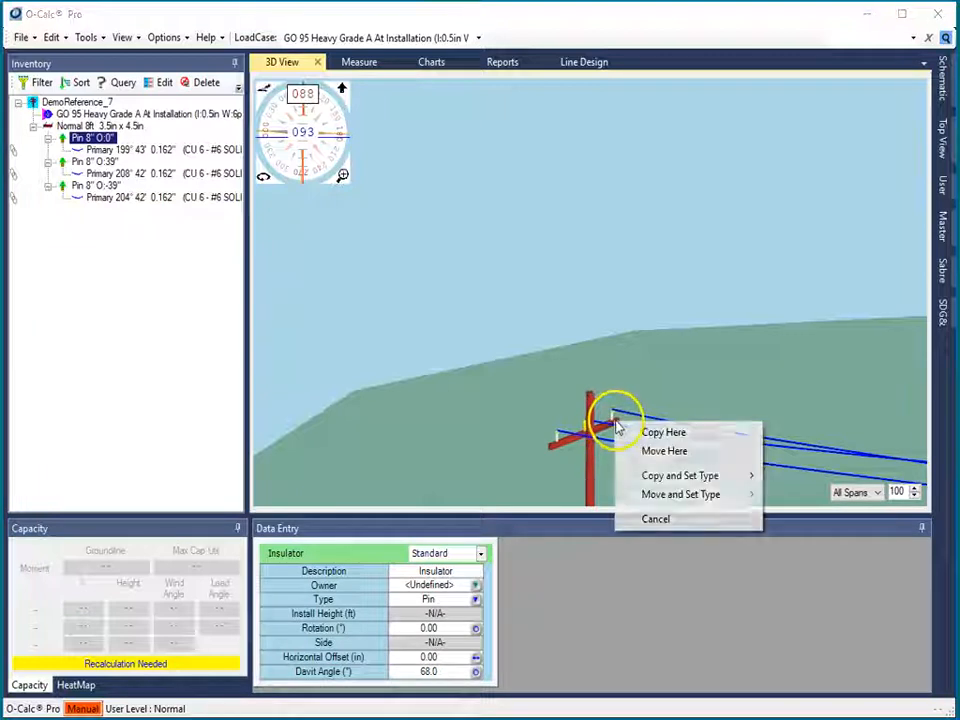
click(655, 452)
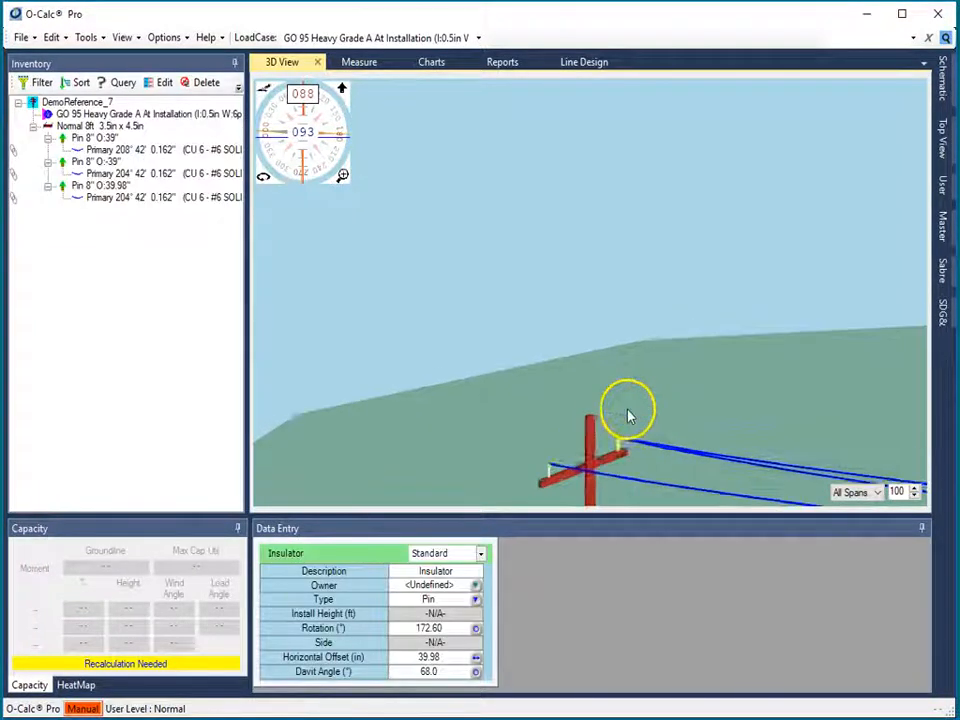
Move the other pin insulator at the far end to the crossarm's middle, at about -5.65 in offset, to uncross the conductors.
scroll(621, 420, up, 5)
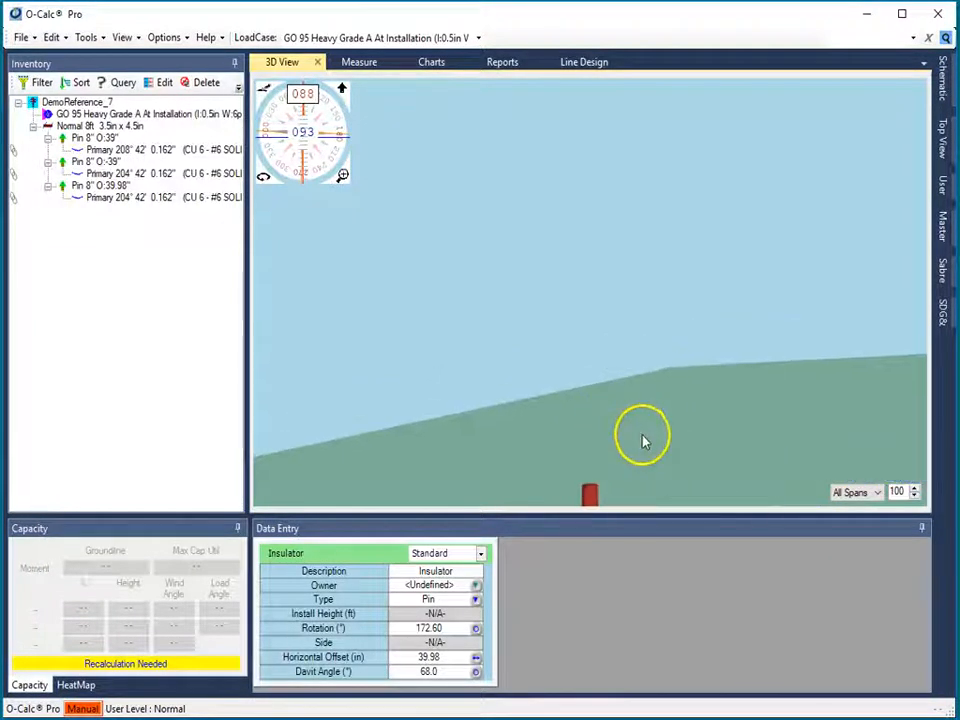
scroll(635, 449, down, 4)
drag(609, 469, 621, 405)
scroll(627, 335, up, 4)
scroll(630, 337, up, 3)
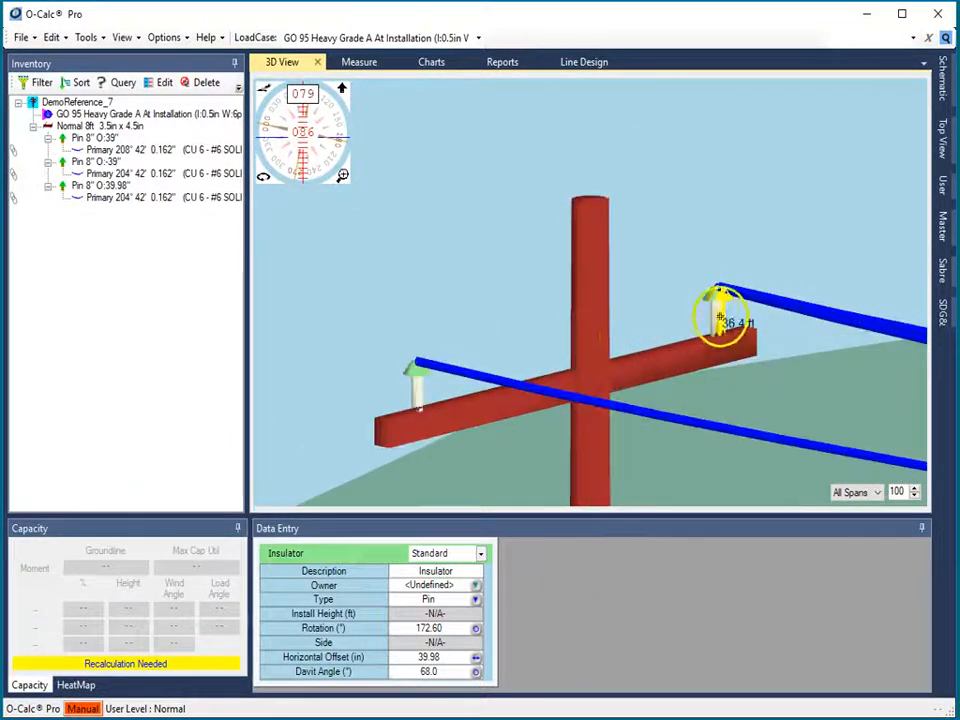
right_drag(710, 316, 576, 379)
click(622, 408)
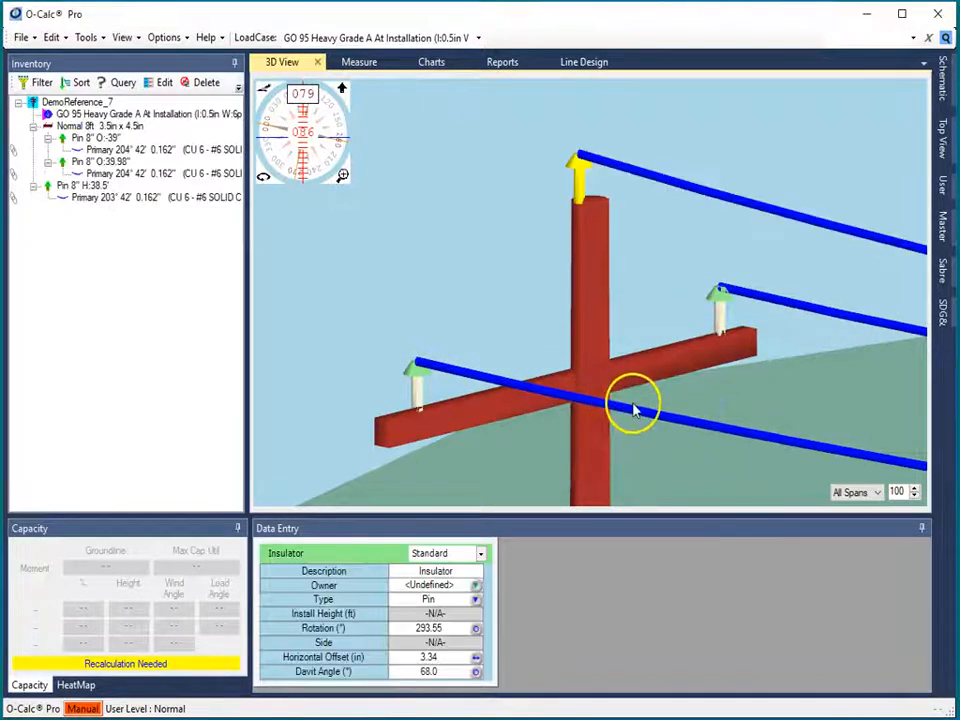
click(585, 177)
right_drag(557, 360, 560, 376)
click(596, 405)
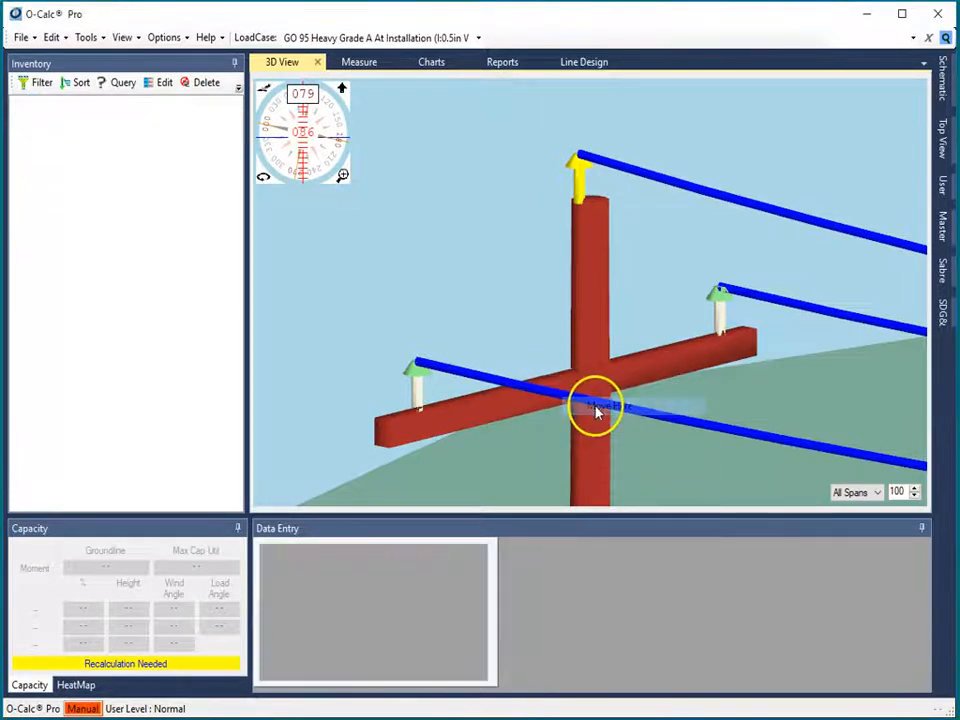
scroll(628, 405, down, 5)
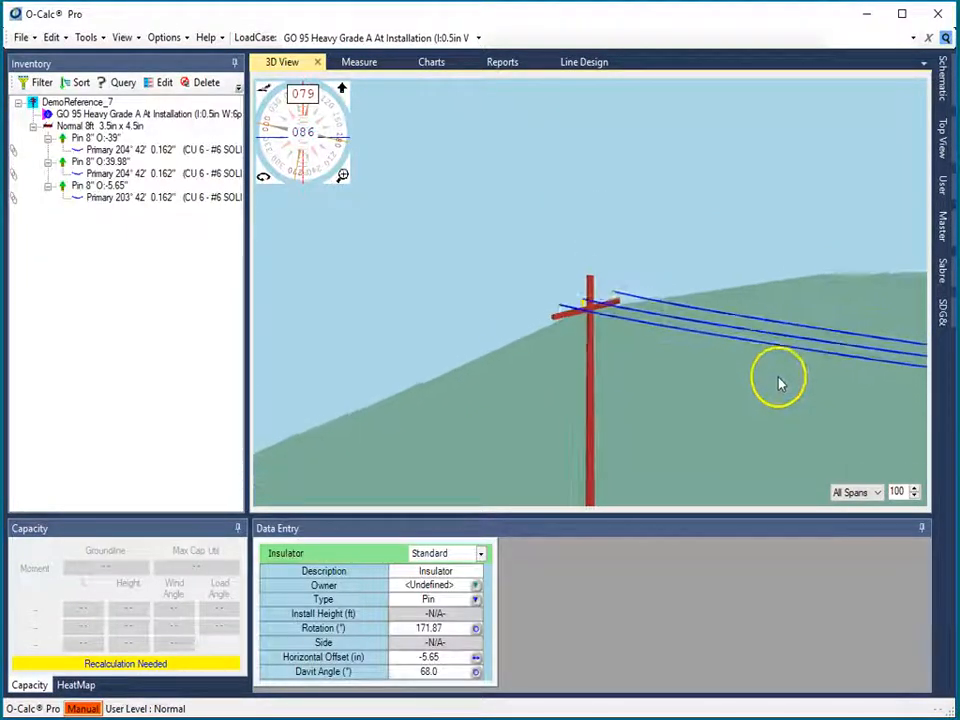
scroll(780, 383, down, 3)
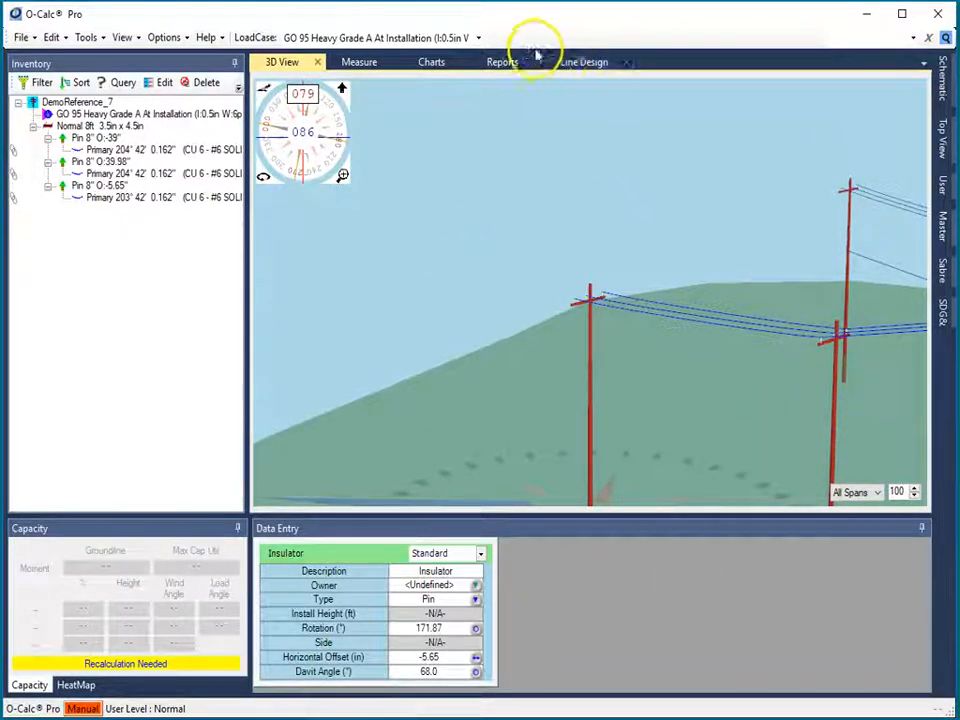
Return to the line design plan and close the DemoReference line design.
click(583, 62)
click(634, 84)
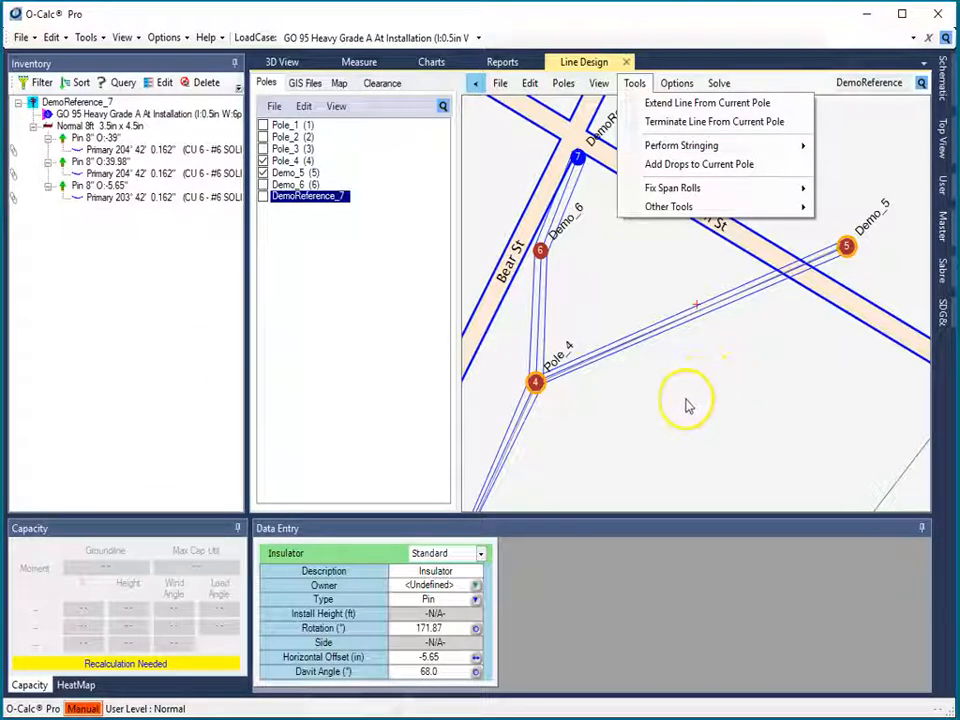
click(506, 88)
click(503, 85)
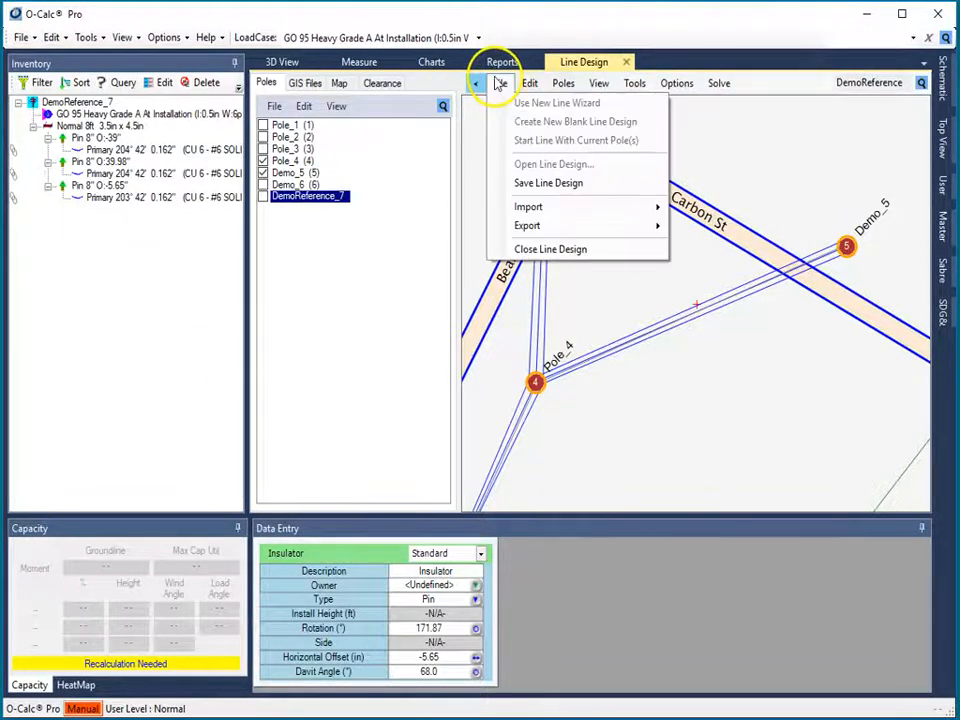
click(545, 249)
click(564, 215)
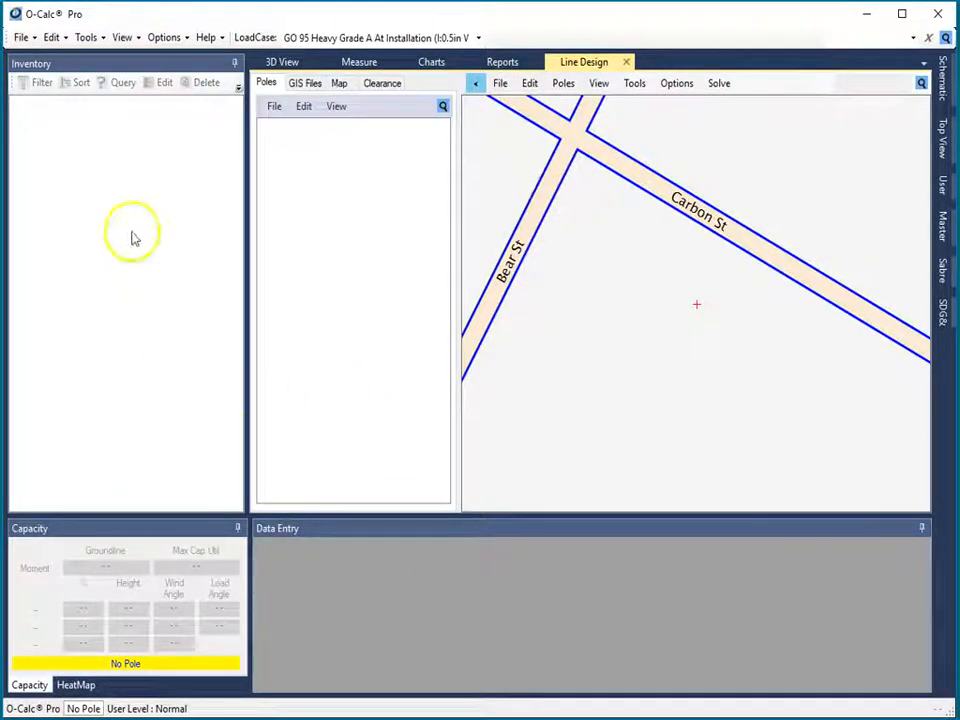
Open the recent pole file StubPole.pplx and examine its deadend crossarm, spans and down guy in the 3D view.
click(21, 37)
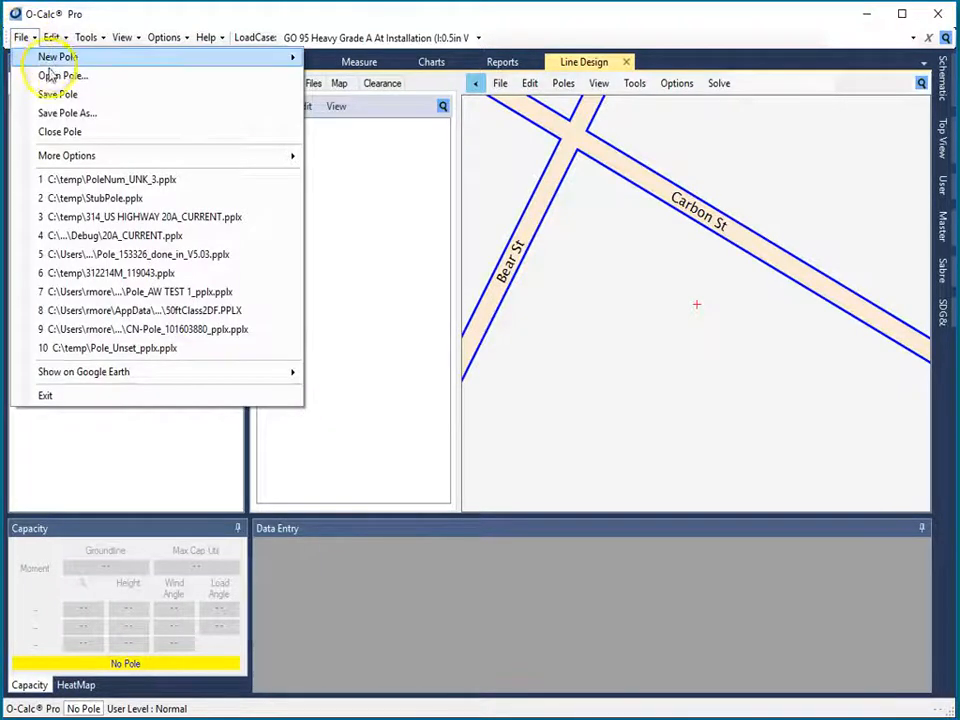
click(120, 198)
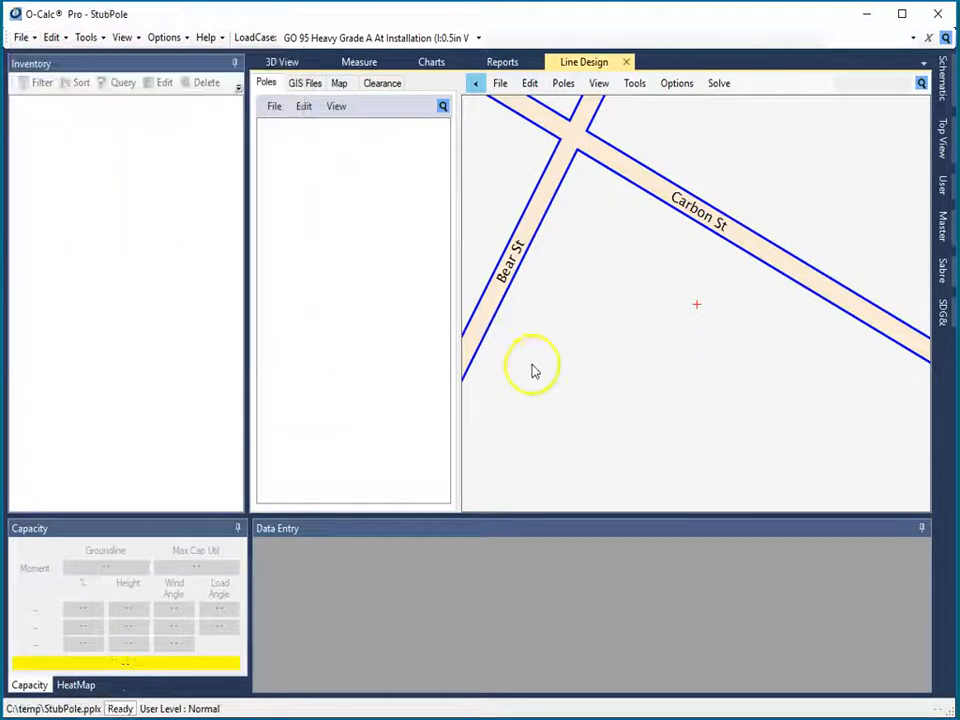
click(284, 64)
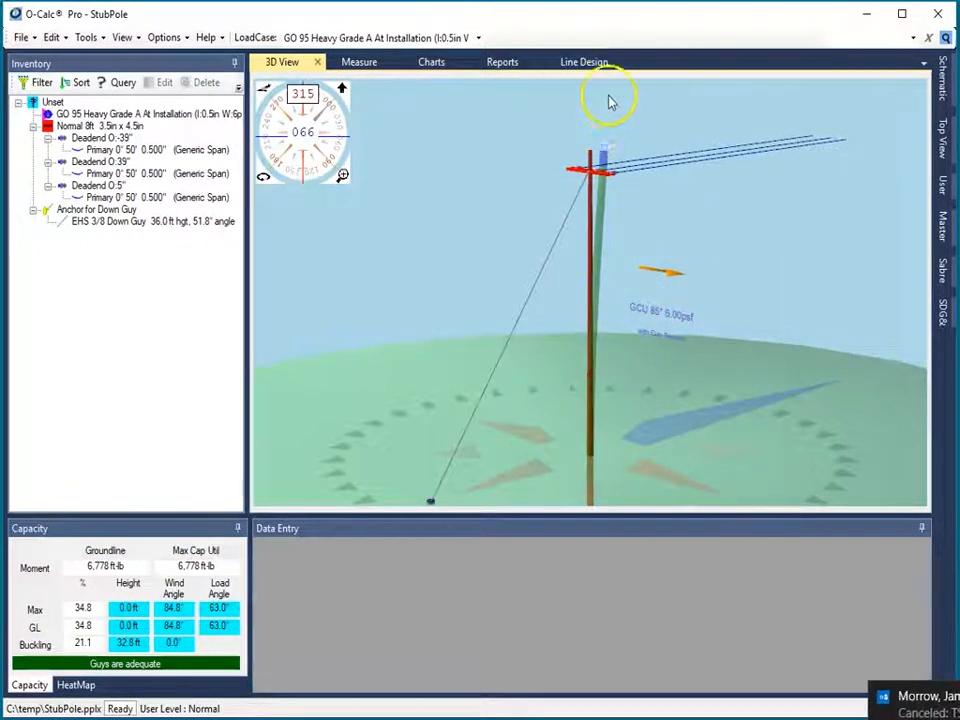
scroll(598, 152, up, 5)
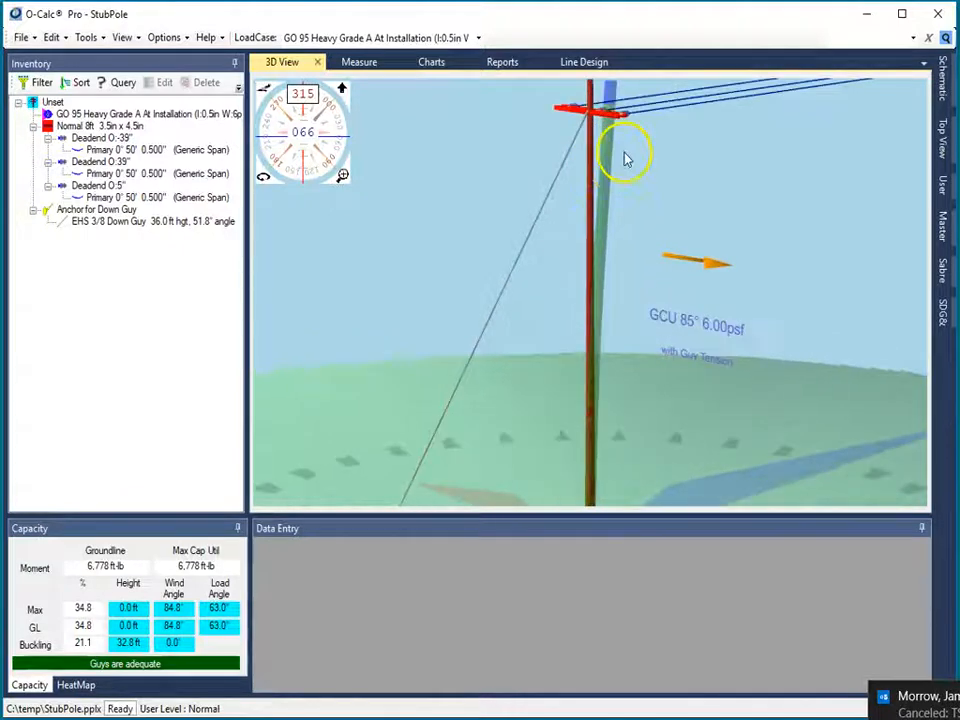
scroll(606, 200, down, 5)
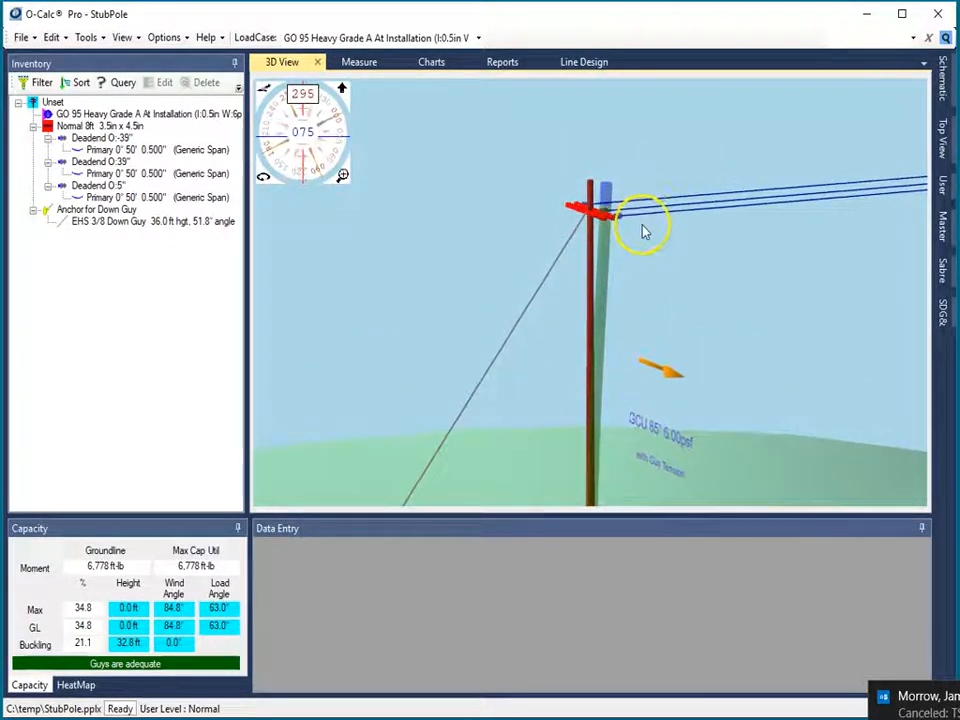
scroll(615, 208, up, 2)
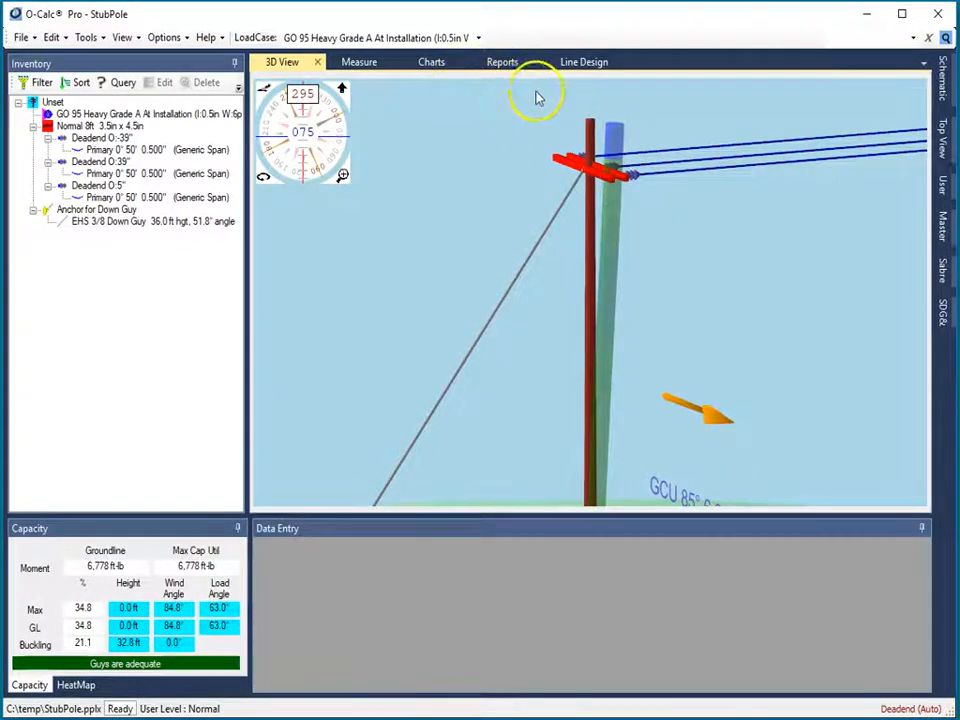
Open the line design map and locate the stretch of Sackett St south of Apple St.
click(586, 62)
scroll(698, 310, down, 3)
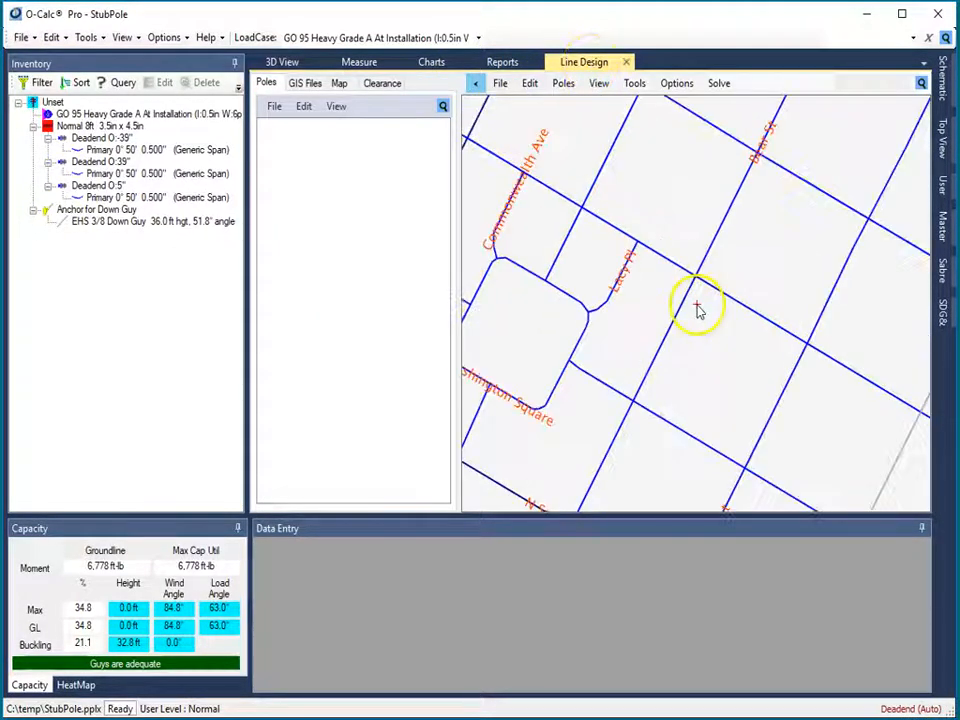
drag(616, 222, 806, 318)
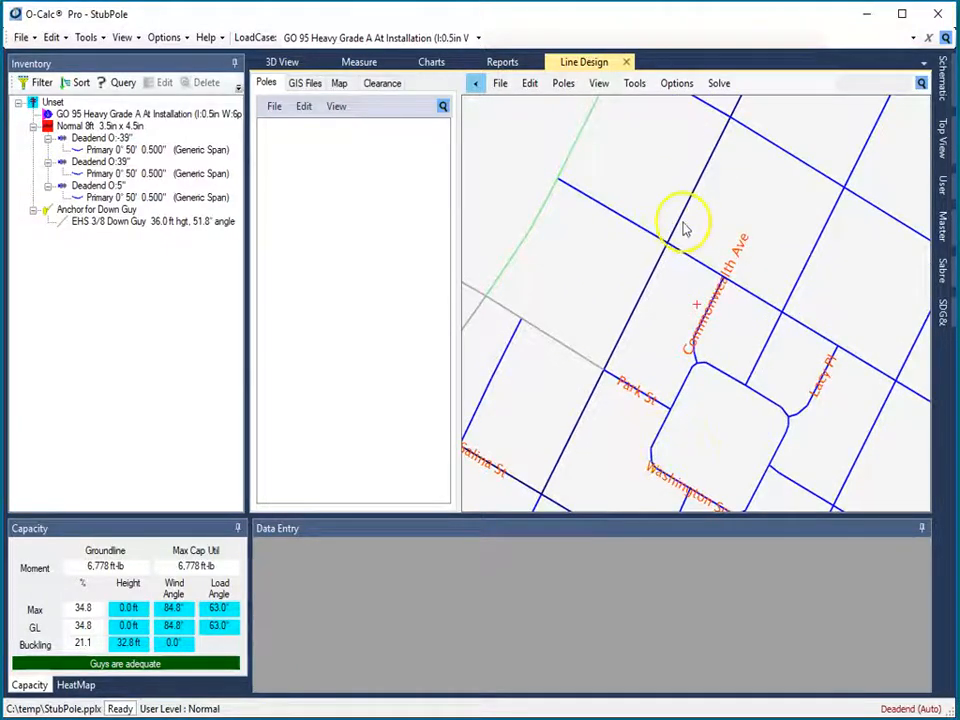
scroll(699, 311, down, 3)
scroll(697, 310, up, 5)
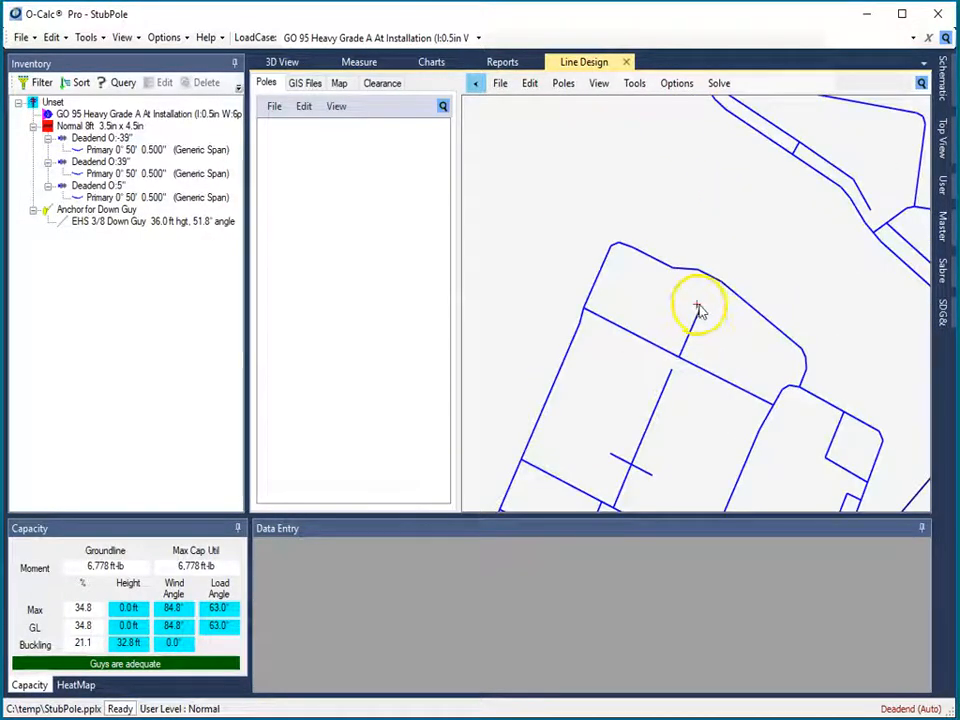
scroll(698, 307, up, 2)
scroll(697, 307, down, 3)
drag(697, 307, 740, 140)
drag(750, 464, 773, 269)
drag(706, 368, 686, 98)
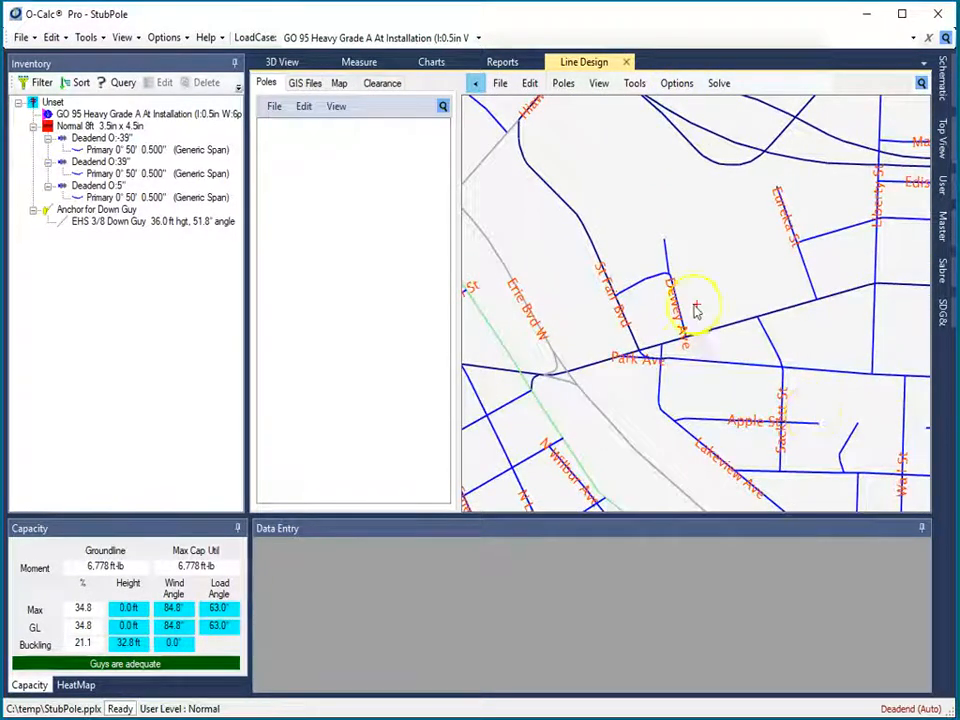
scroll(697, 307, up, 2)
drag(669, 298, 694, 162)
drag(648, 356, 681, 390)
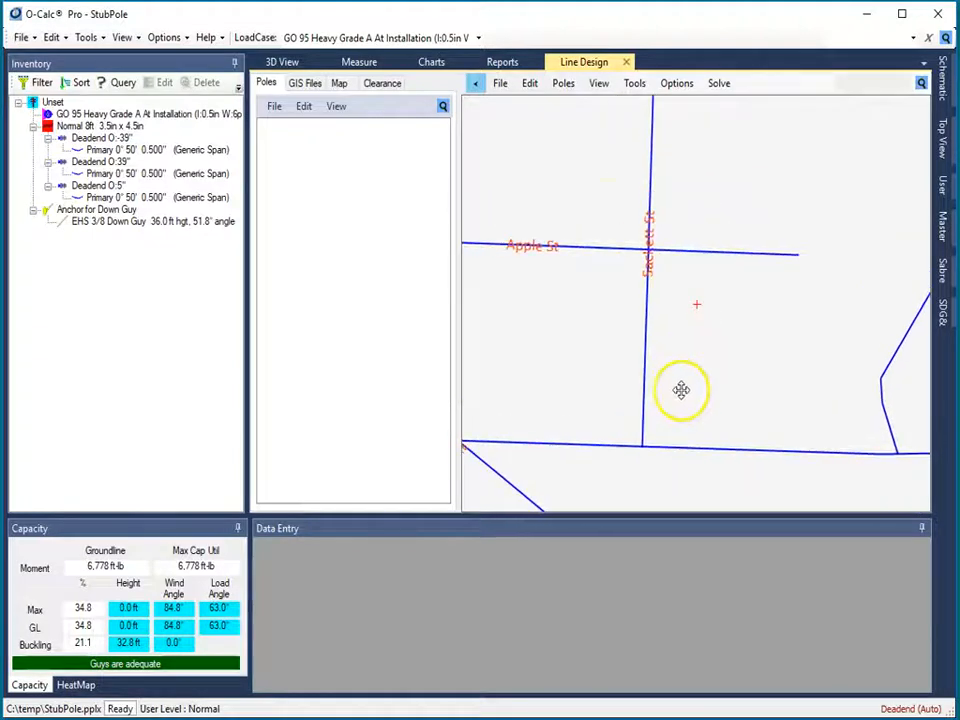
Create a new line from the stub pole, placing seven poles north along Sackett St and crossing the street after the fourth.
click(500, 83)
click(558, 107)
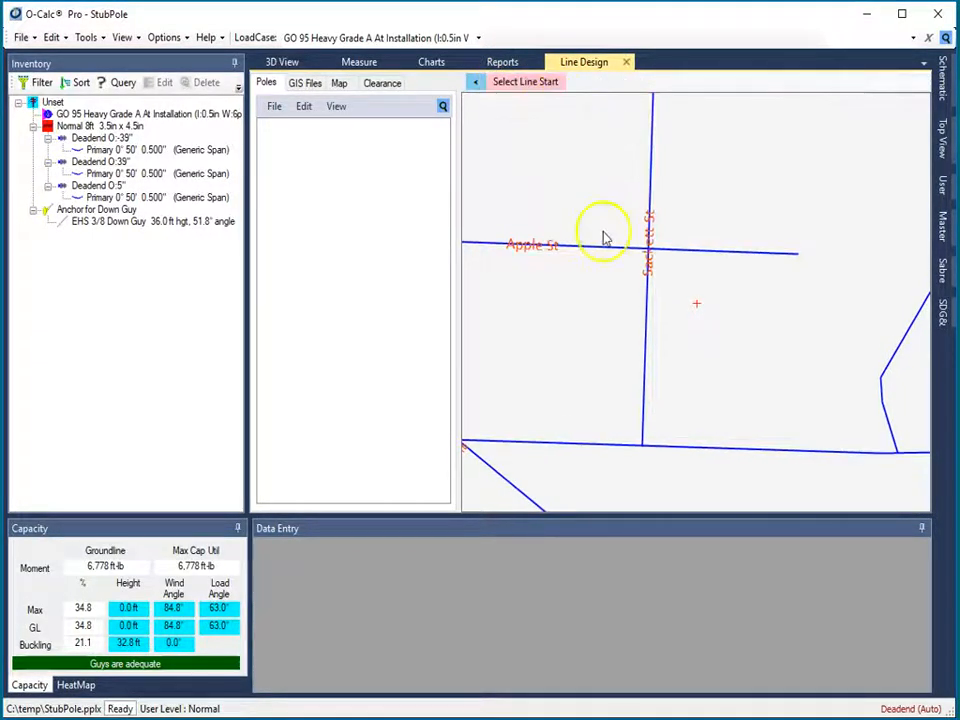
click(651, 435)
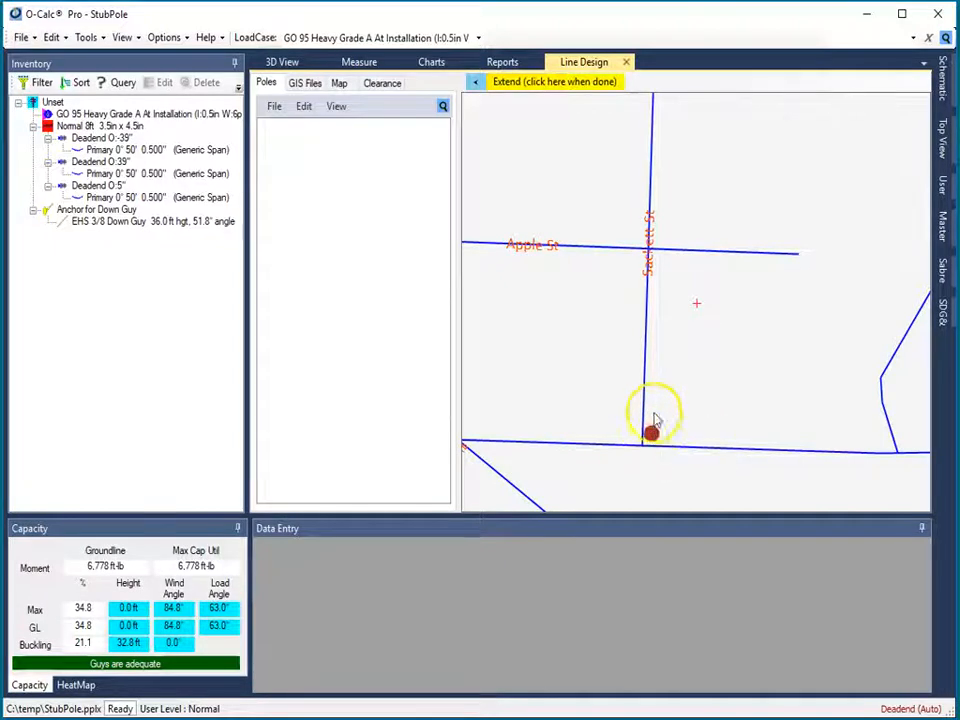
click(651, 404)
click(651, 376)
click(654, 345)
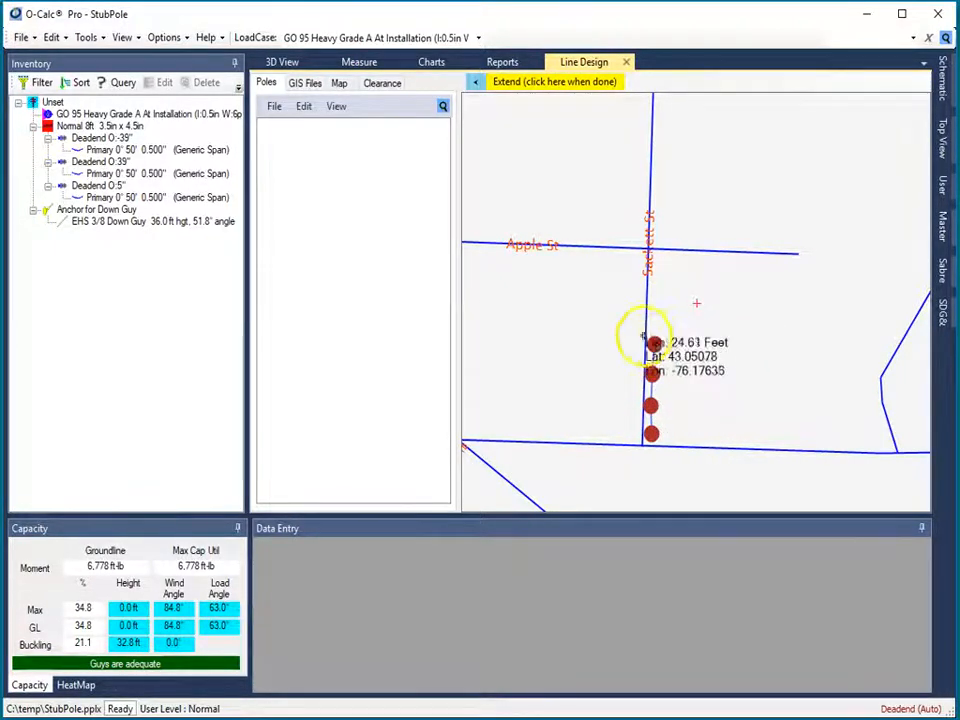
click(634, 328)
click(636, 294)
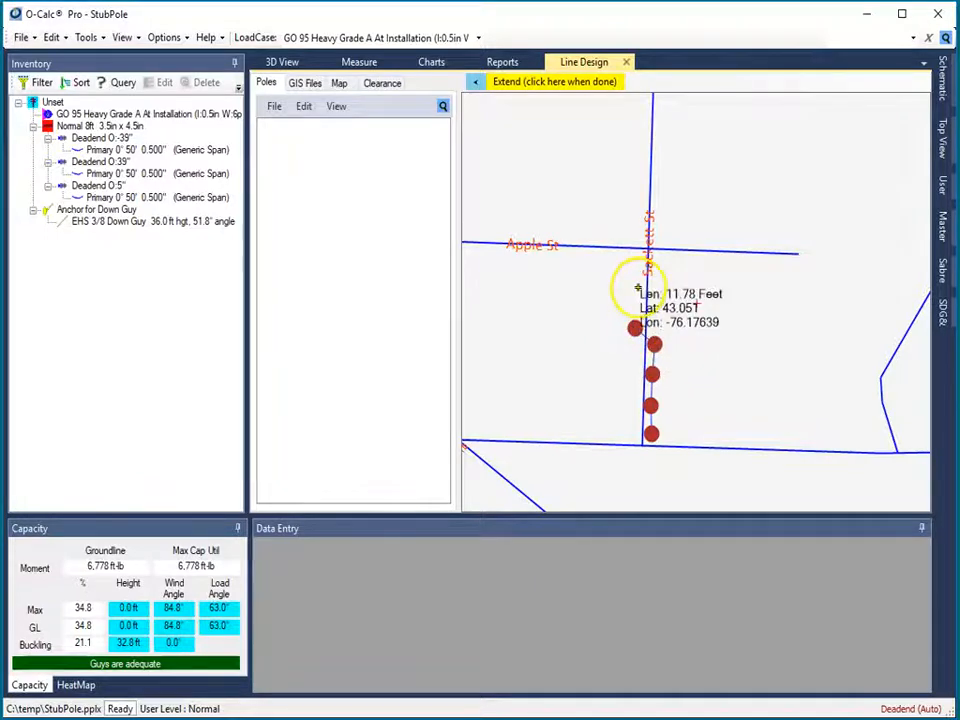
click(636, 260)
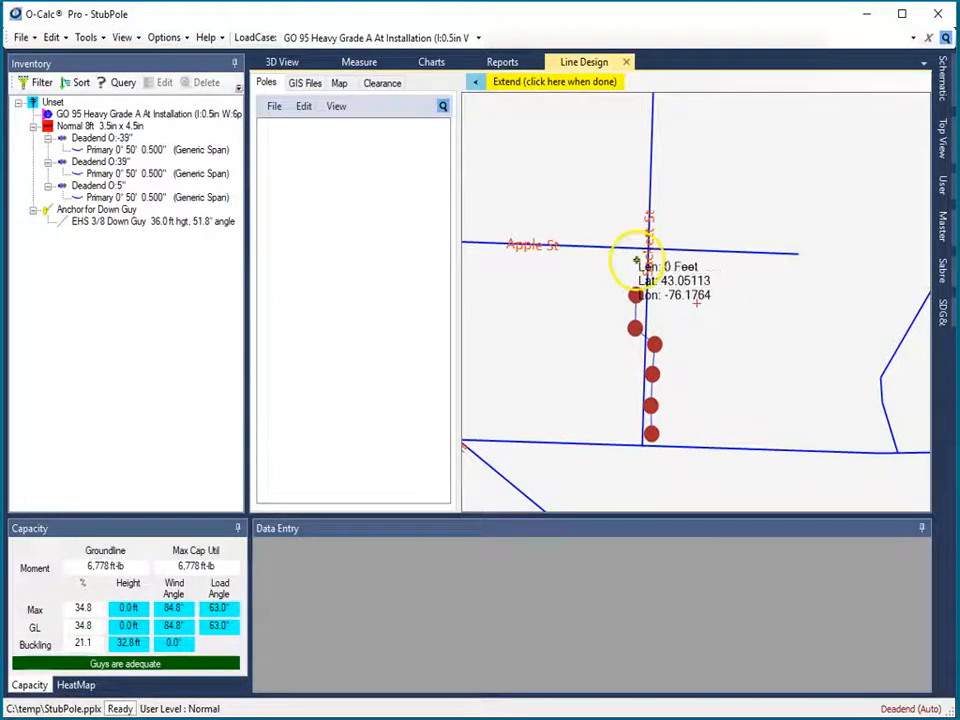
click(606, 84)
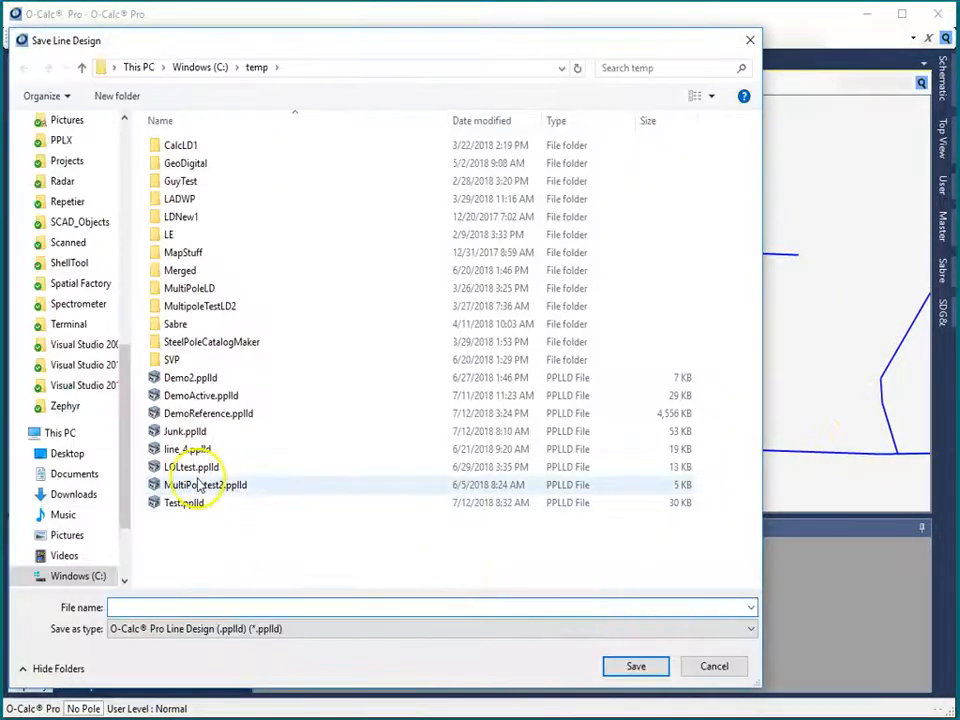
Save the new line design as Junk.pplld in the temp folder, replacing the existing file.
click(185, 431)
click(636, 667)
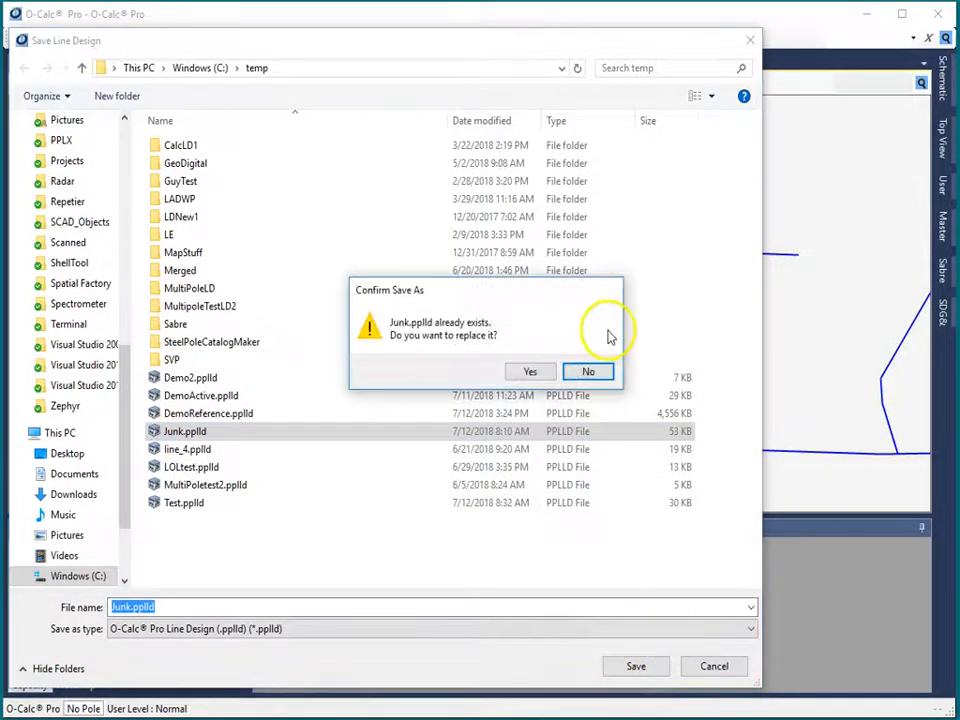
click(529, 372)
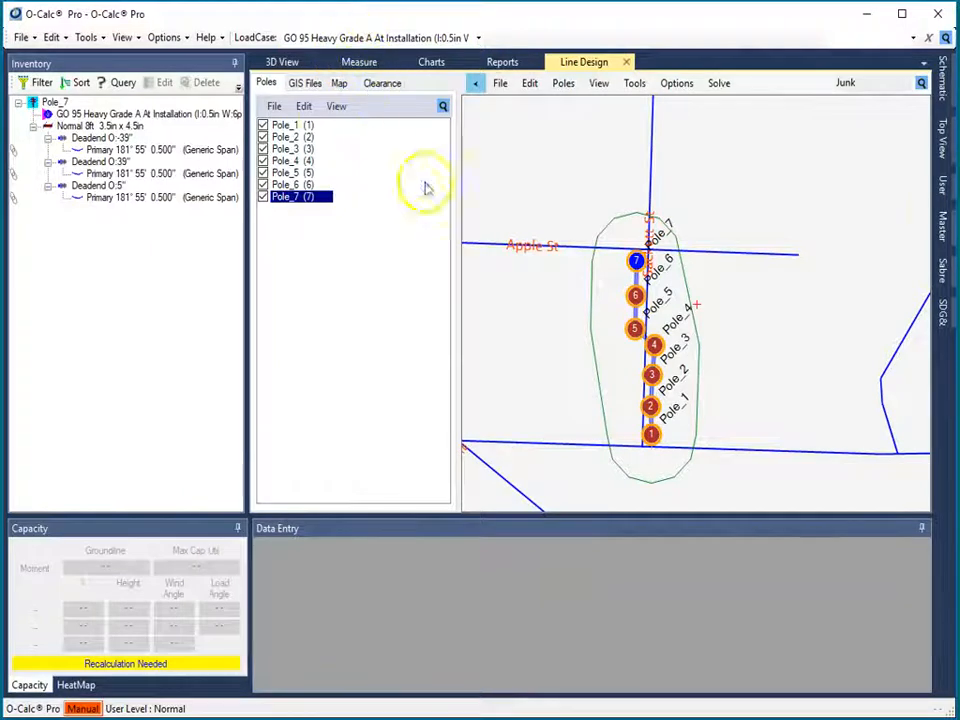
Make Pole_6 current in the 3D view and examine its back-to-back deadends and jumpers from the side.
click(283, 62)
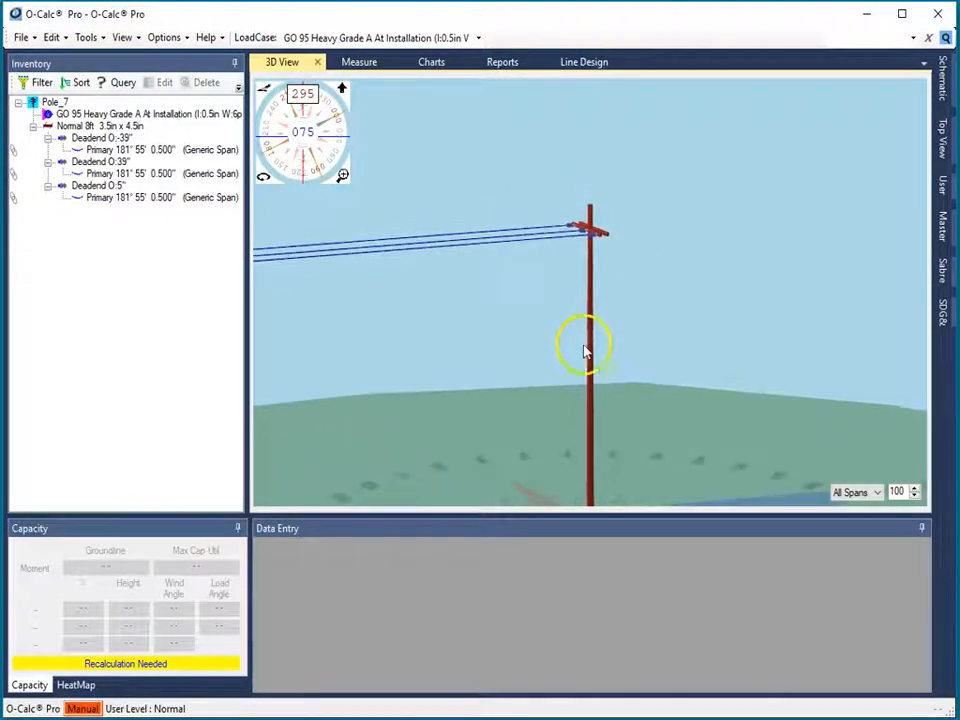
drag(418, 392, 570, 358)
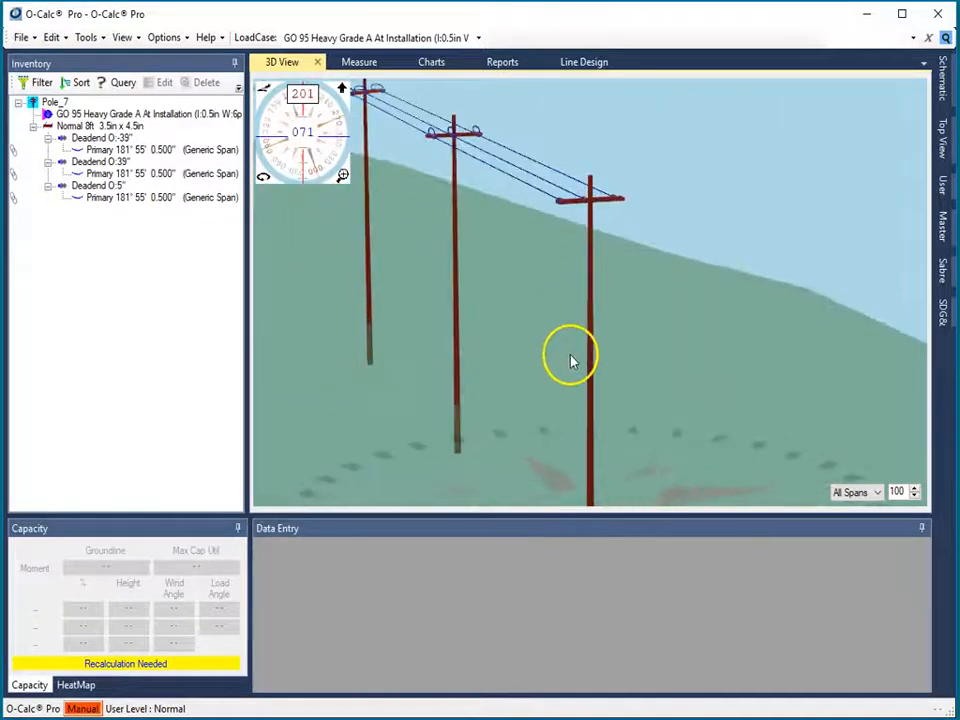
double_click(458, 300)
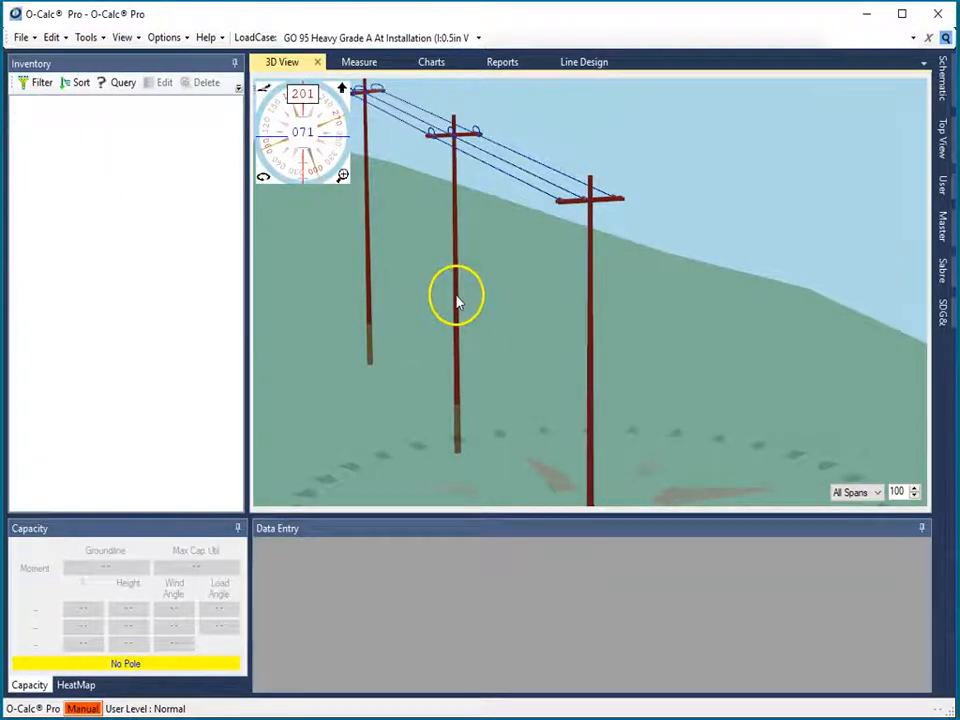
scroll(617, 226, up, 6)
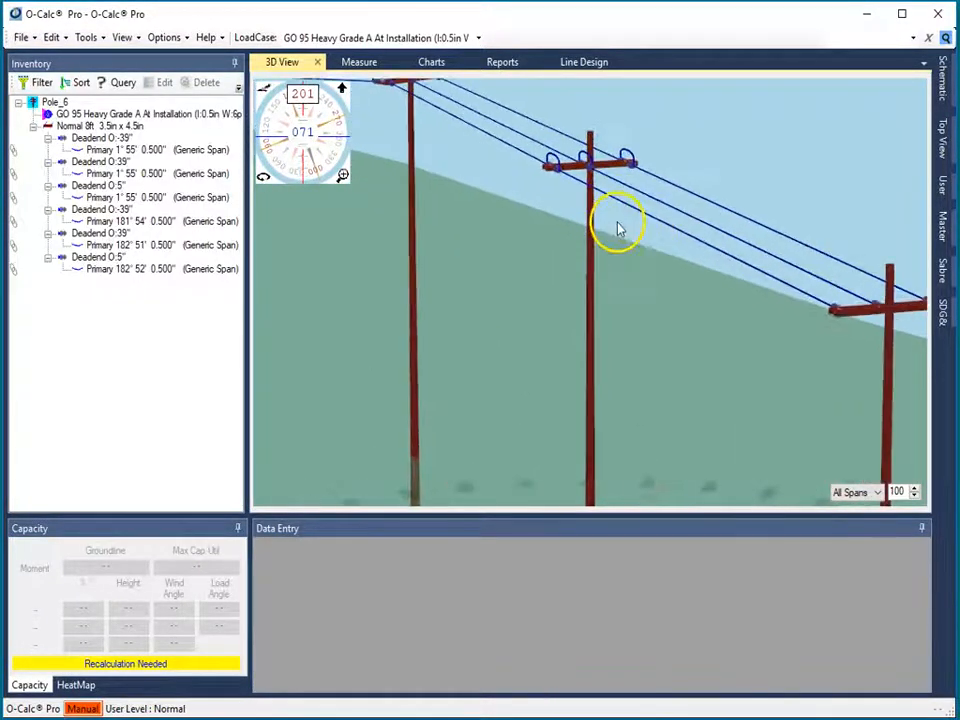
drag(613, 249, 646, 246)
drag(645, 240, 505, 332)
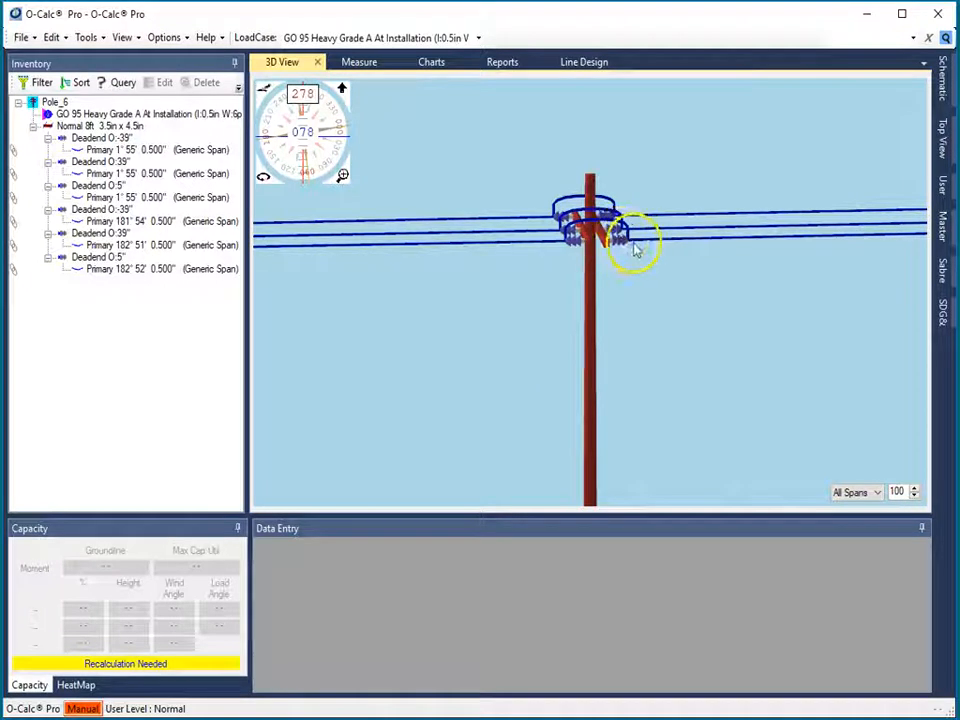
mouse_move(617, 240)
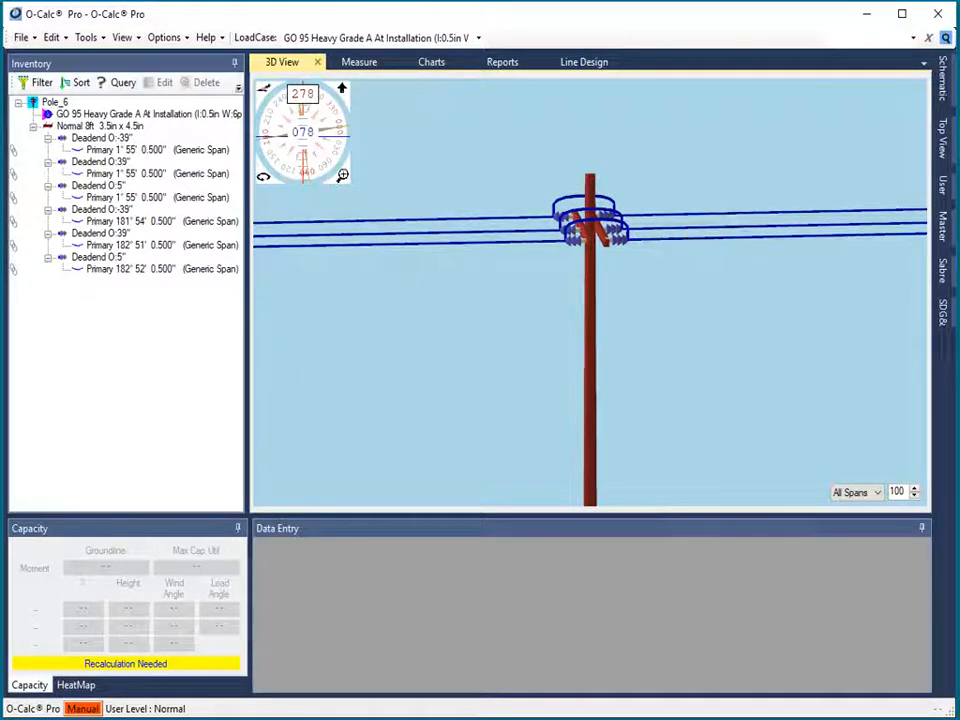
Change the span type to Secondary for the entire circuit through the 39 in offset deadend on Pole_6.
right_click(650, 242)
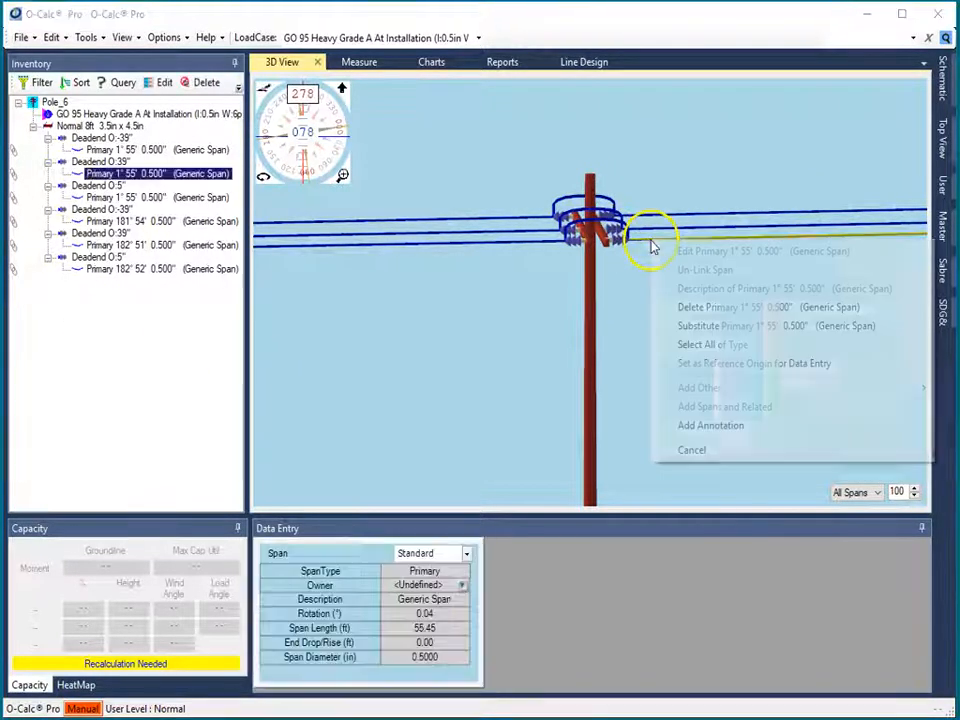
click(691, 262)
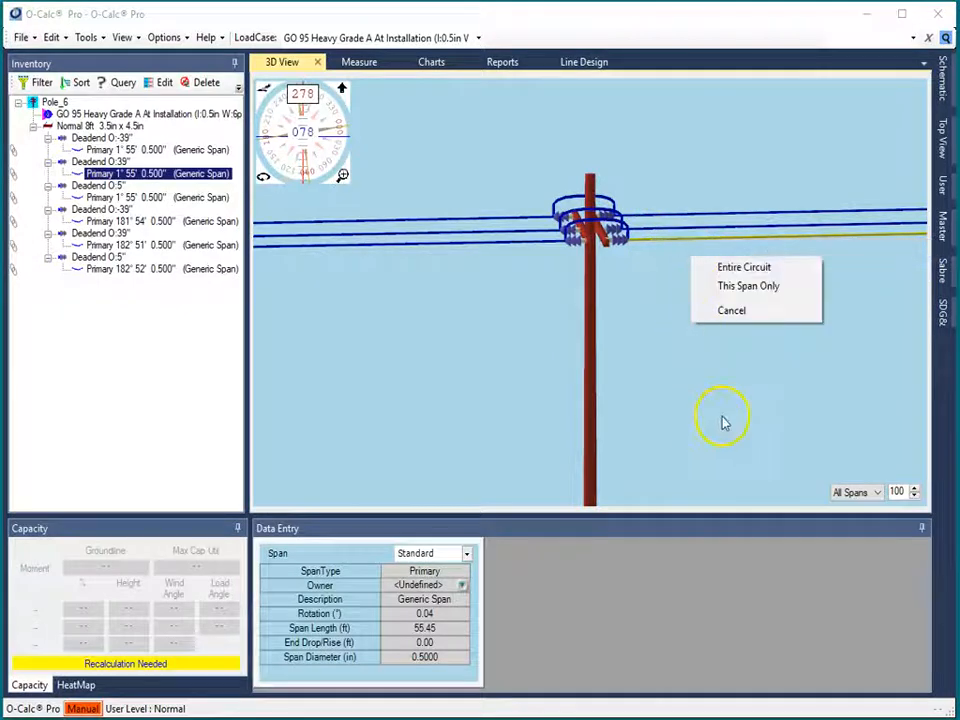
click(758, 267)
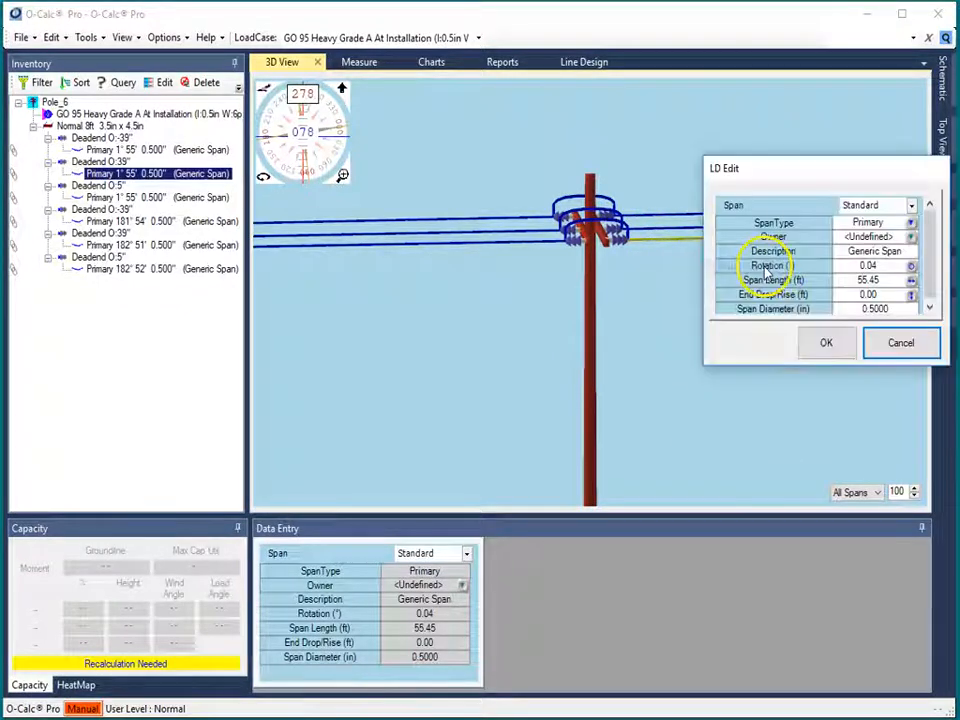
click(911, 222)
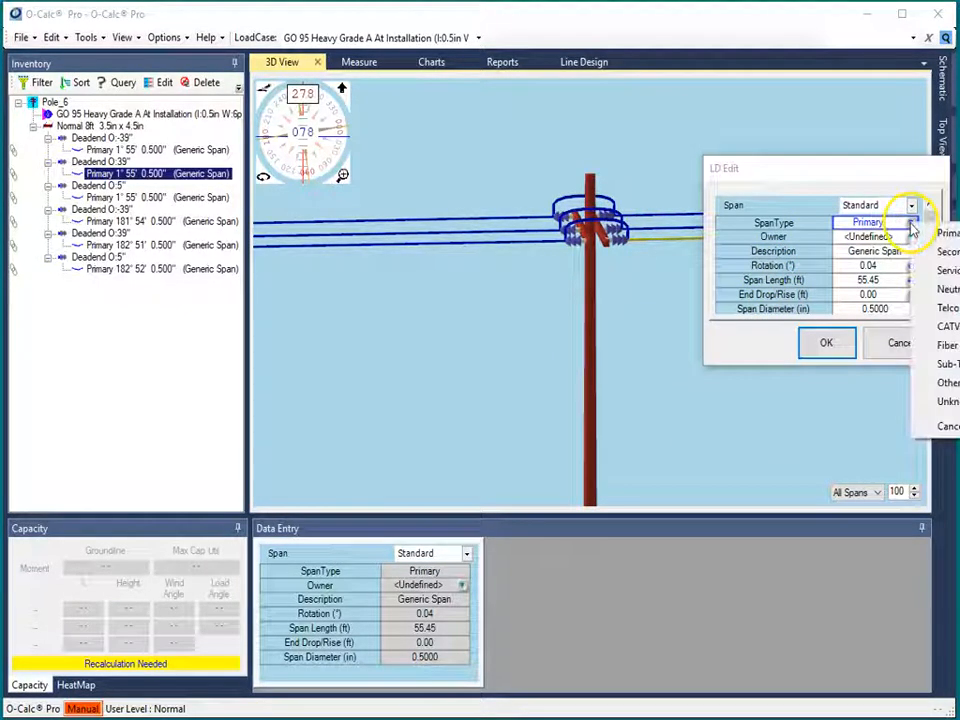
click(944, 253)
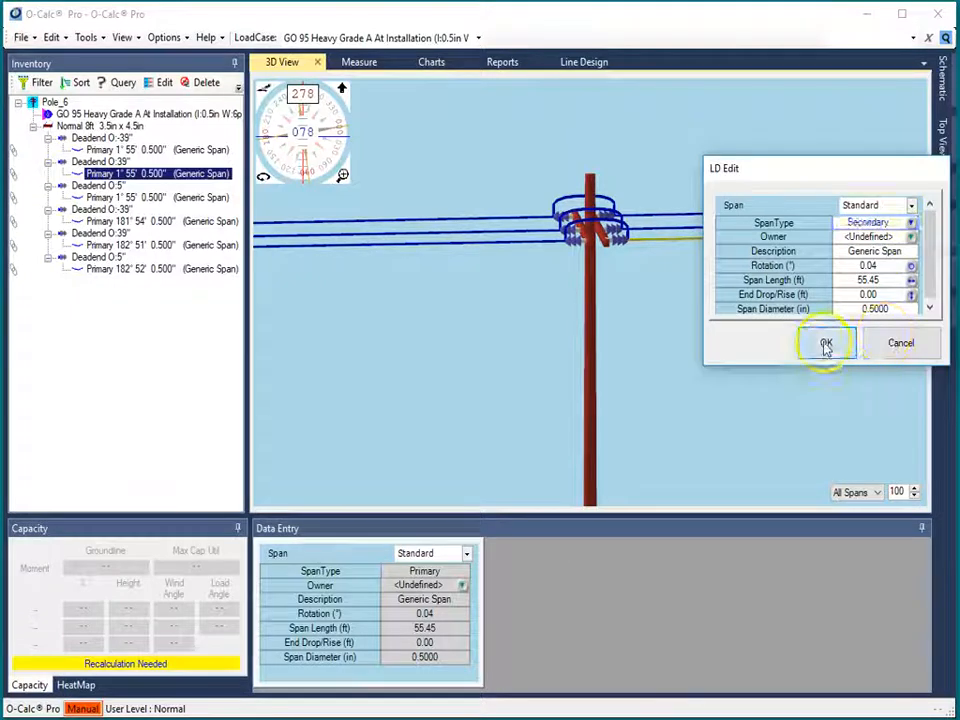
click(826, 343)
Examine the edited circuit's conductors and jumper at Pole_6 in 3D, and trace the circuit along the line design map.
scroll(628, 252, up, 2)
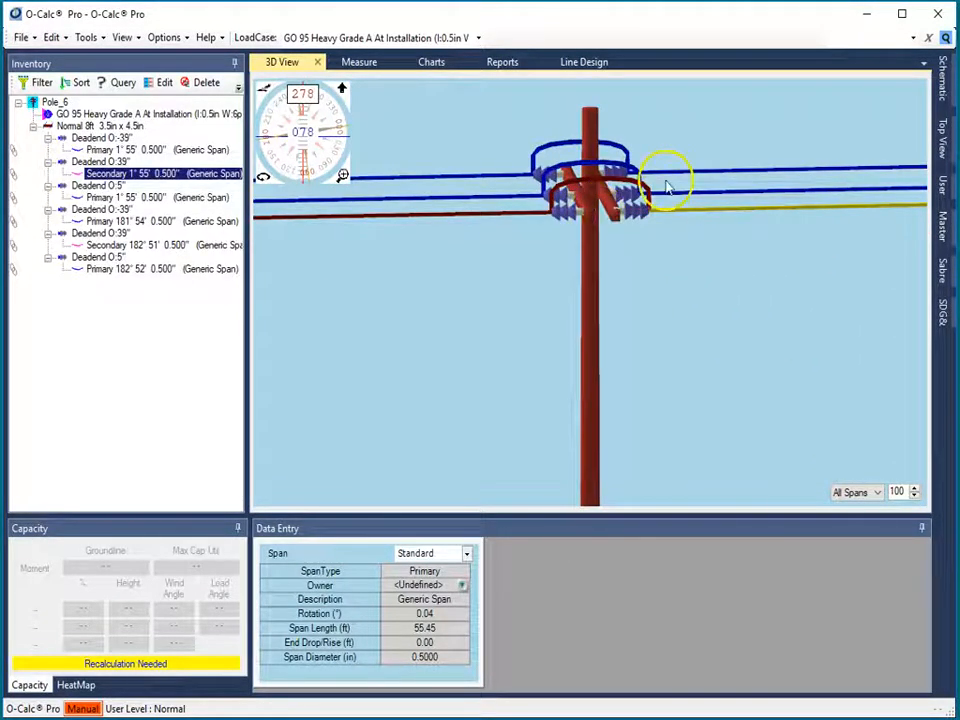
scroll(454, 281, down, 3)
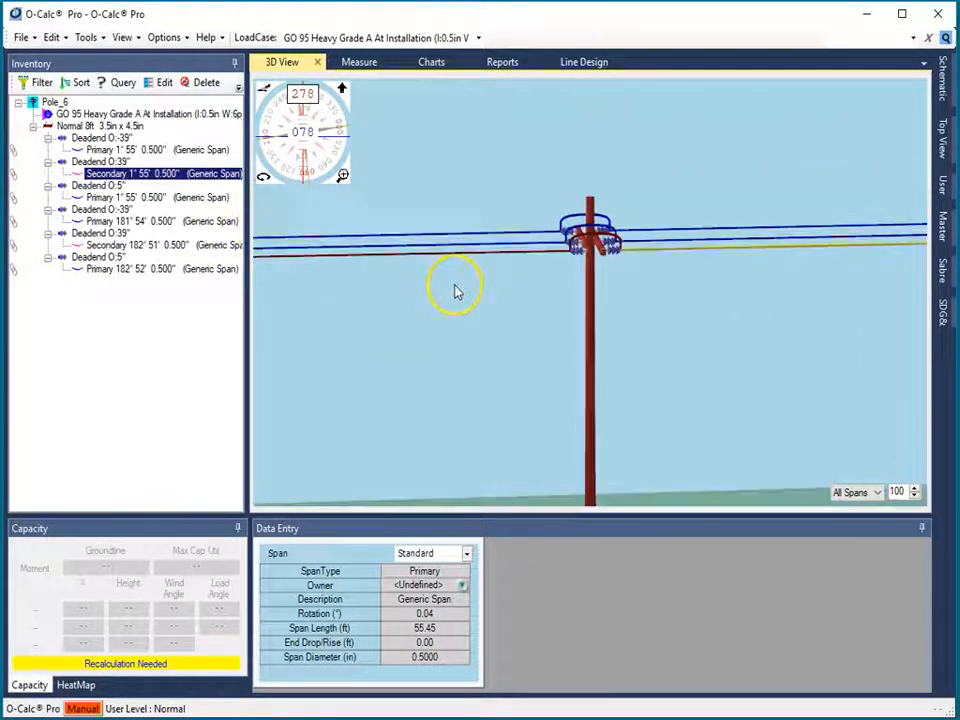
click(583, 60)
scroll(690, 305, up, 5)
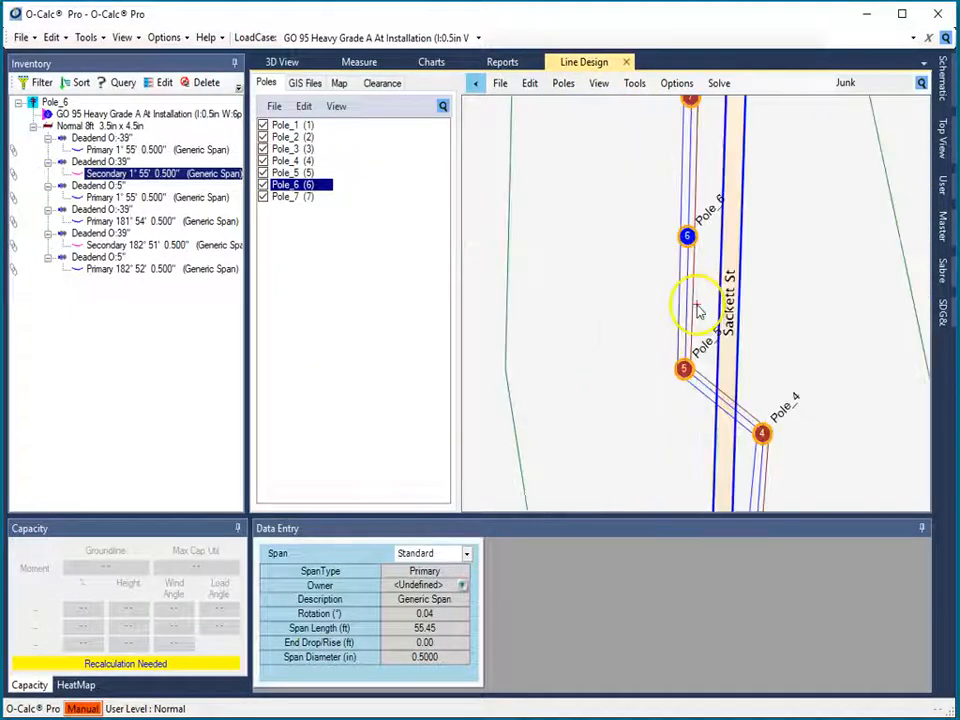